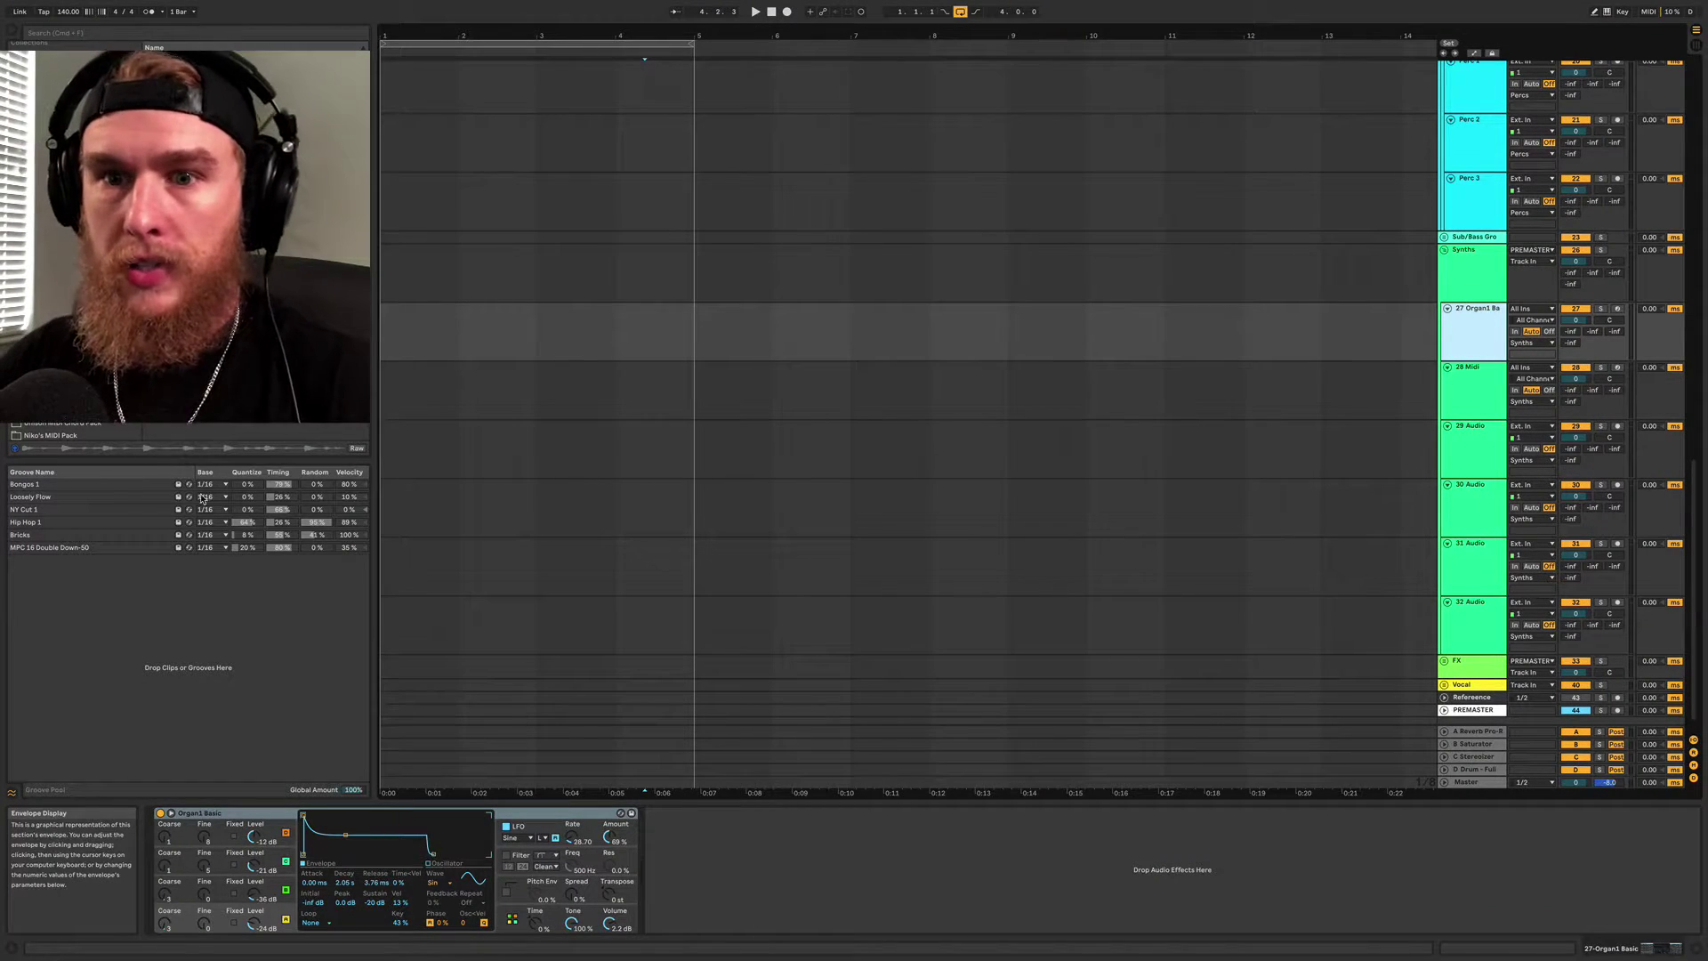
Create a MIDI clip with a length of 0.0.2 at the start of the Organ1 Basic track
left_click(46, 166)
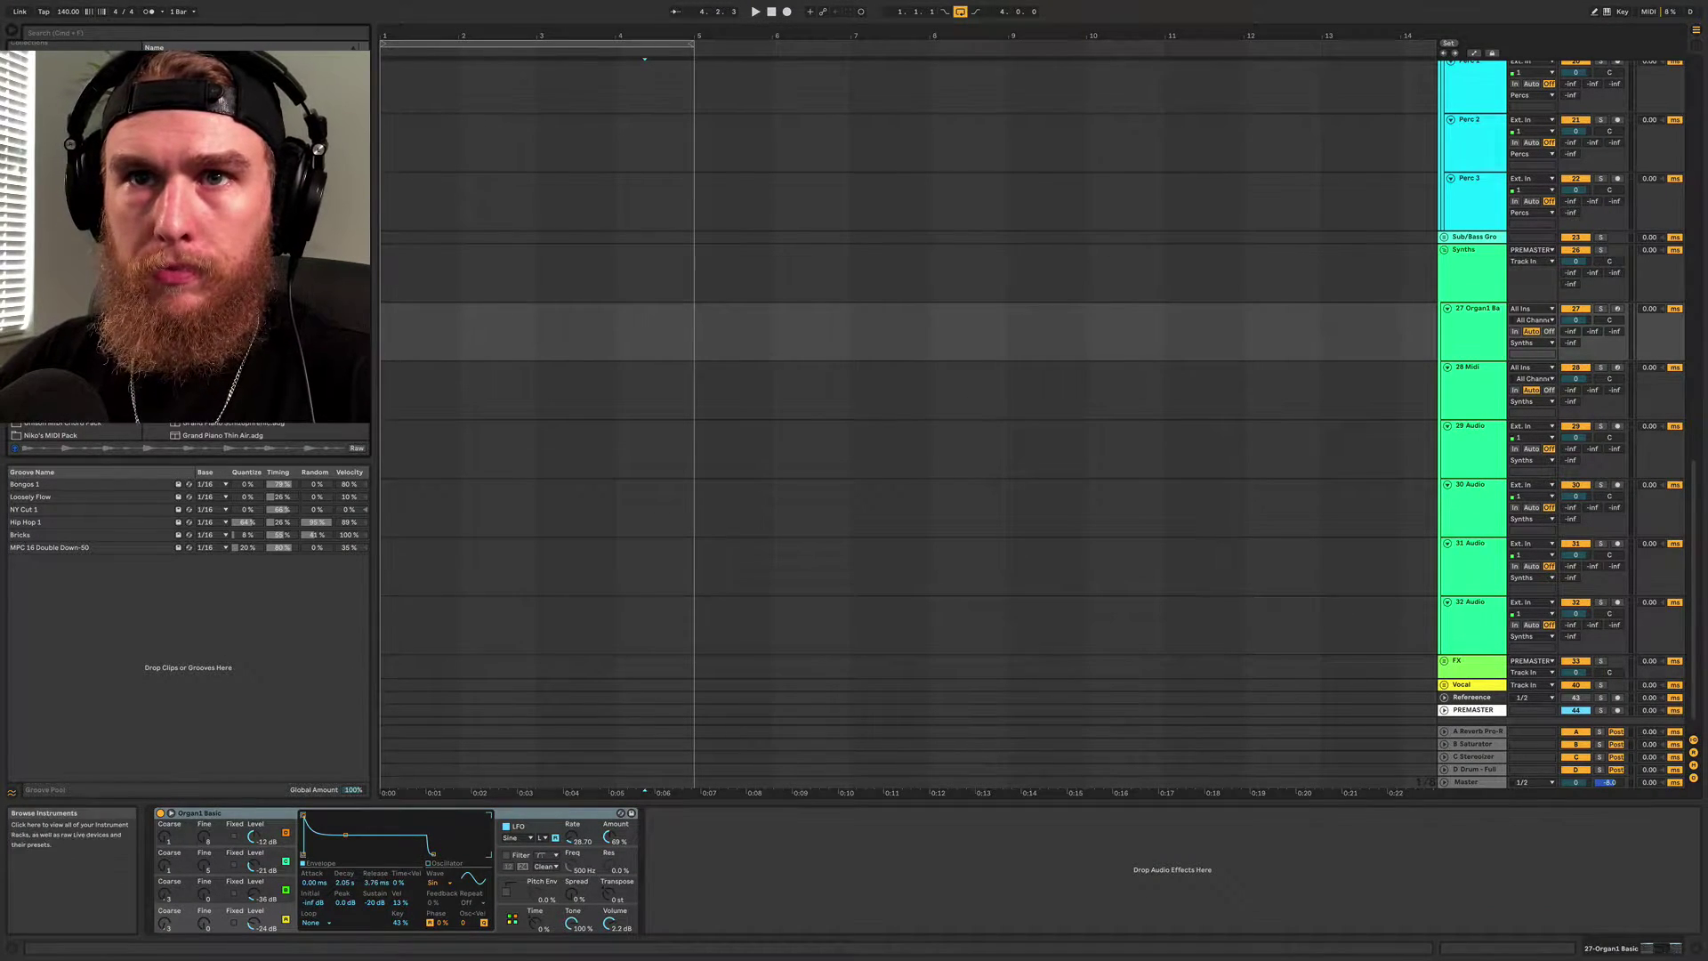
left_click_drag(382, 332, 696, 332)
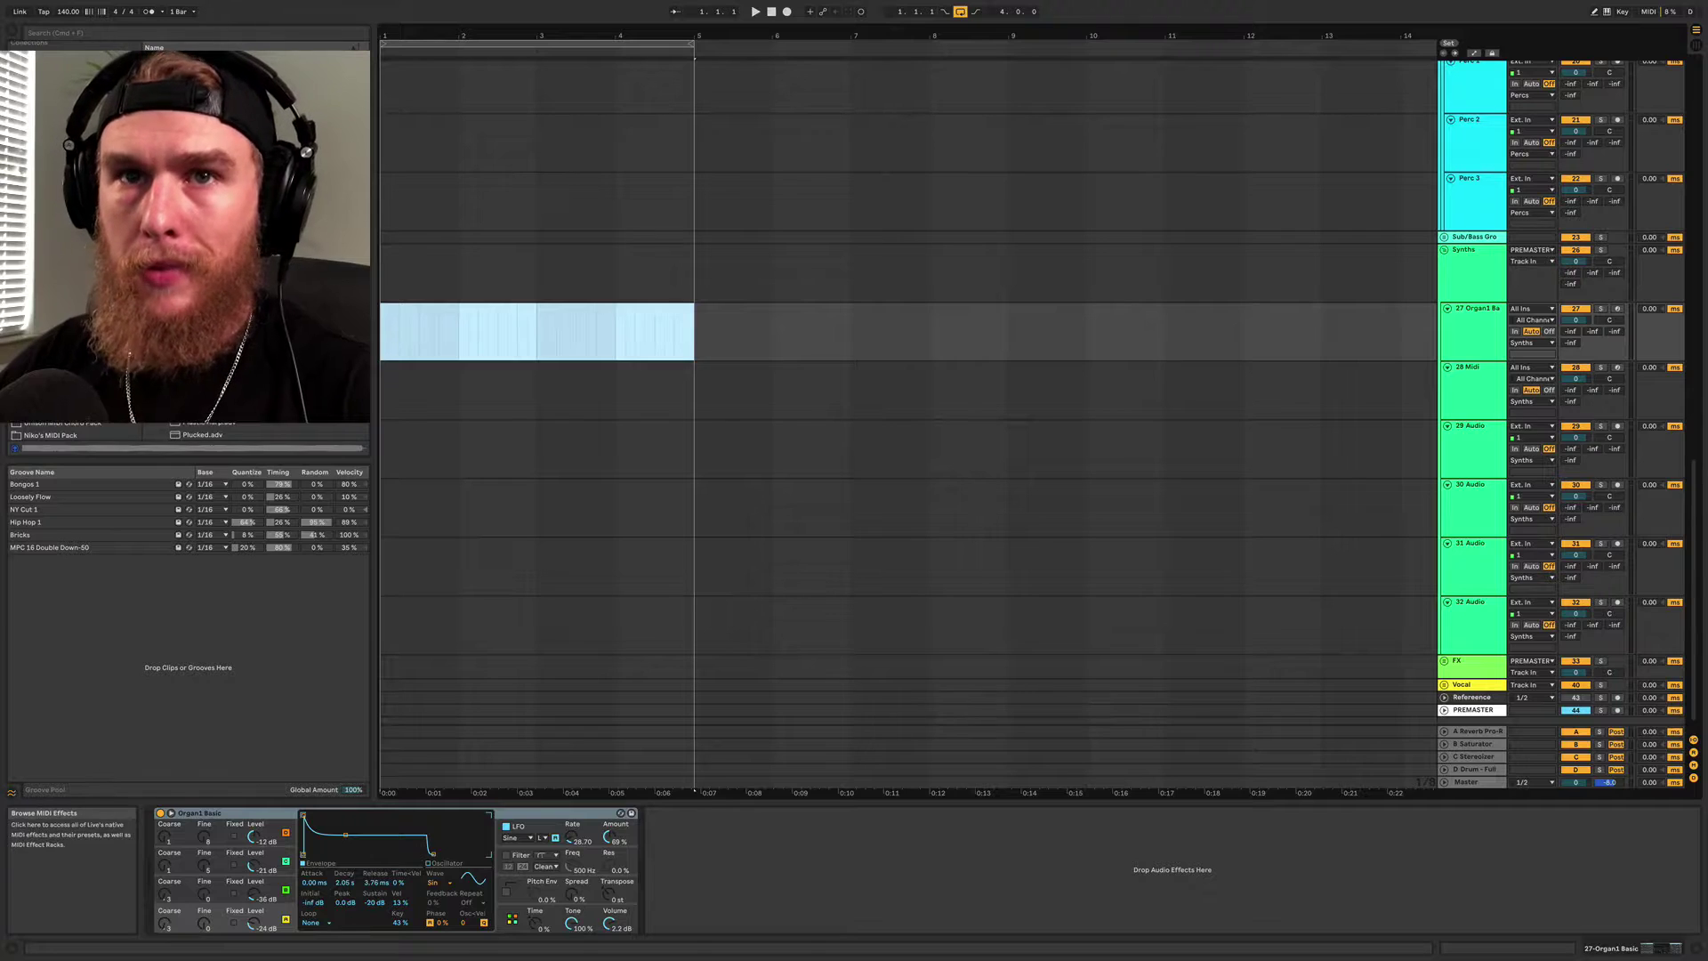
left_click(46, 201)
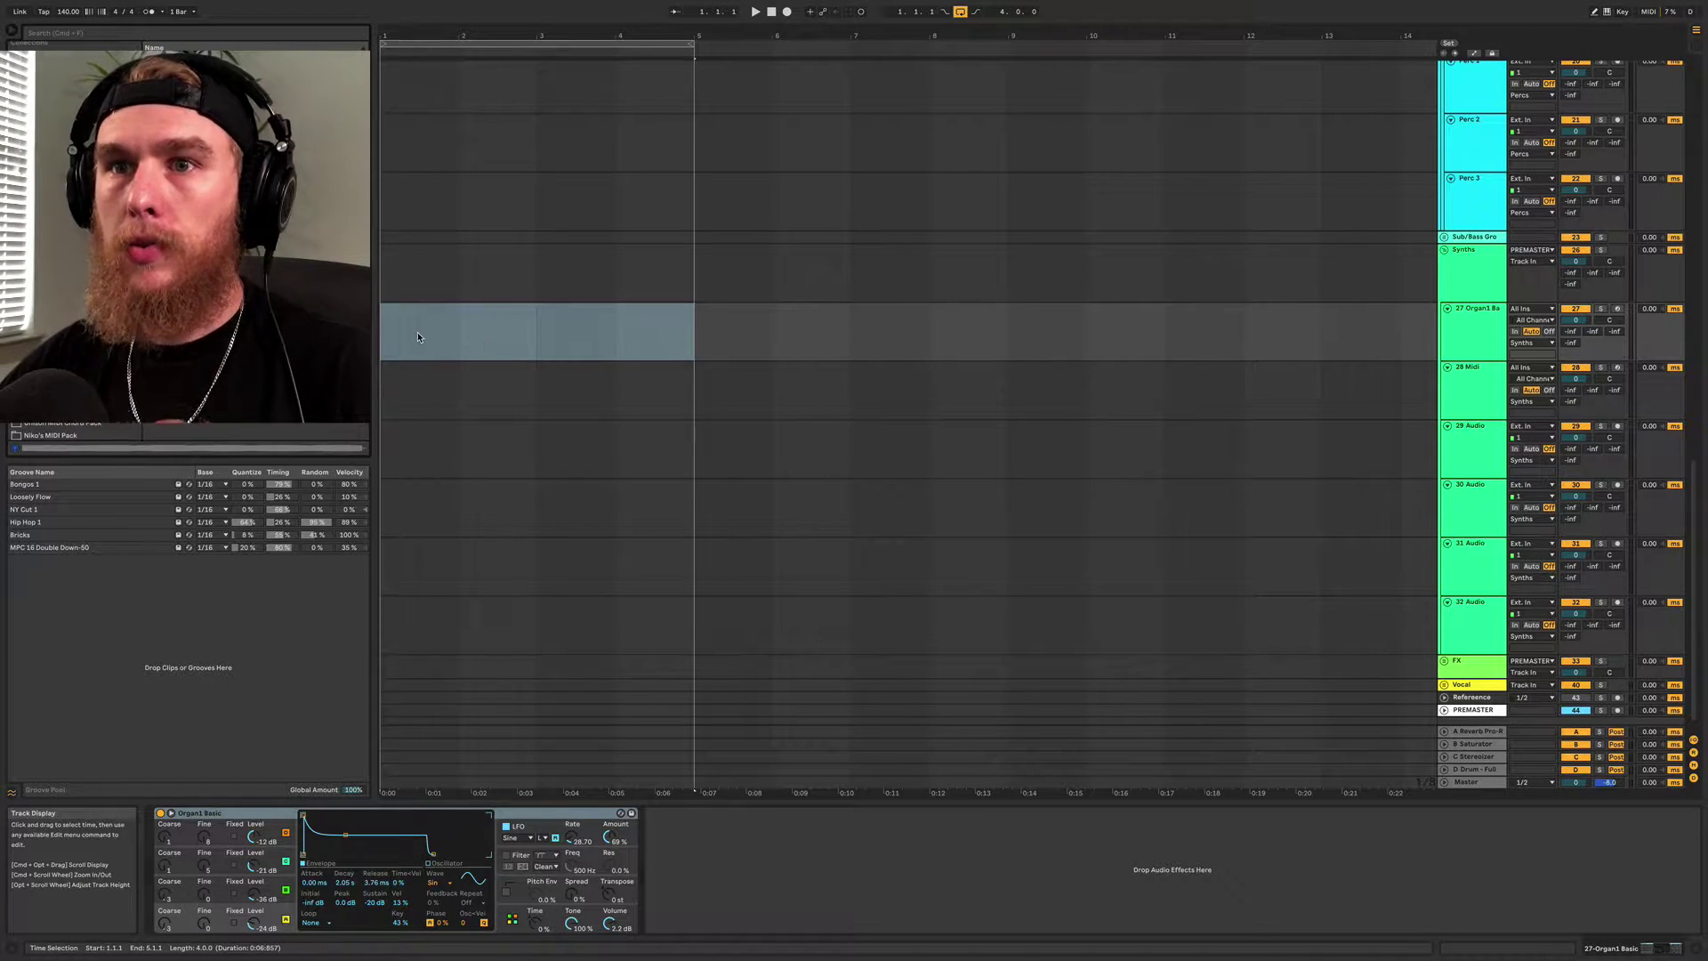
double_click(386, 337)
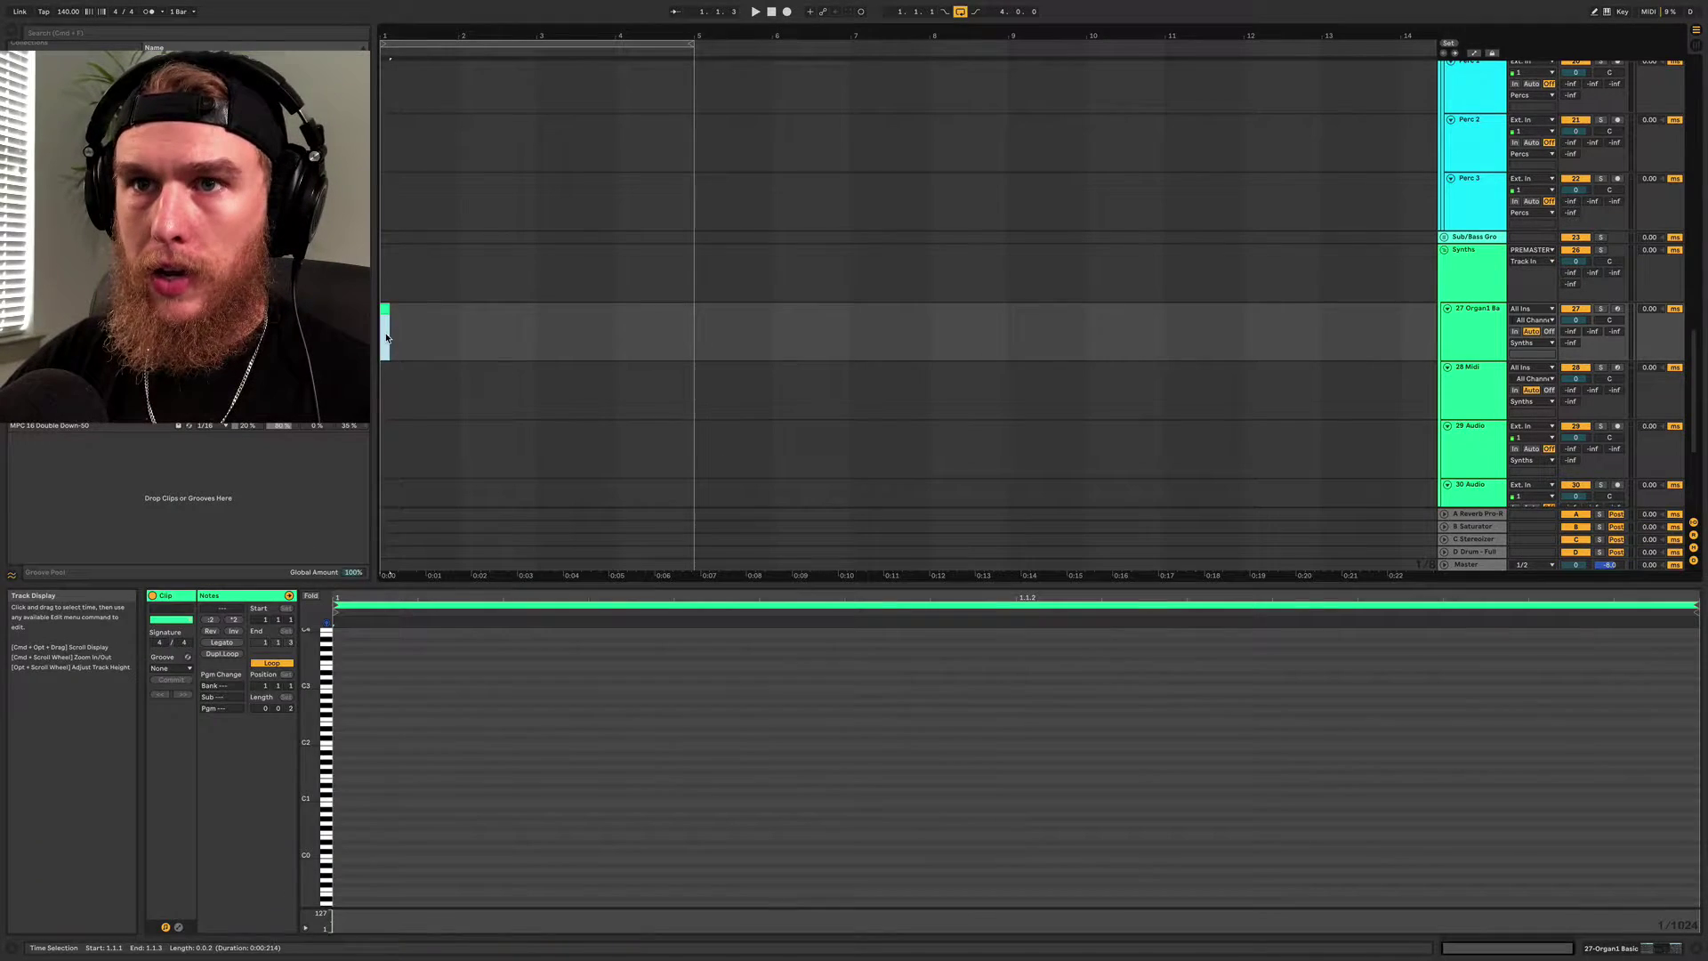
Stack the C major scale's white-key notes from C2 to B4 at the clip's start and fold the note editor to them
left_click(337, 683)
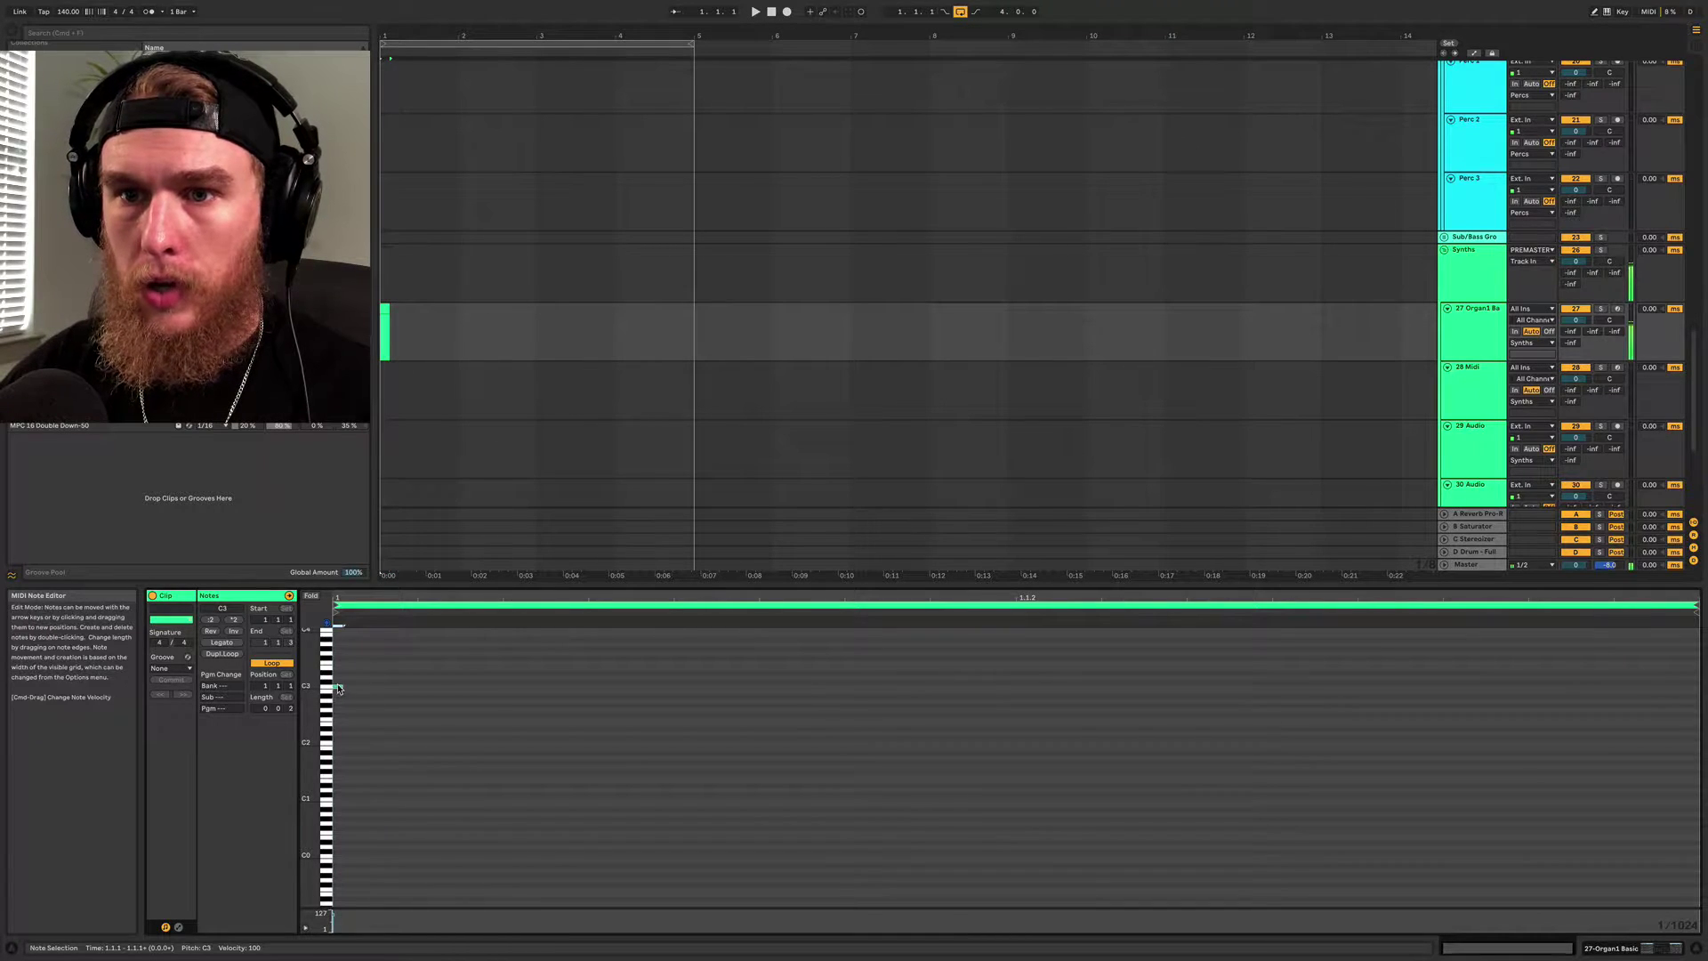
double_click(337, 668)
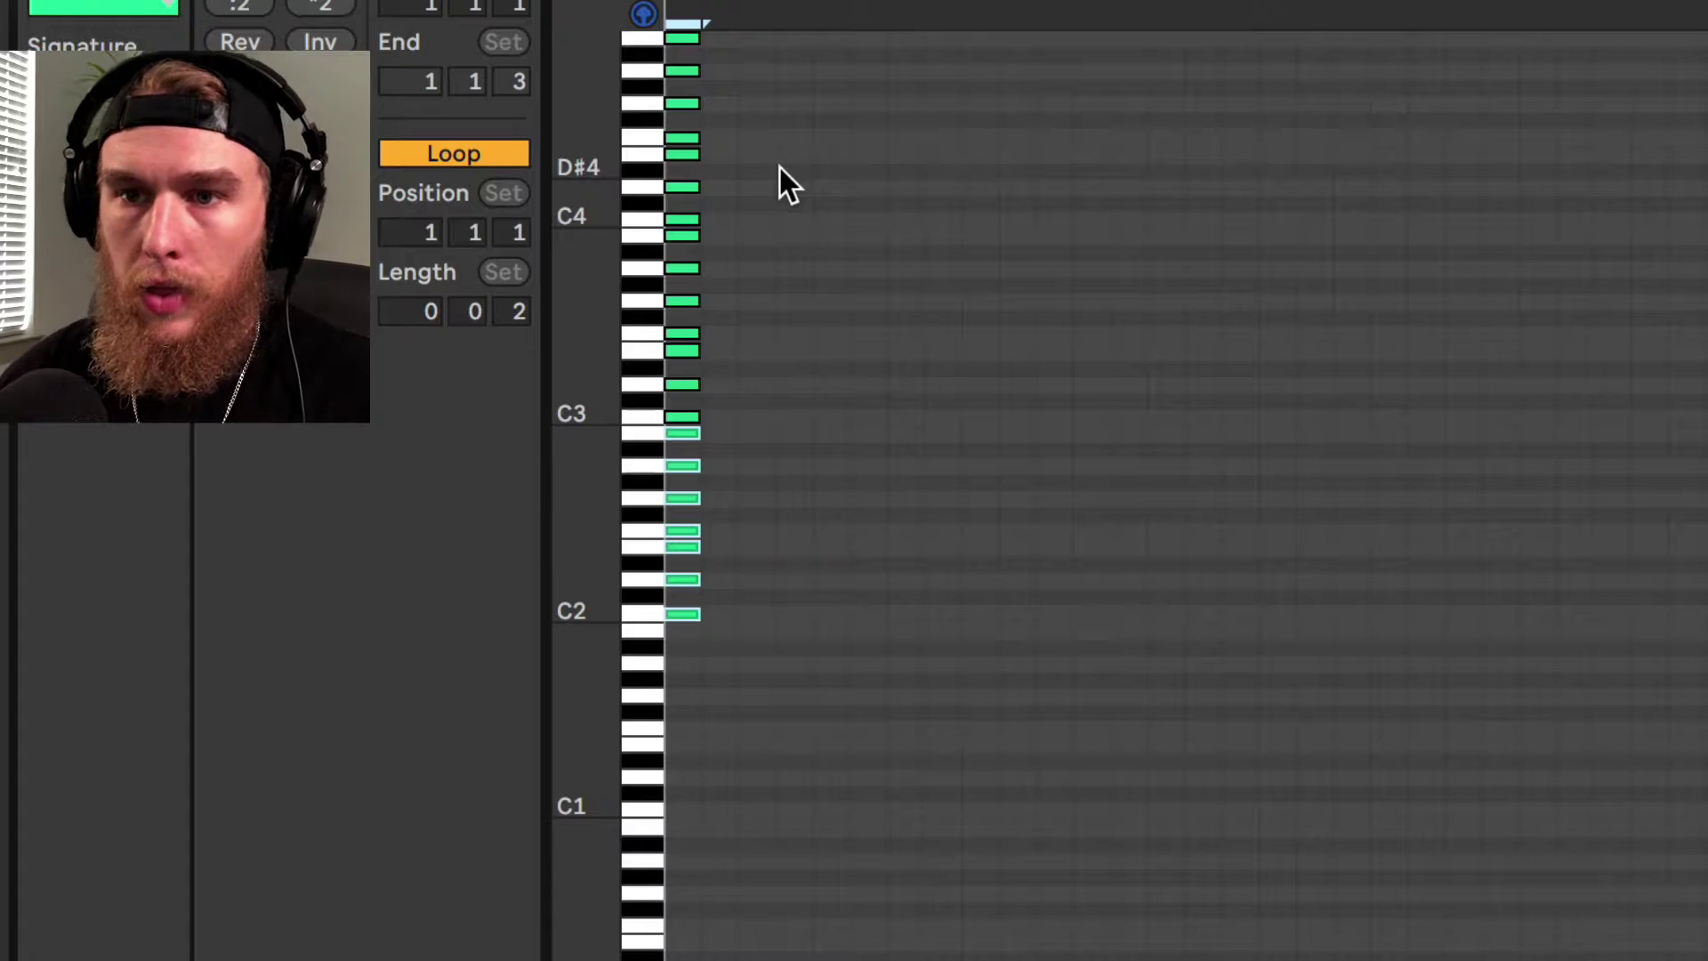
key("ctrl+a")
key("ctrl+c")
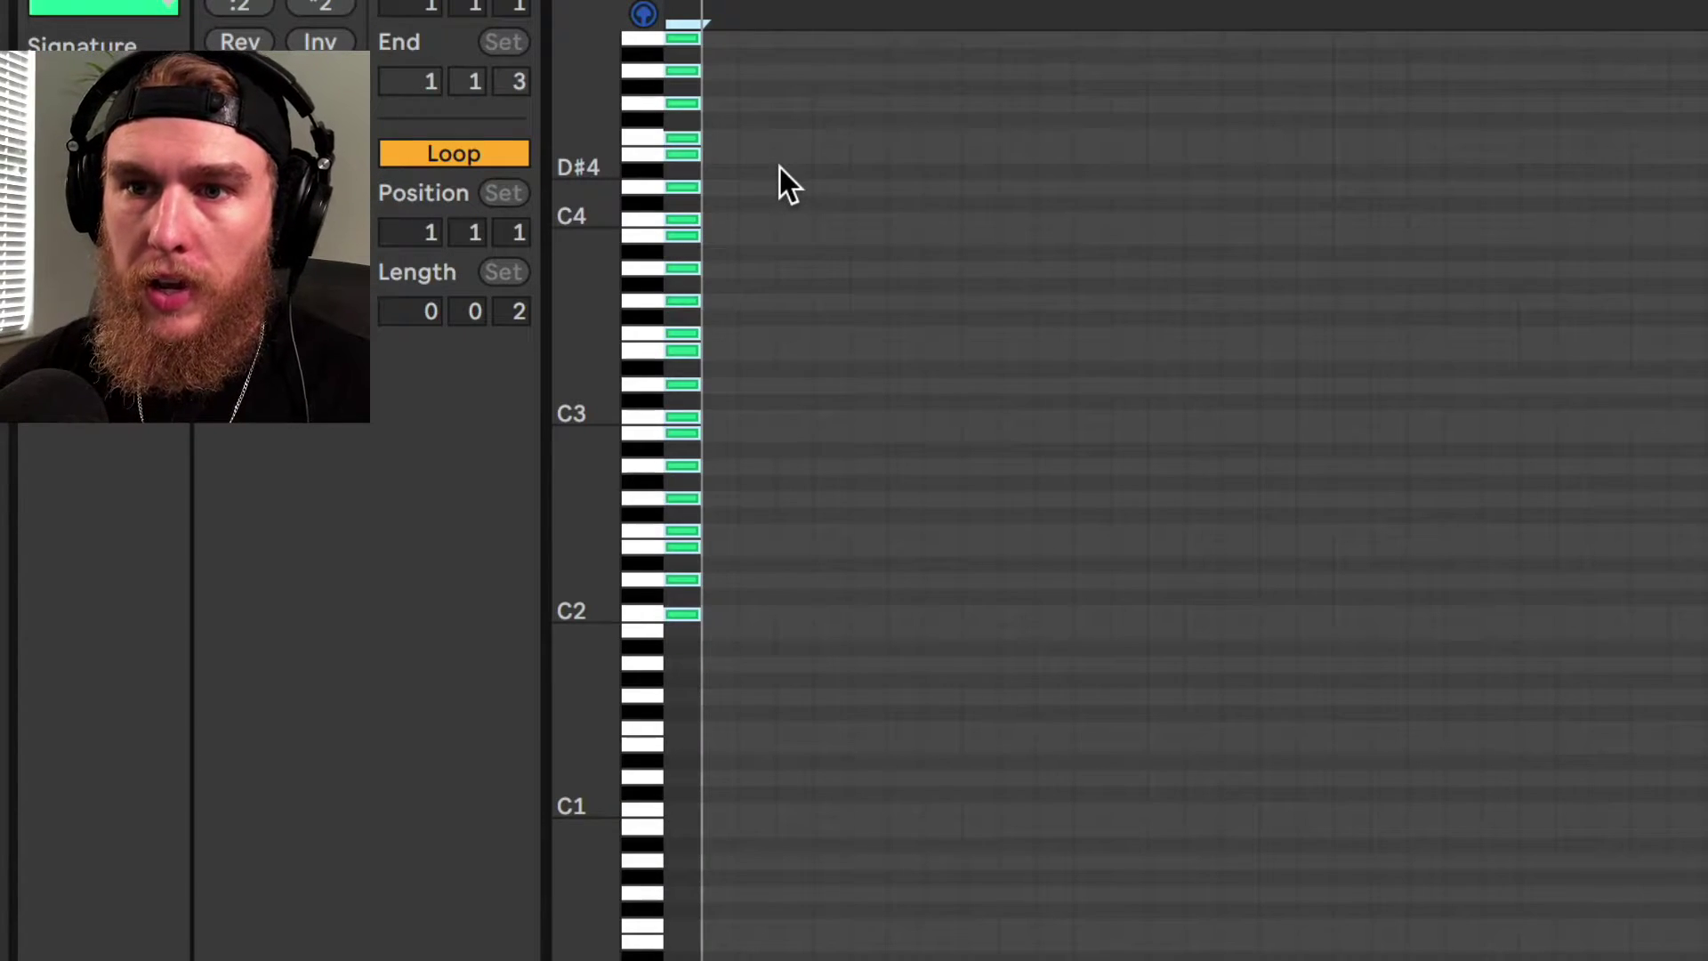
key("f")
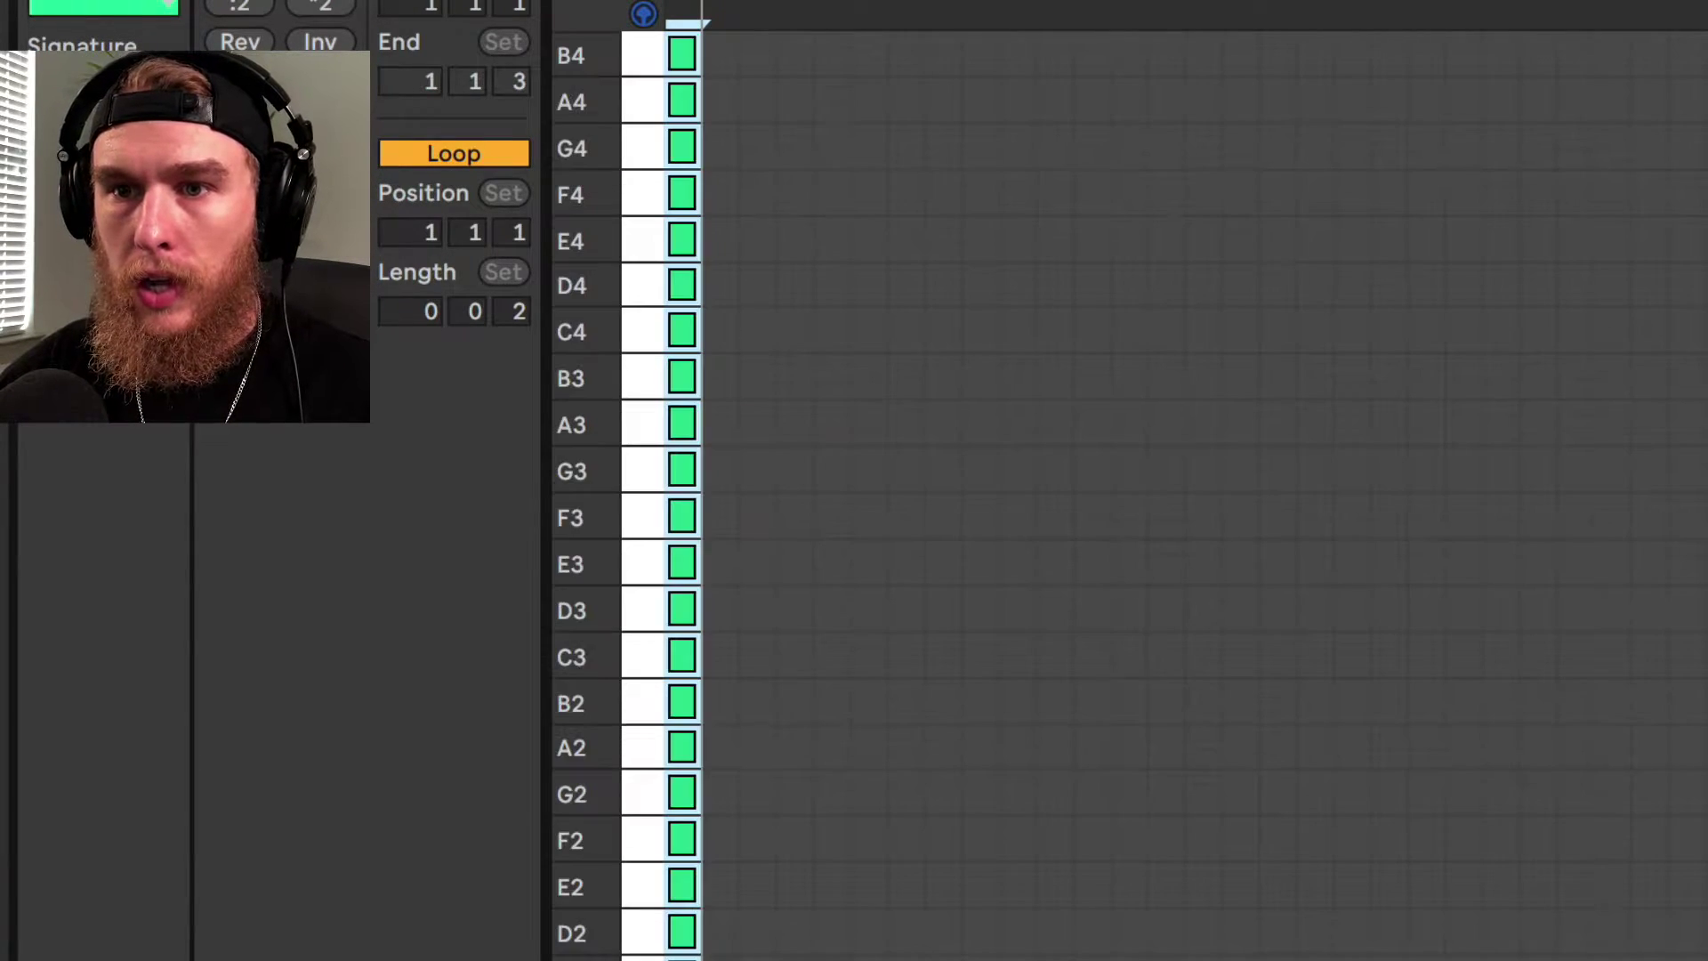
Add the Scale effect's C Major preset to the organ track and create an empty one-bar MIDI clip with note folding off
left_click(1143, 356)
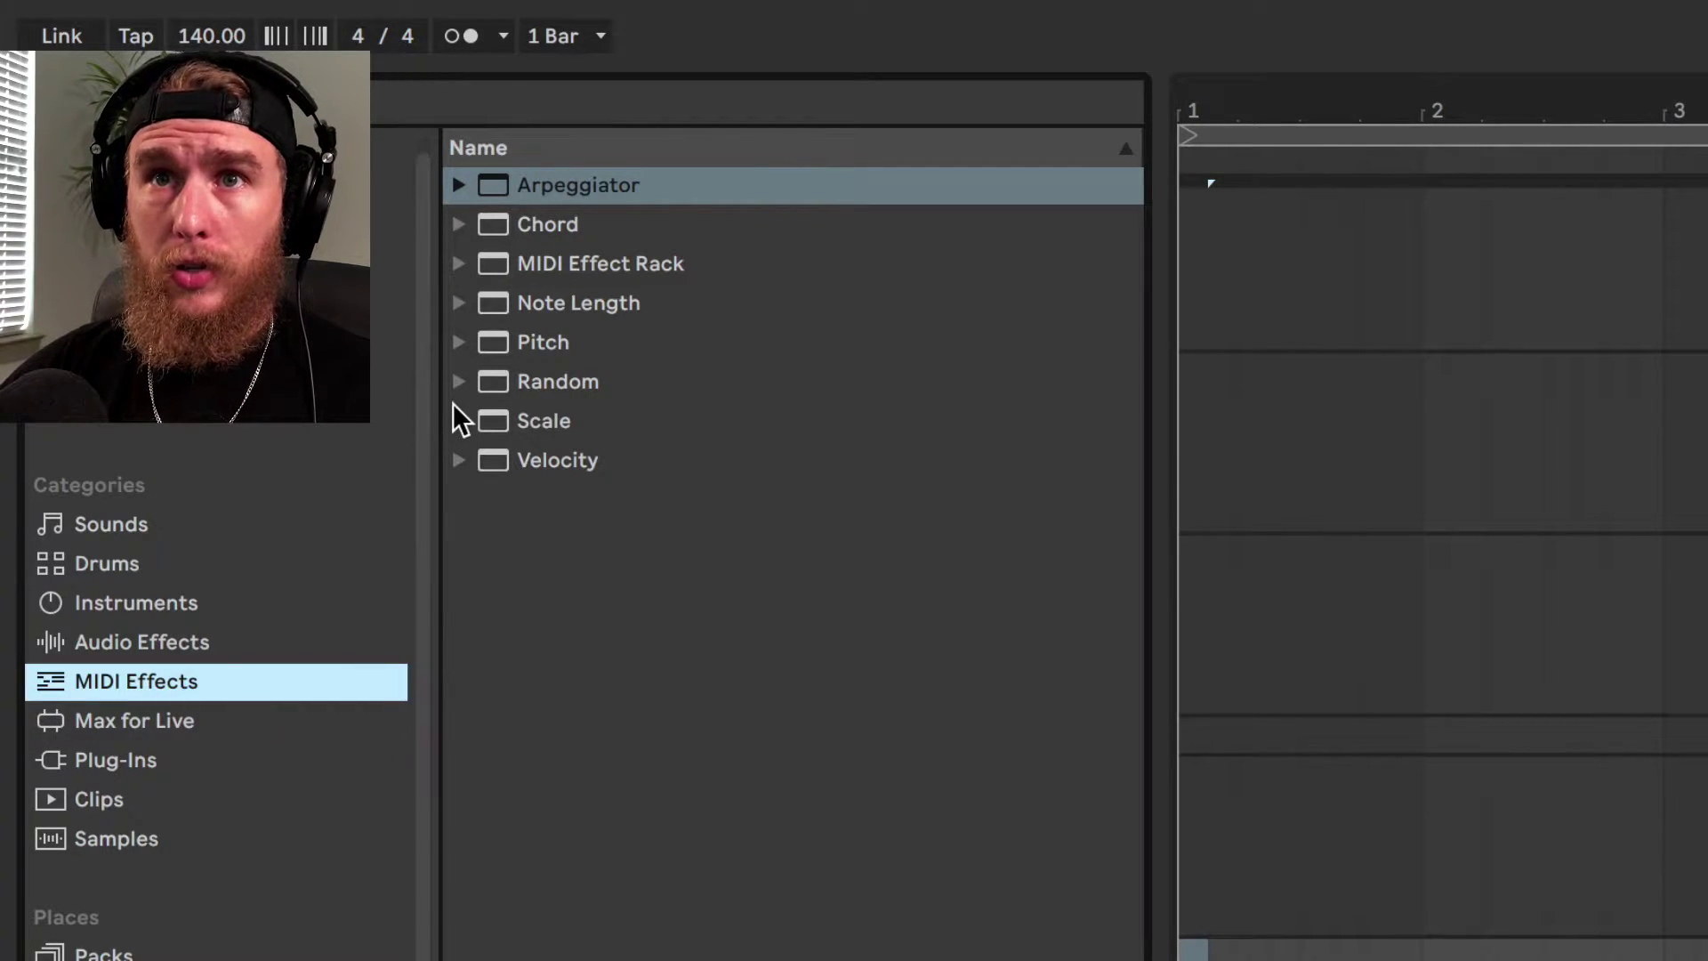
left_click(458, 421)
double_click(595, 269)
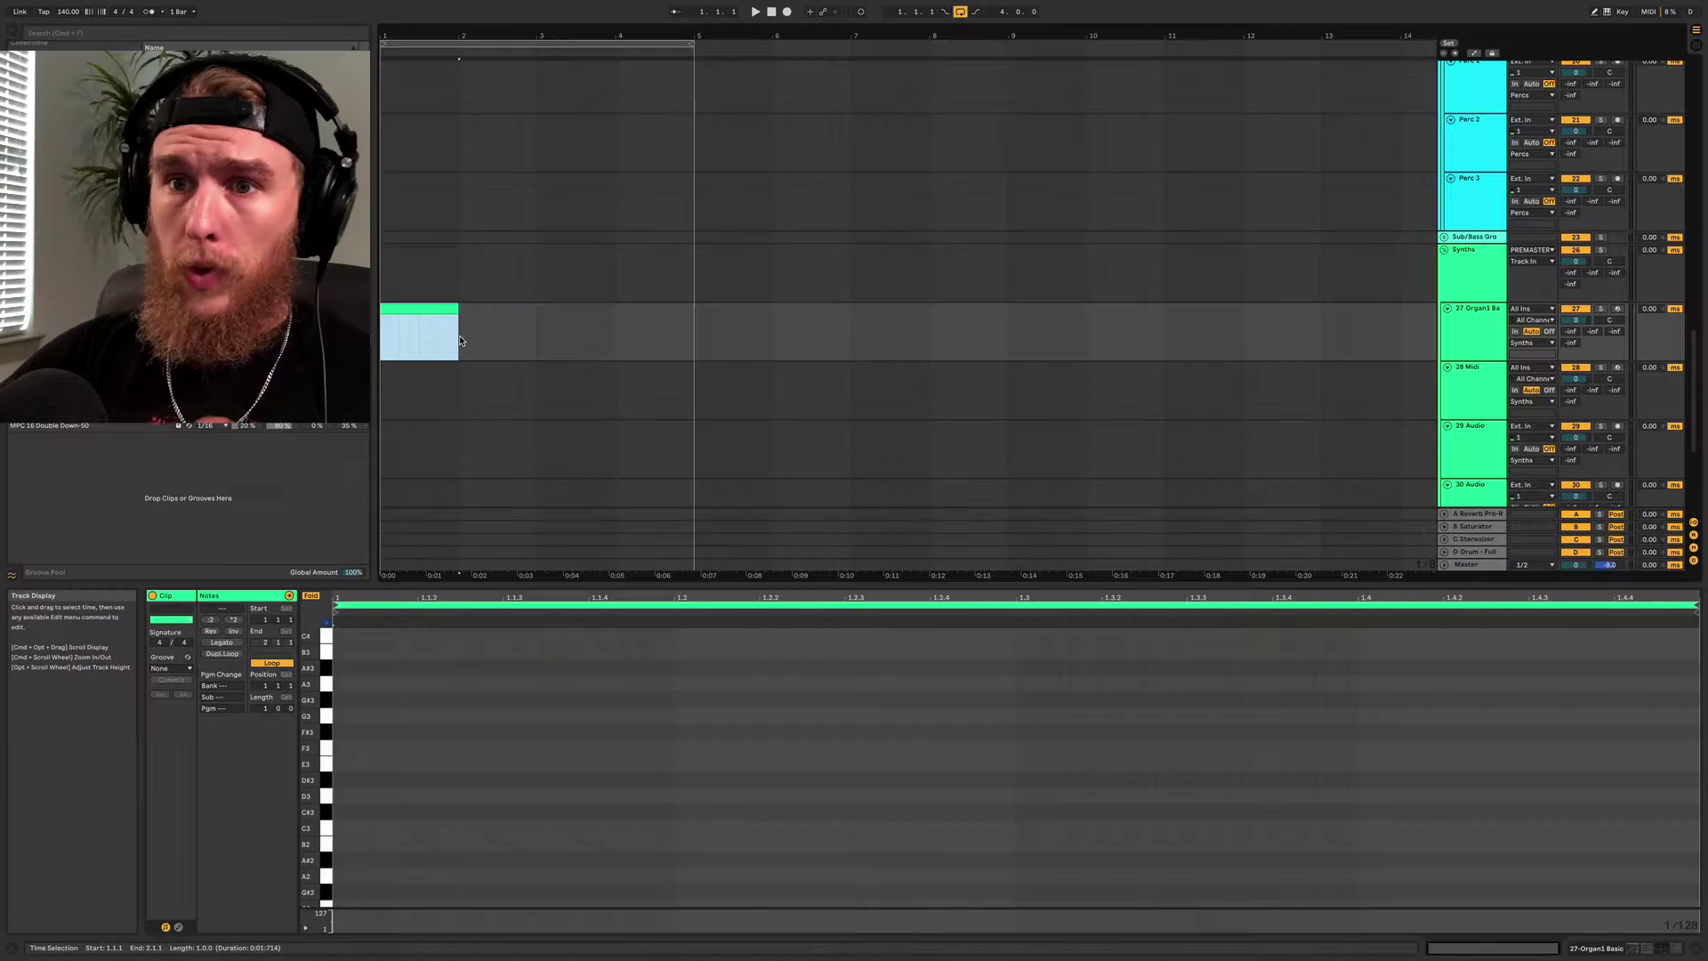
left_click(310, 596)
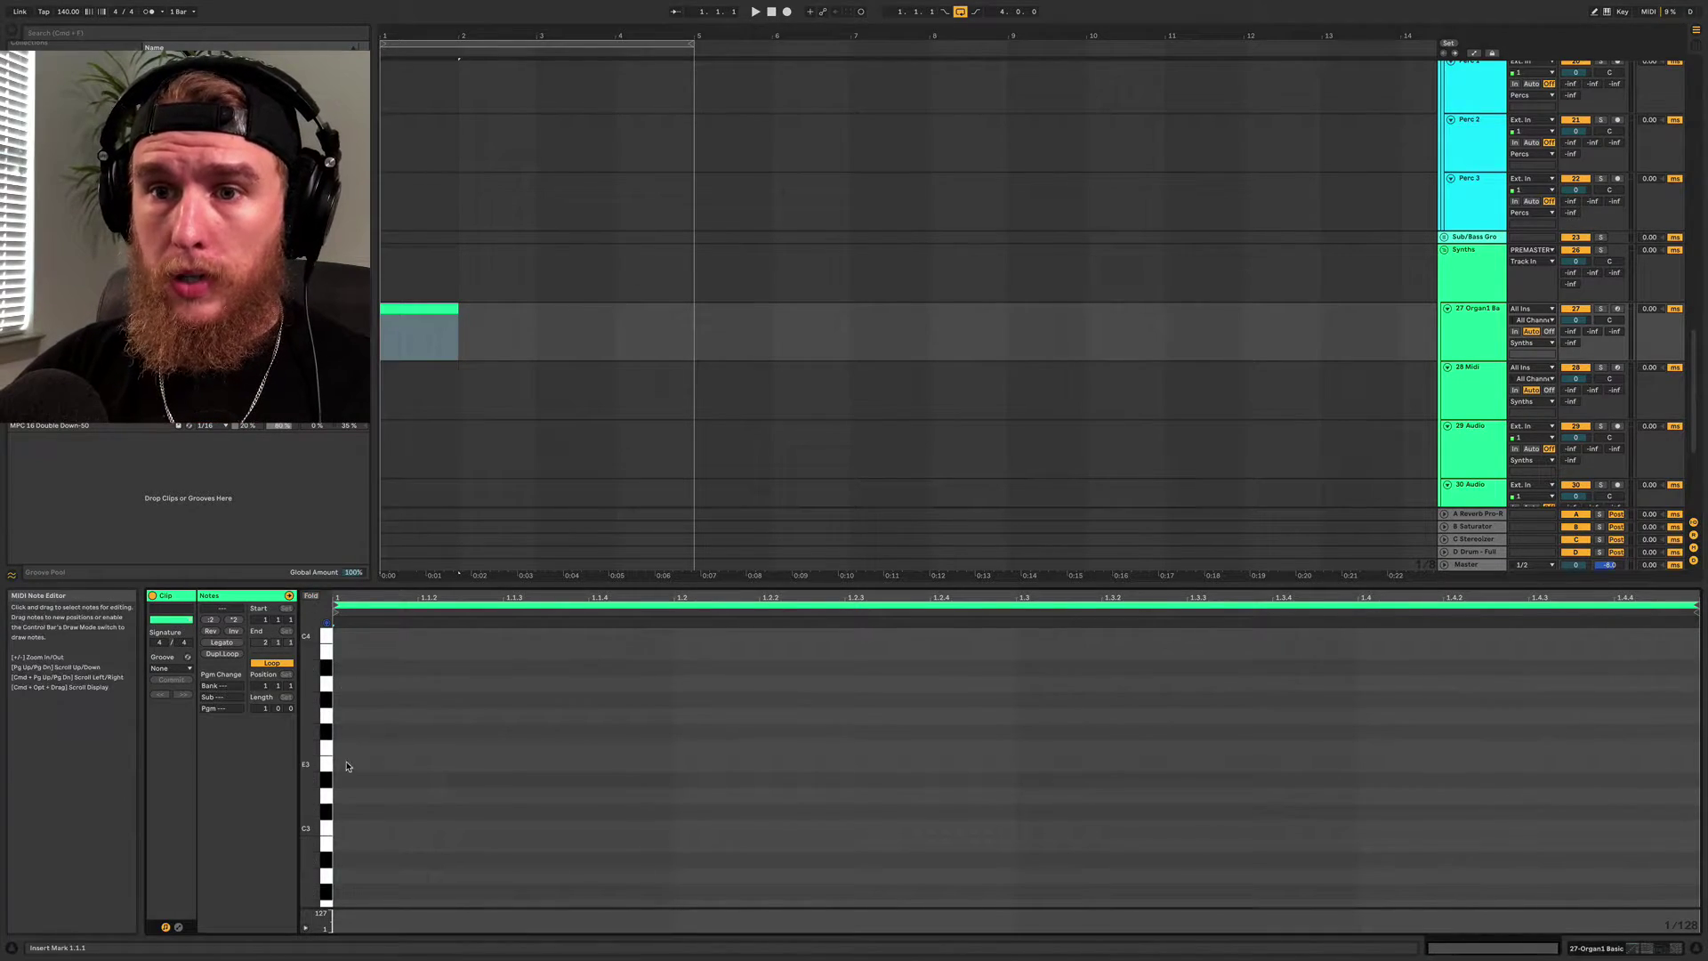
Build a four-bar clip of one-bar chords: C3-E3-G3-B3, A2-C3-E3-G3, and F#2-A2-C#3-E3 in bars 3 and 4
key("space")
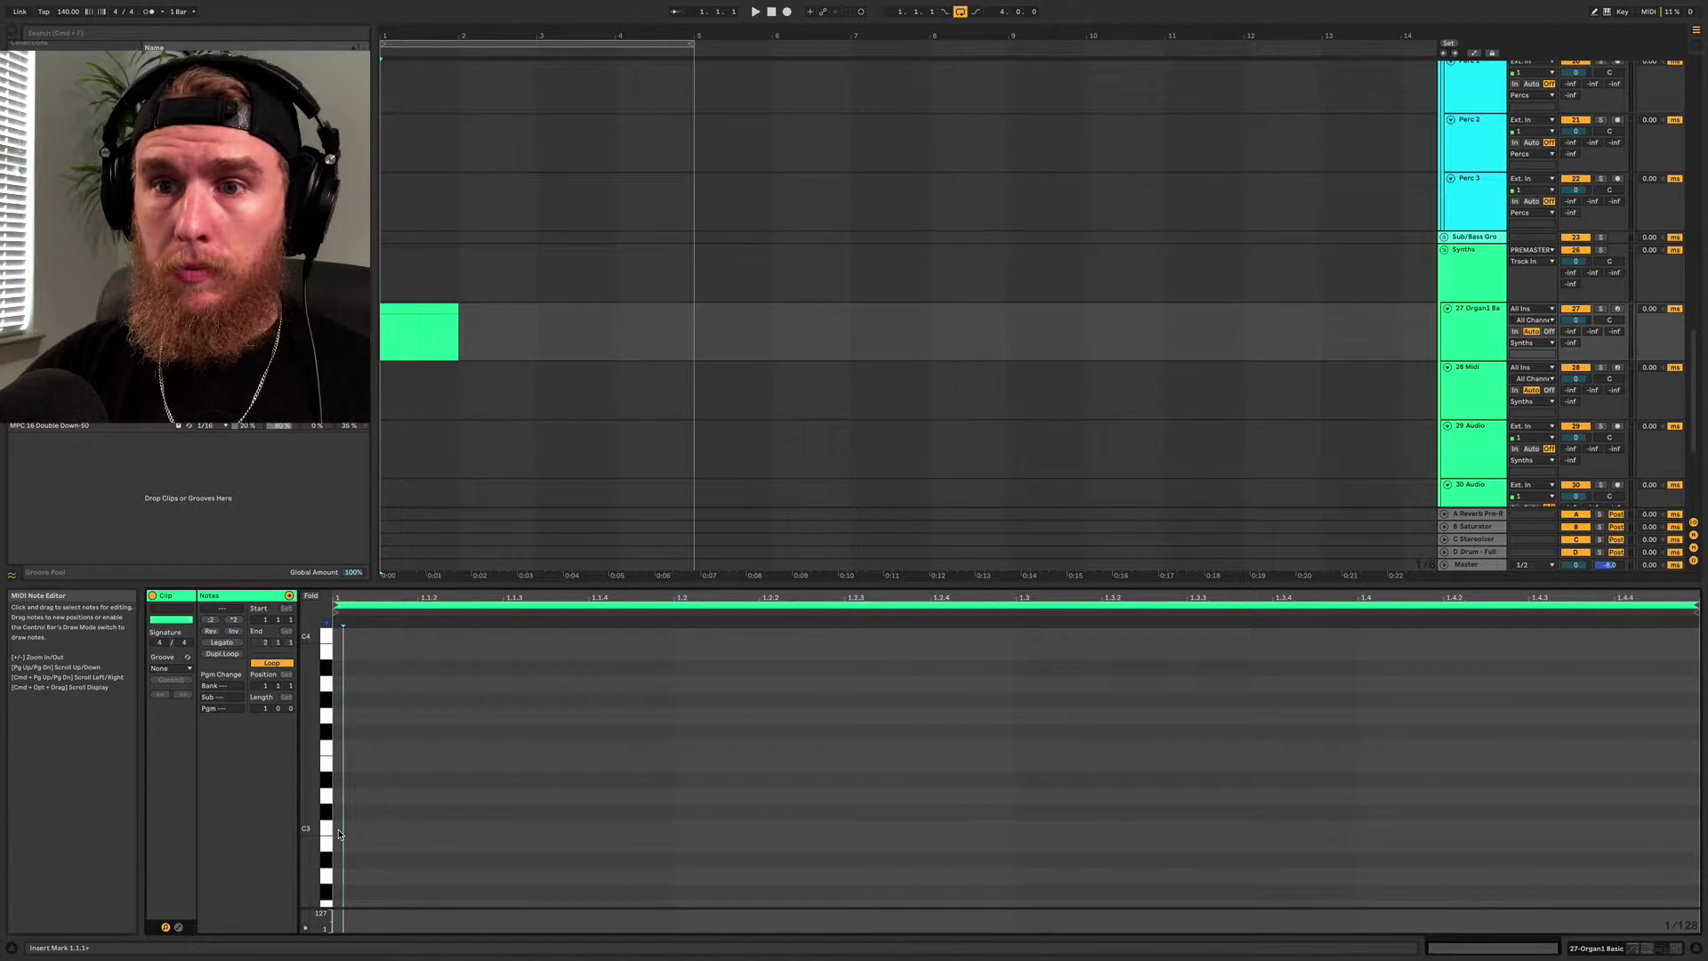
left_click_drag(338, 832, 670, 821)
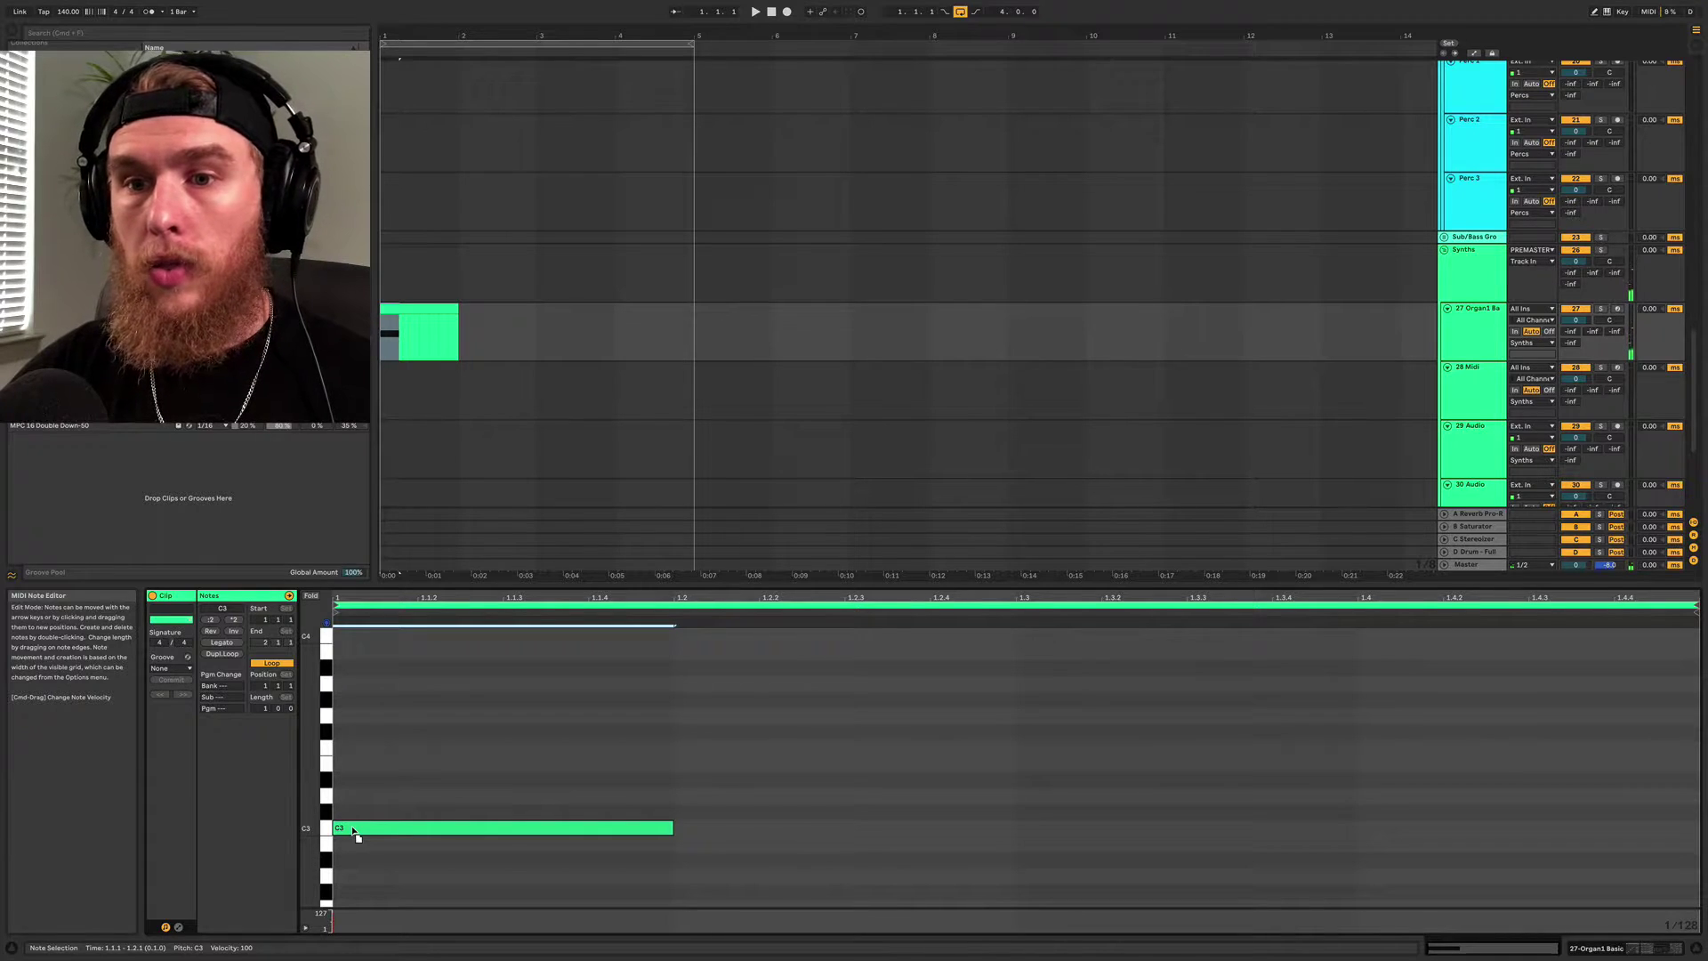
left_click_drag(356, 835, 353, 827)
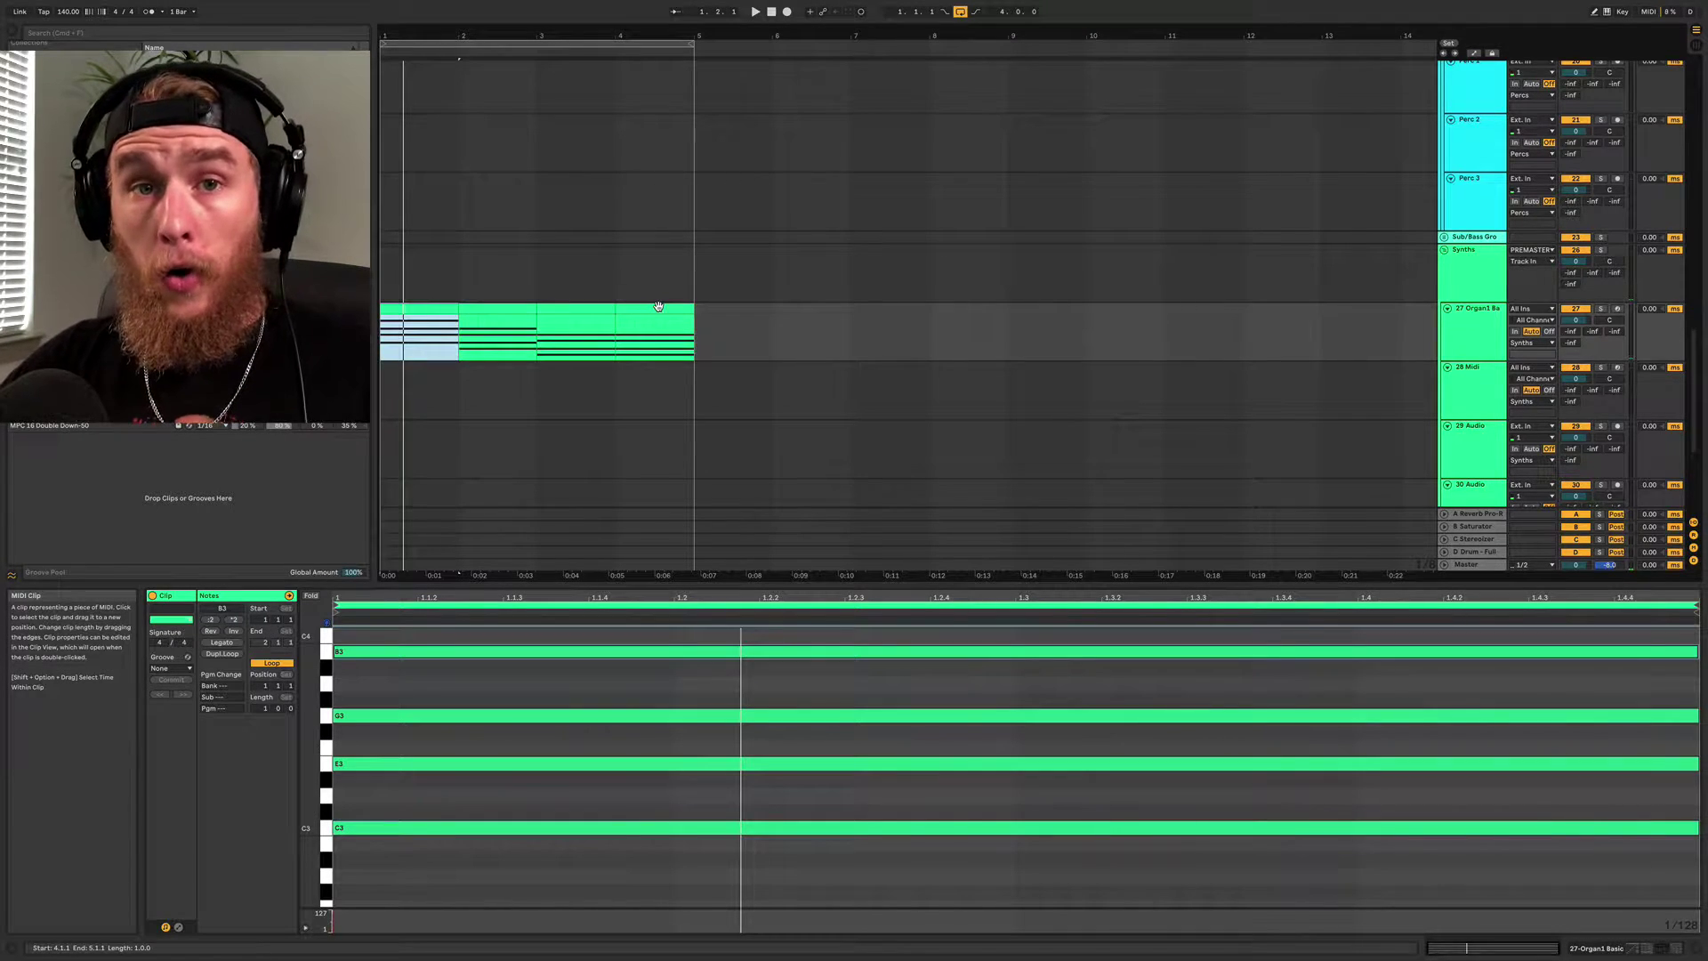
left_click(658, 307)
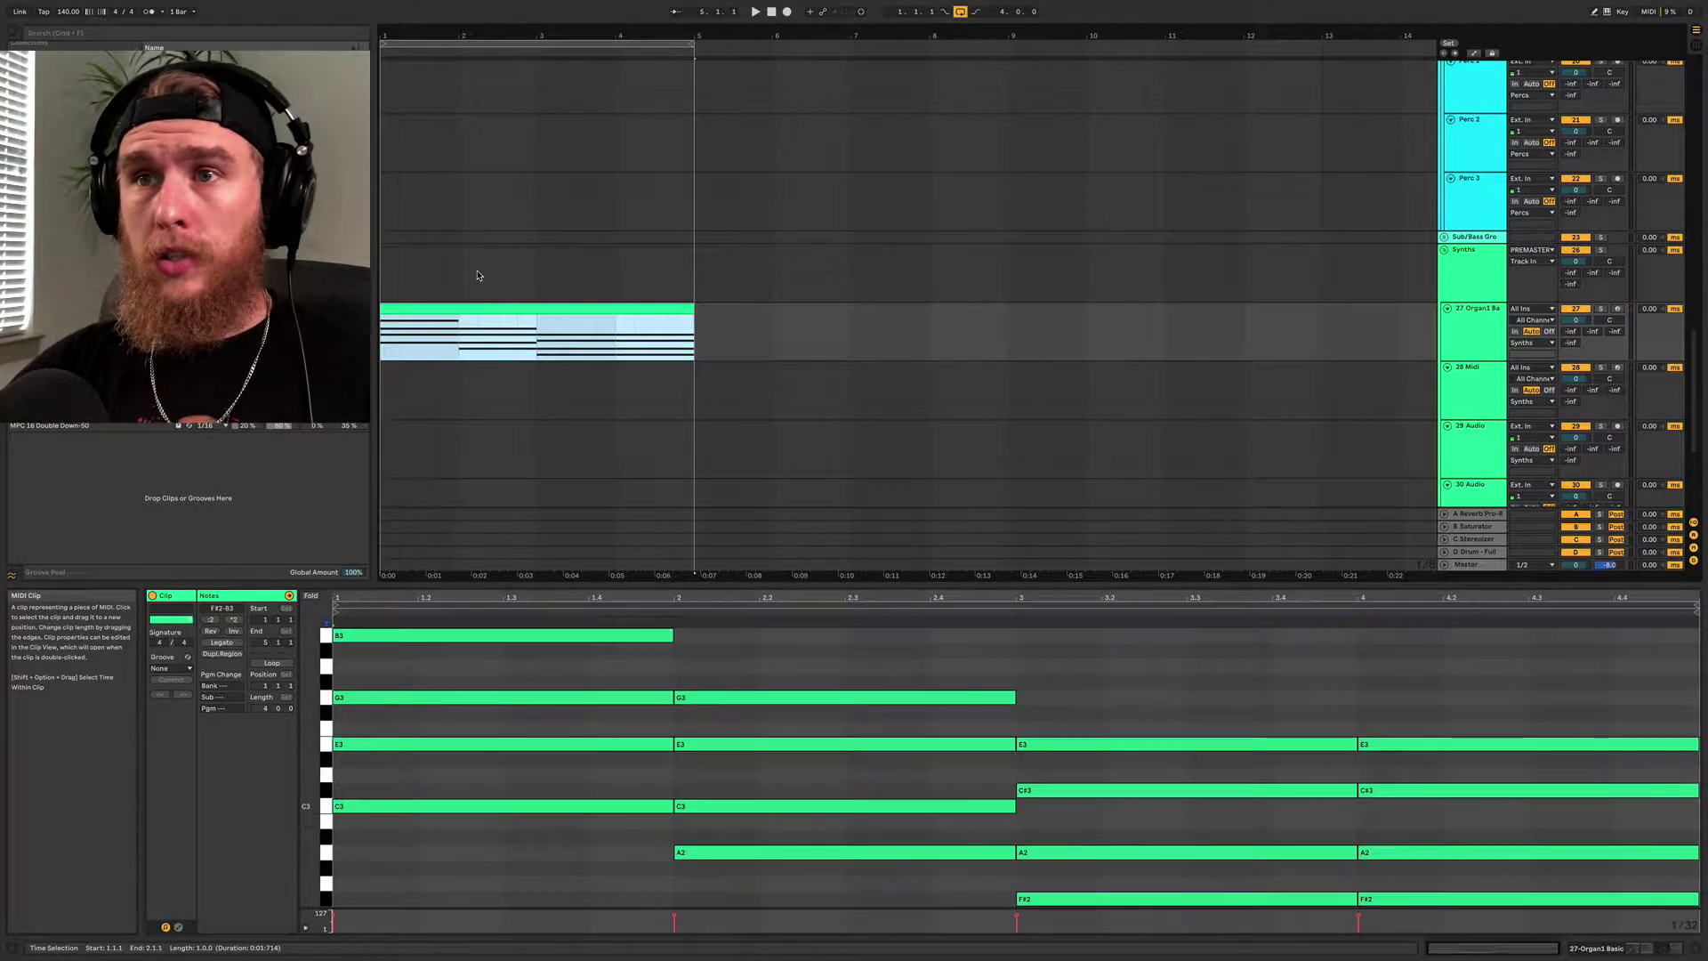
Raise the A2 notes in bars 2 to 4 and the F#2 notes in bars 3 and 4 by one octave
scroll(660, 772, "up", 3)
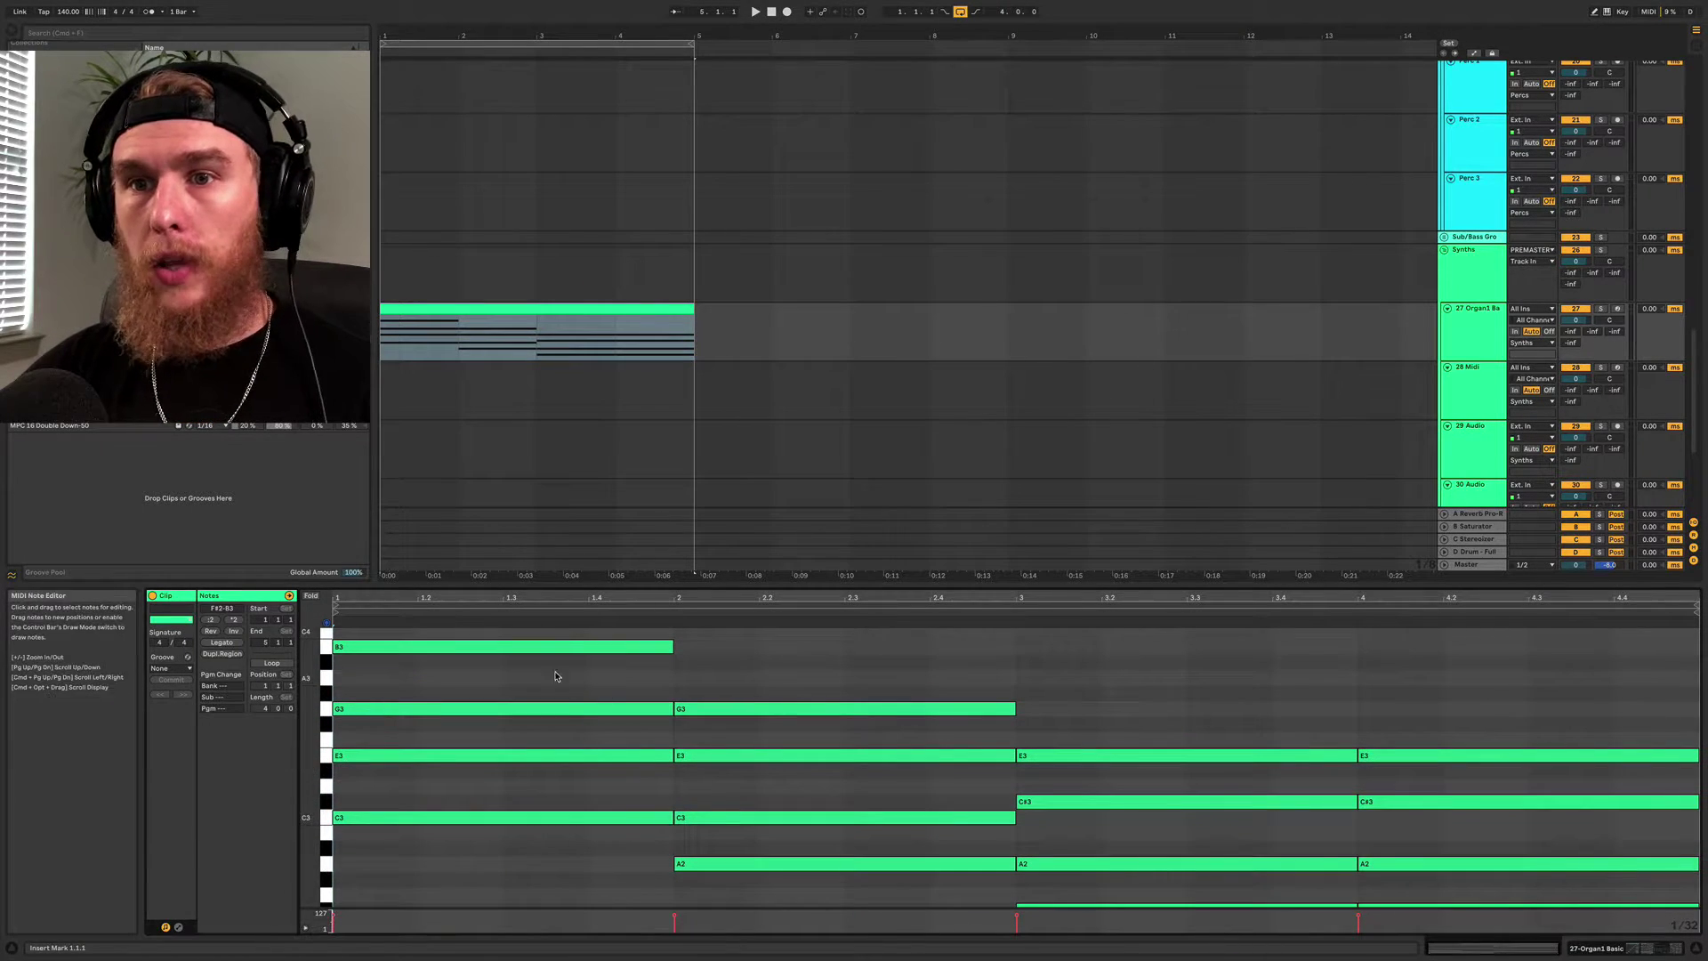
left_click(383, 648)
left_click_drag(525, 839, 1619, 949)
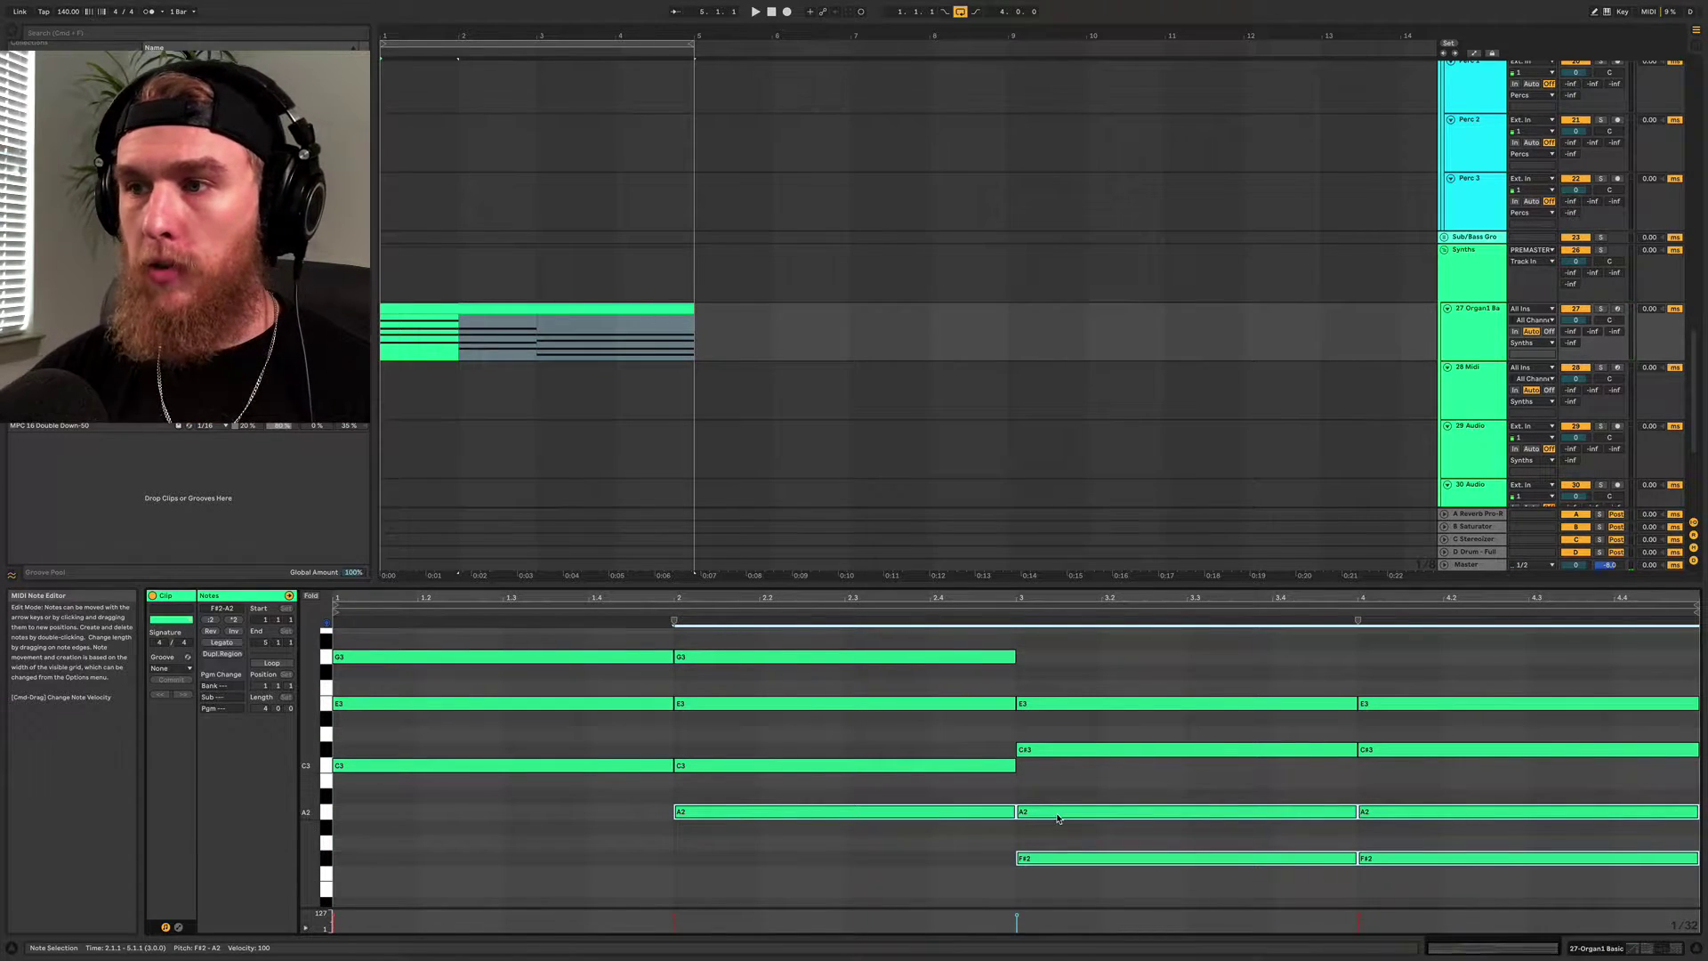
scroll(1057, 818, "up", 3)
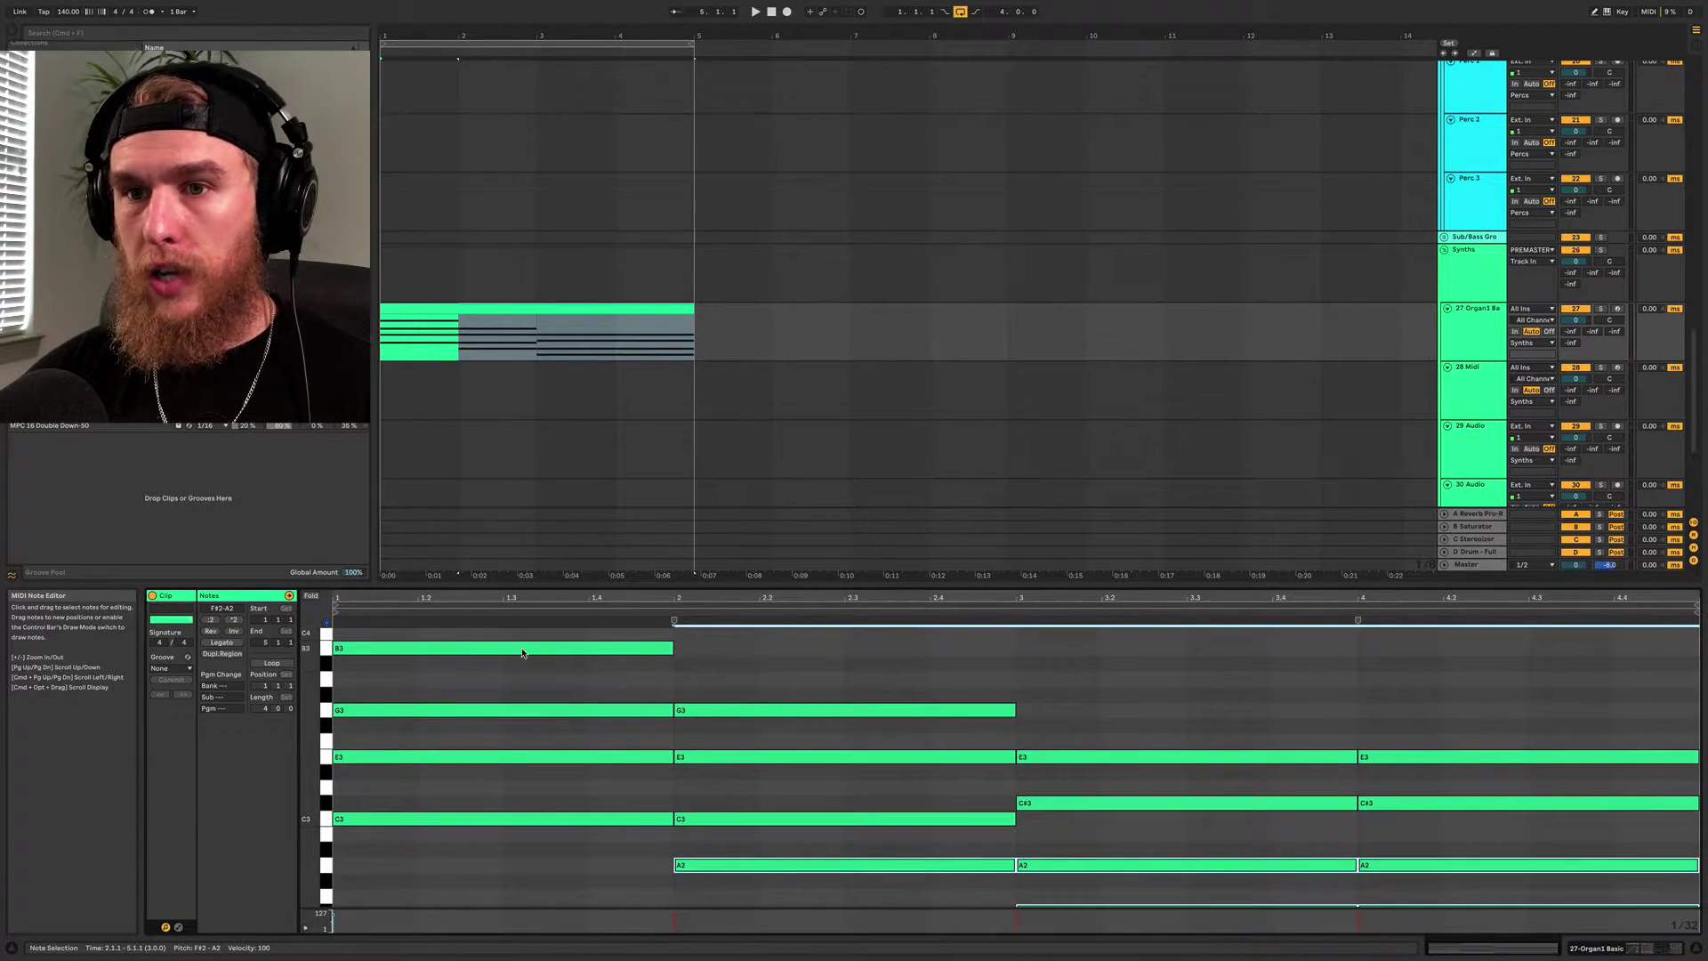
key("shift+Up")
left_click(513, 358)
key("space")
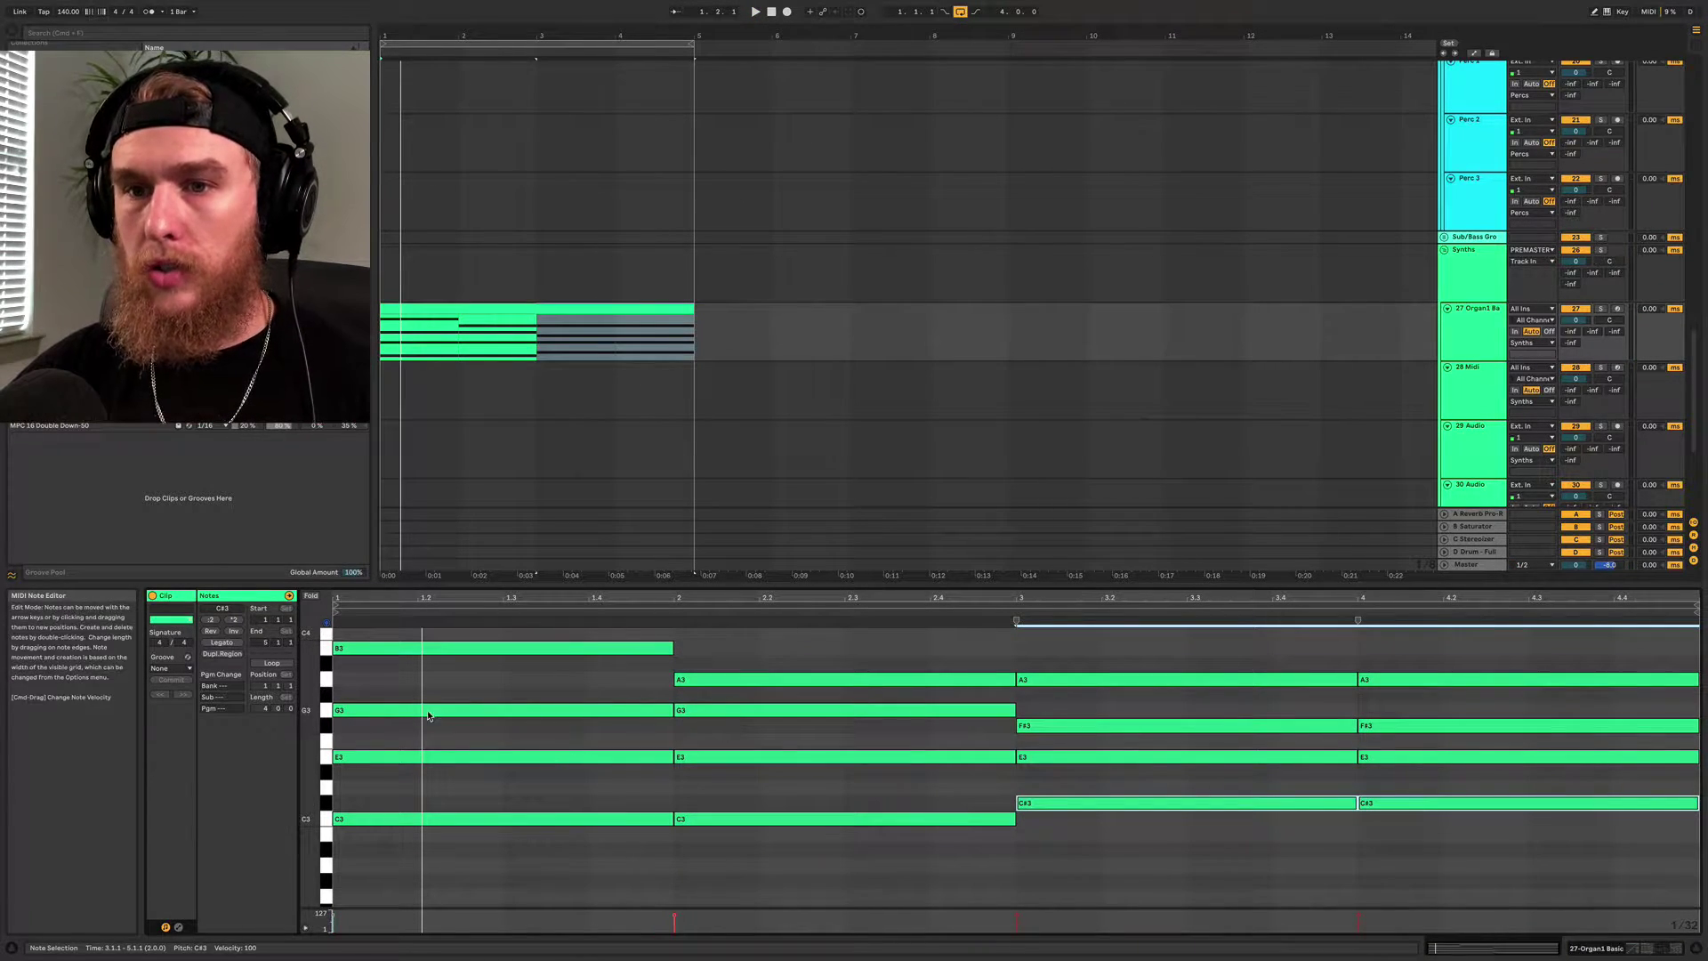
Lower all G3 and F#3 notes in the chord clip by one octave and play the progression
left_click(326, 712)
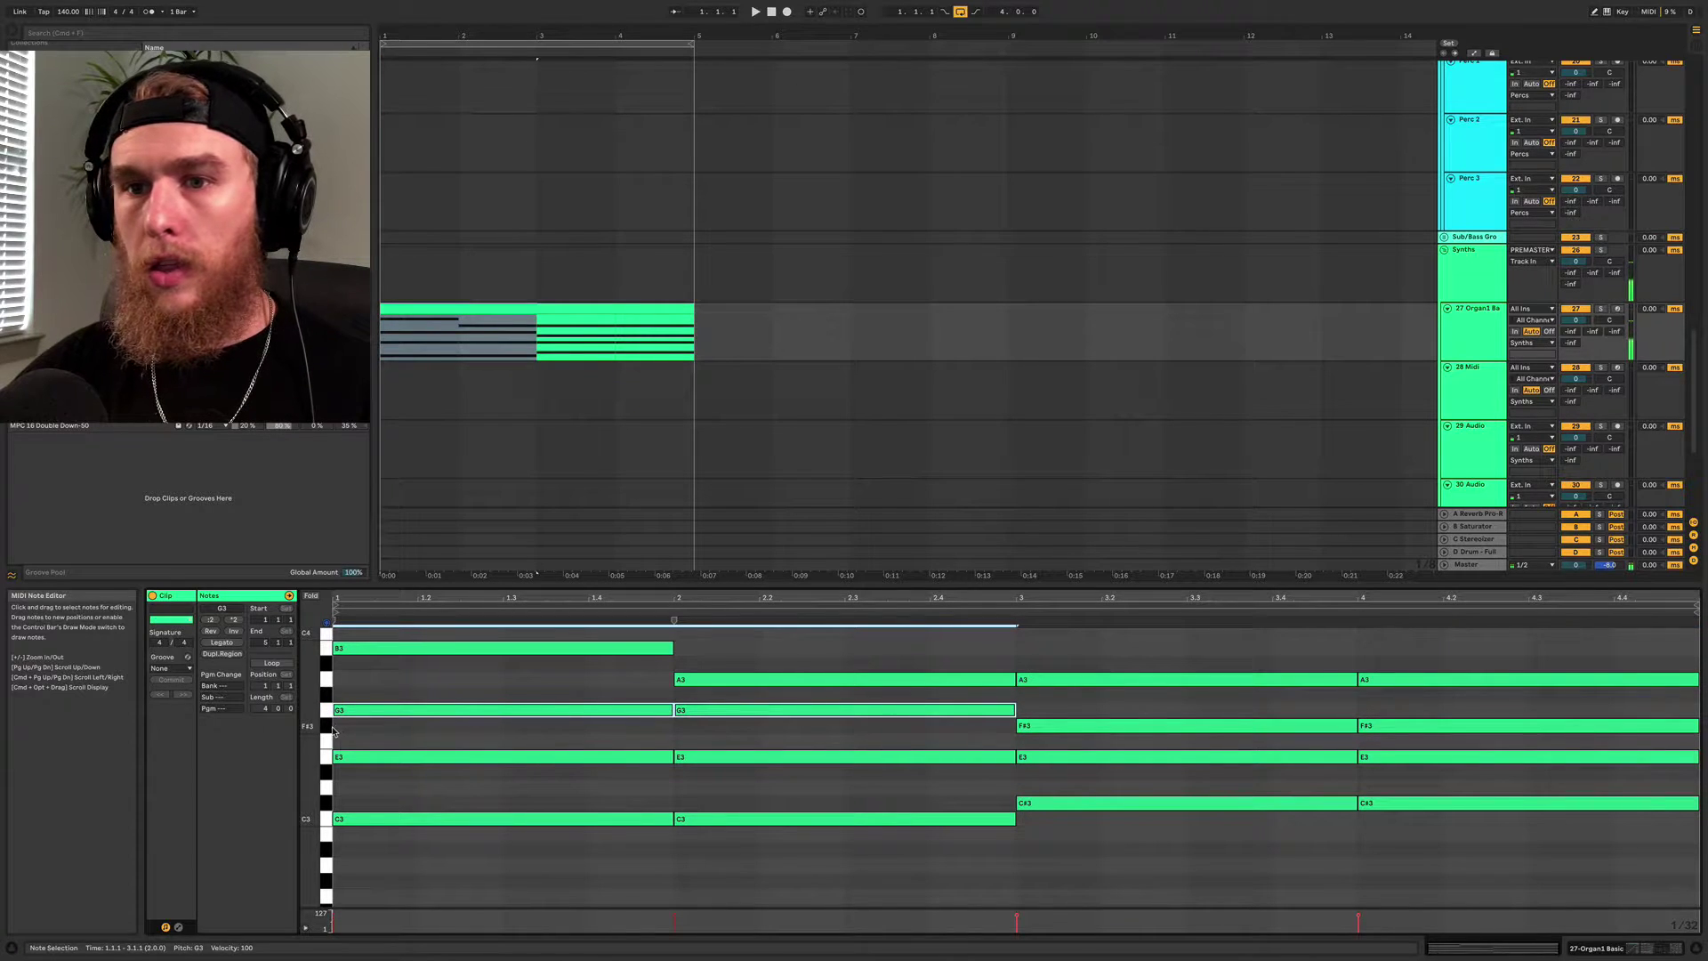
left_click(330, 730, "shift")
key("shift+Down")
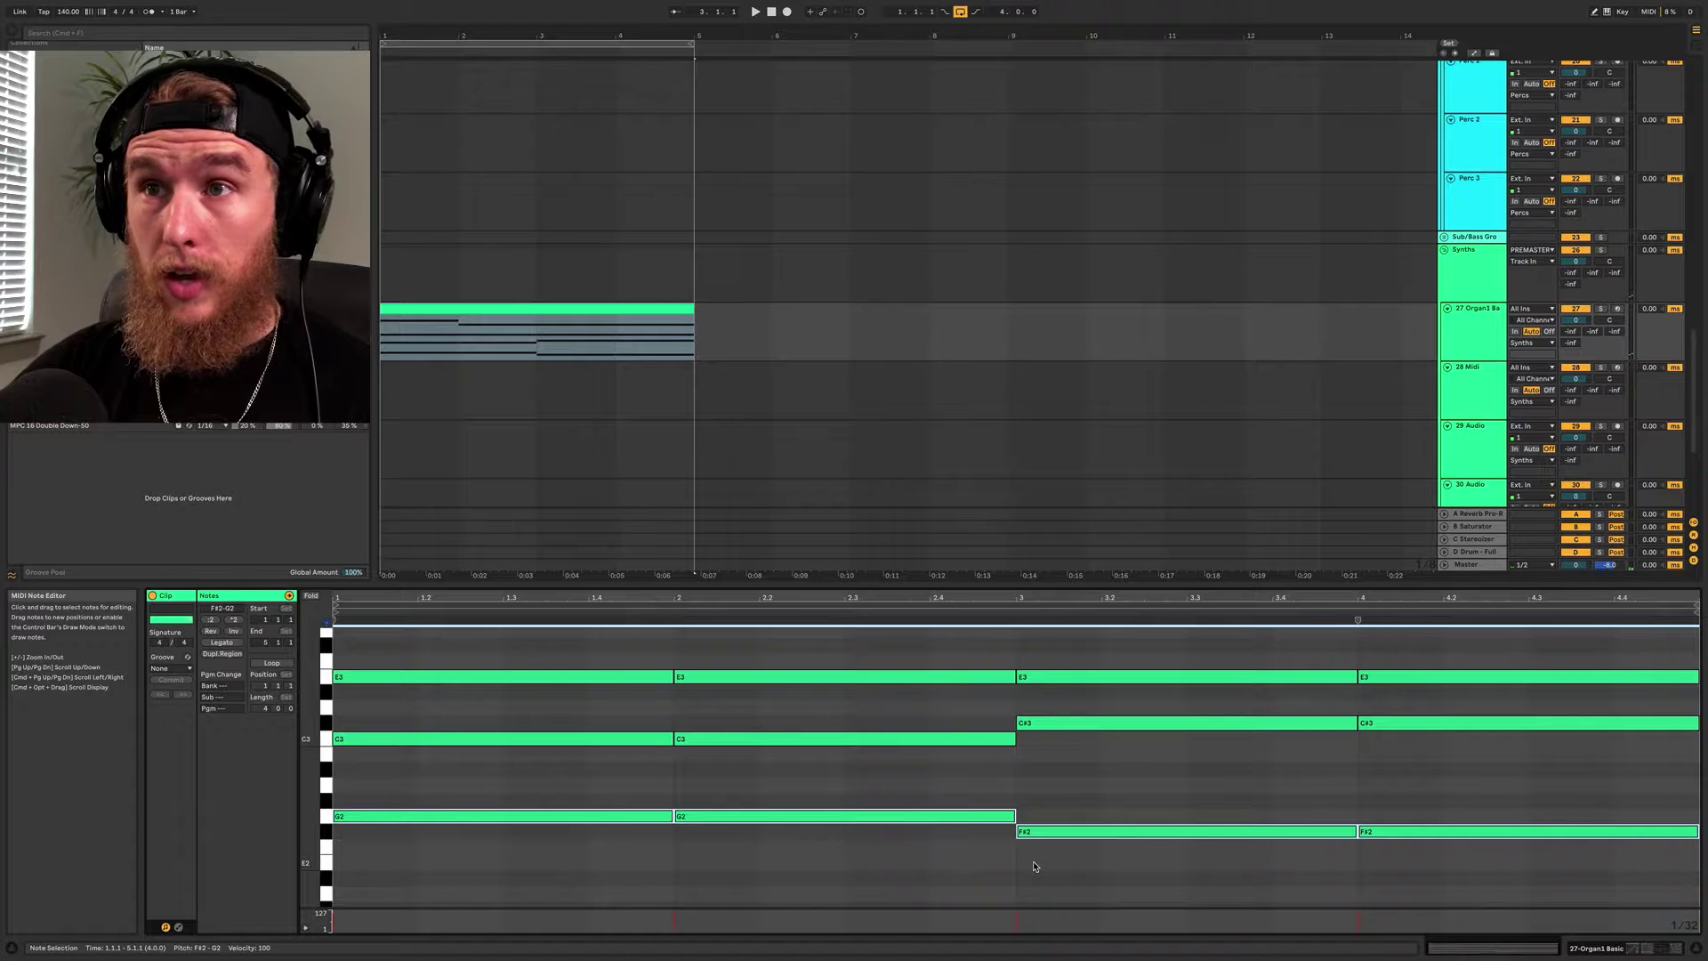
left_click(492, 324)
key("space")
left_click(910, 737)
scroll(978, 747, "up", 4)
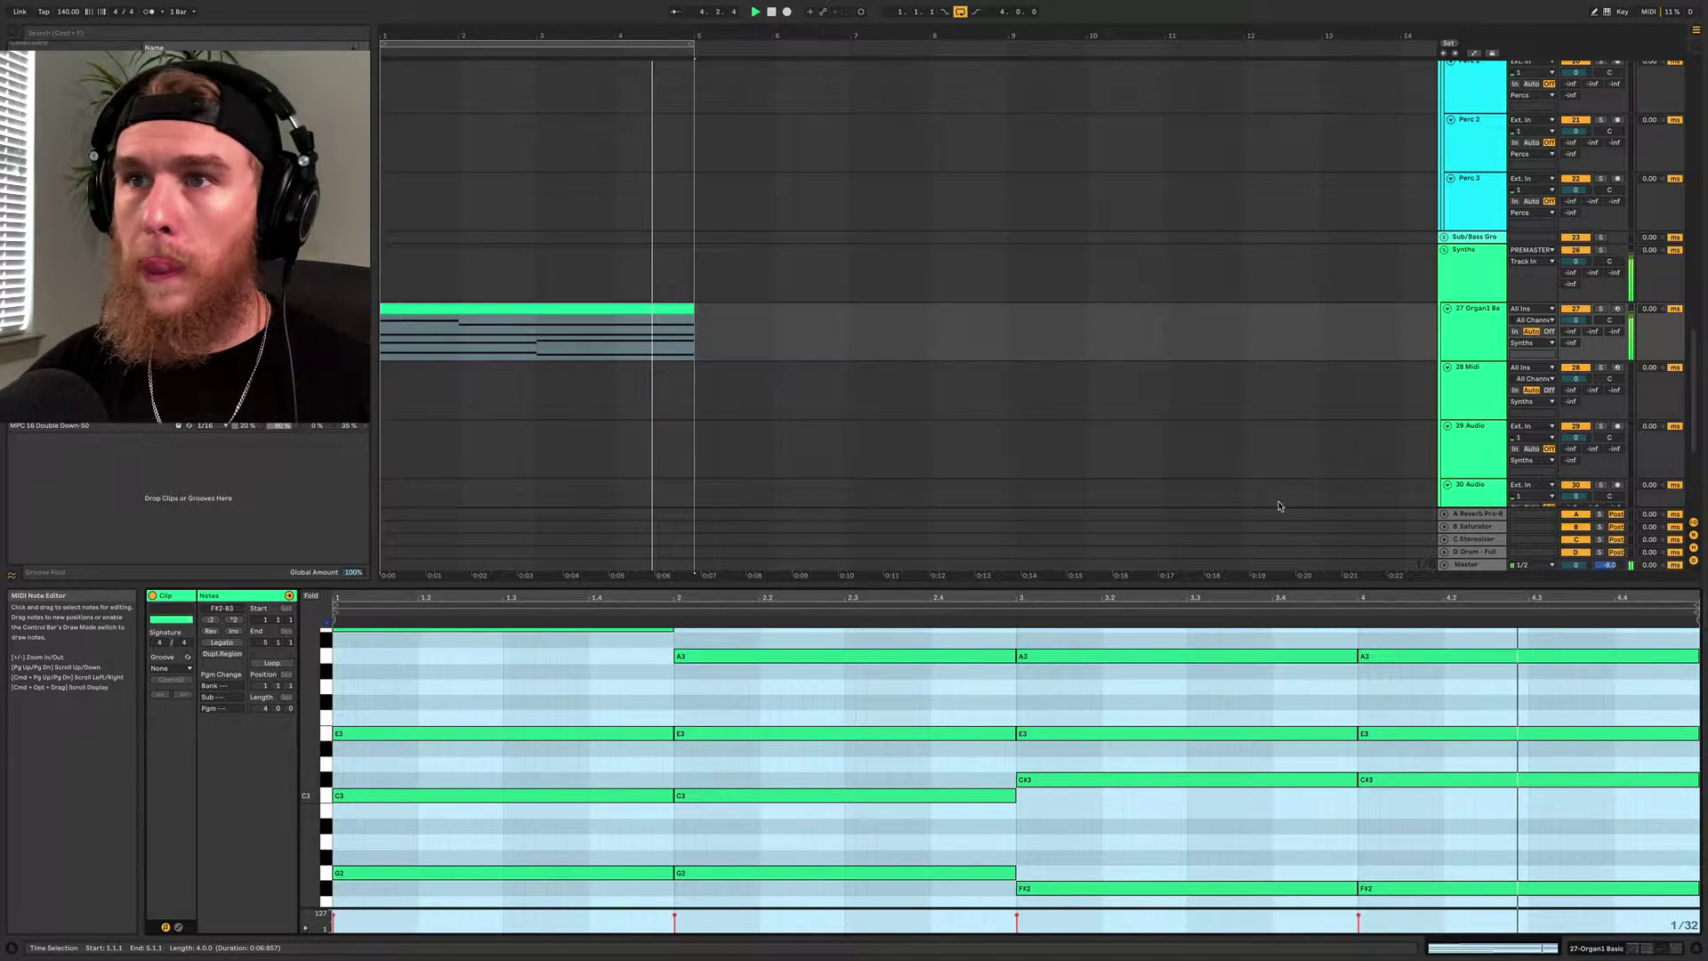
left_click(598, 309)
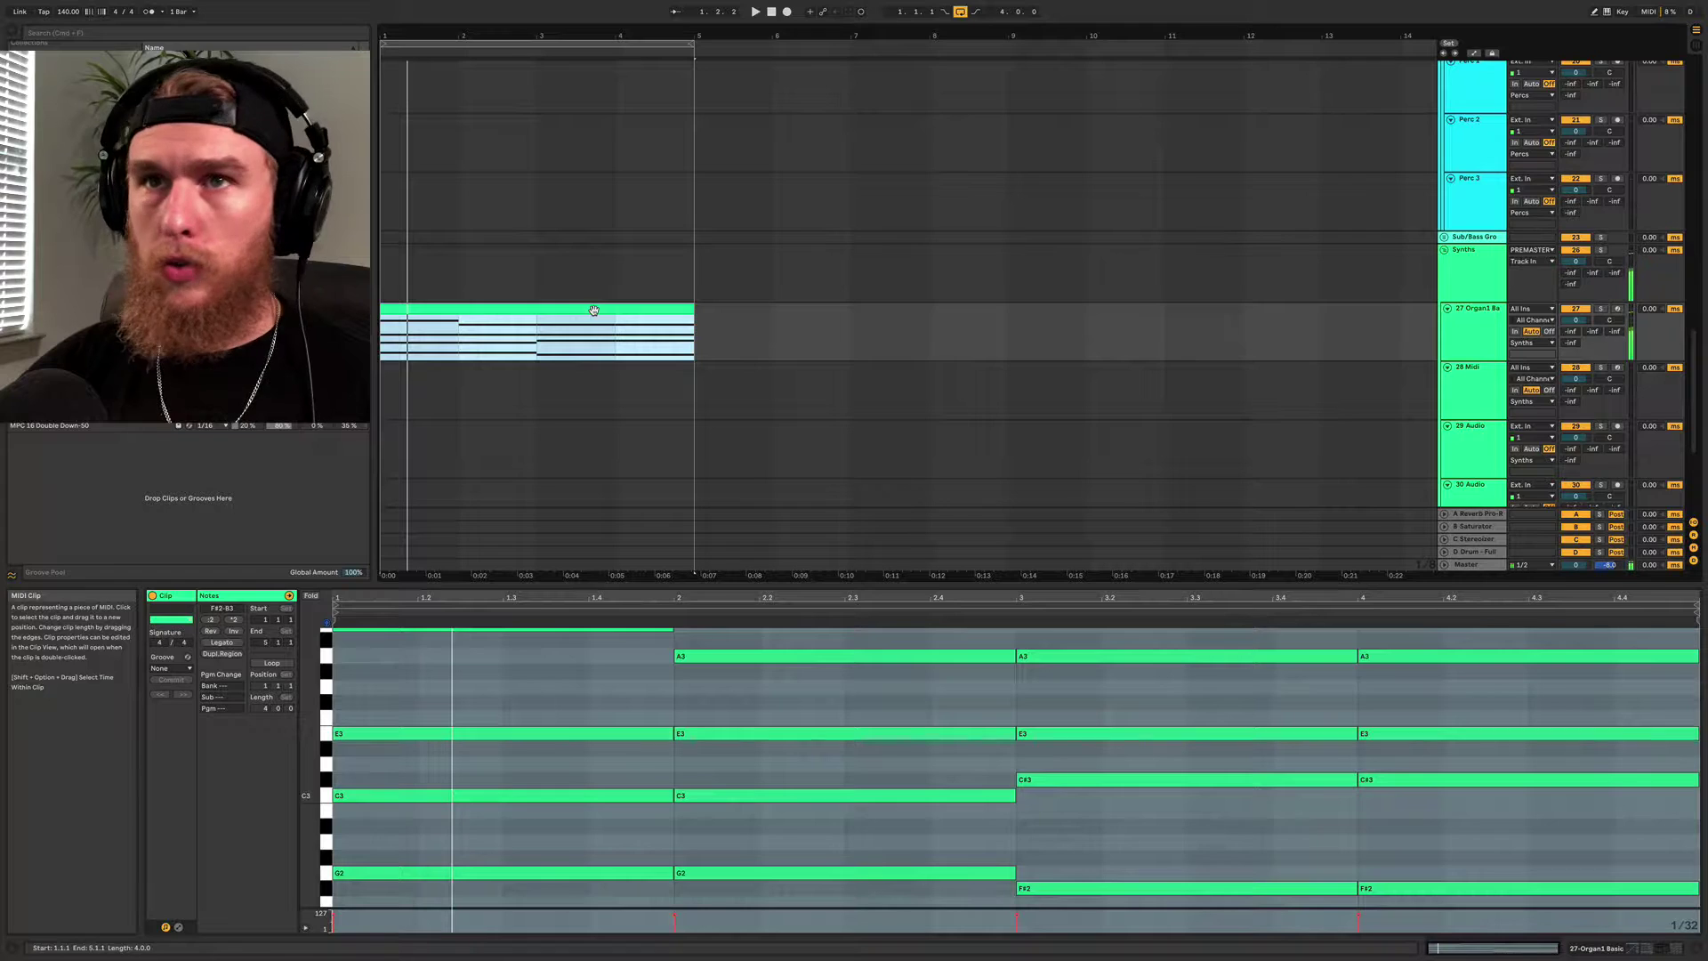
Show the organ track's devices and add an EQ Eight after the instrument
left_click(1463, 347)
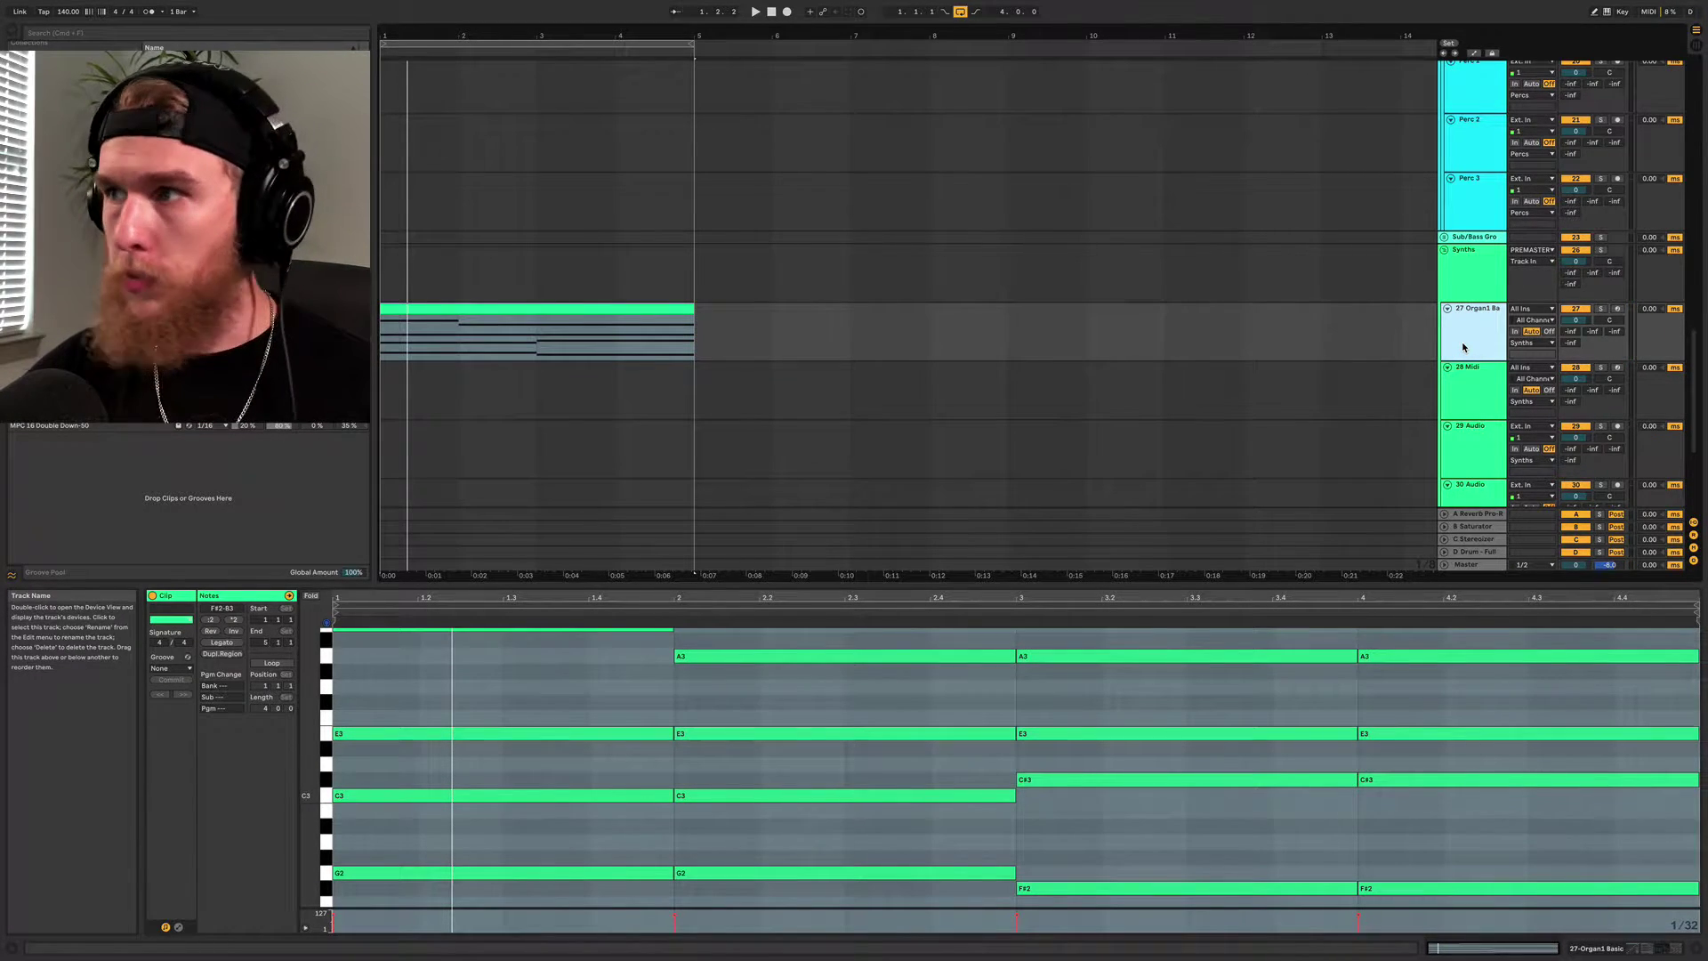
double_click(1463, 347)
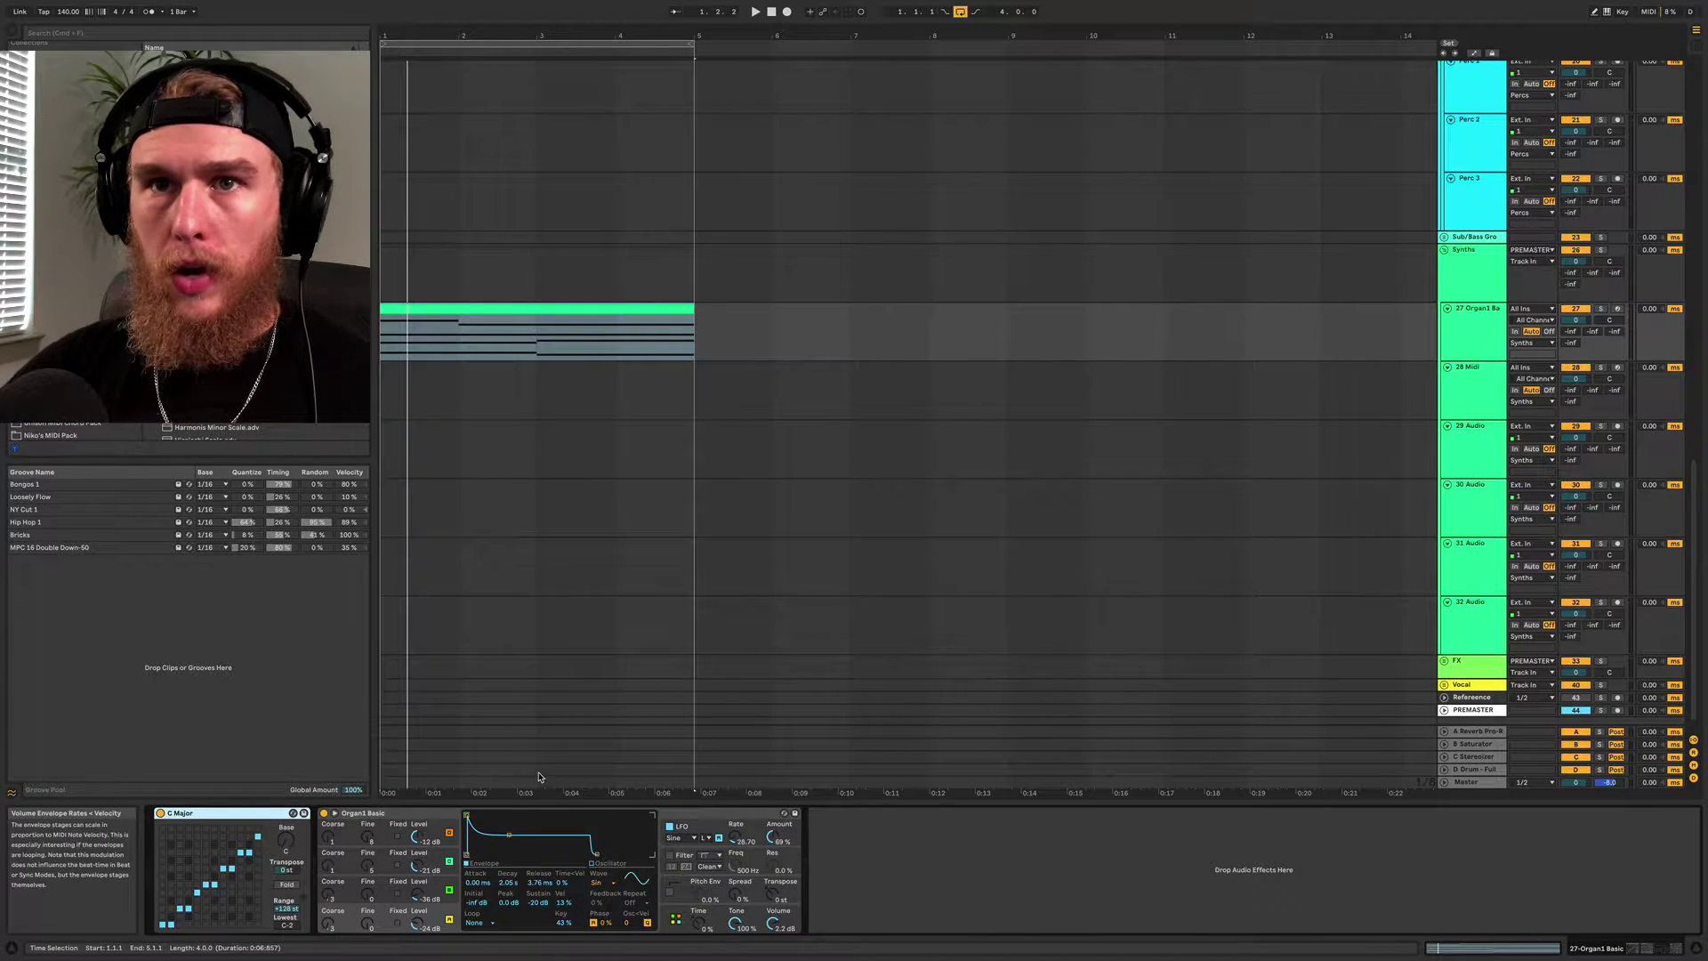
left_click(52, 169)
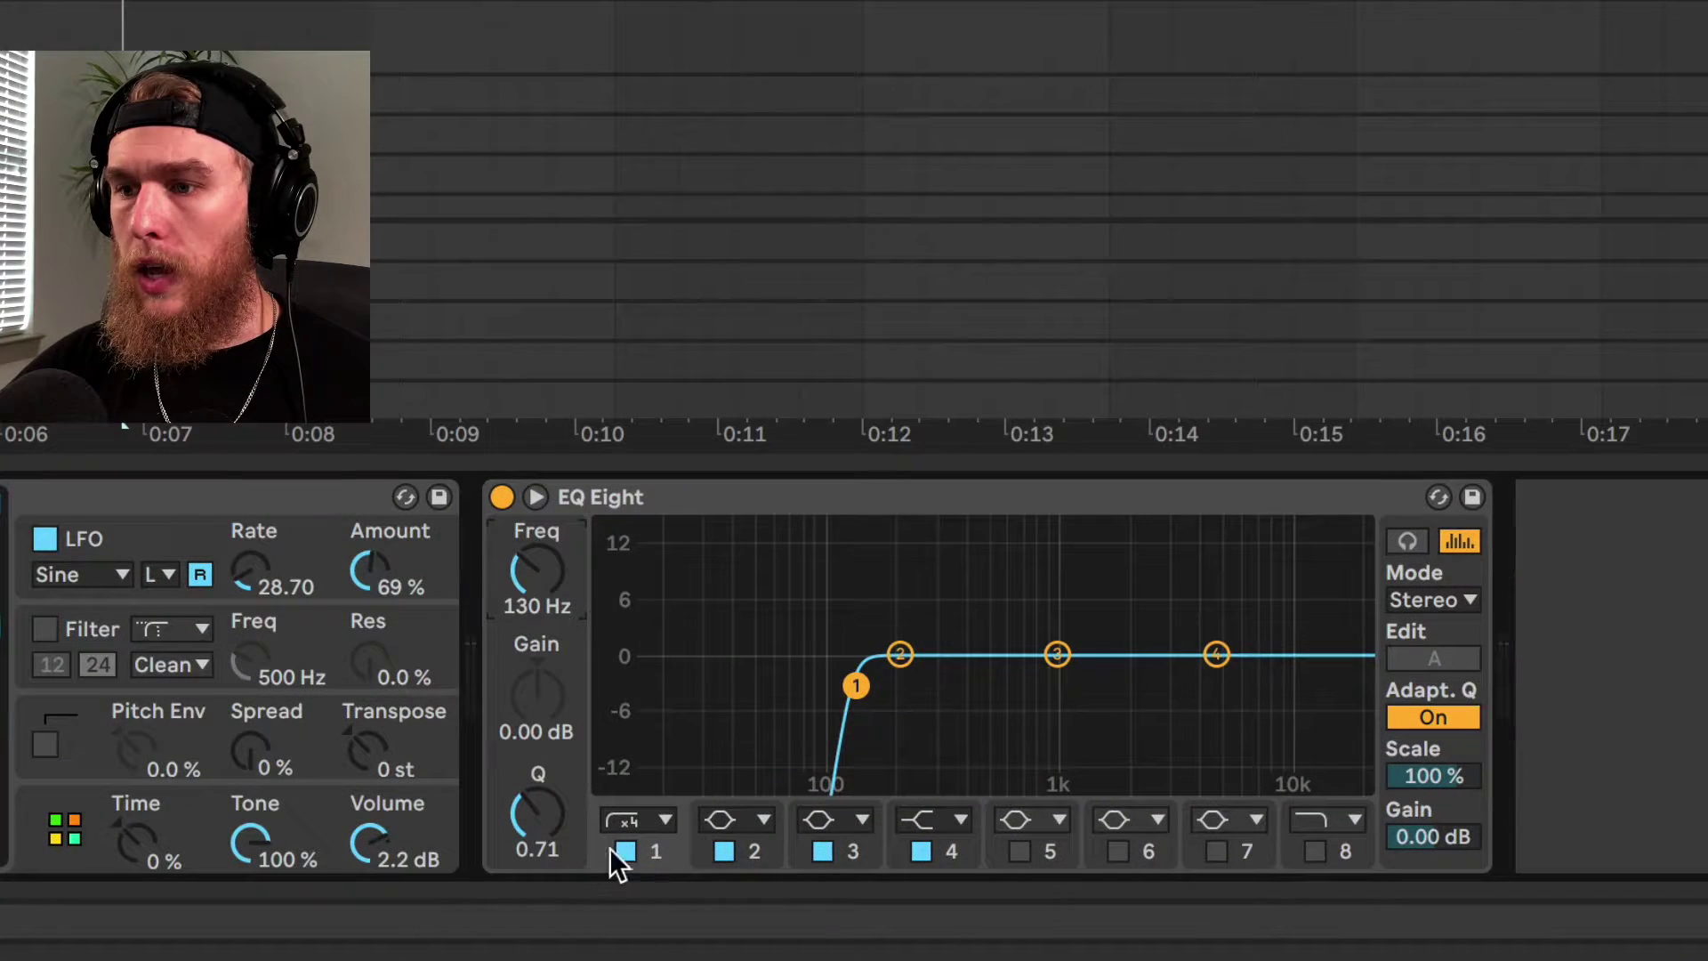
Switch EQ band 1 to the gentler low cut with a higher cutoff and enable band 8 as a high cut at 1.10 kHz
left_click(652, 814)
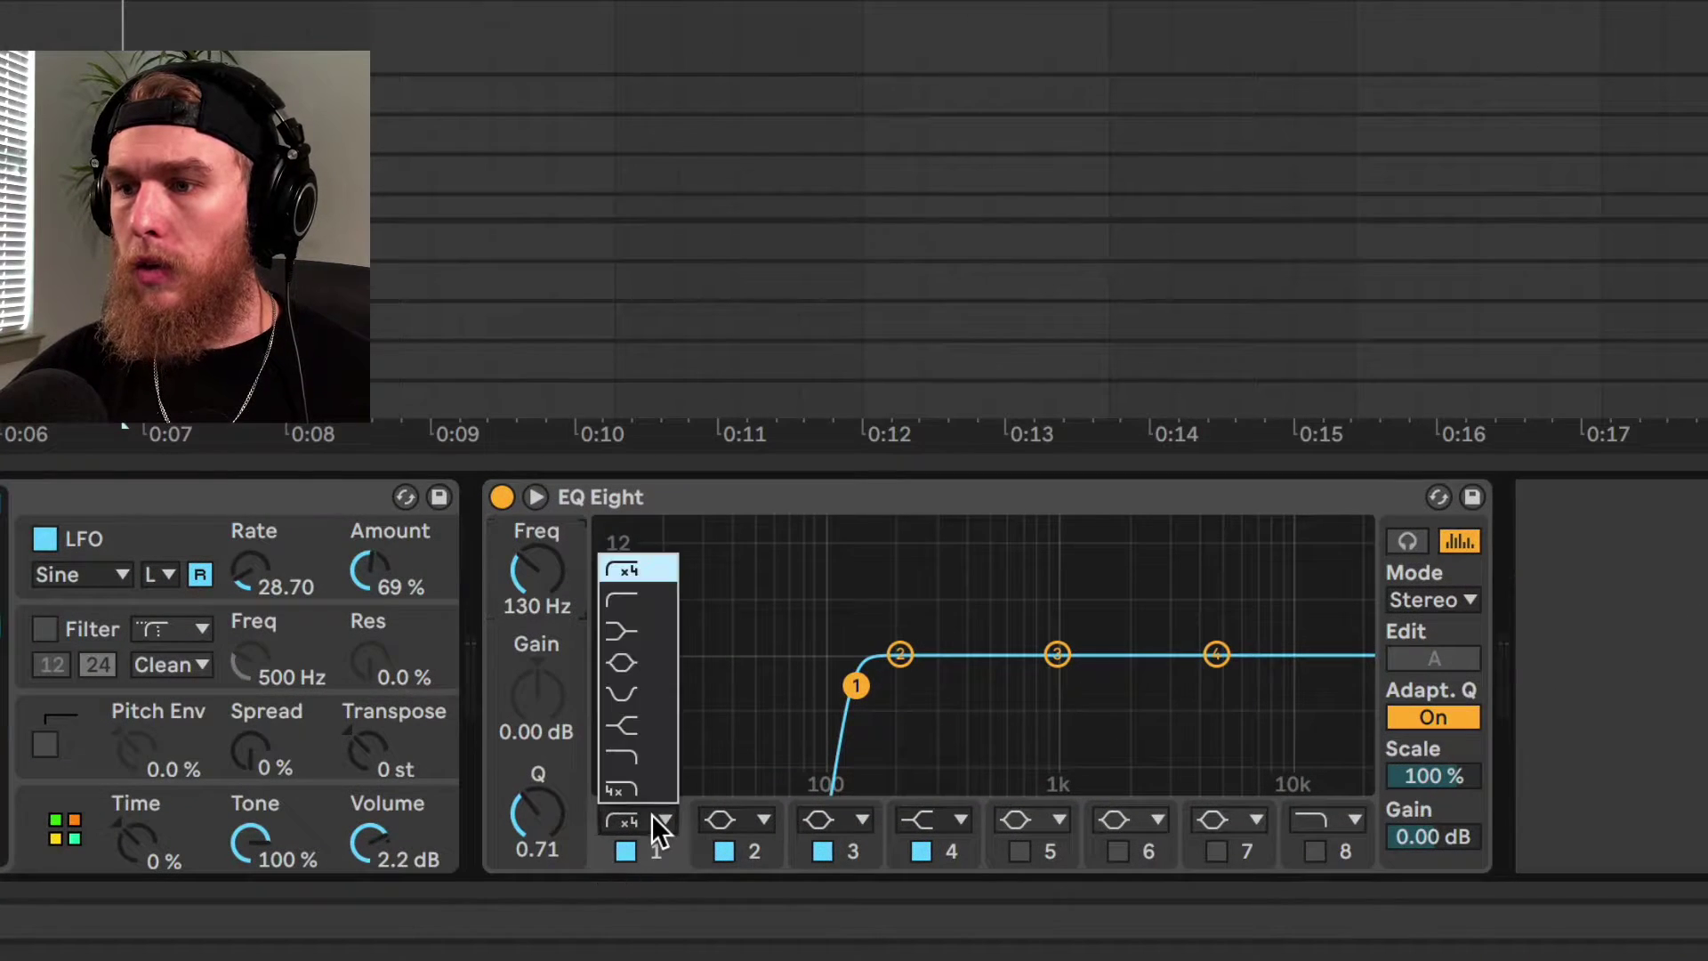
left_click(644, 615)
mouse_move(545, 575)
left_mouse_down()
mouse_move(544, 543)
mouse_move(537, 591)
left_mouse_up()
left_click(1315, 852)
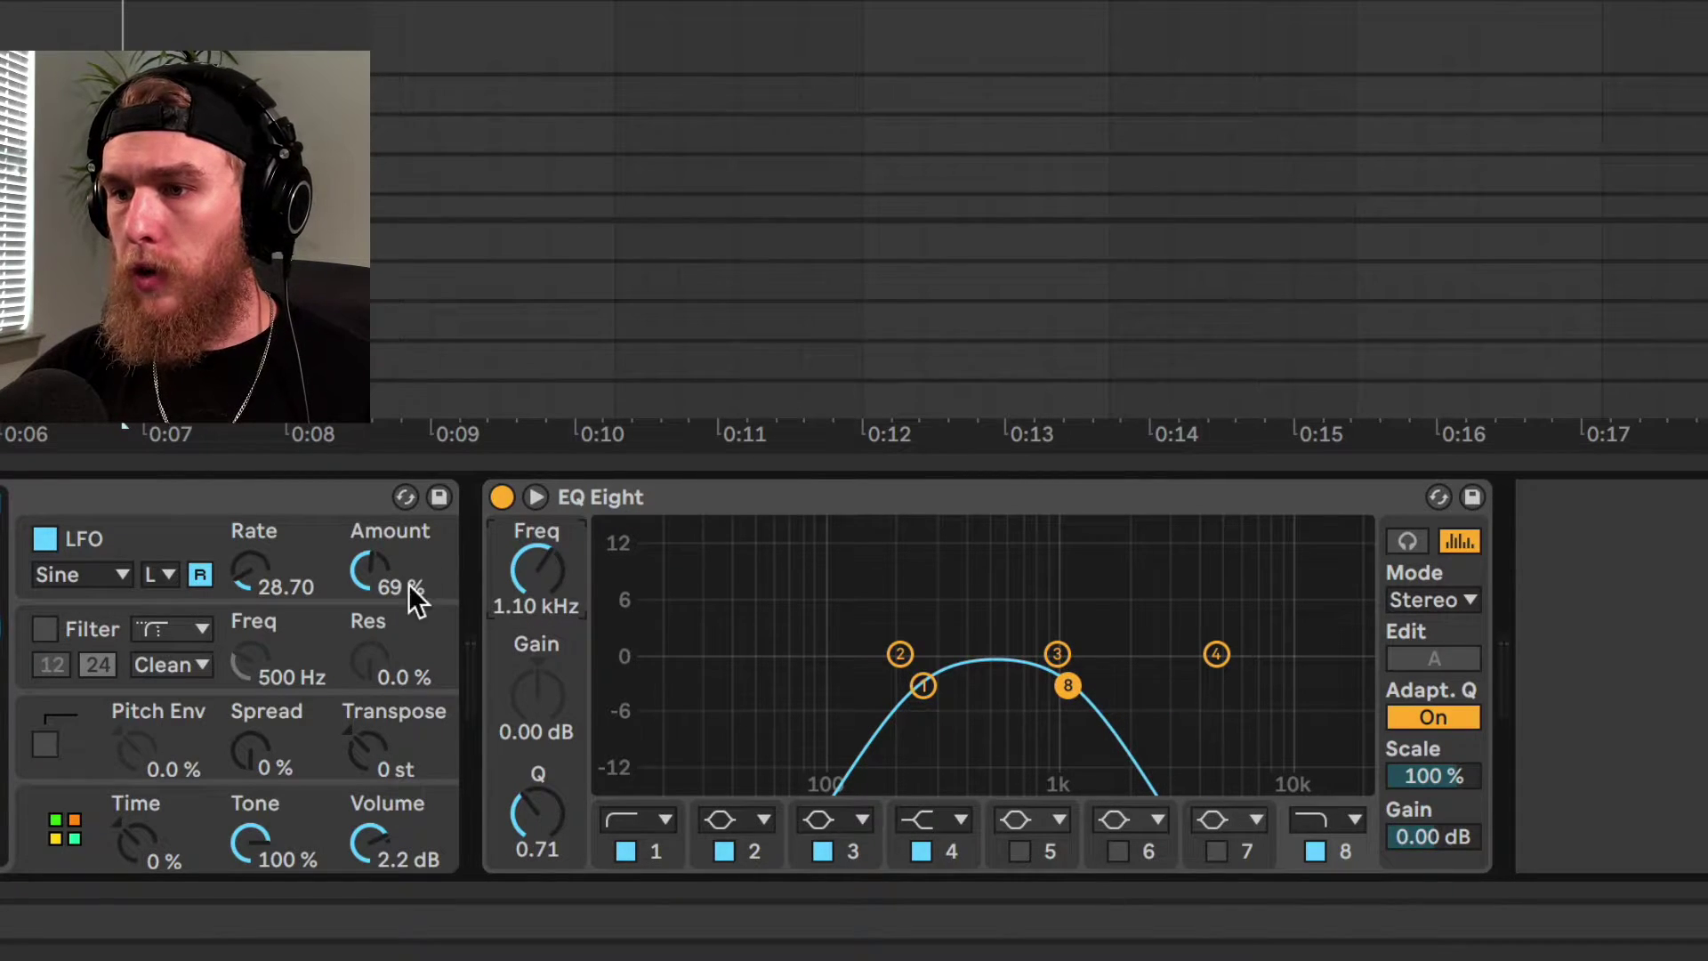
Insert the E-Piano Dirt preset between the organ and EQ Eight, and replace the default Vinyl Distortion with its Vinyl preset
key("space")
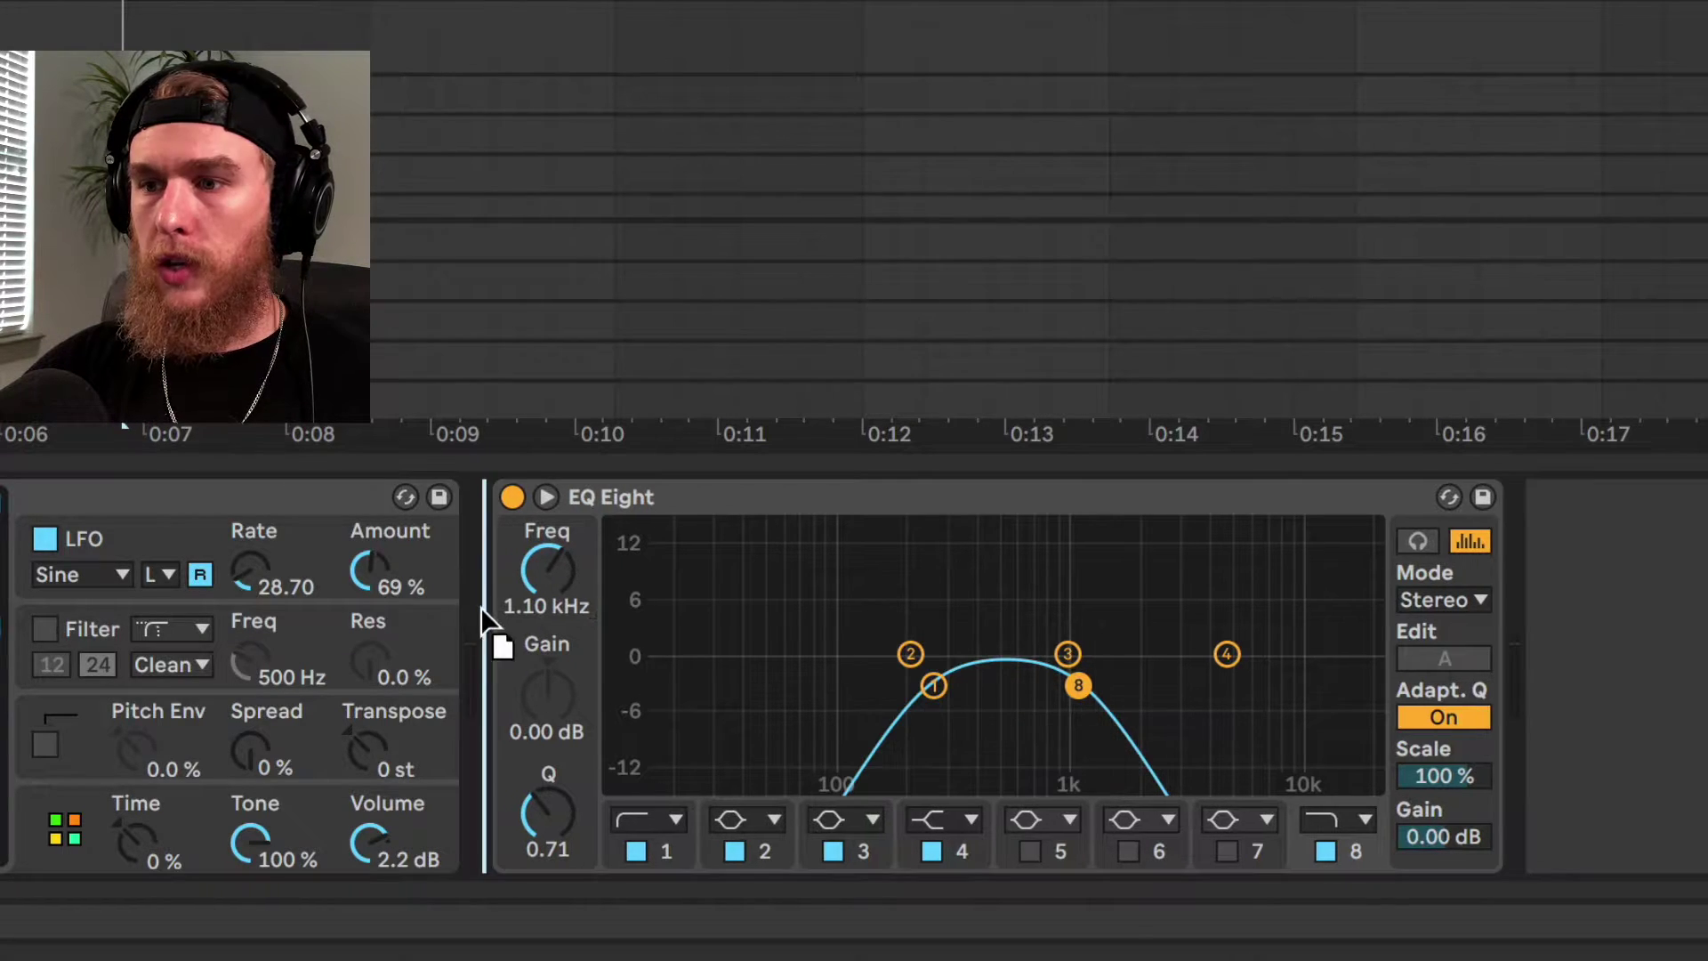
left_click_drag(478, 587, 479, 587)
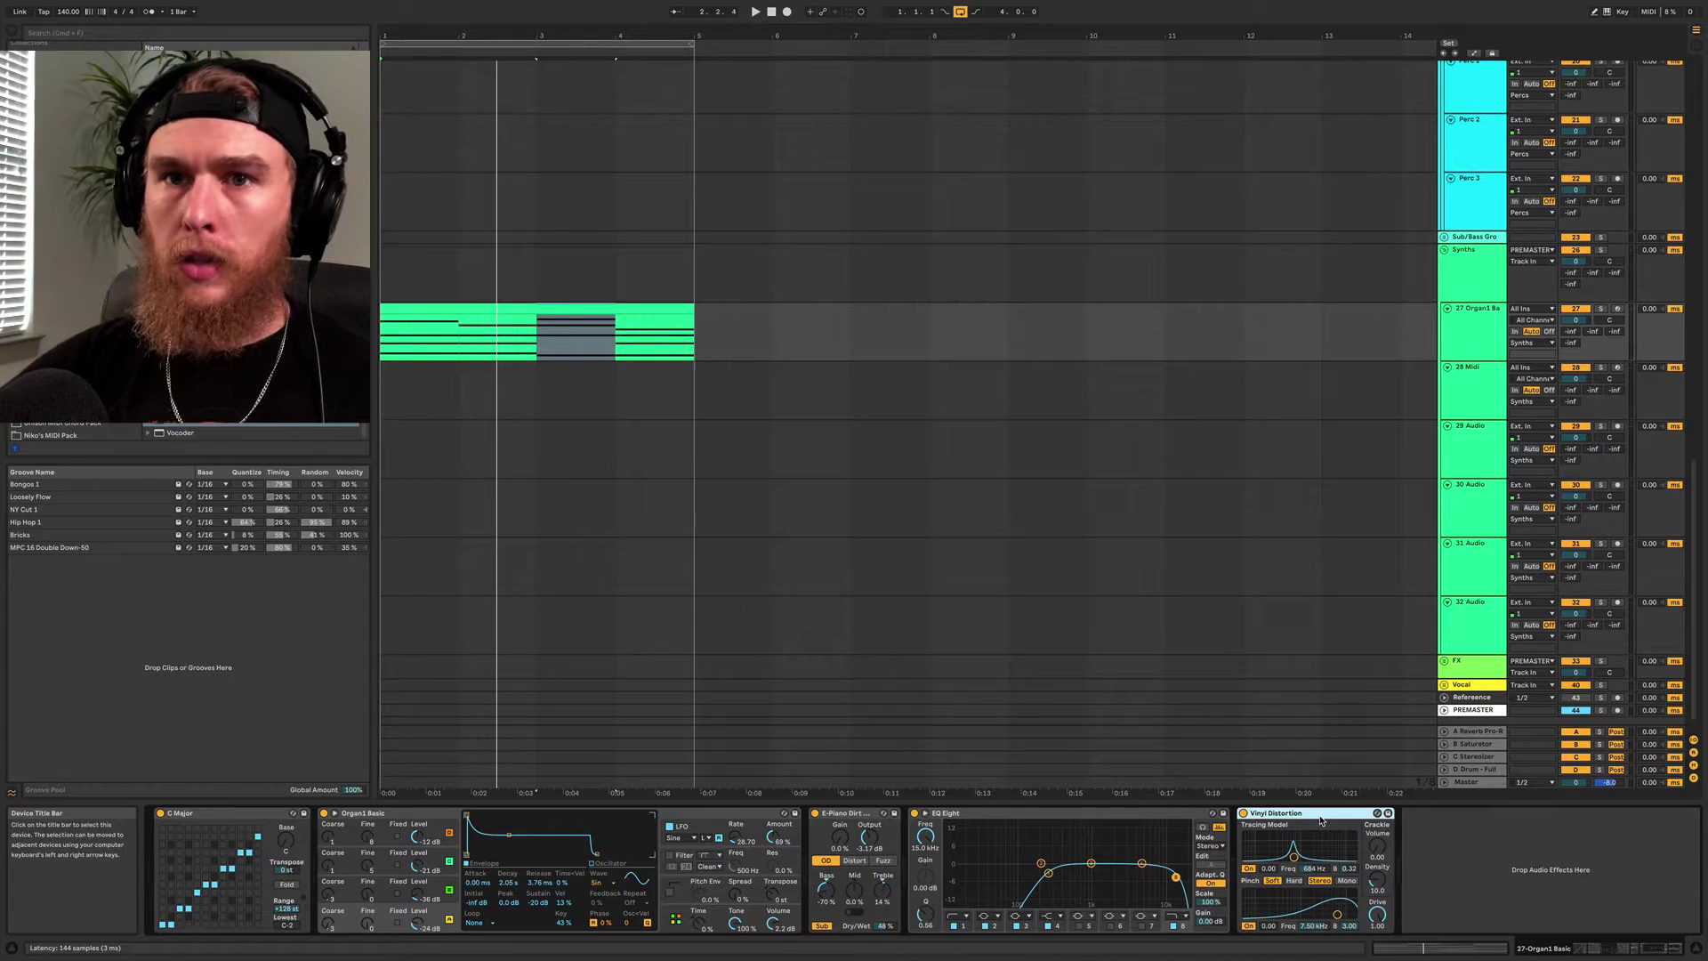
key("Delete")
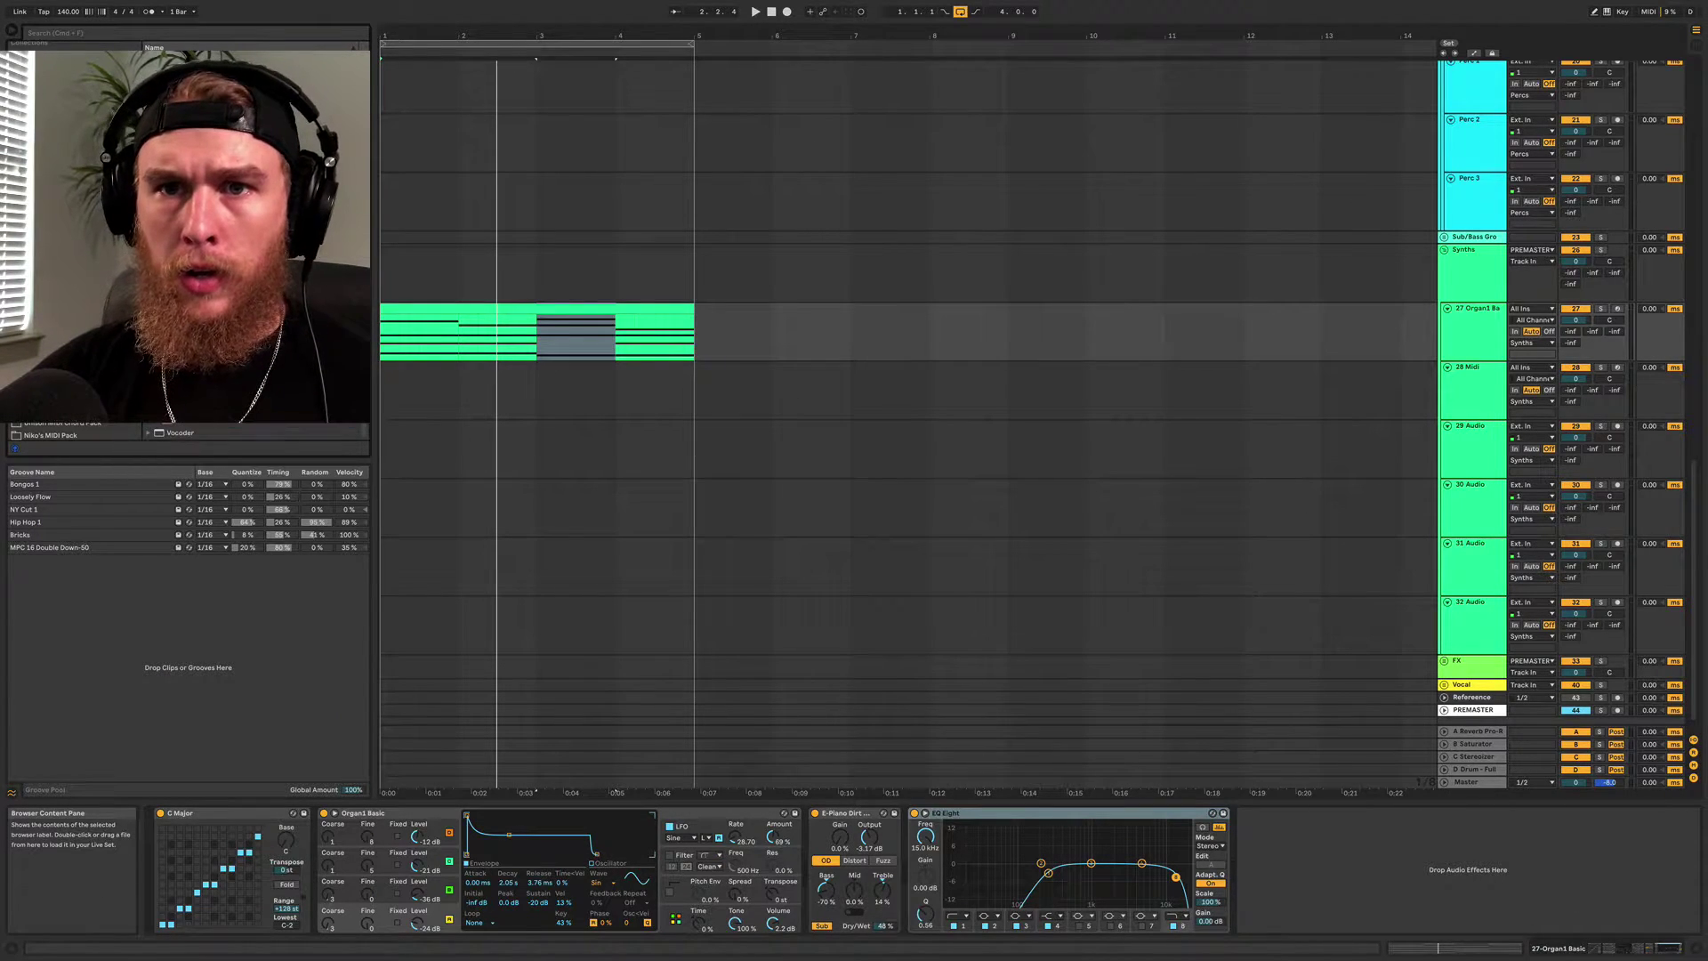
key("super+z")
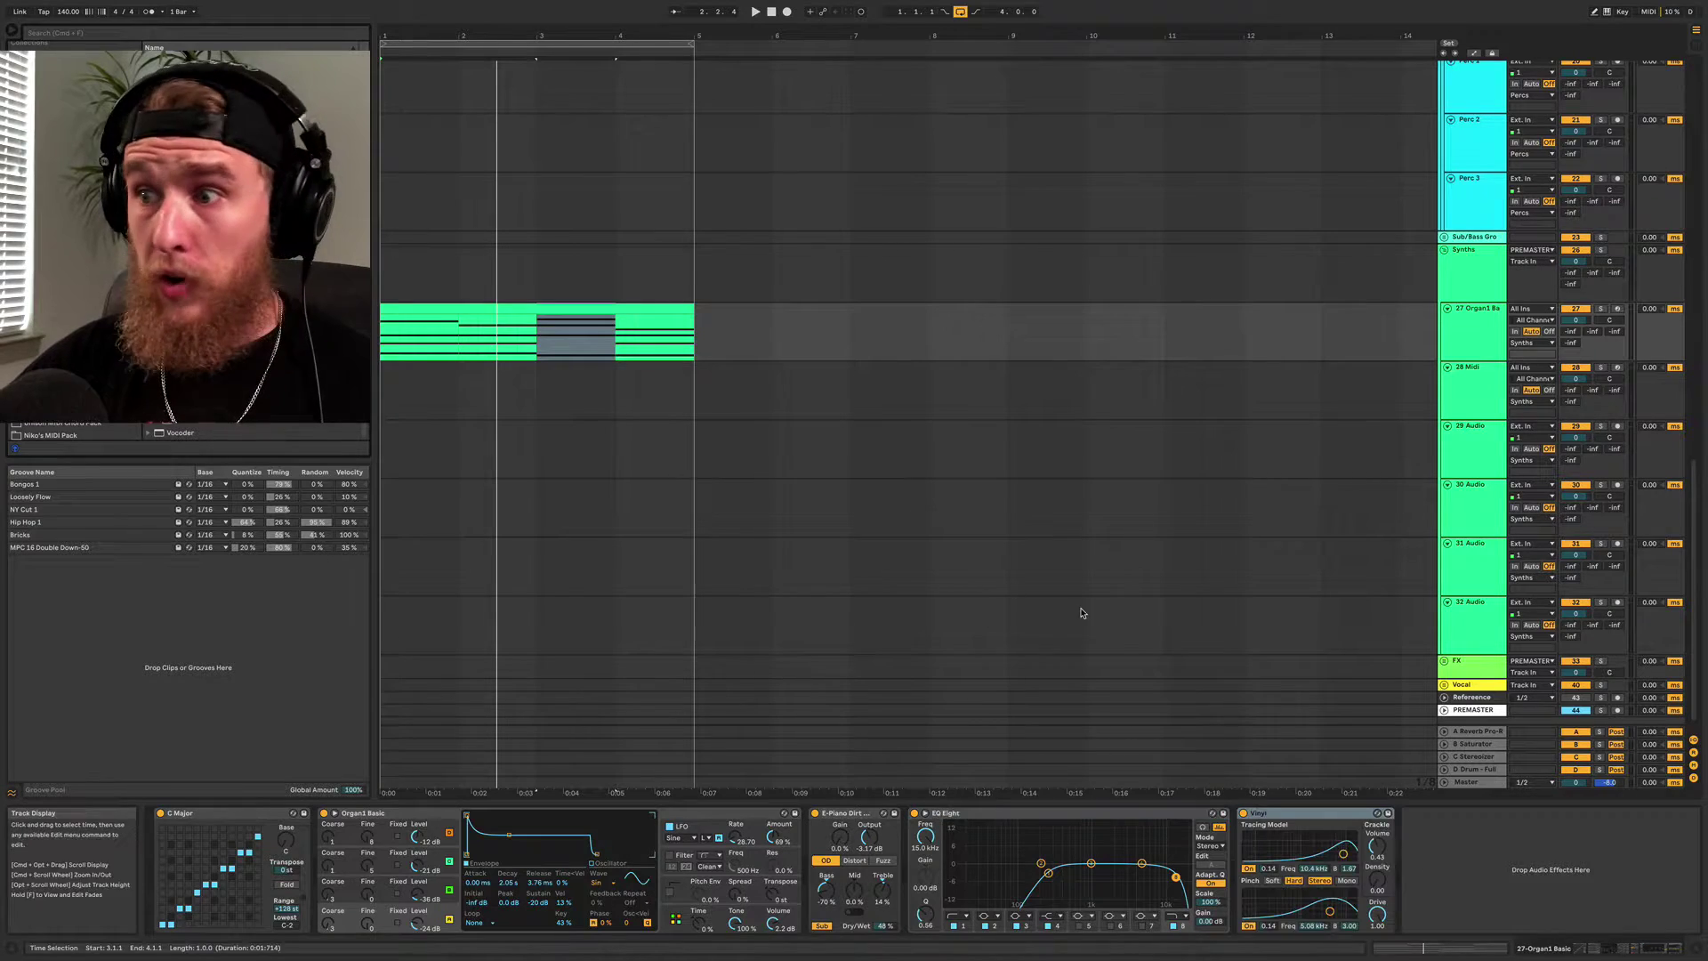
Play the chord clip and set the Vinyl effect's crackle volume to 0.53 and density to 2.38
left_click(506, 307)
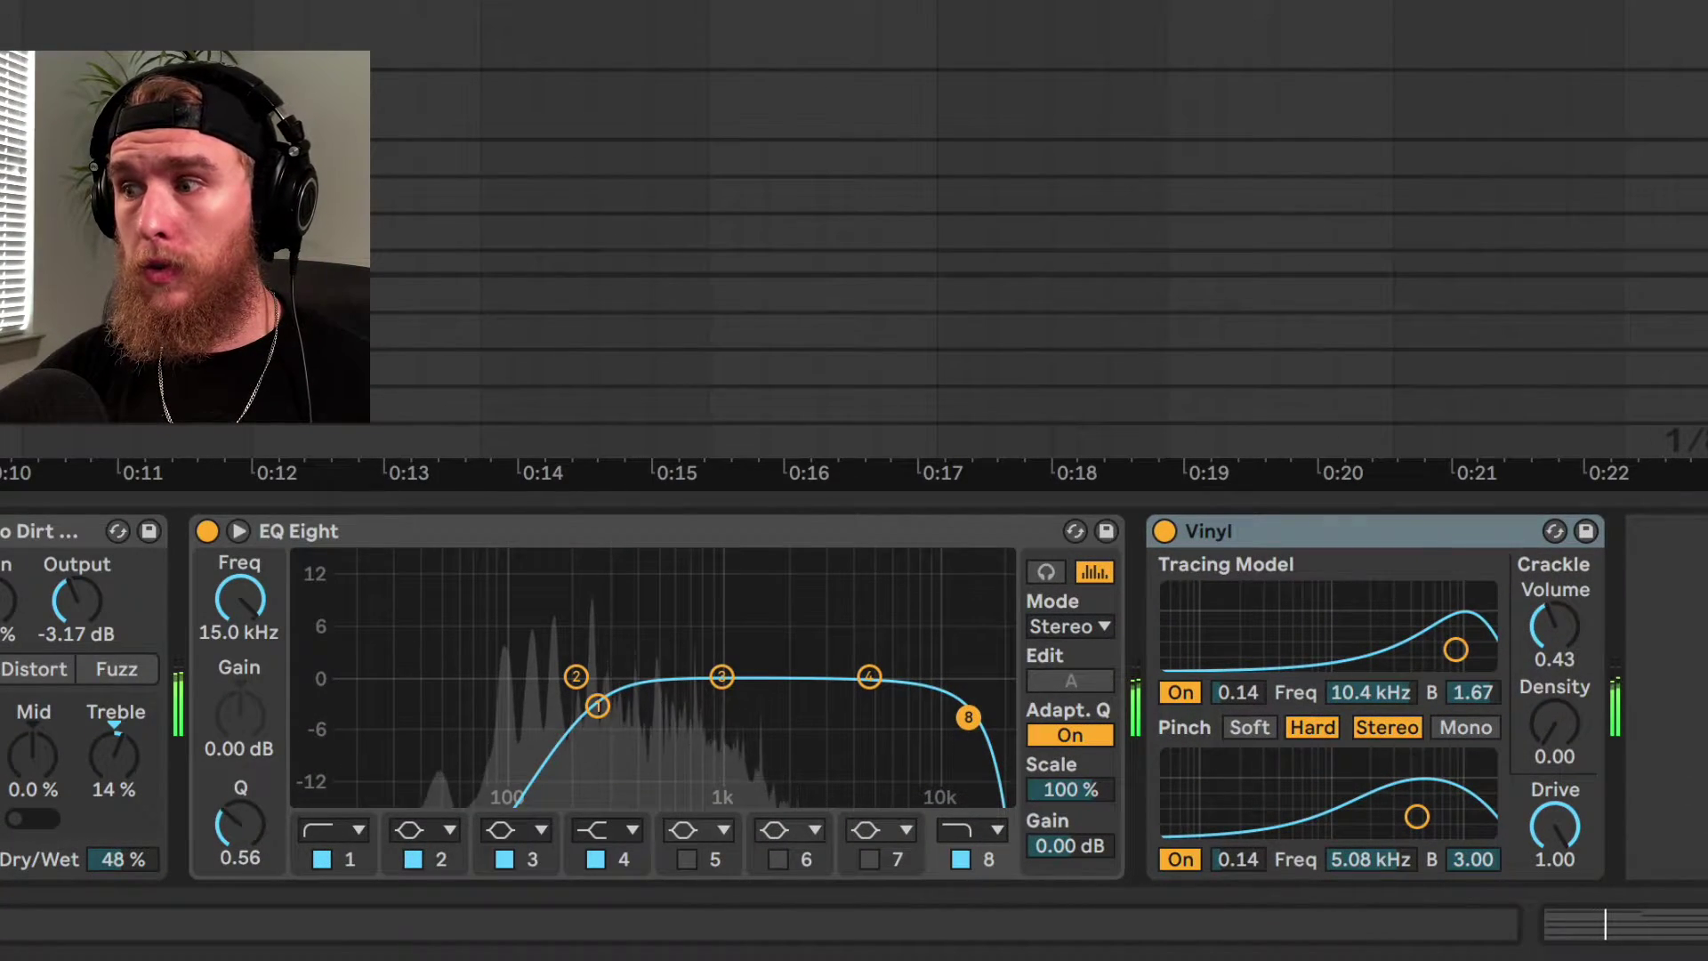
left_click_drag(1548, 654, 1548, 641)
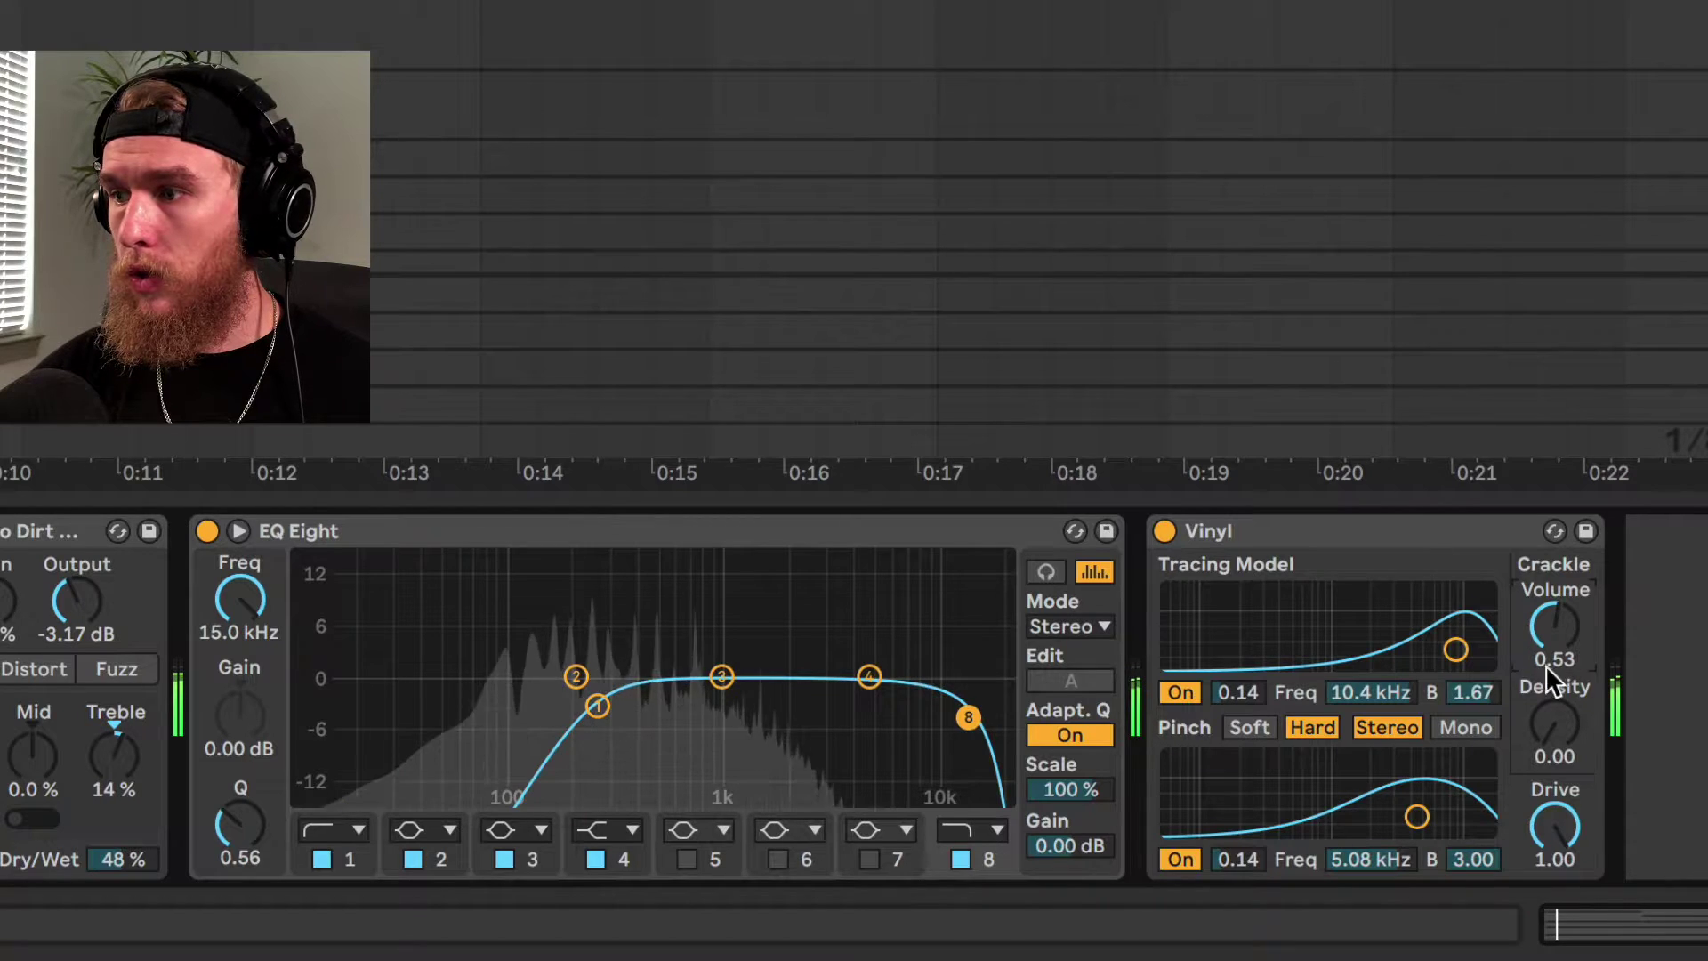
left_click_drag(1554, 725, 1554, 761)
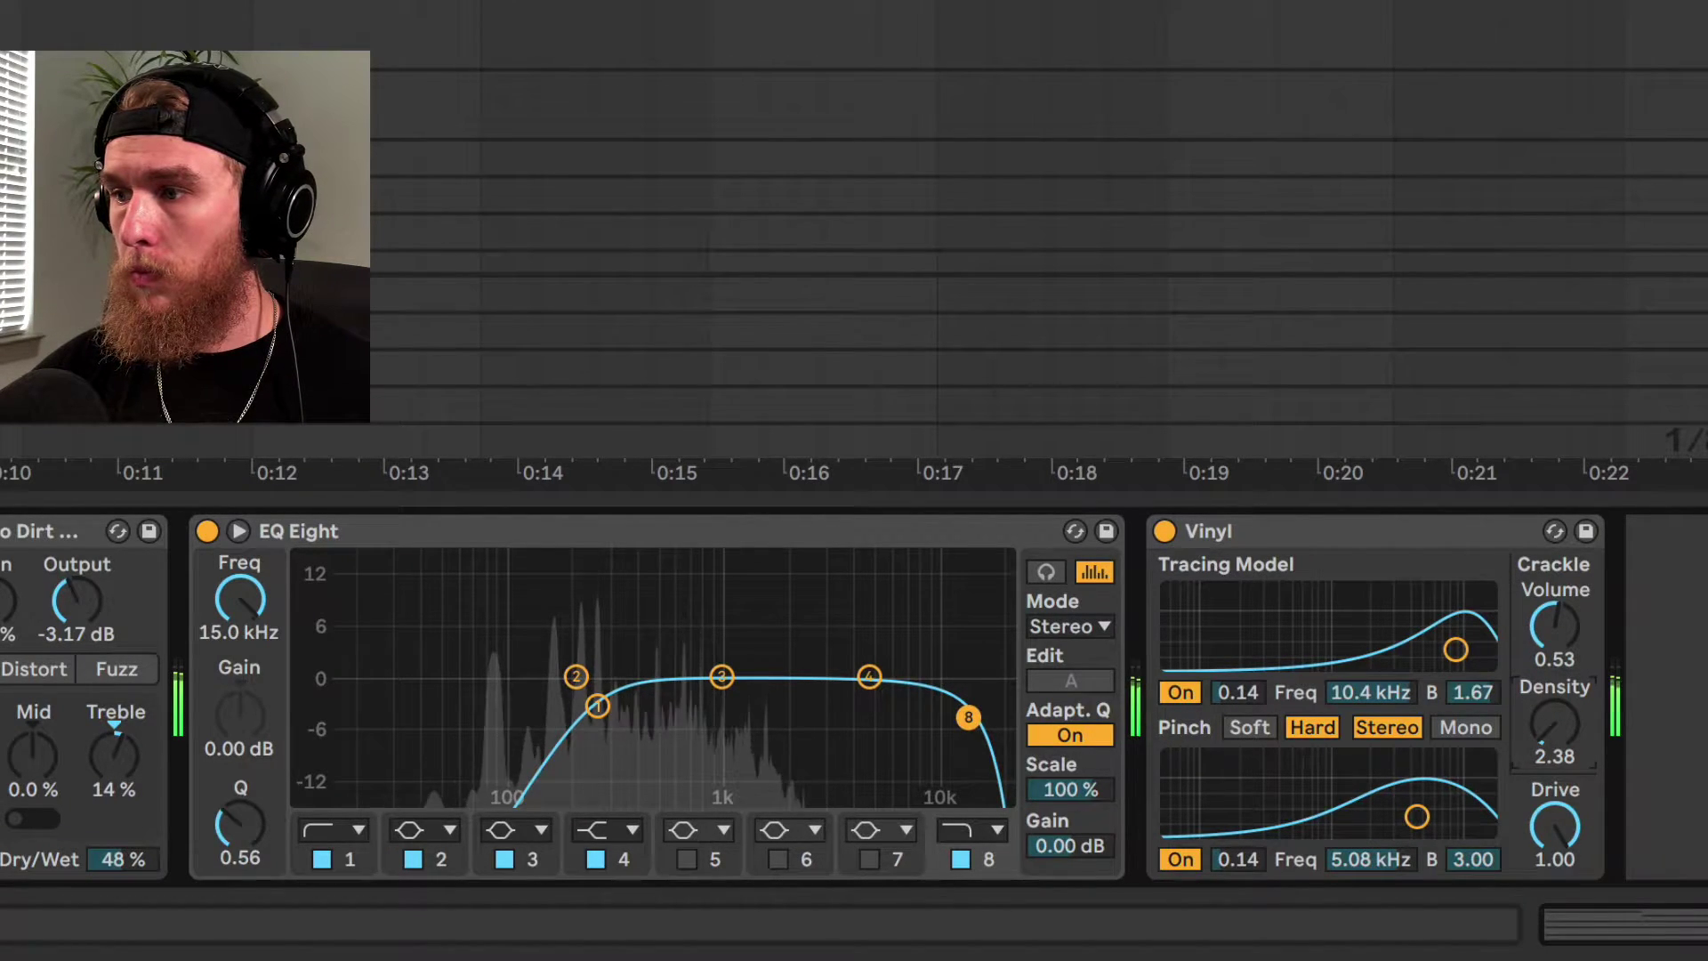
Lower the Vinyl crackle density and open the organ chord clip in the note editor
left_click_drag(1554, 725, 1554, 743)
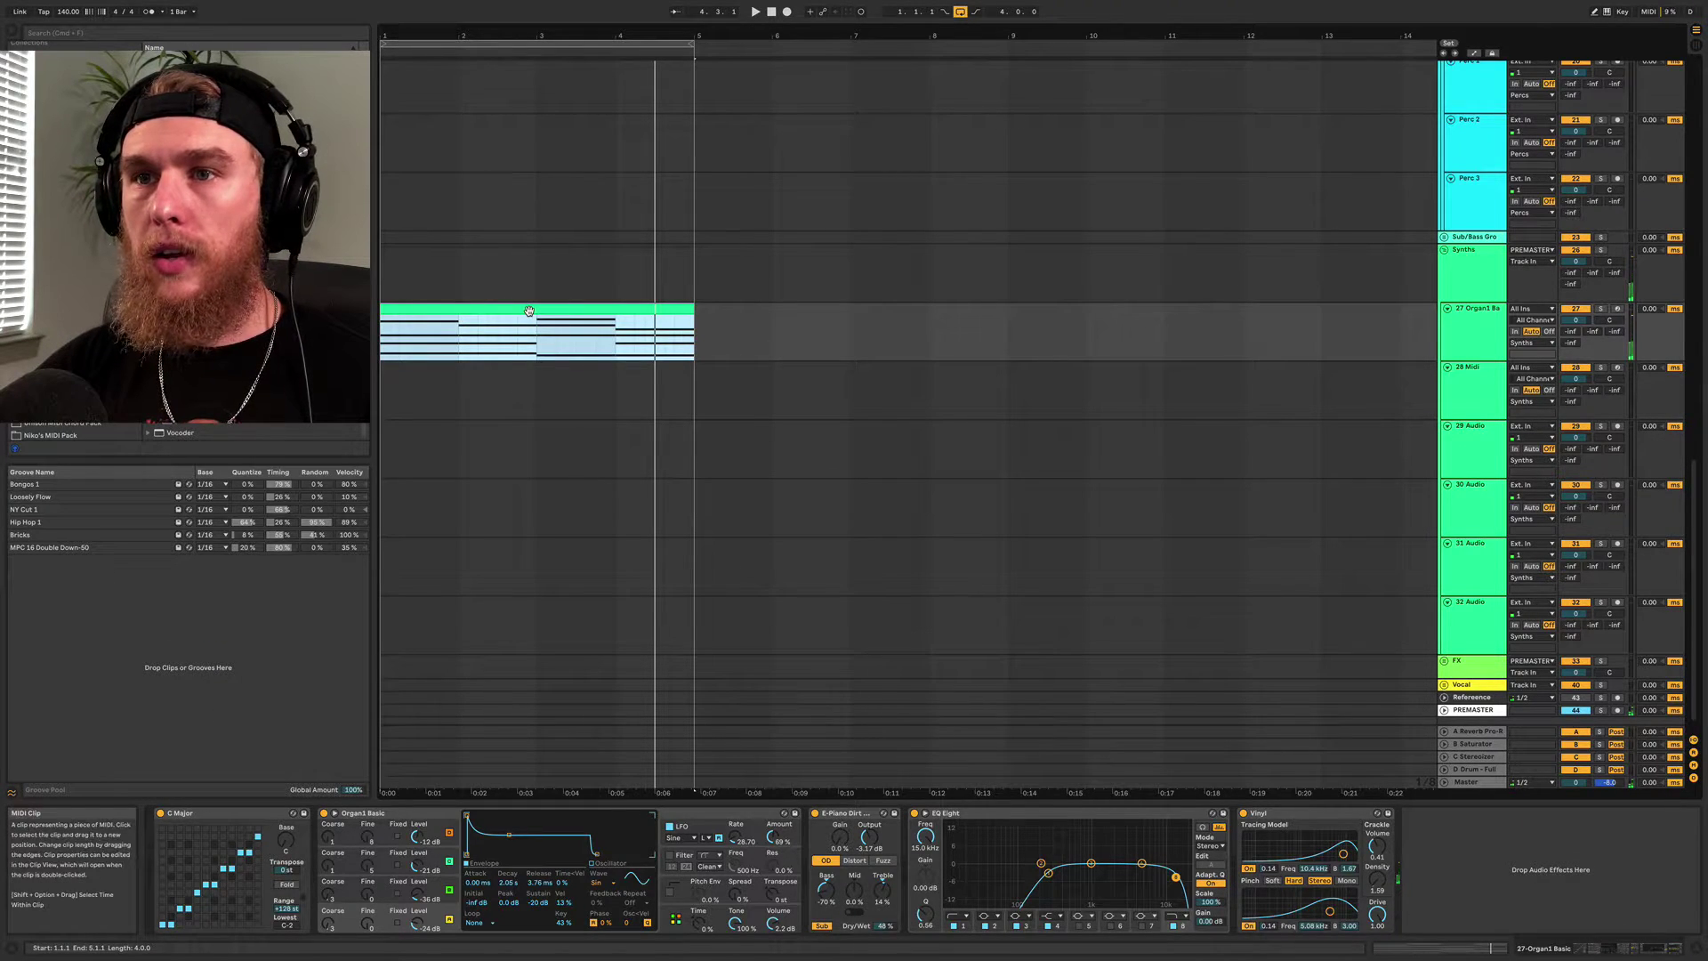
double_click(529, 311)
double_click(462, 318)
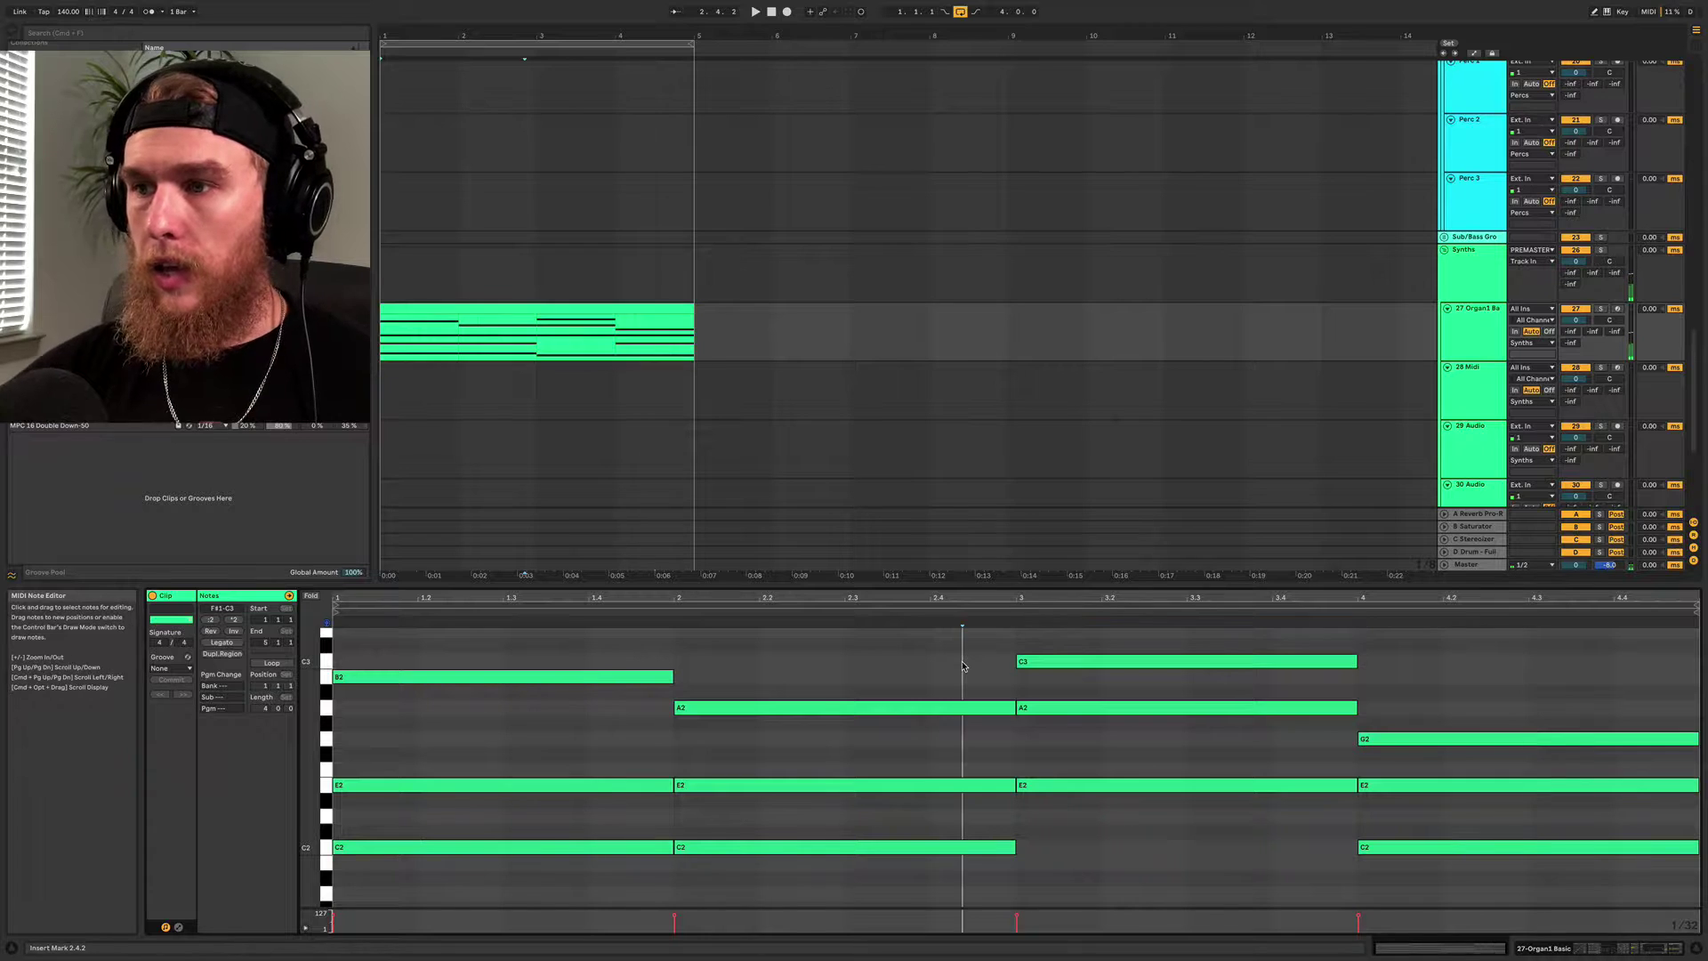
left_click(462, 318)
double_click(465, 311)
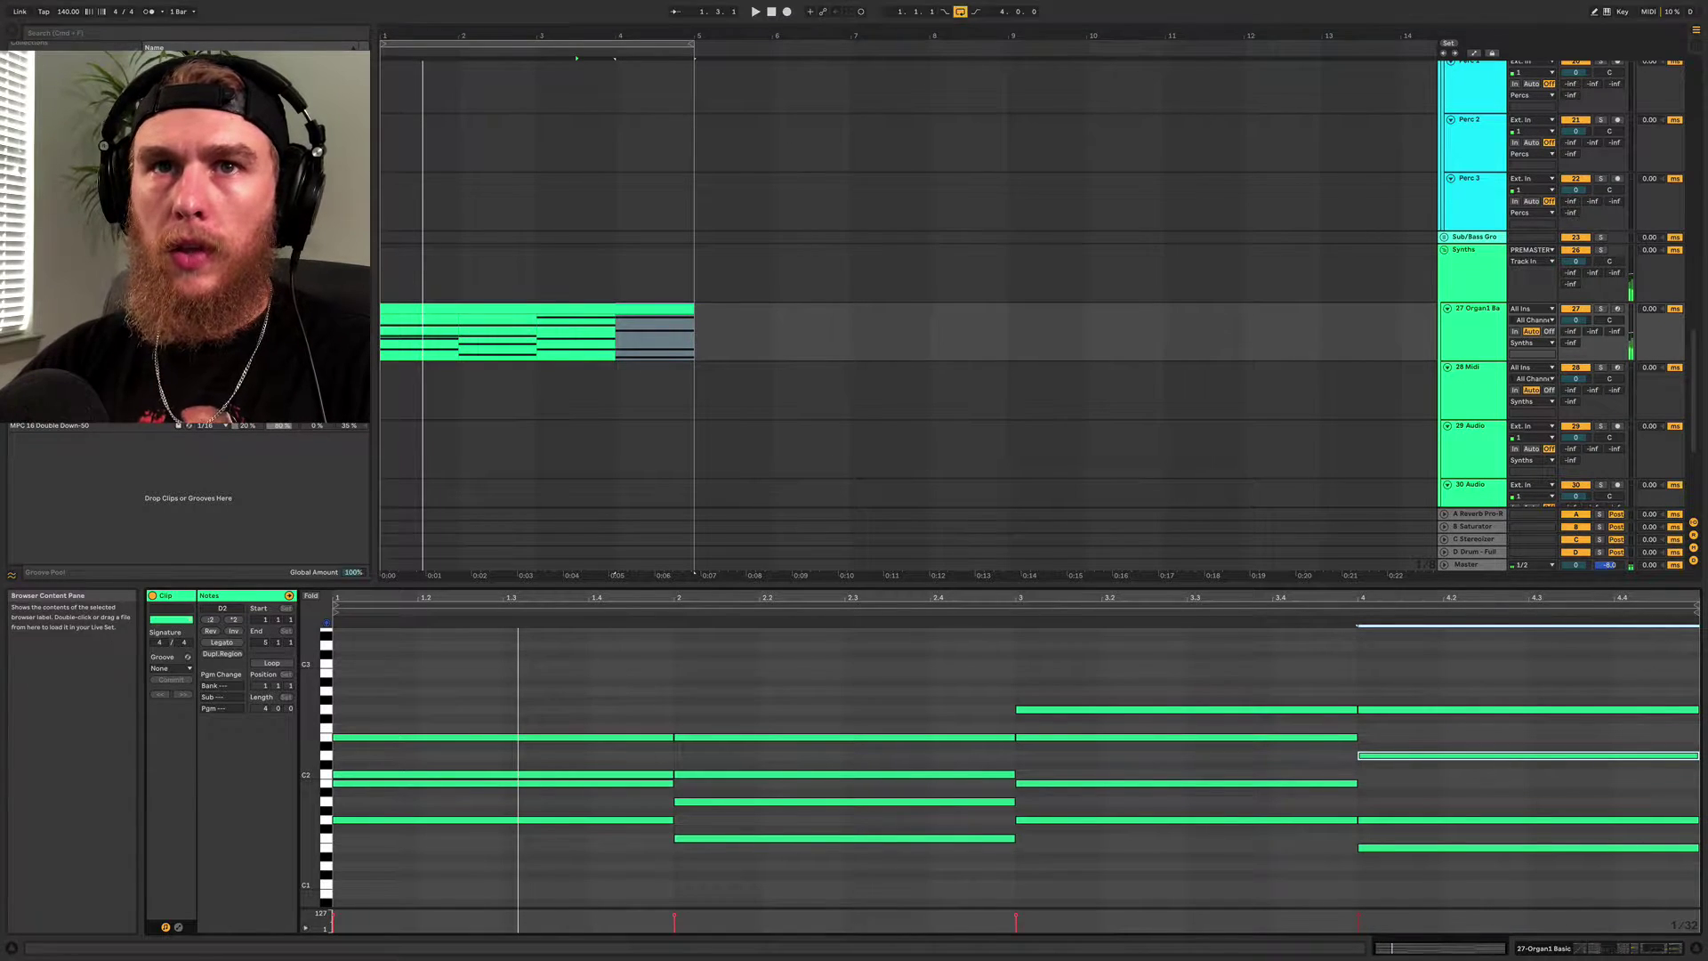
Set the project tempo to 125 BPM and play the organ chords with the metronome on
left_click_drag(76, 12, 75, 18)
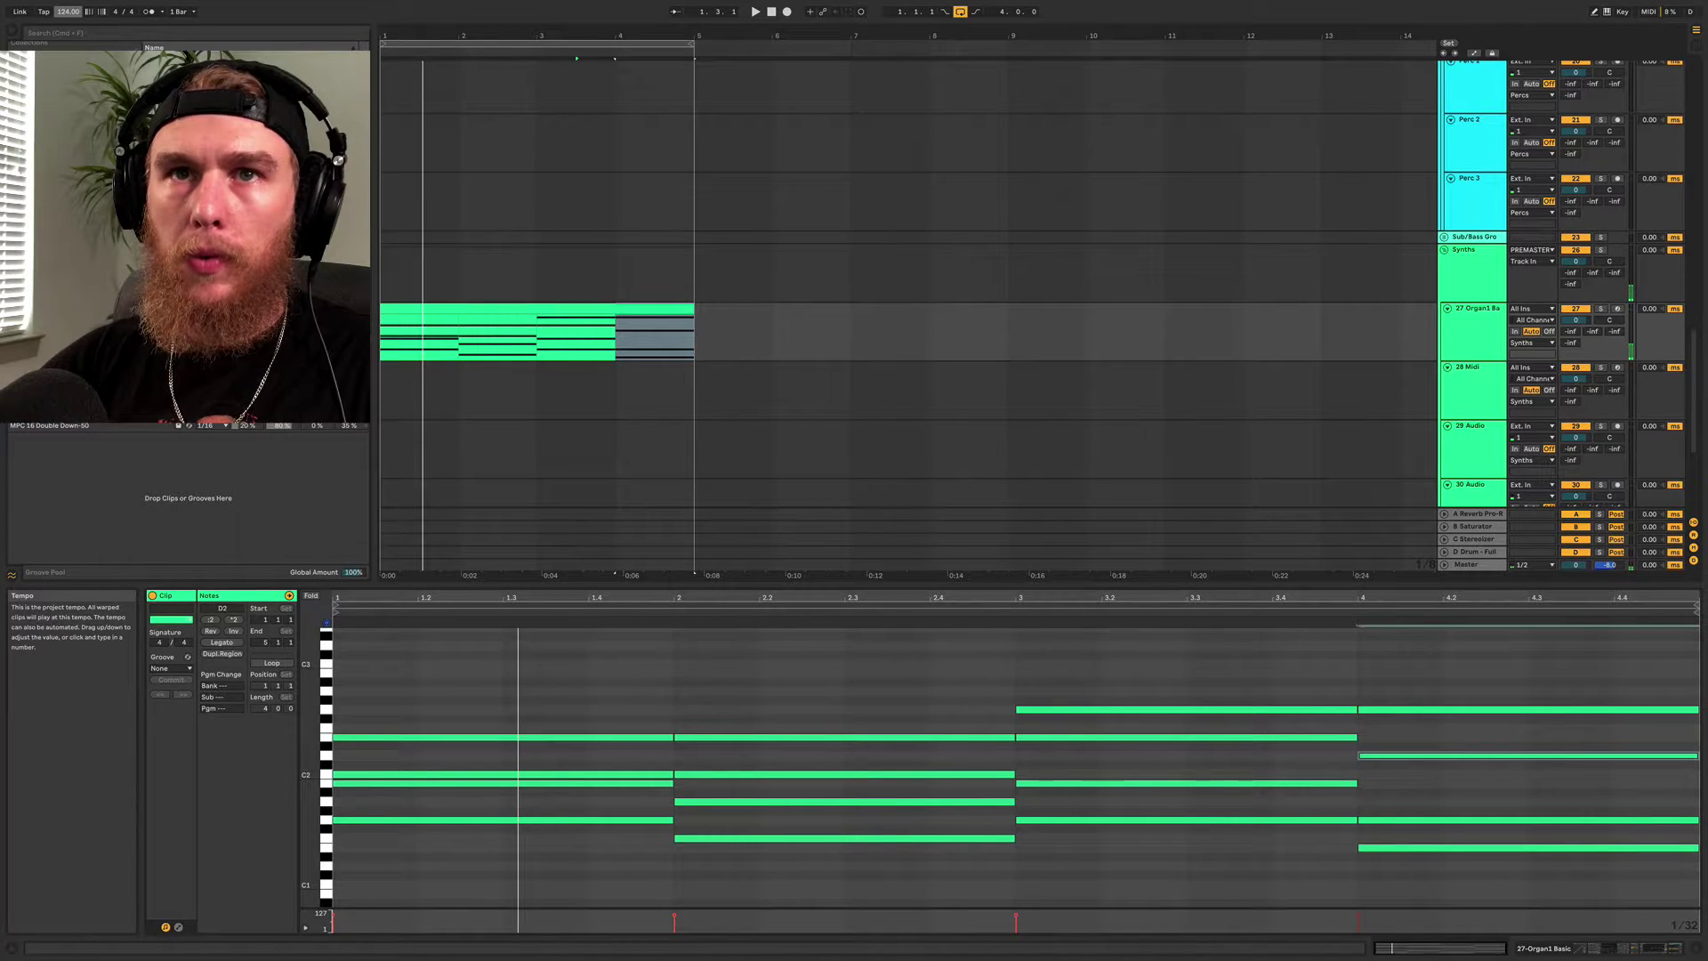
left_click(145, 11)
left_click(607, 356)
key("space")
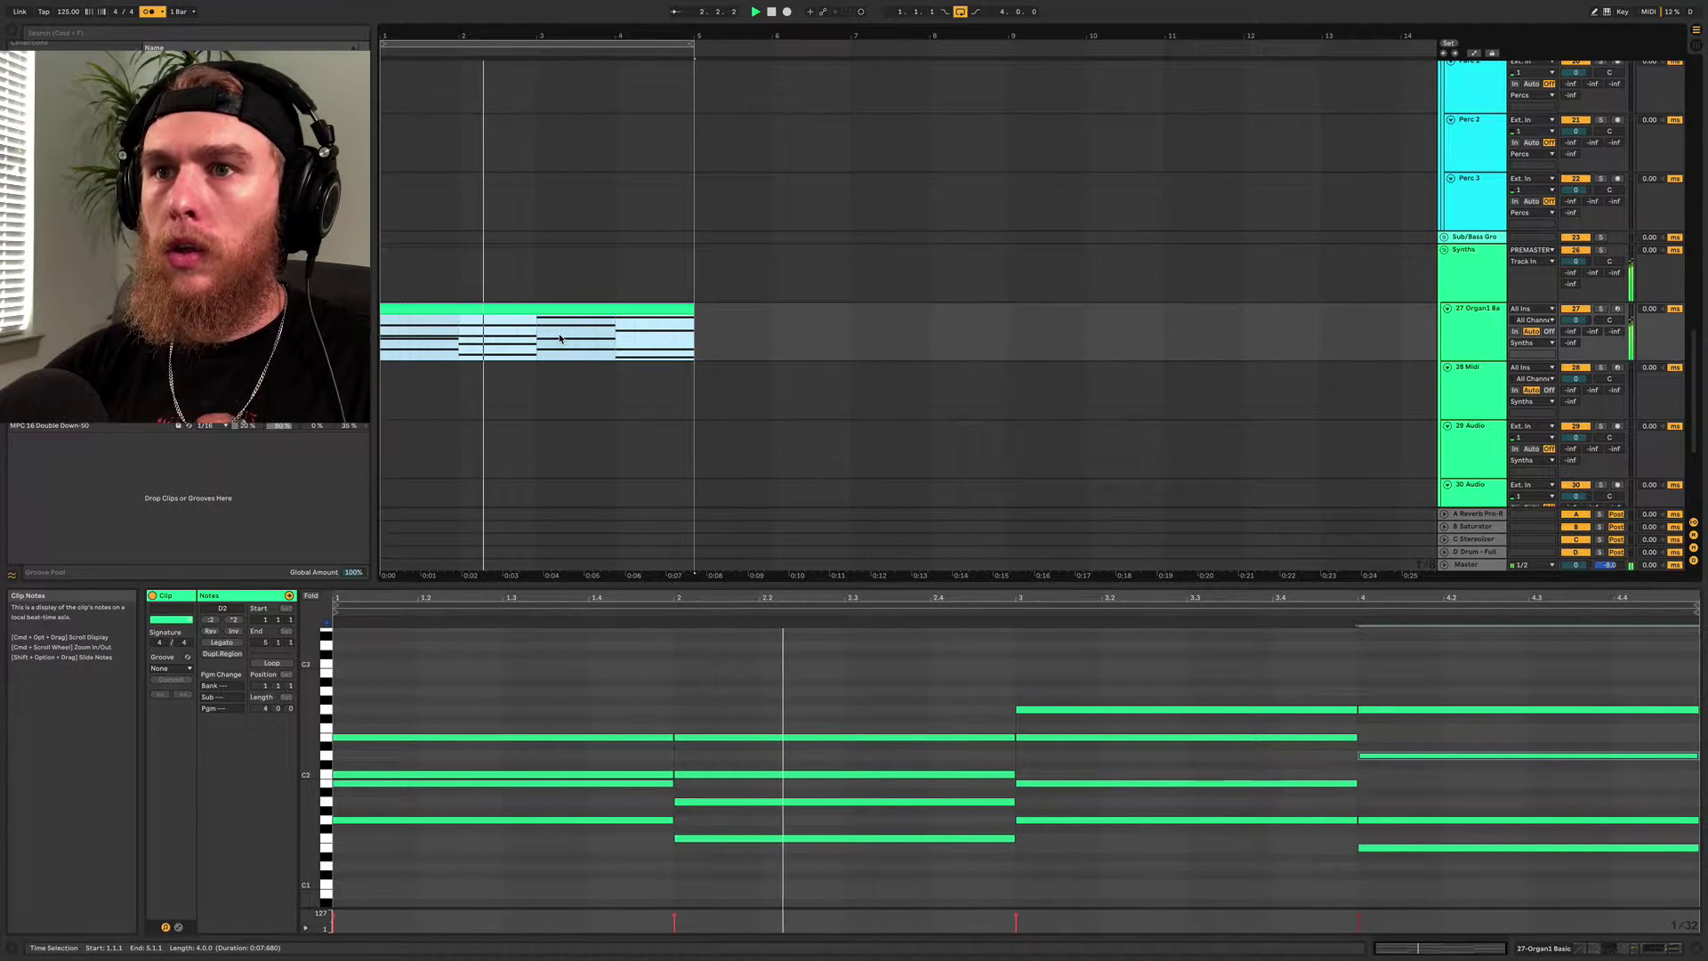
left_click(1466, 342)
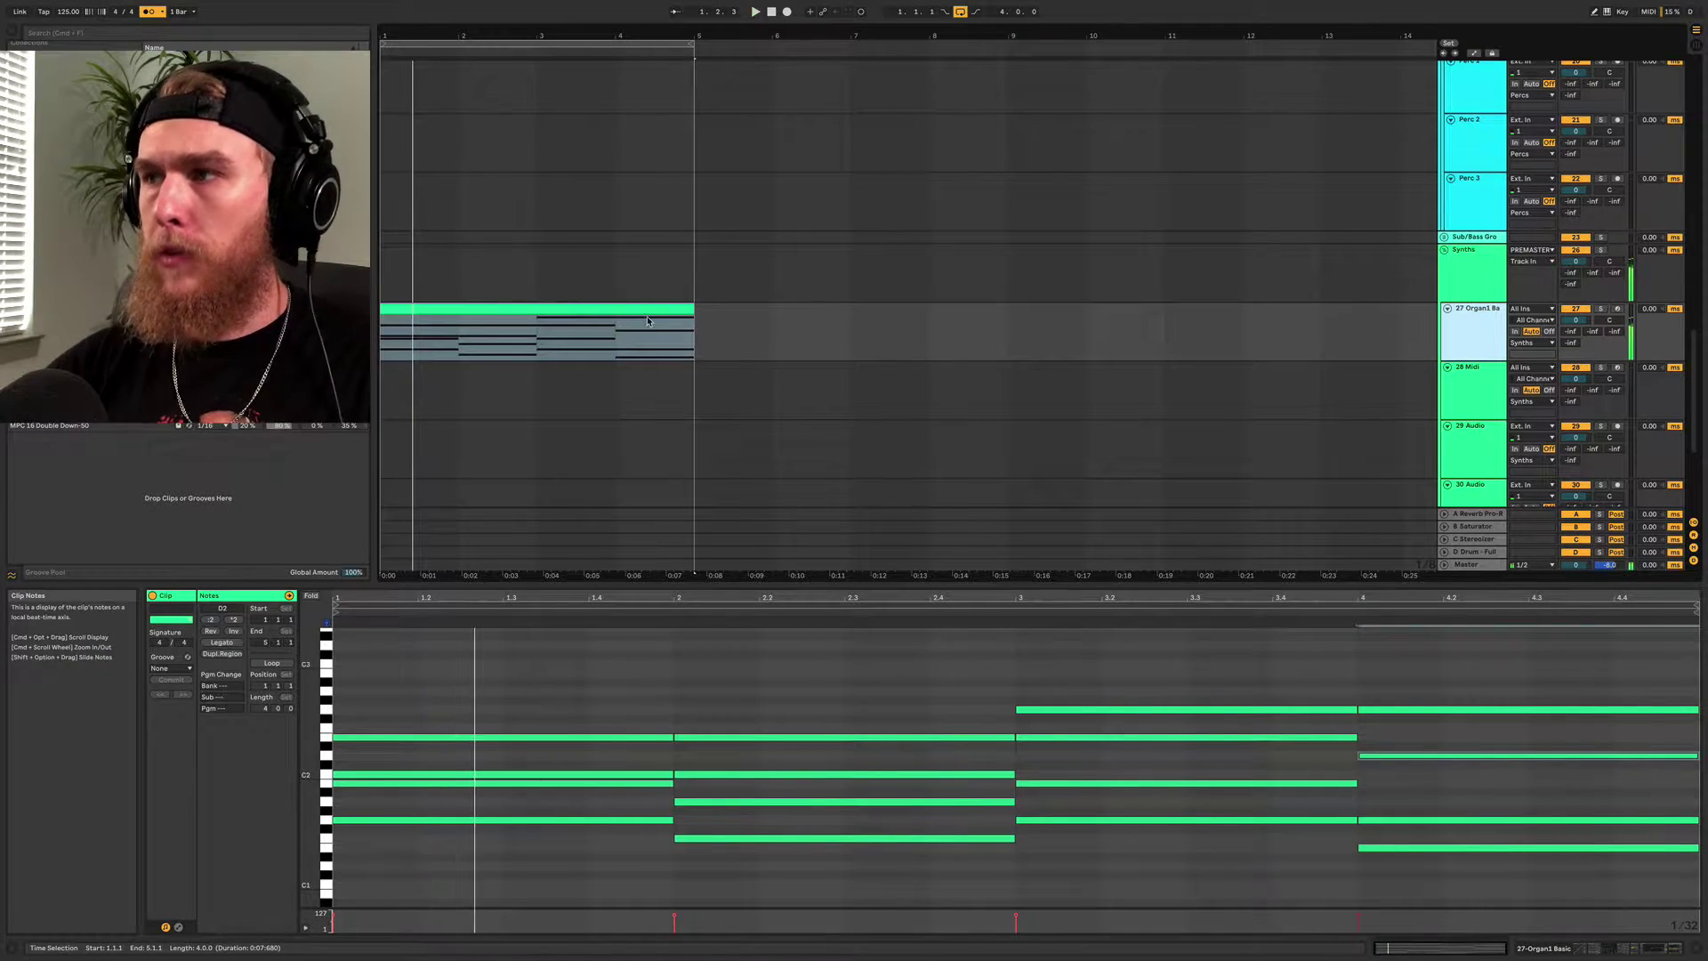
Create an empty four-bar MIDI clip on the 5 Midi drum kit track, starting at bar 1
scroll(457, 222, "up", 8)
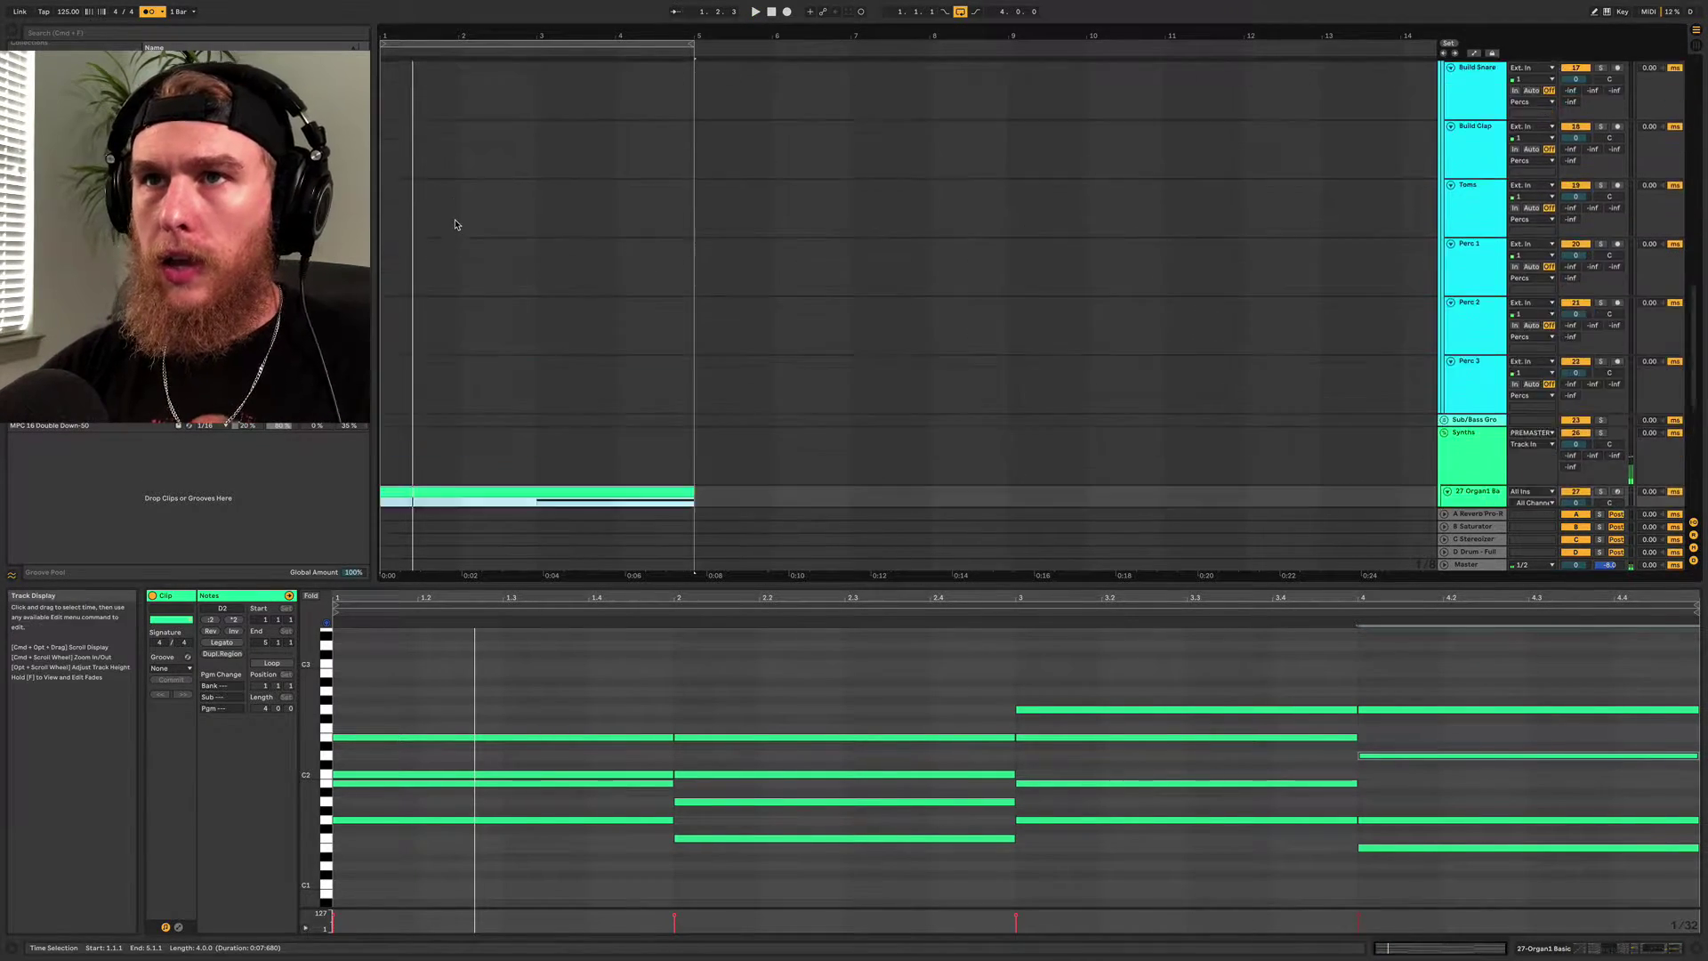
scroll(454, 234, "up", 10)
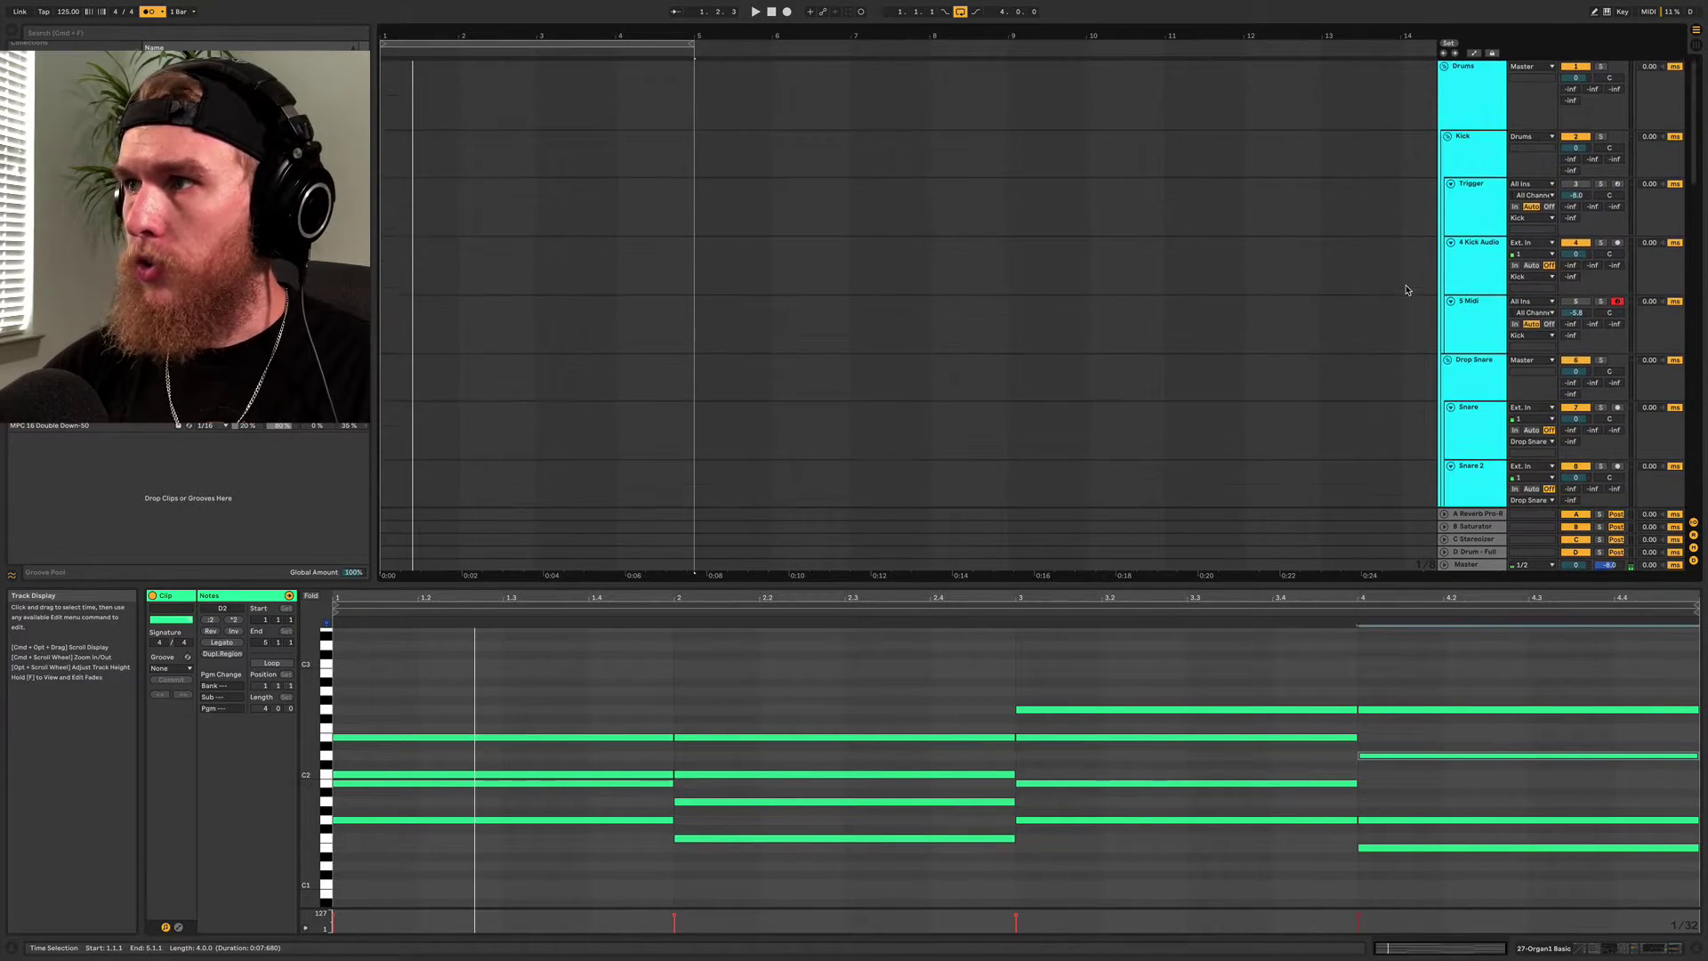
left_click(1475, 328)
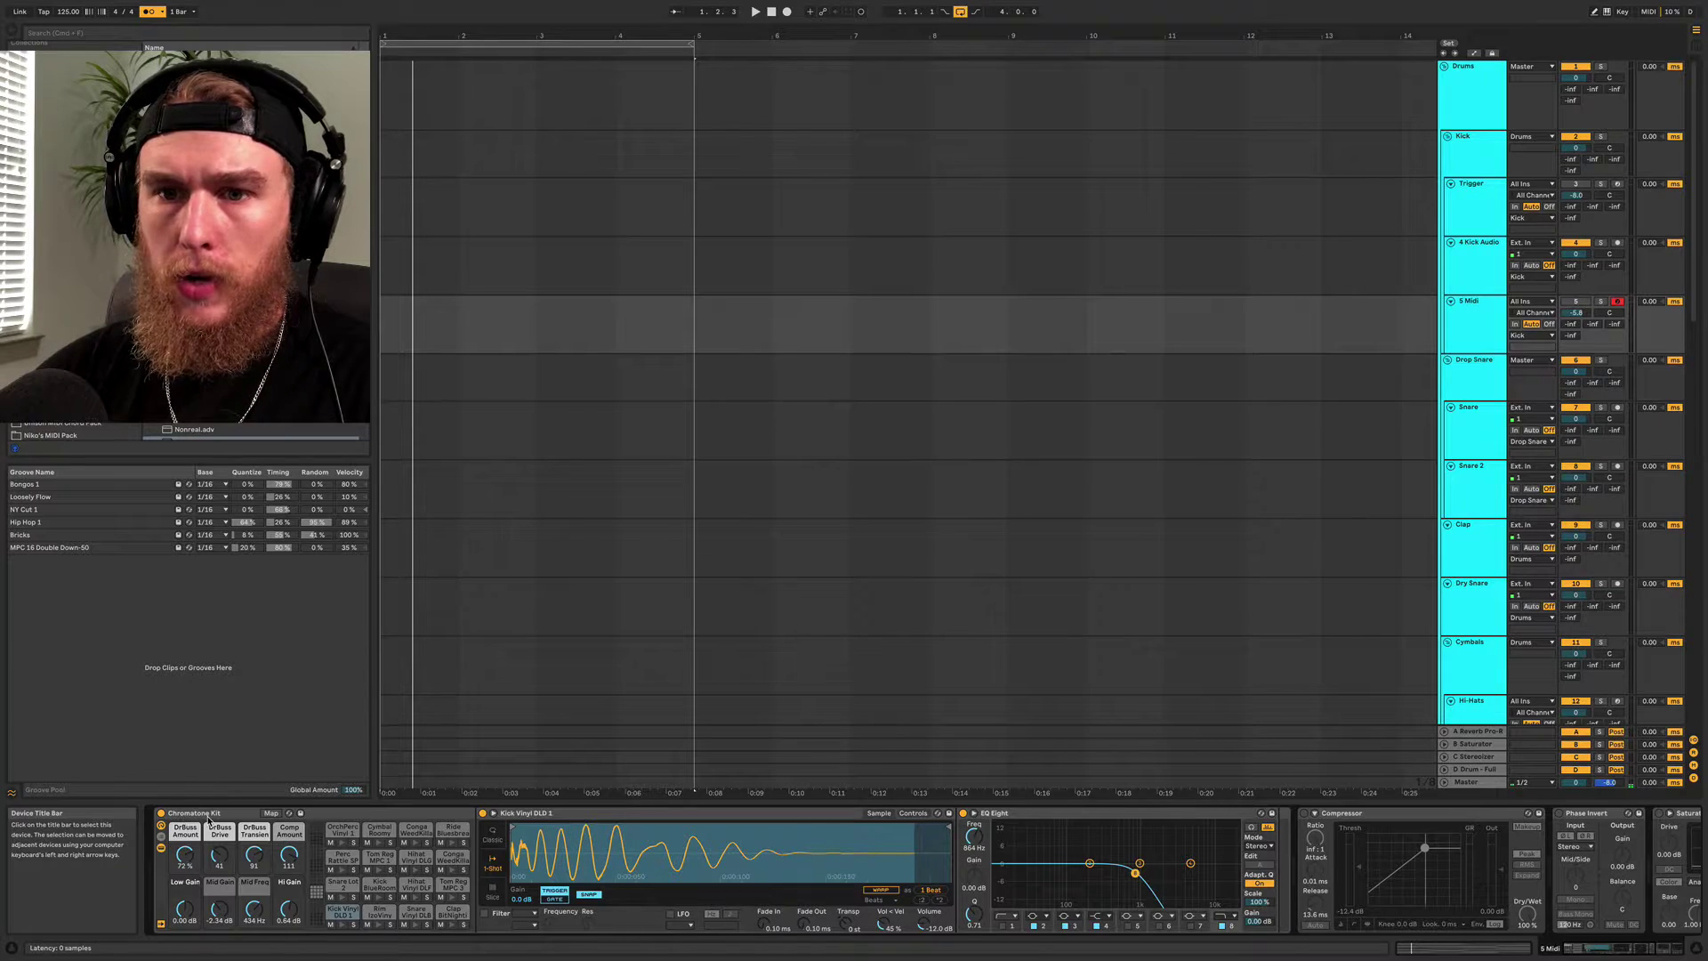
key("super+shift+m")
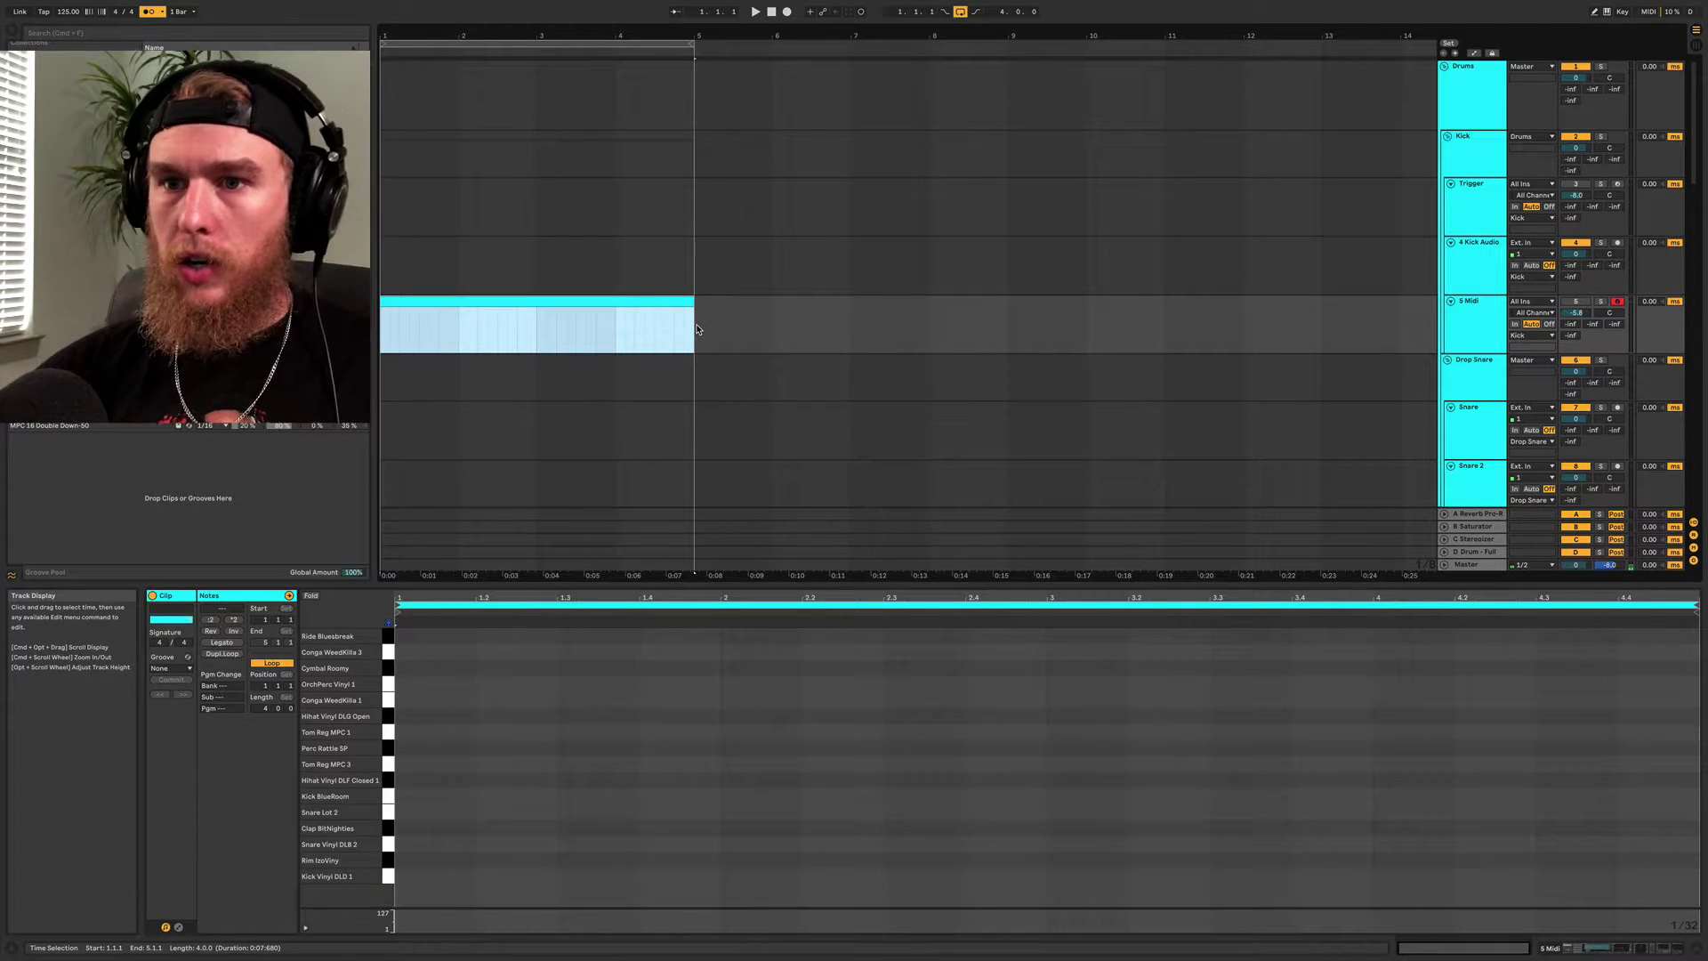
Play back the kick and snare pattern in the four-bar drum clip
key("space")
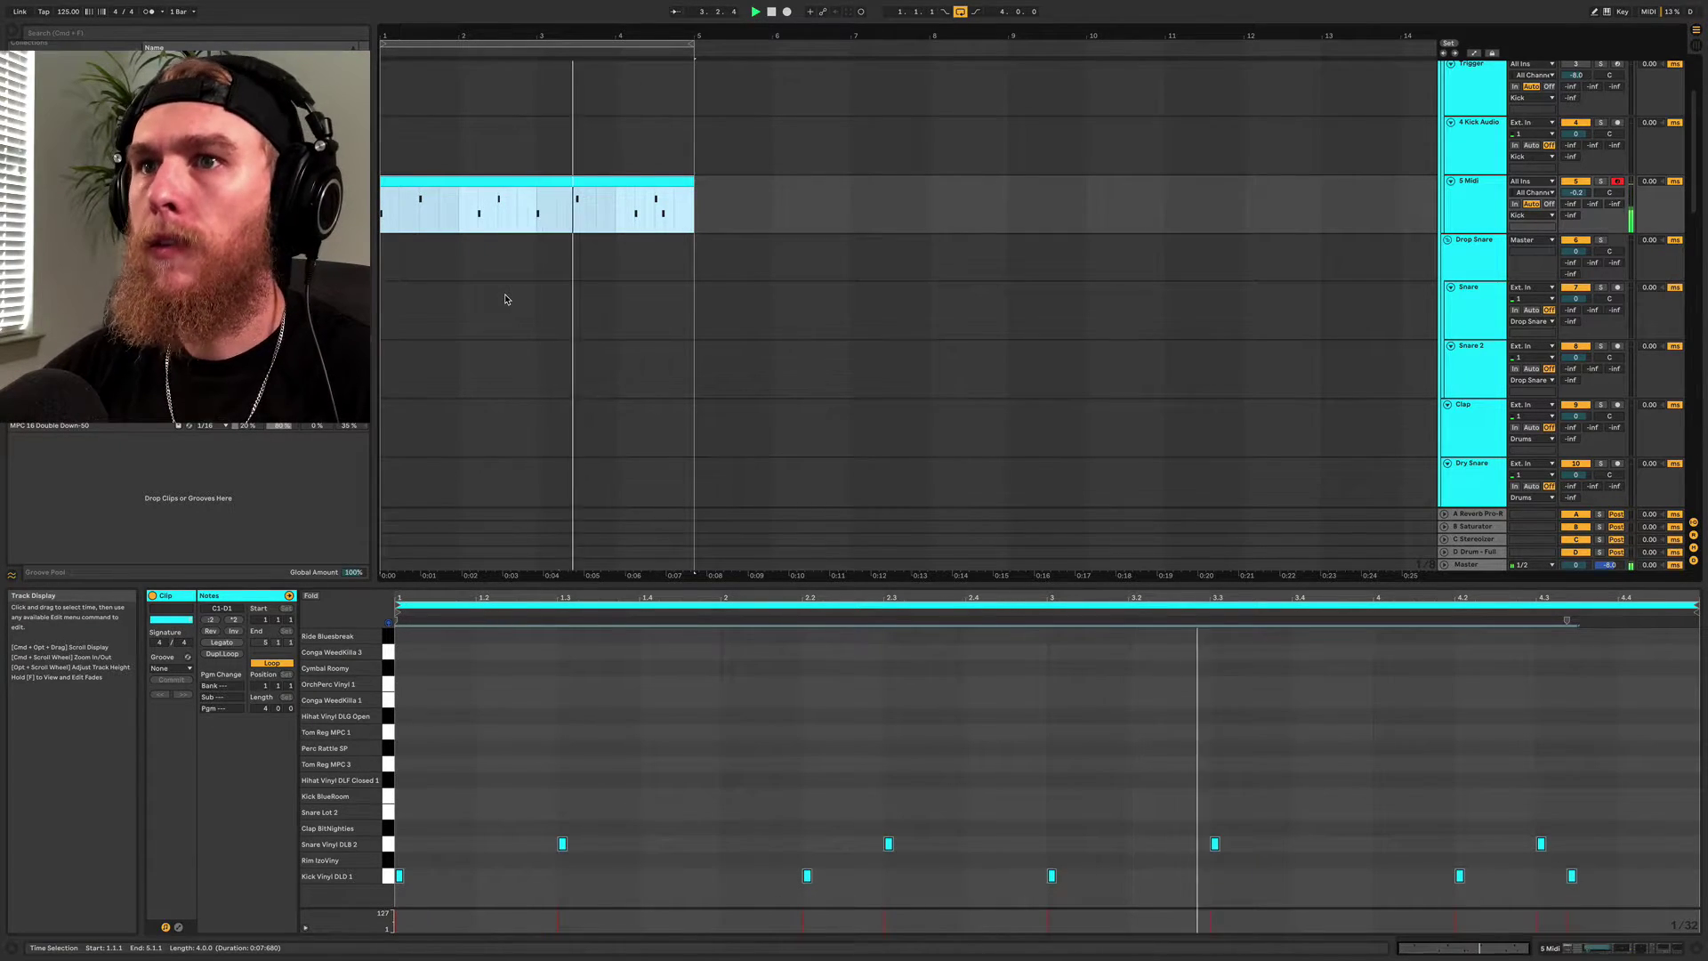
scroll(505, 299, "down", 2)
scroll(505, 299, "down", 10)
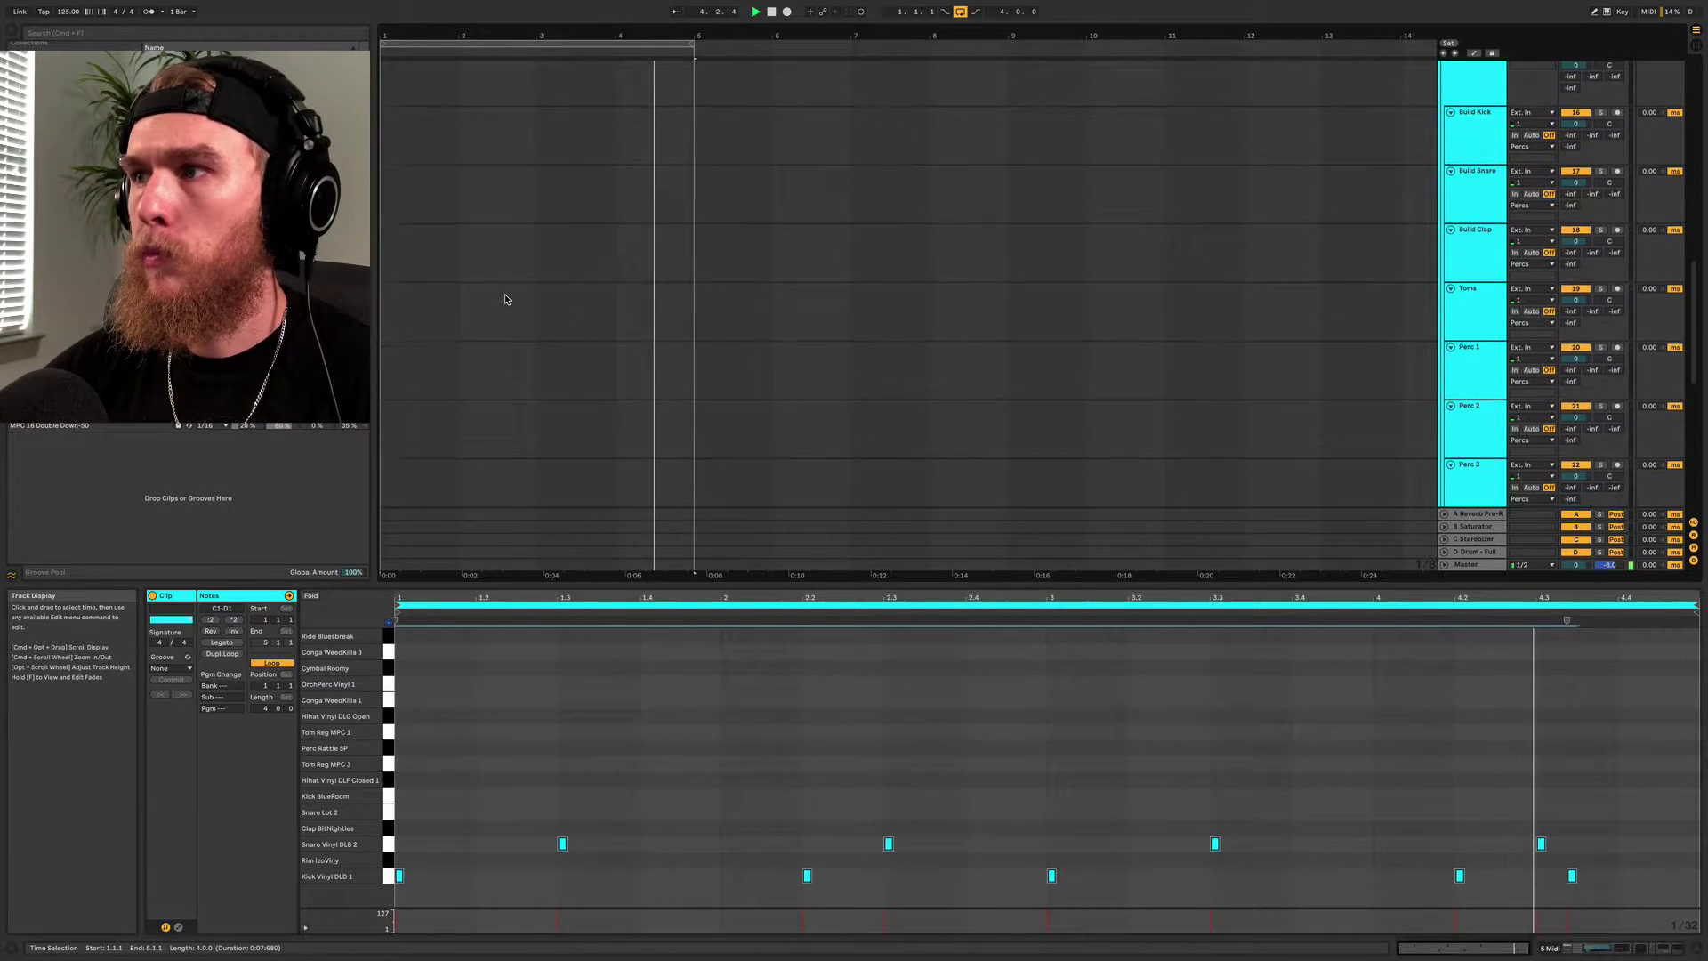
scroll(507, 297, "up", 10)
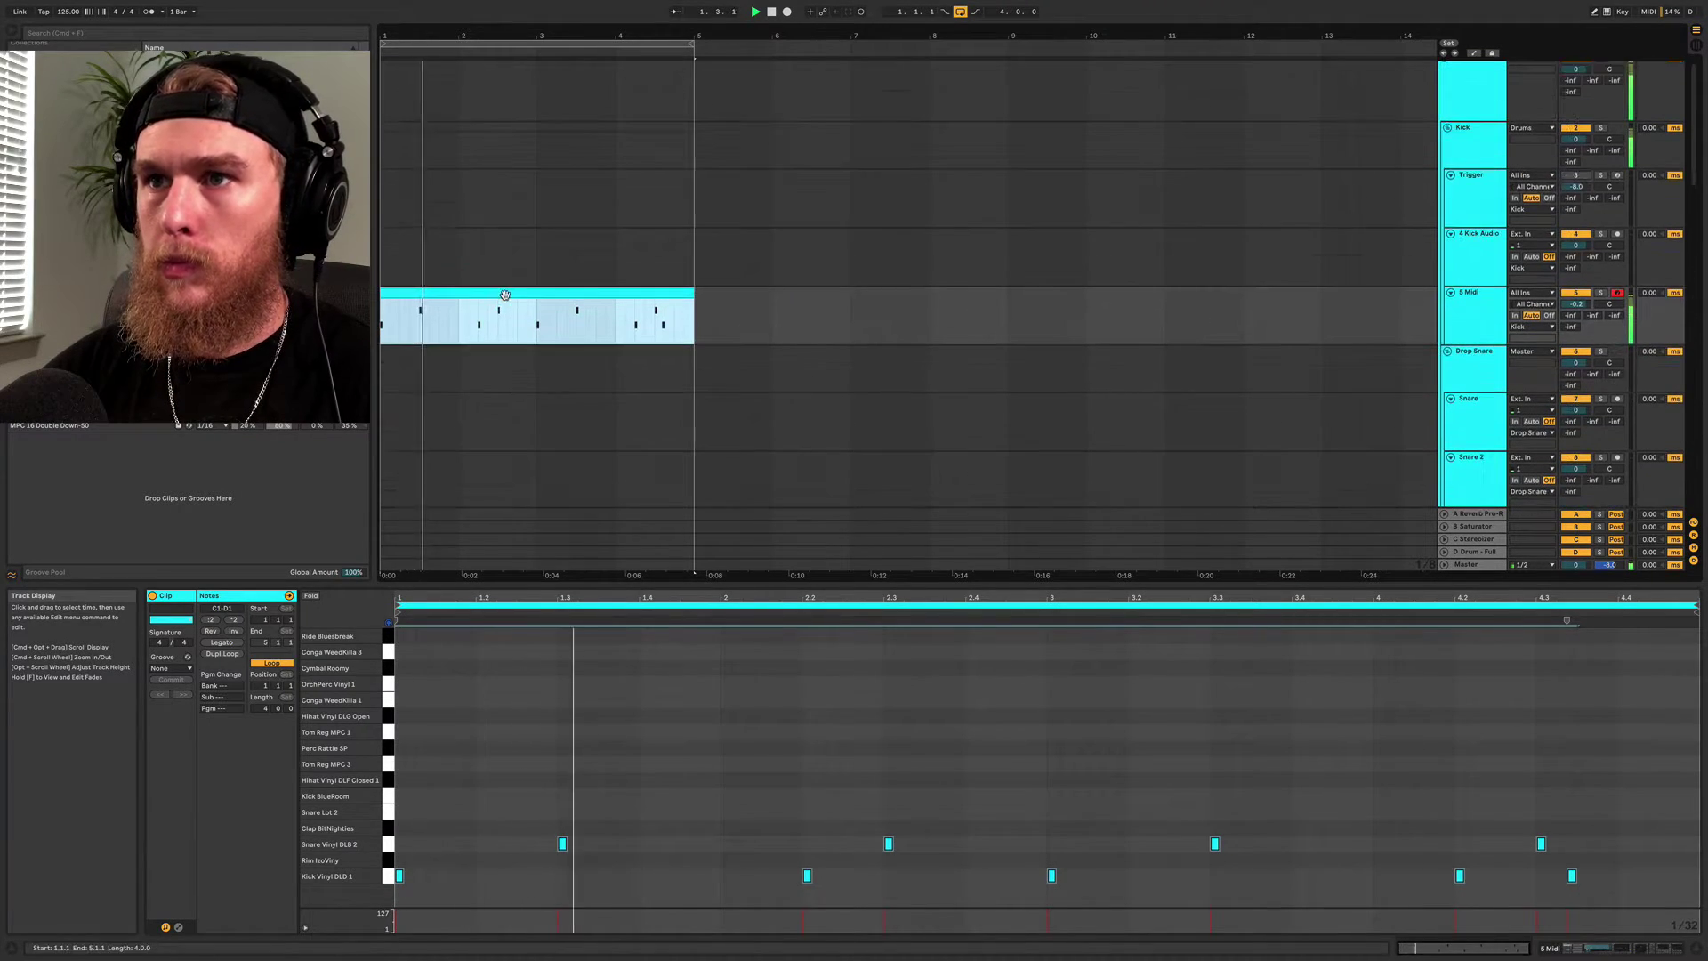
left_click(585, 307)
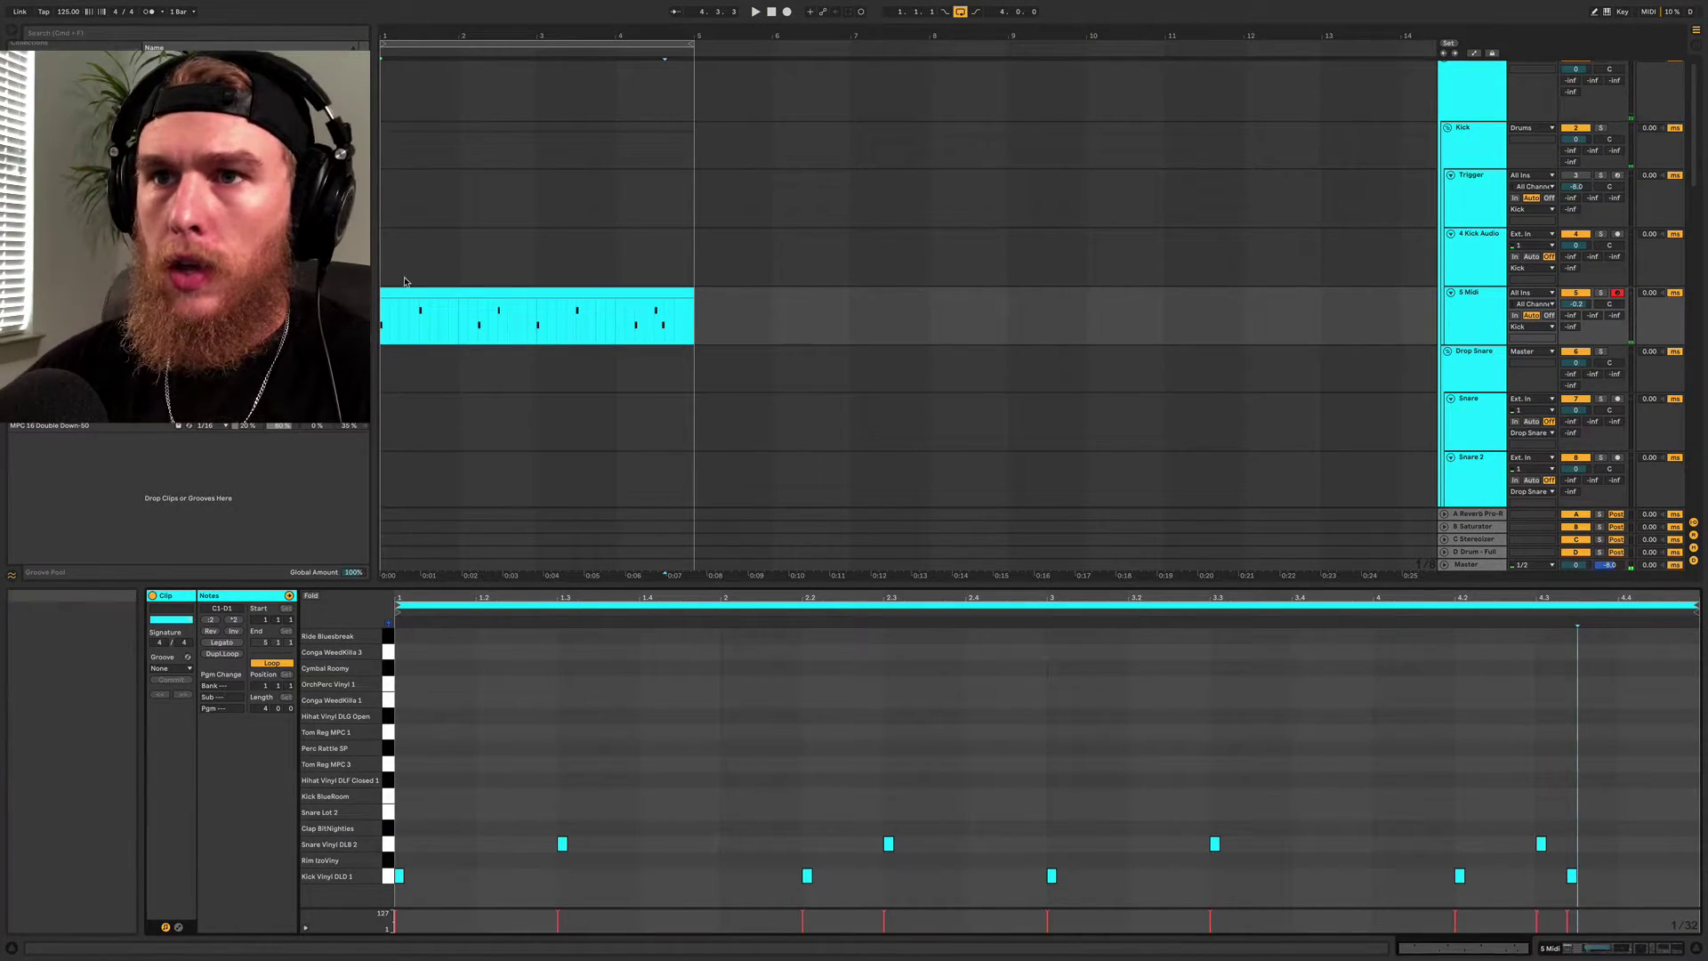
Create an empty four-bar MIDI clip on the Hi-Hats track, starting at bar 1
scroll(584, 257, "down", 1)
scroll(585, 258, "down", 5)
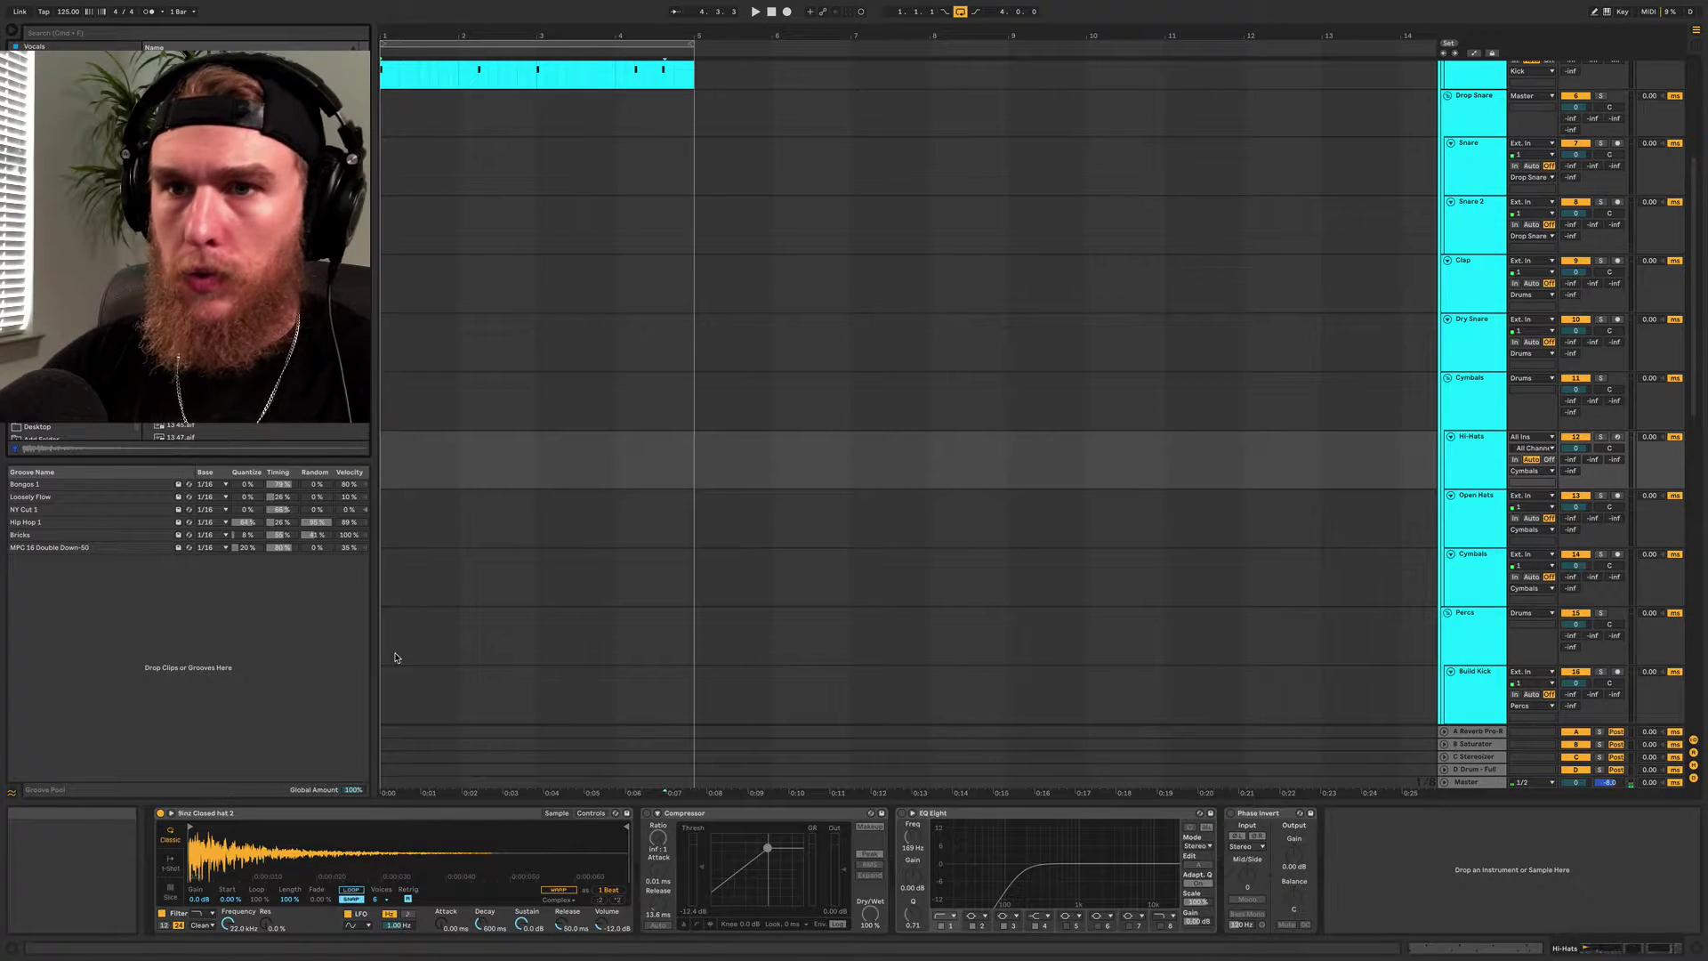
left_click_drag(404, 461, 730, 471)
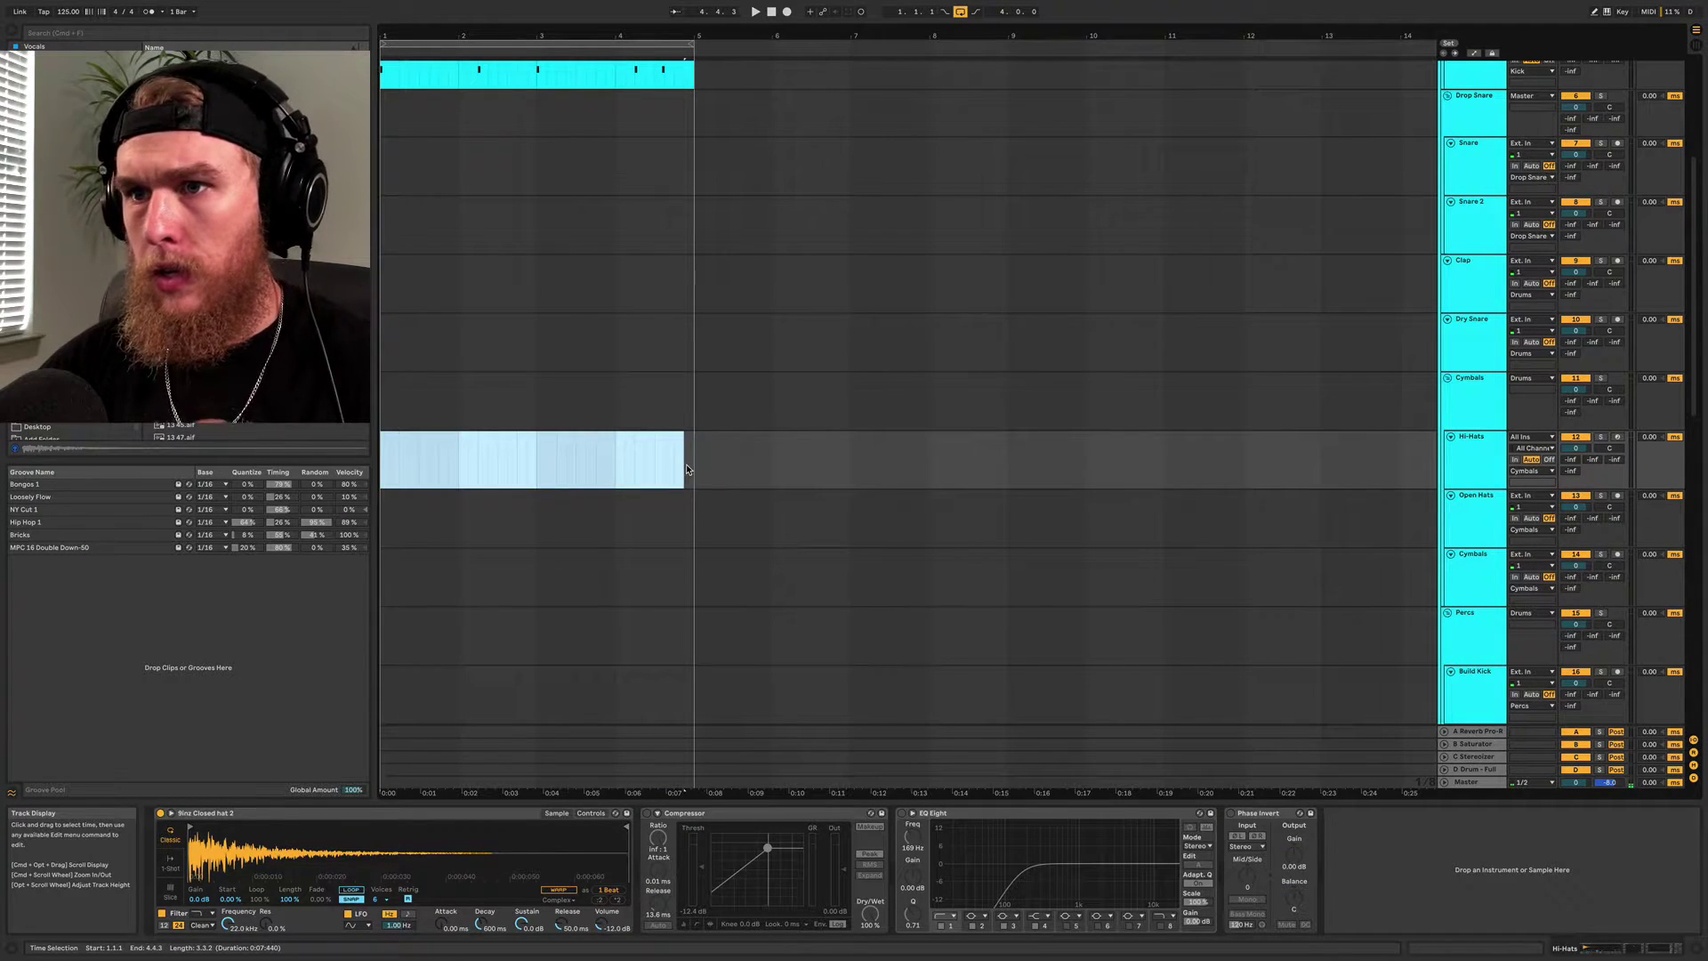
key("super+shift+m")
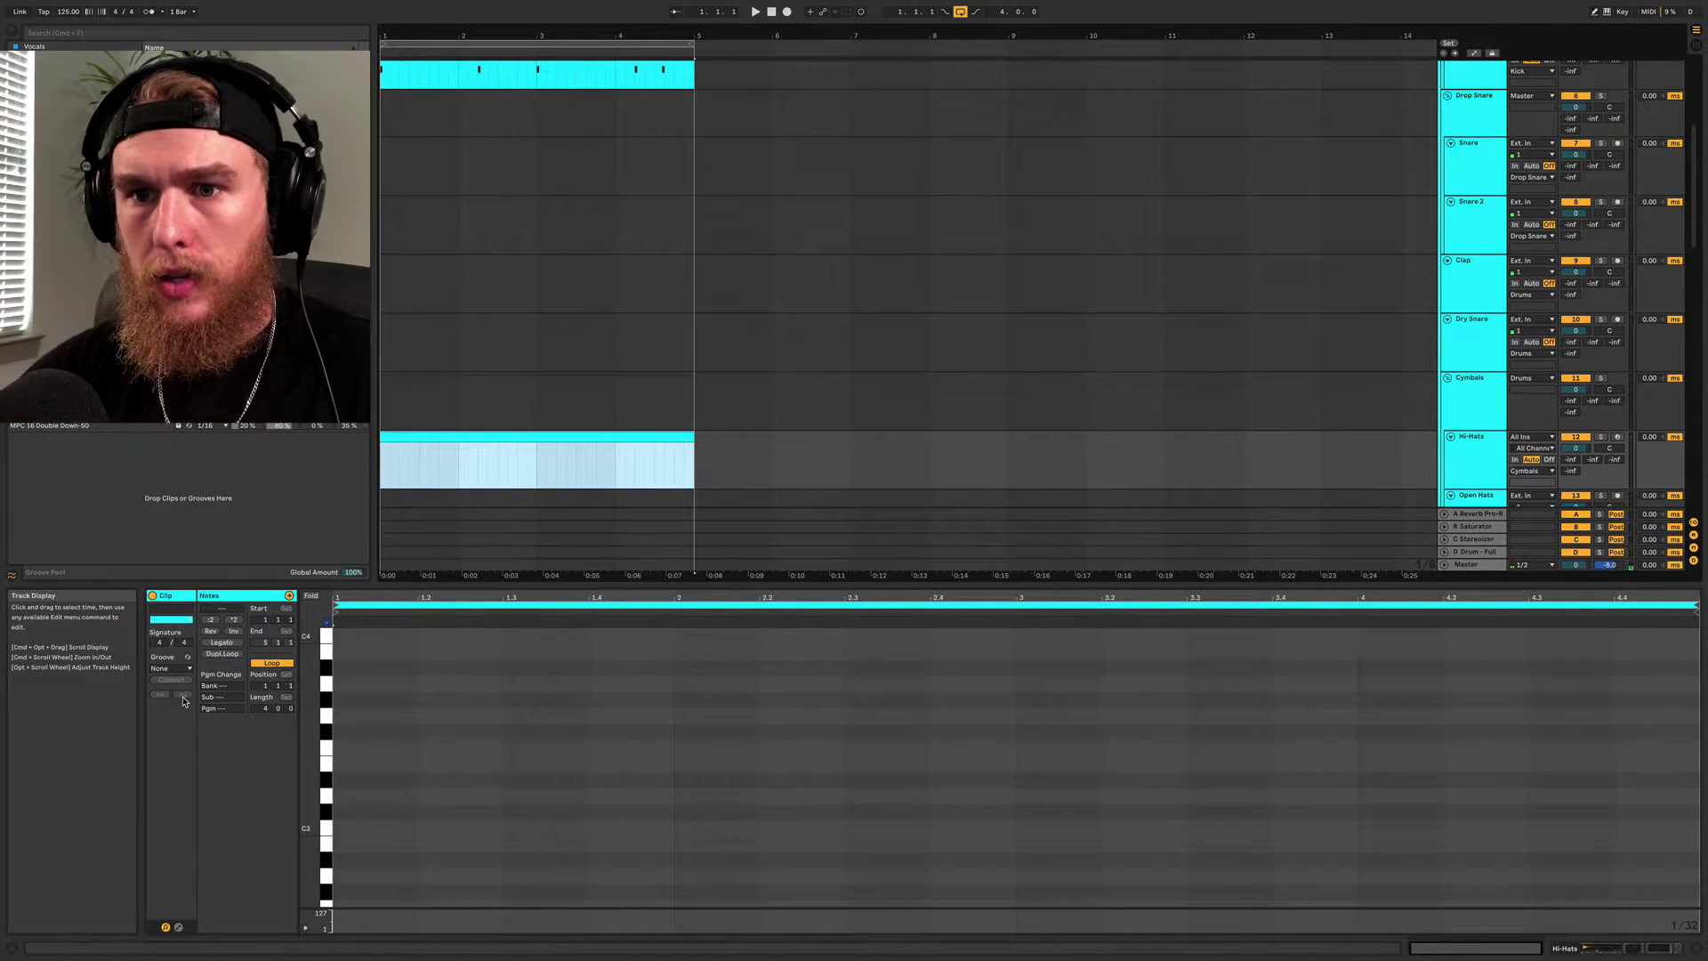
Add a C3 hi-hat note on the first beat and duplicate it to every beat across the four bars
left_click(326, 798)
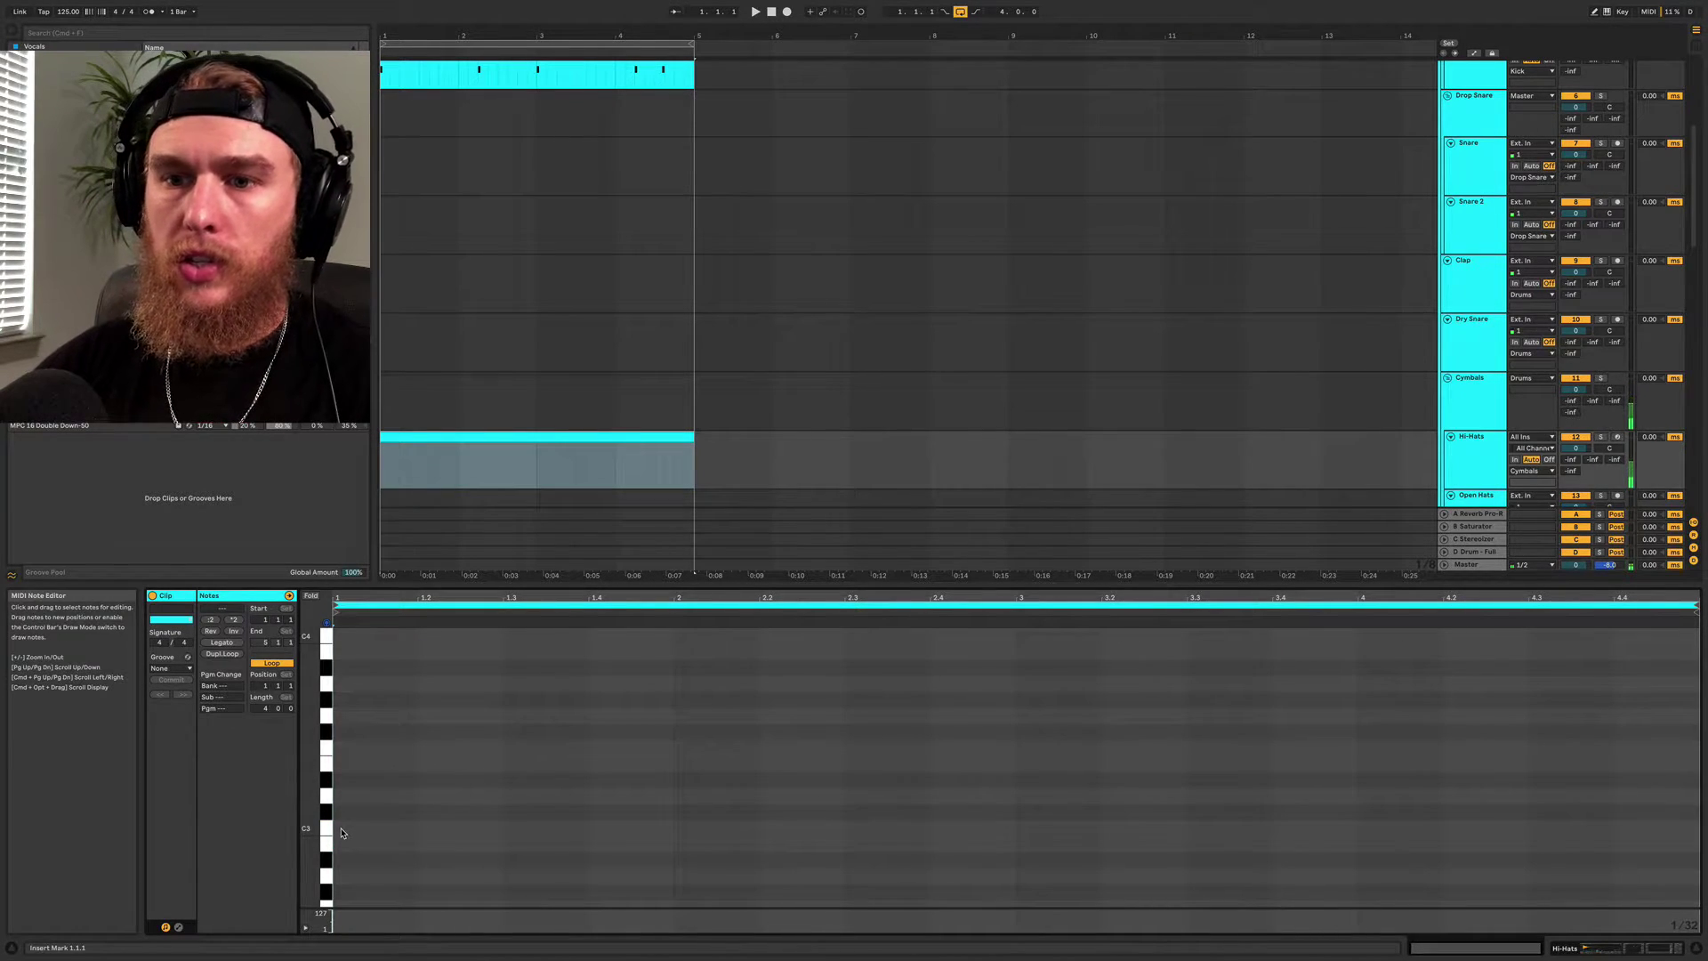
double_click(338, 828)
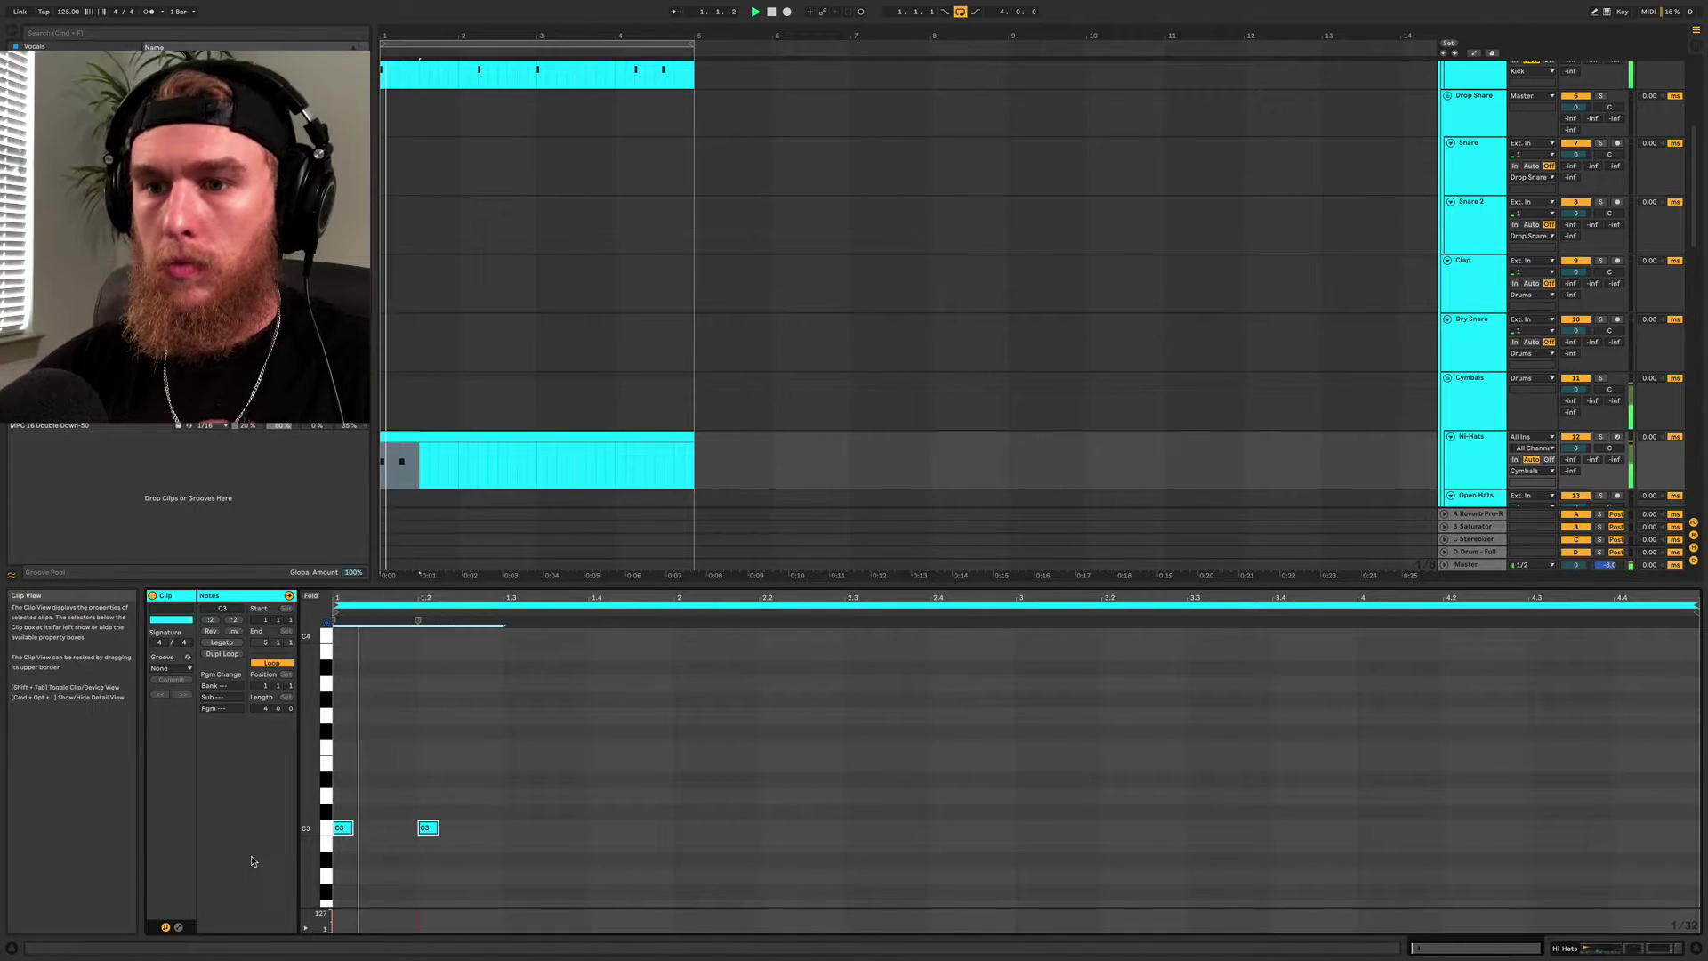
key("super+d")
key("super+d")
key("super+d")
key("super+d")
key("super+d")
key("super+d")
key("super+d")
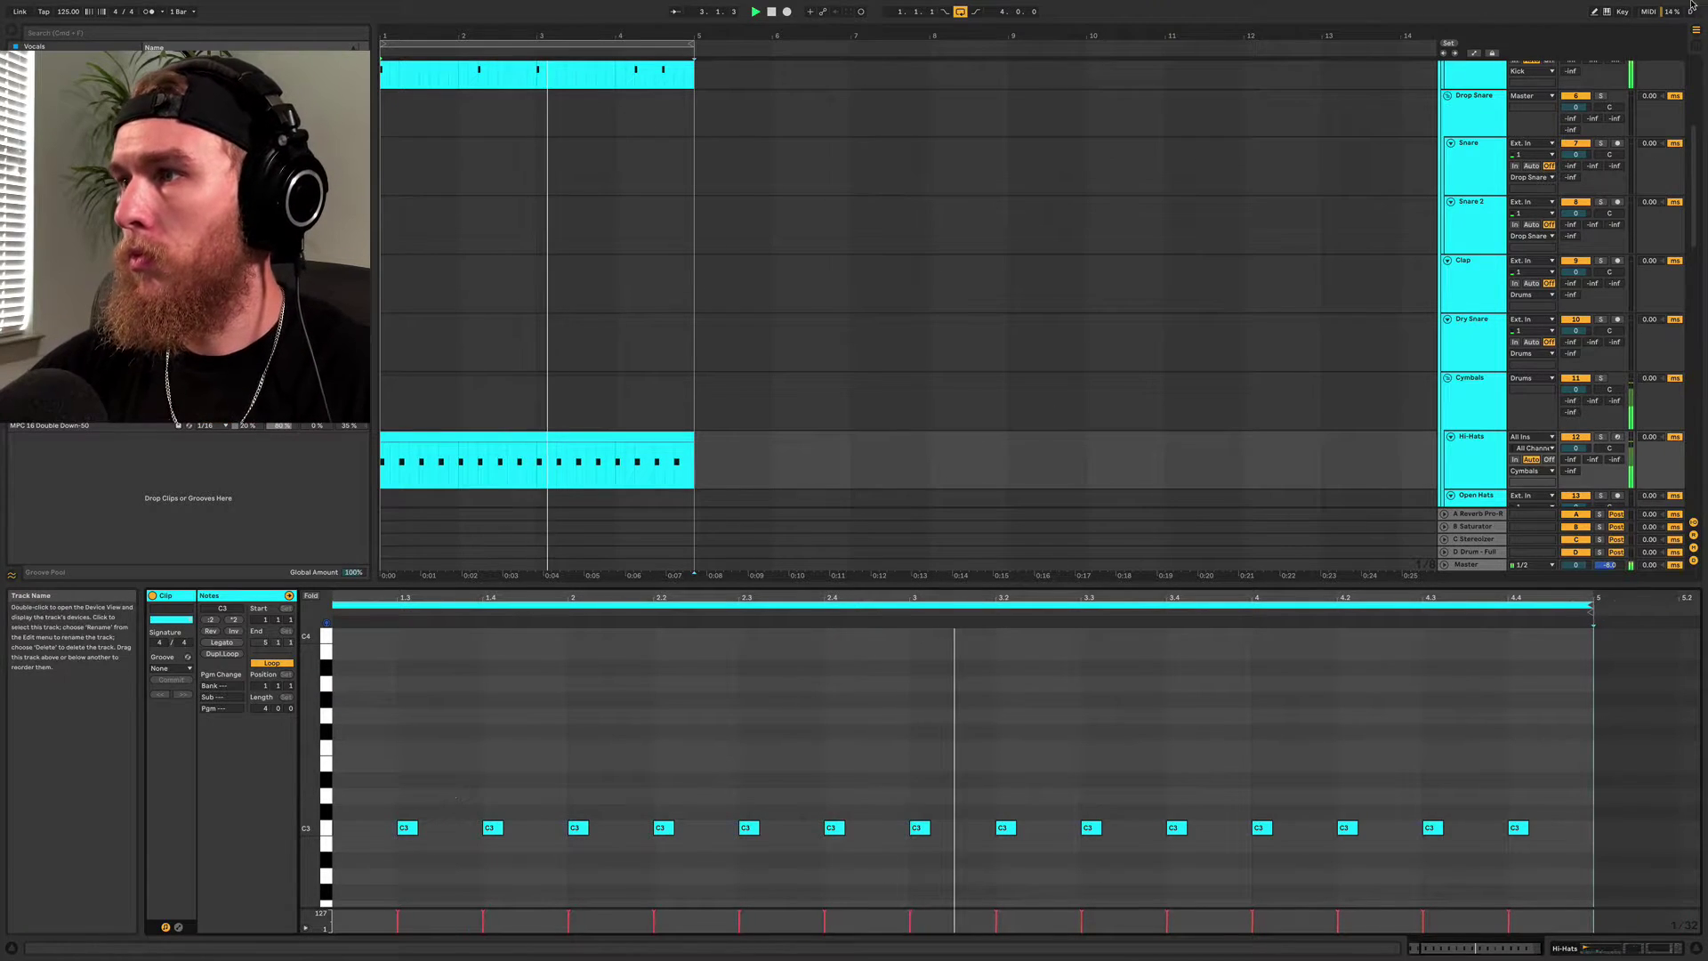
Insert an Overdrive before the Compressor on the Hi-Hats track and raise the EQ Eight high-cut frequency during playback
key("shift+Tab")
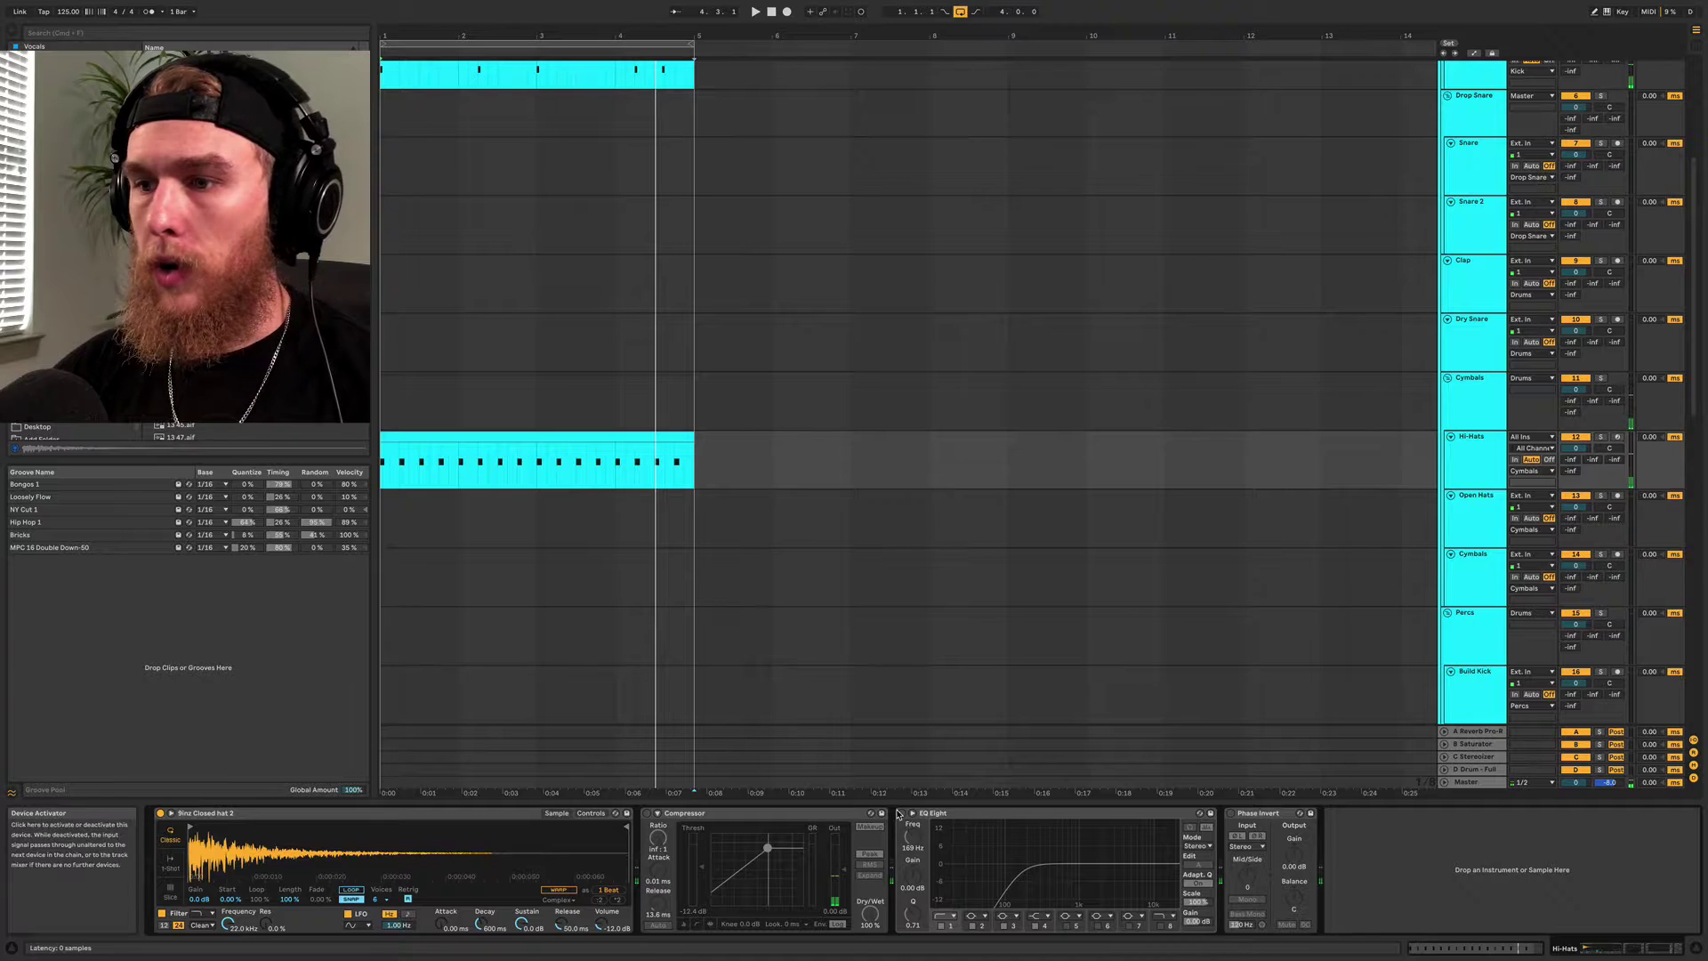
left_click(44, 141)
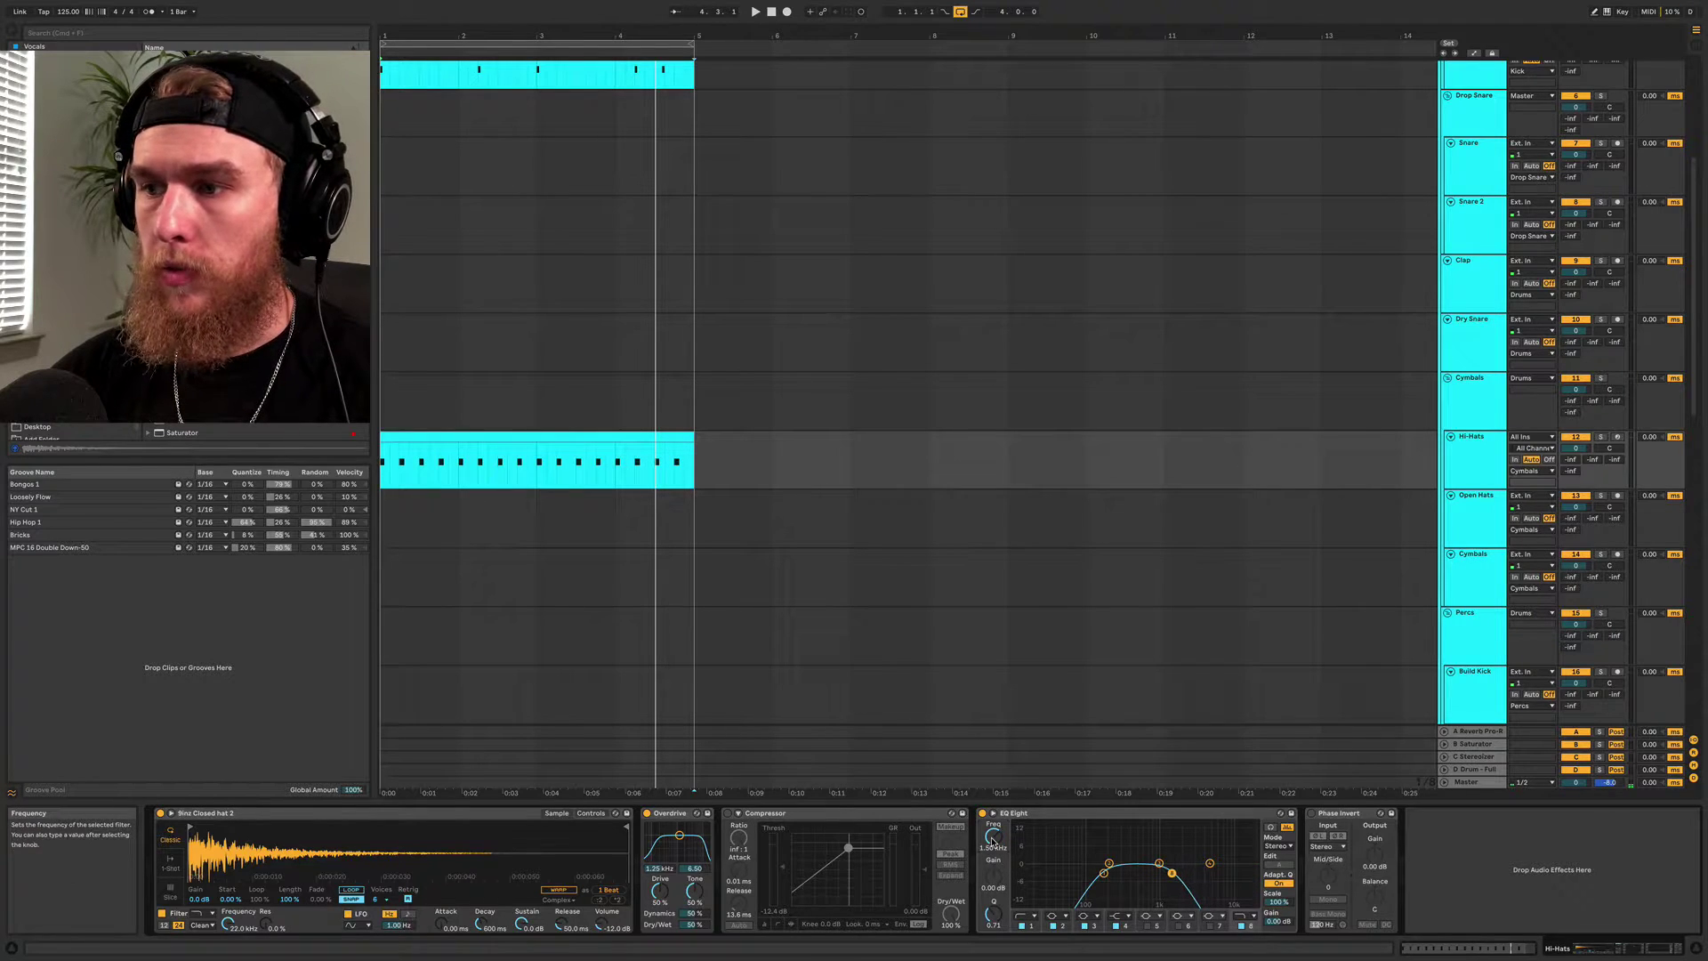
key("space")
mouse_move(993, 841)
left_mouse_down()
mouse_move(993, 859)
mouse_move(993, 823)
left_mouse_up()
key("space")
Transpose all hi-hat notes in the clip down from C3 to D2
double_click(558, 437)
key("super+a")
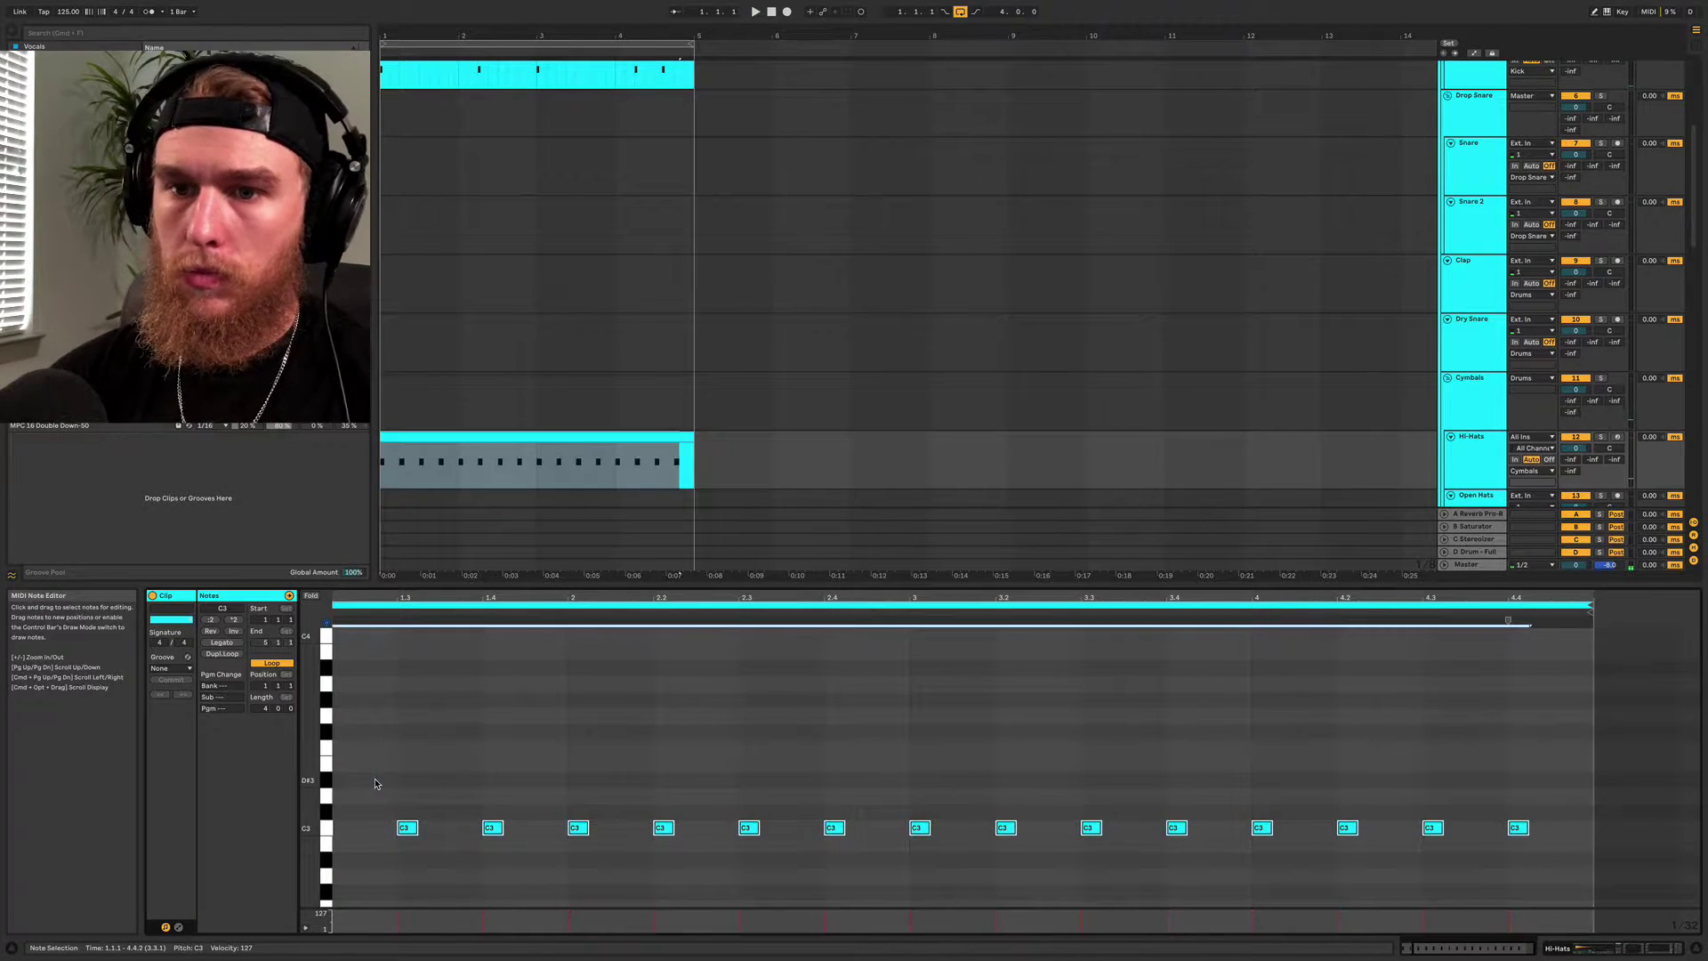
key("Down")
key("Down")
key("Down")
key("Down")
key("Down")
key("Down")
key("Down")
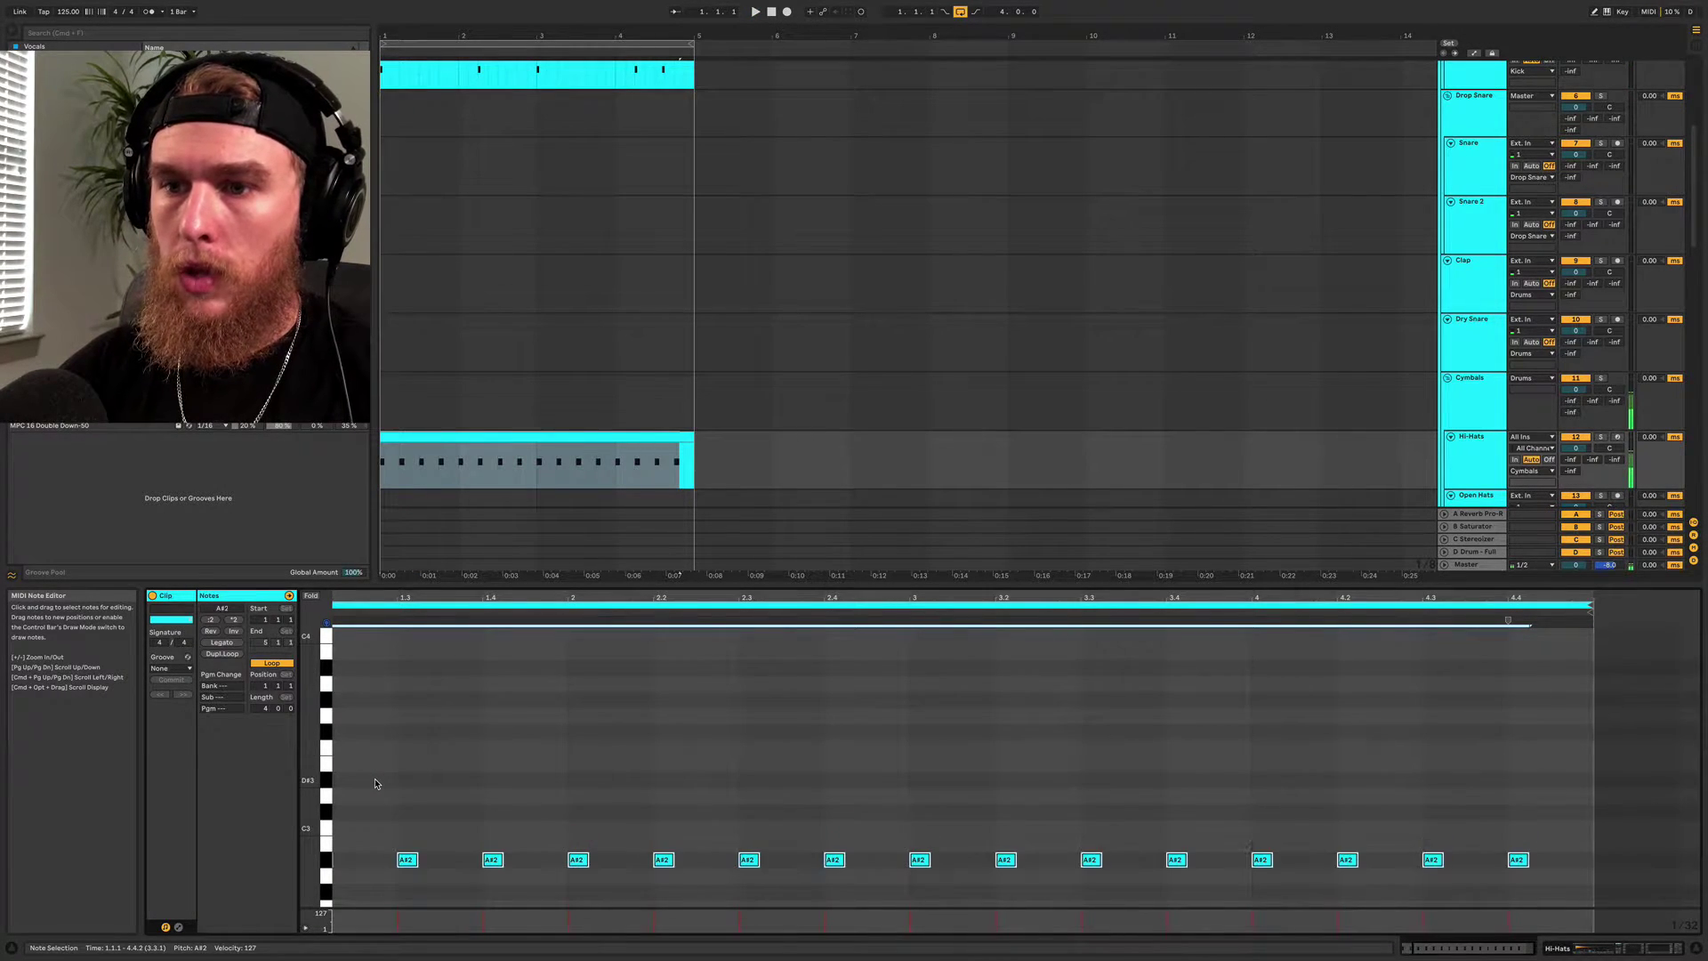
key("Down")
key("Down")
key("Down")
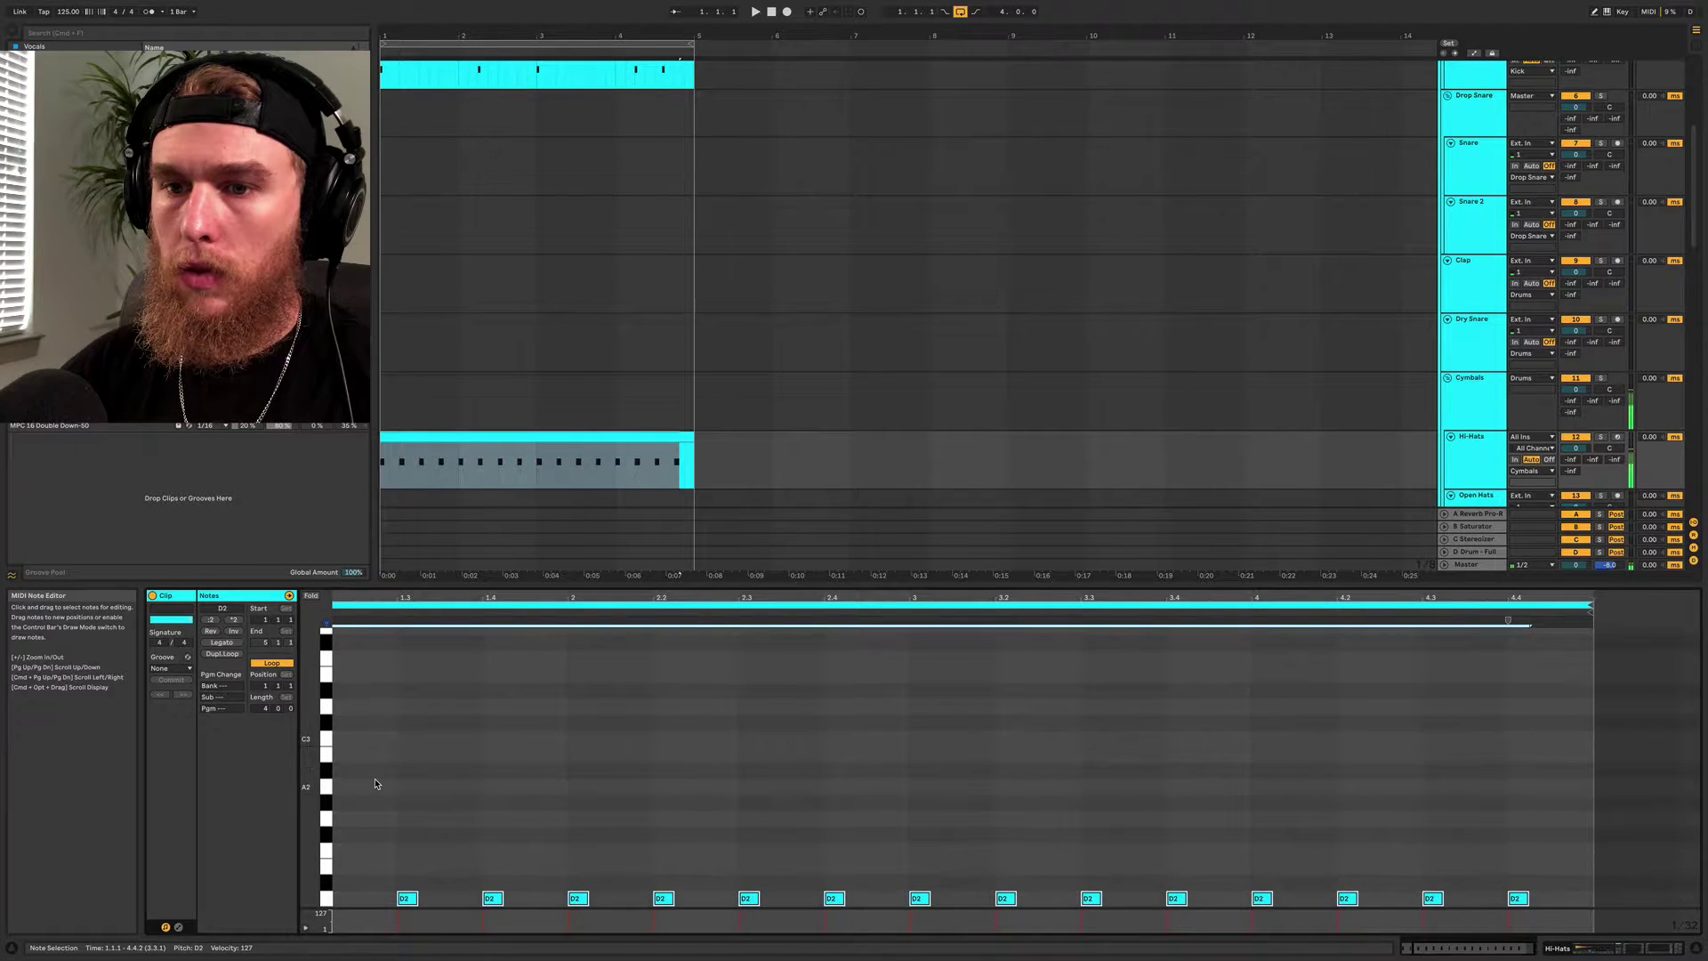
Nudge a copied set of hi-hat notes onto the offbeats between the existing quarter-note hits
key("Right")
key("Right")
key("Right")
key("Right")
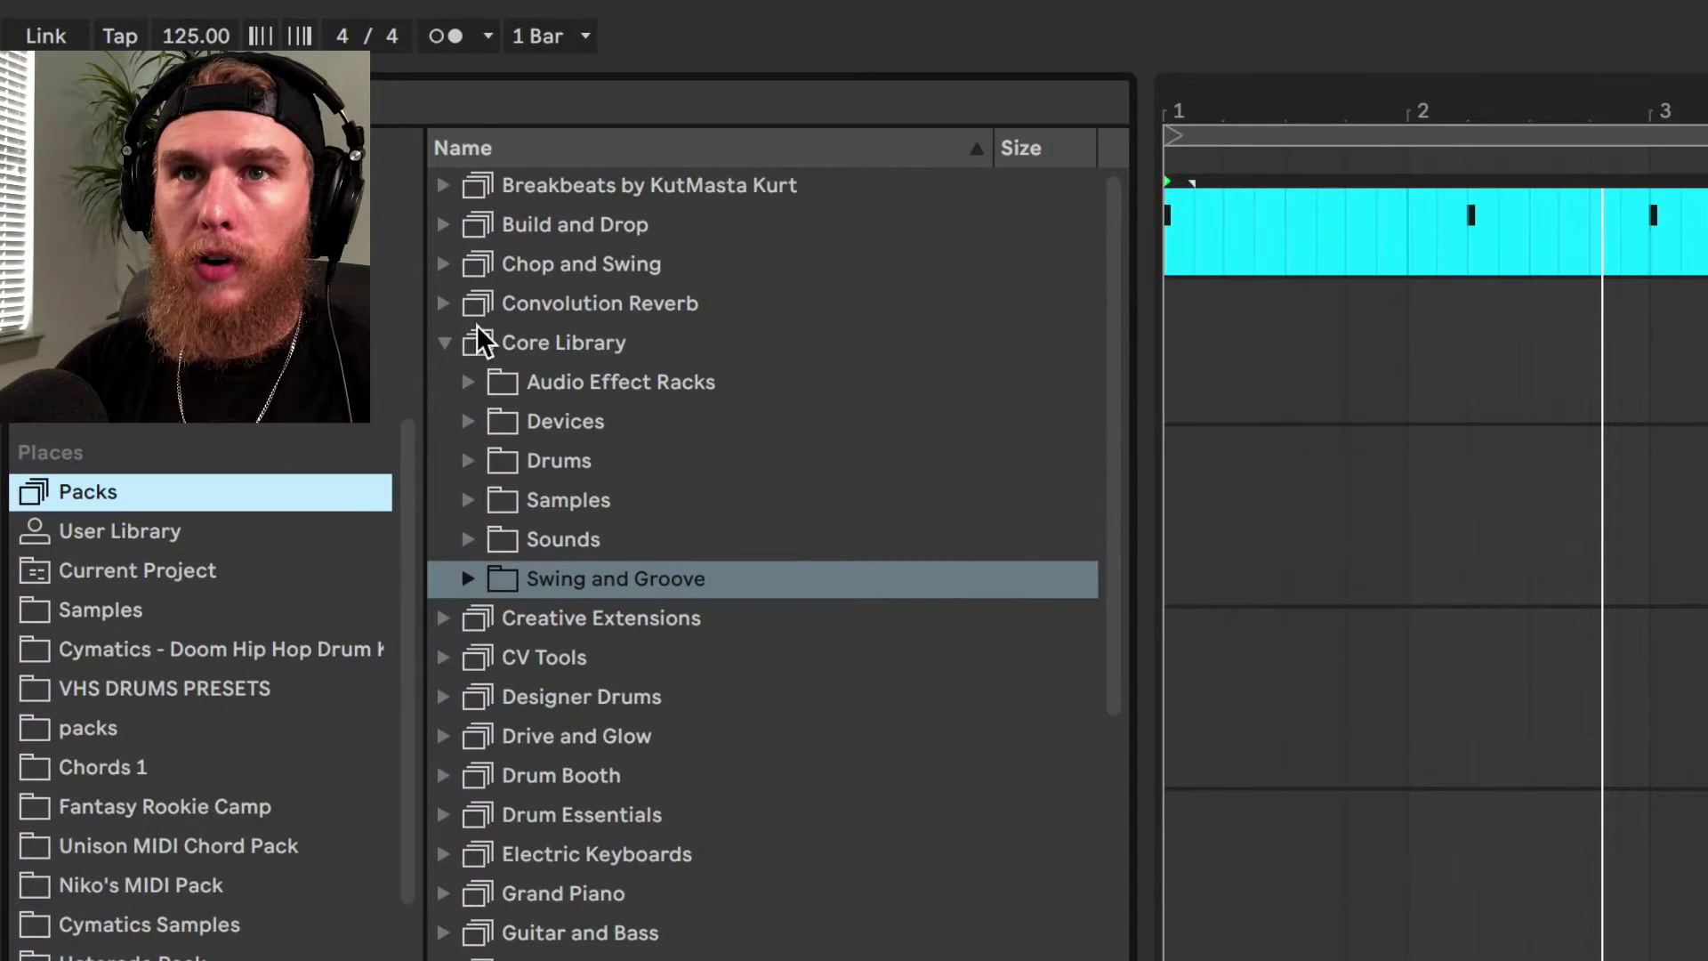
Browse the Hip Hop grooves in the Core Library's Swing and Groove folder, including Hip Hop 4, Loosely Flow and NY Cut 1
left_click(467, 578)
left_click(493, 617)
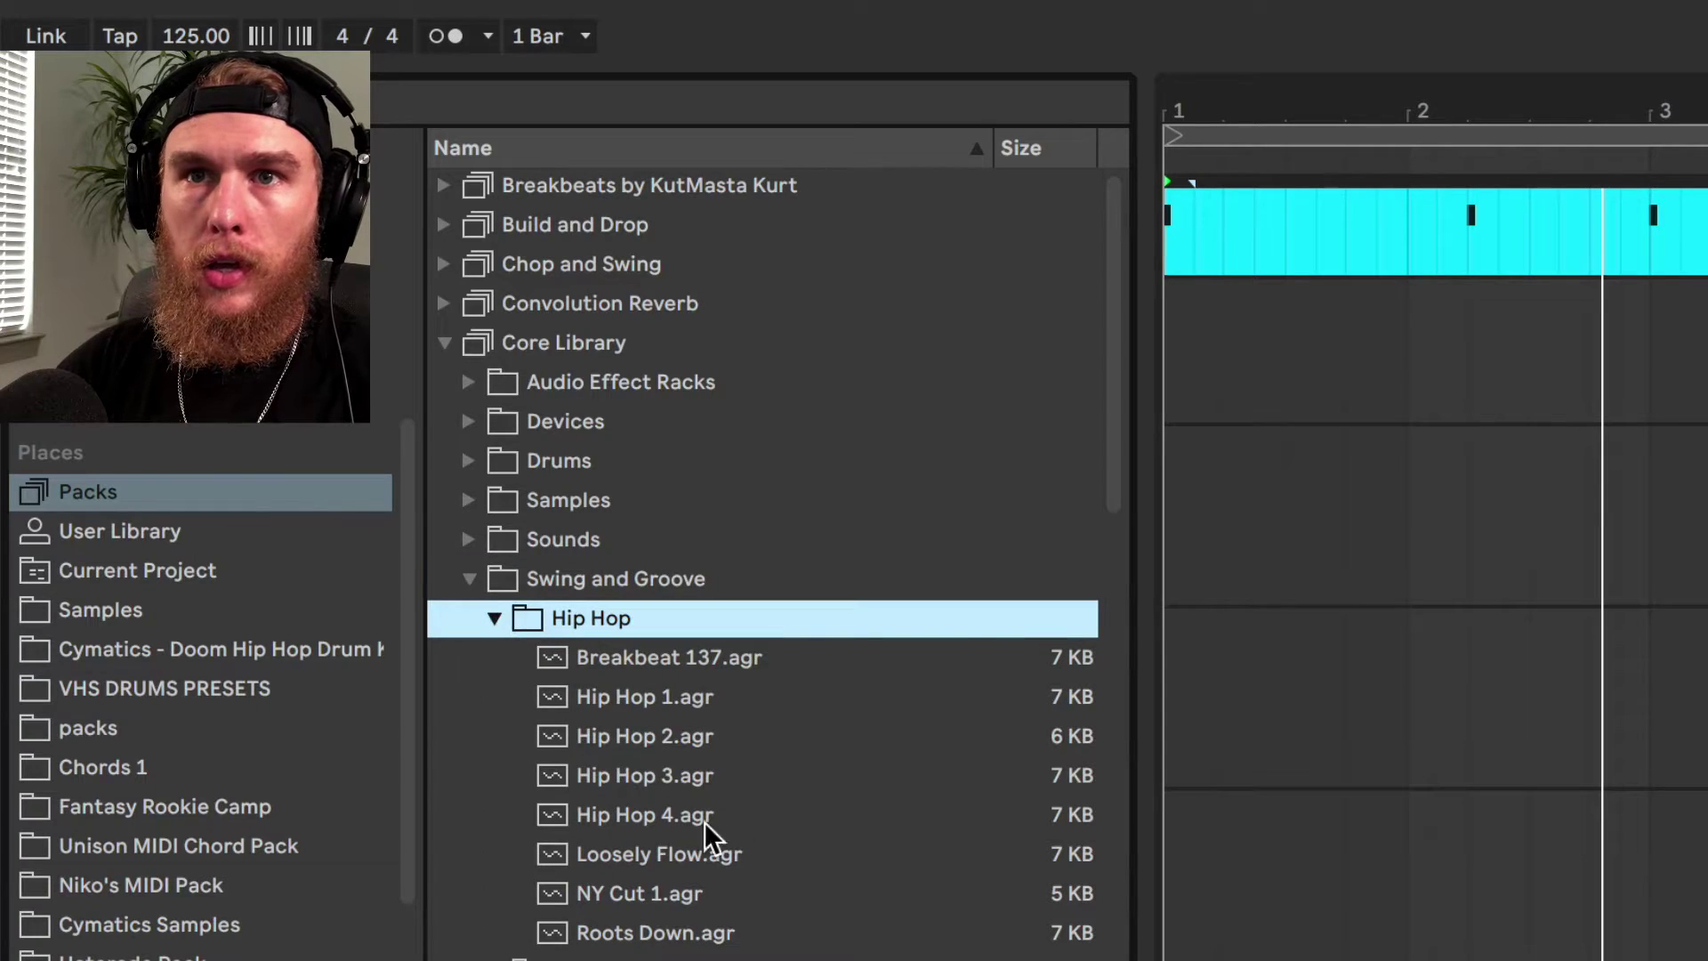
left_click(619, 783)
left_click(627, 819)
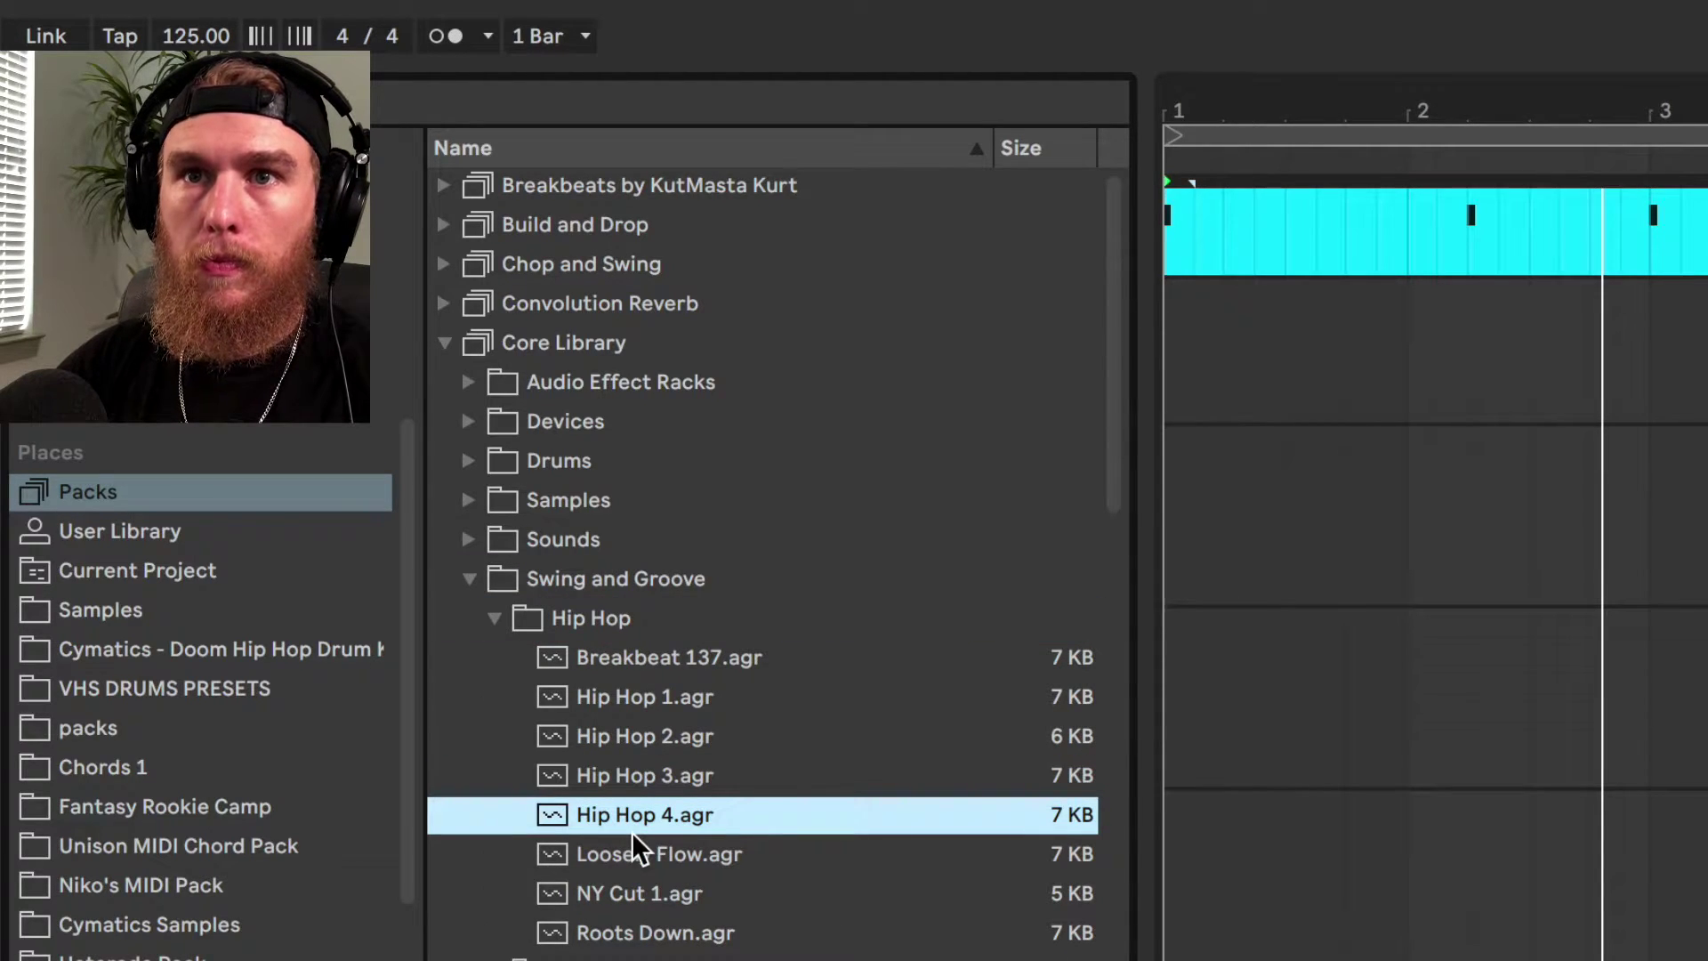
left_click(644, 850)
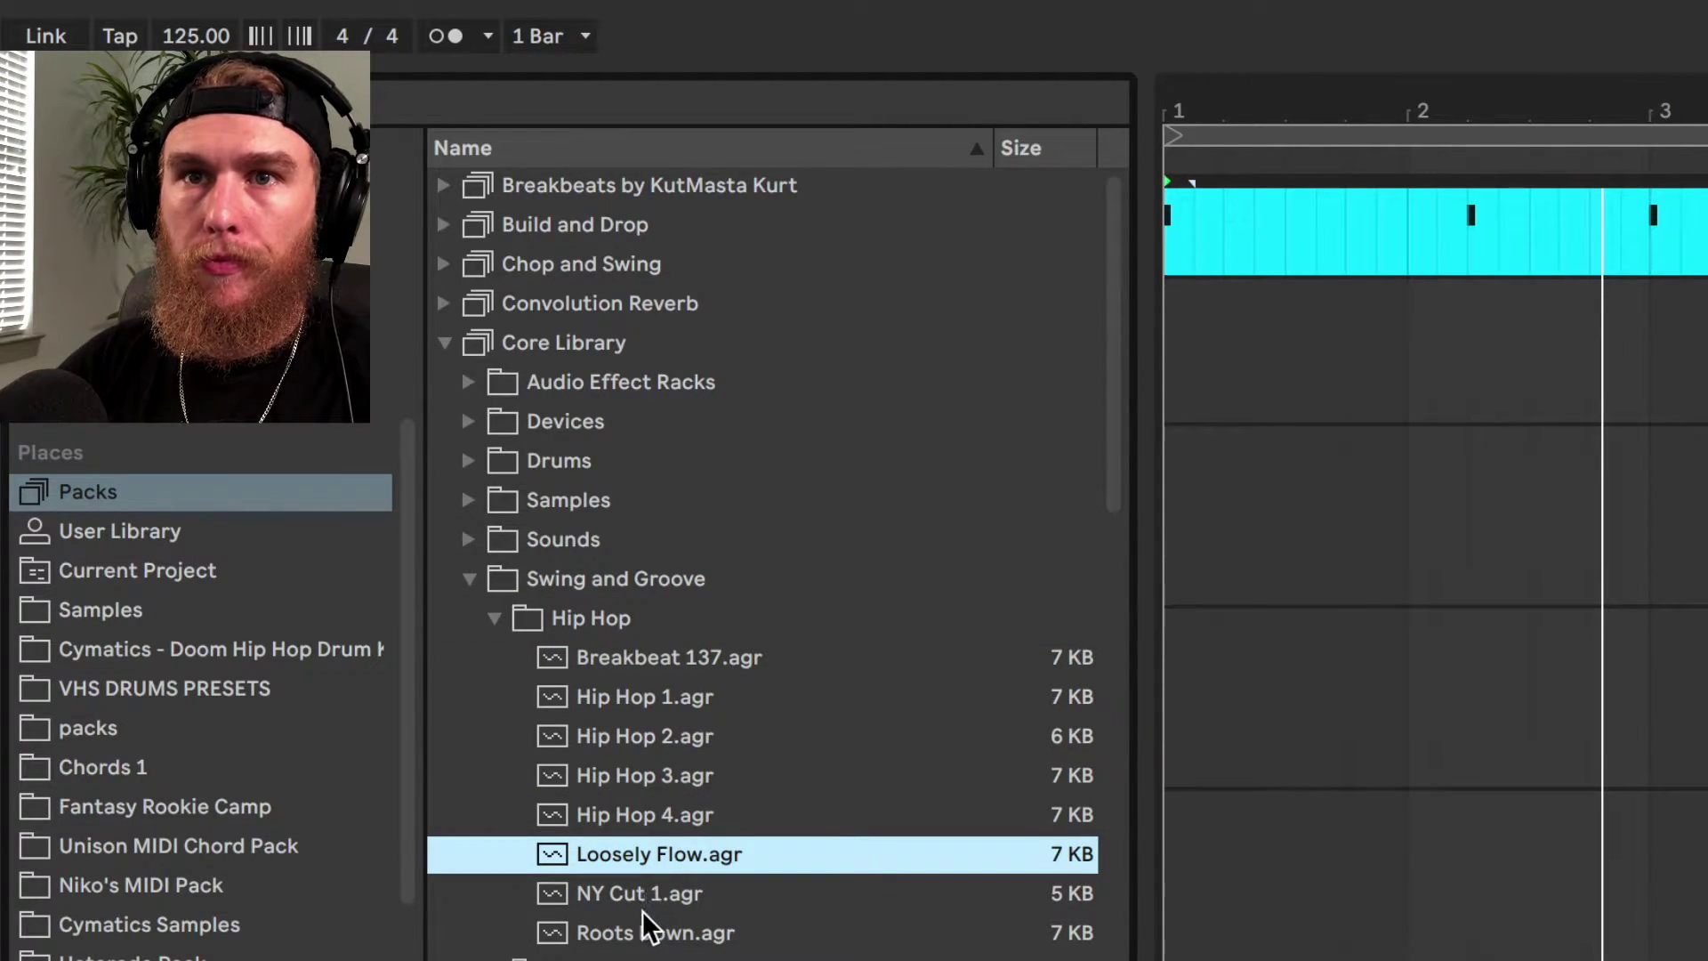
left_click(645, 902)
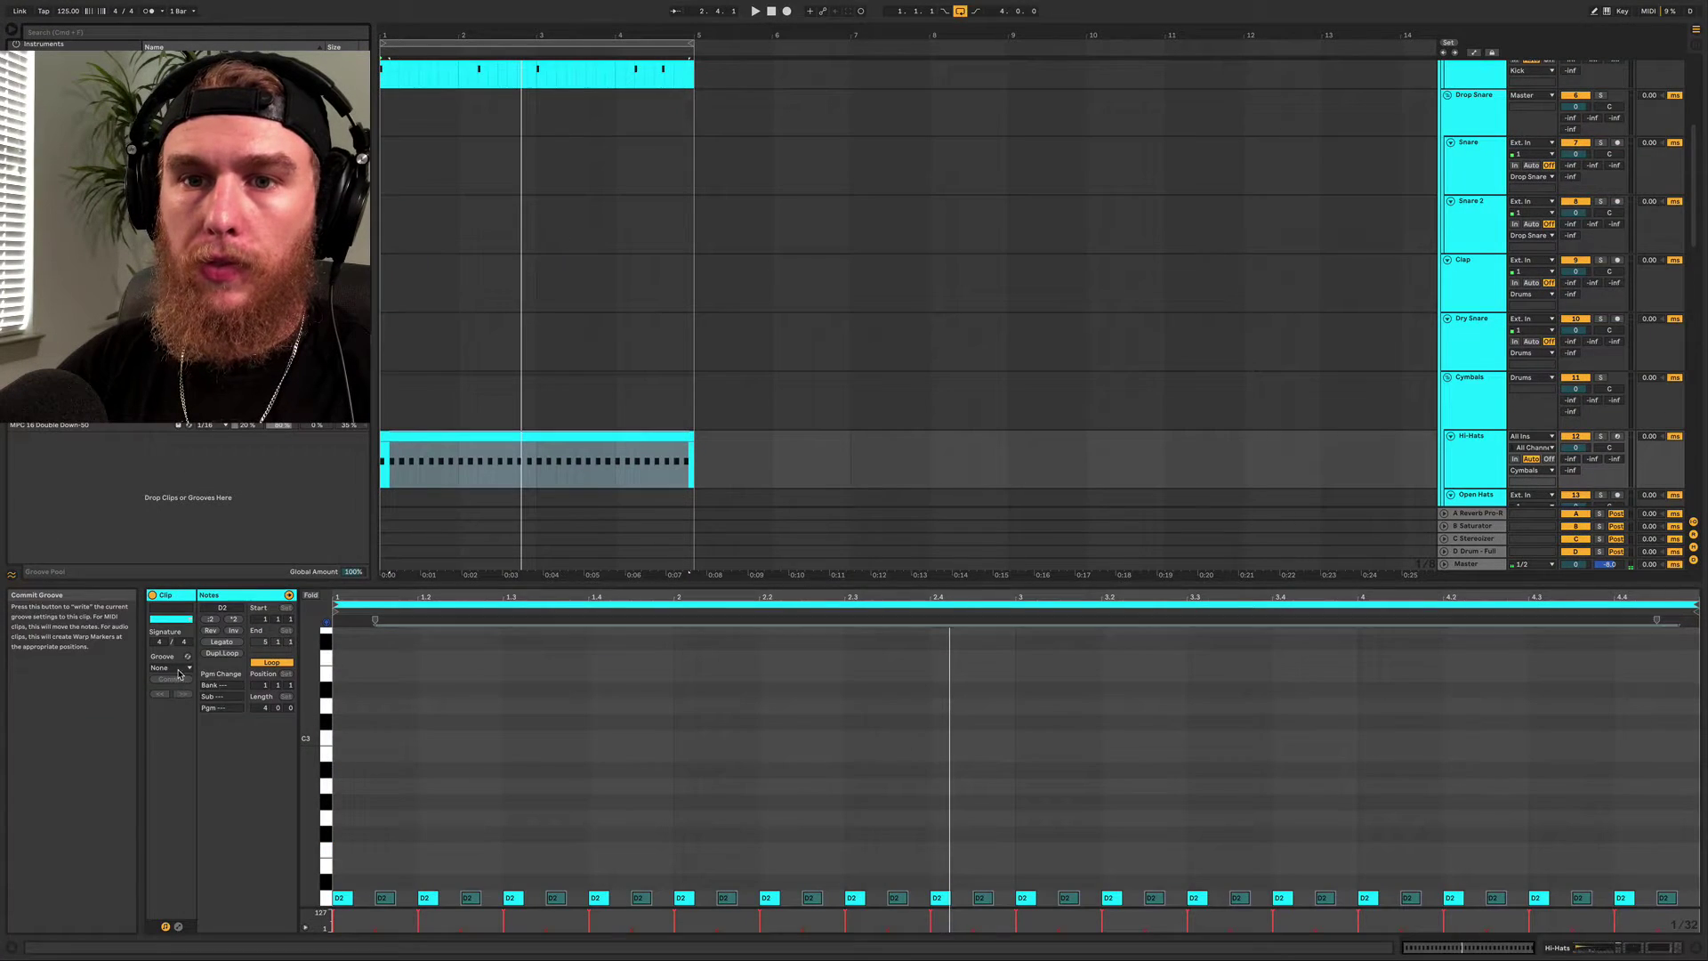
Apply the NY Cut 1 groove to the hi-hat clip and play it back
left_click(171, 667)
left_click(165, 708)
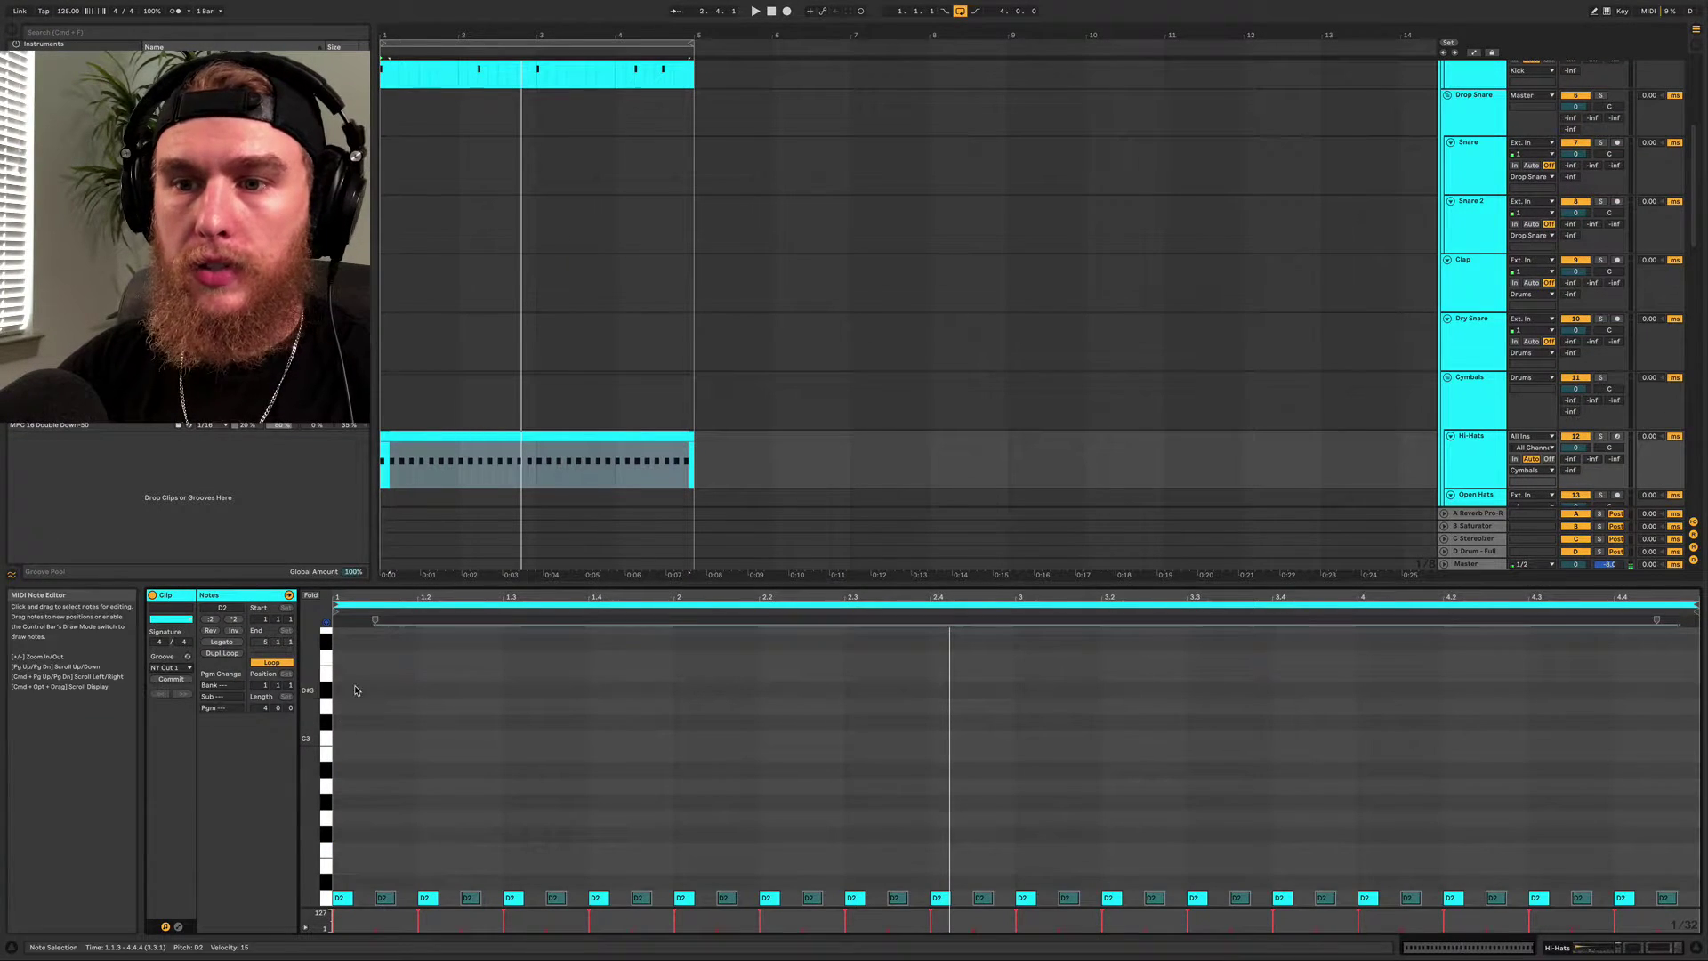
key("space")
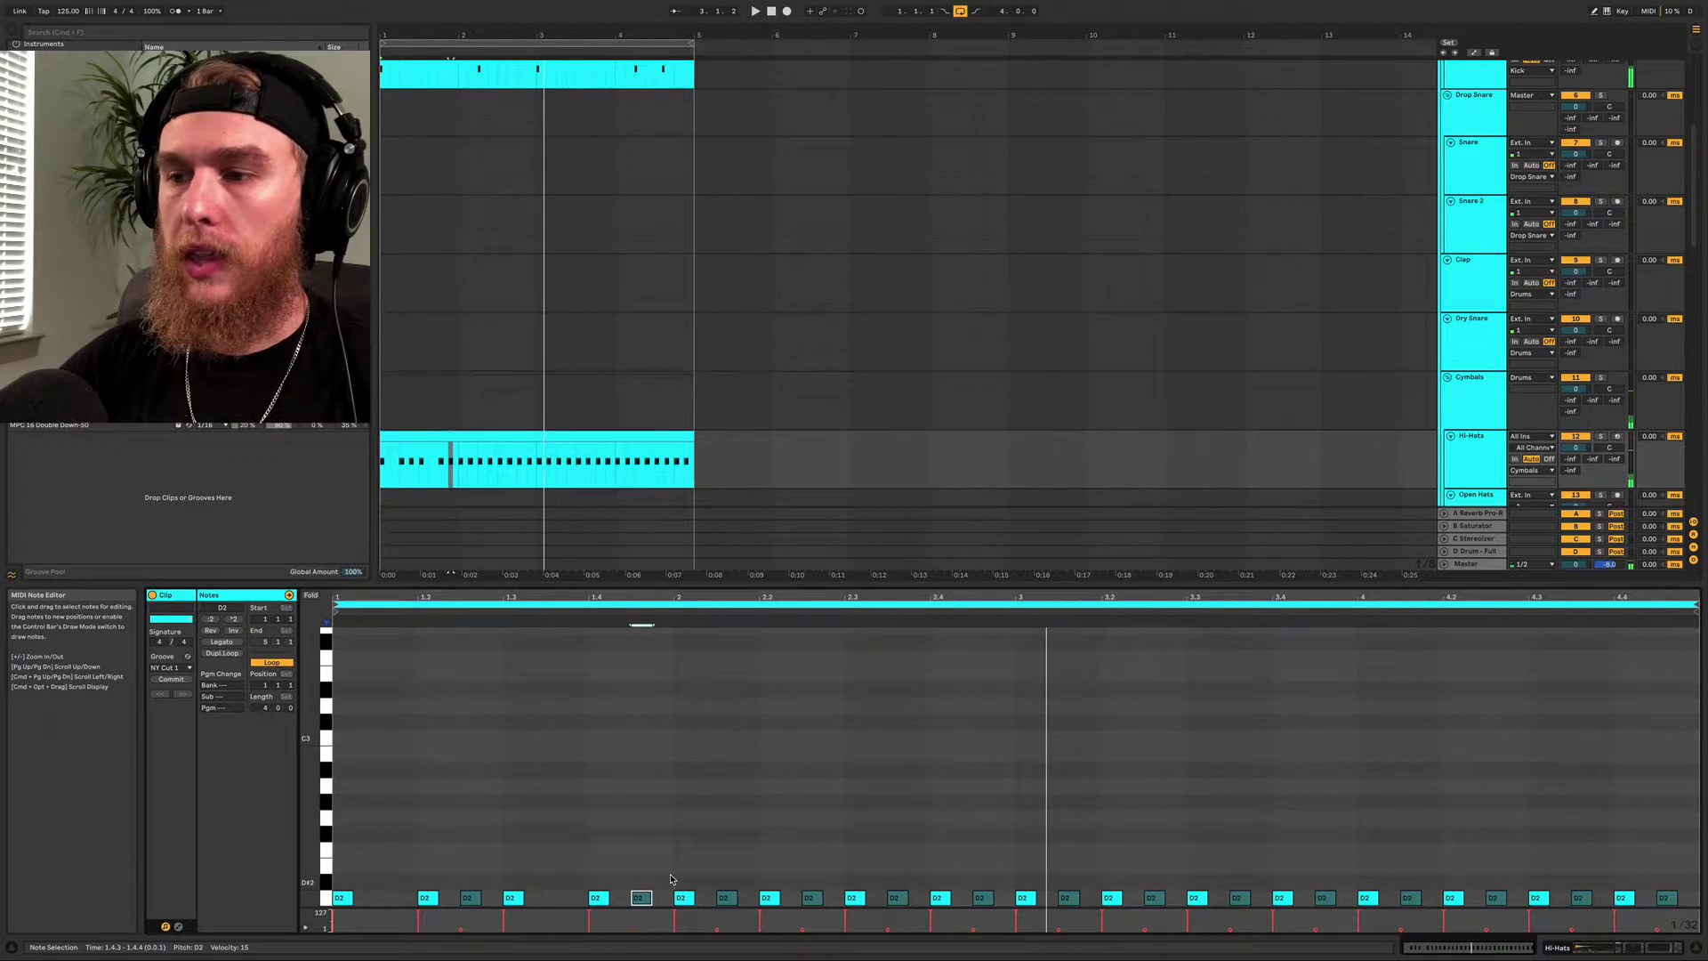
Delete all hi-hat notes from bar 2 to the end of the clip
left_click(675, 878)
left_click_drag(675, 879, 1695, 882)
key("Delete")
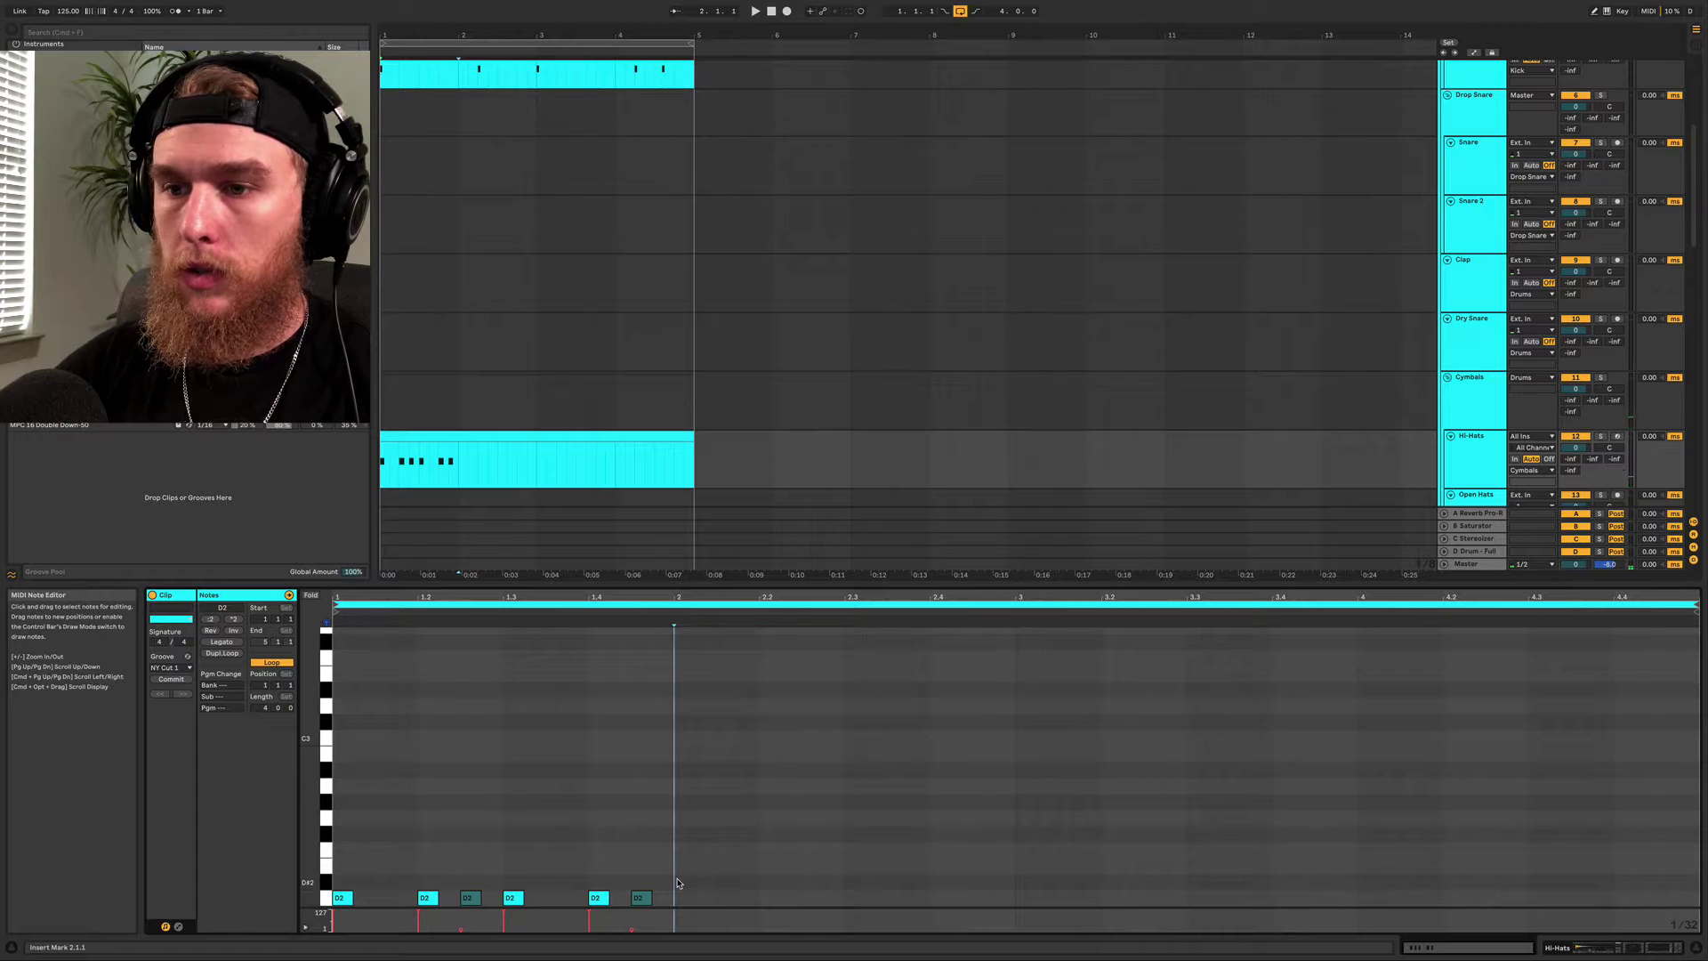
Duplicate the first bar's hi-hat pattern into bars 2, 3 and 4 during playback
left_click_drag(677, 882, 510, 885)
key("space")
key("super+d")
key("super+d")
key("super+d")
key("super+d")
key("super+d")
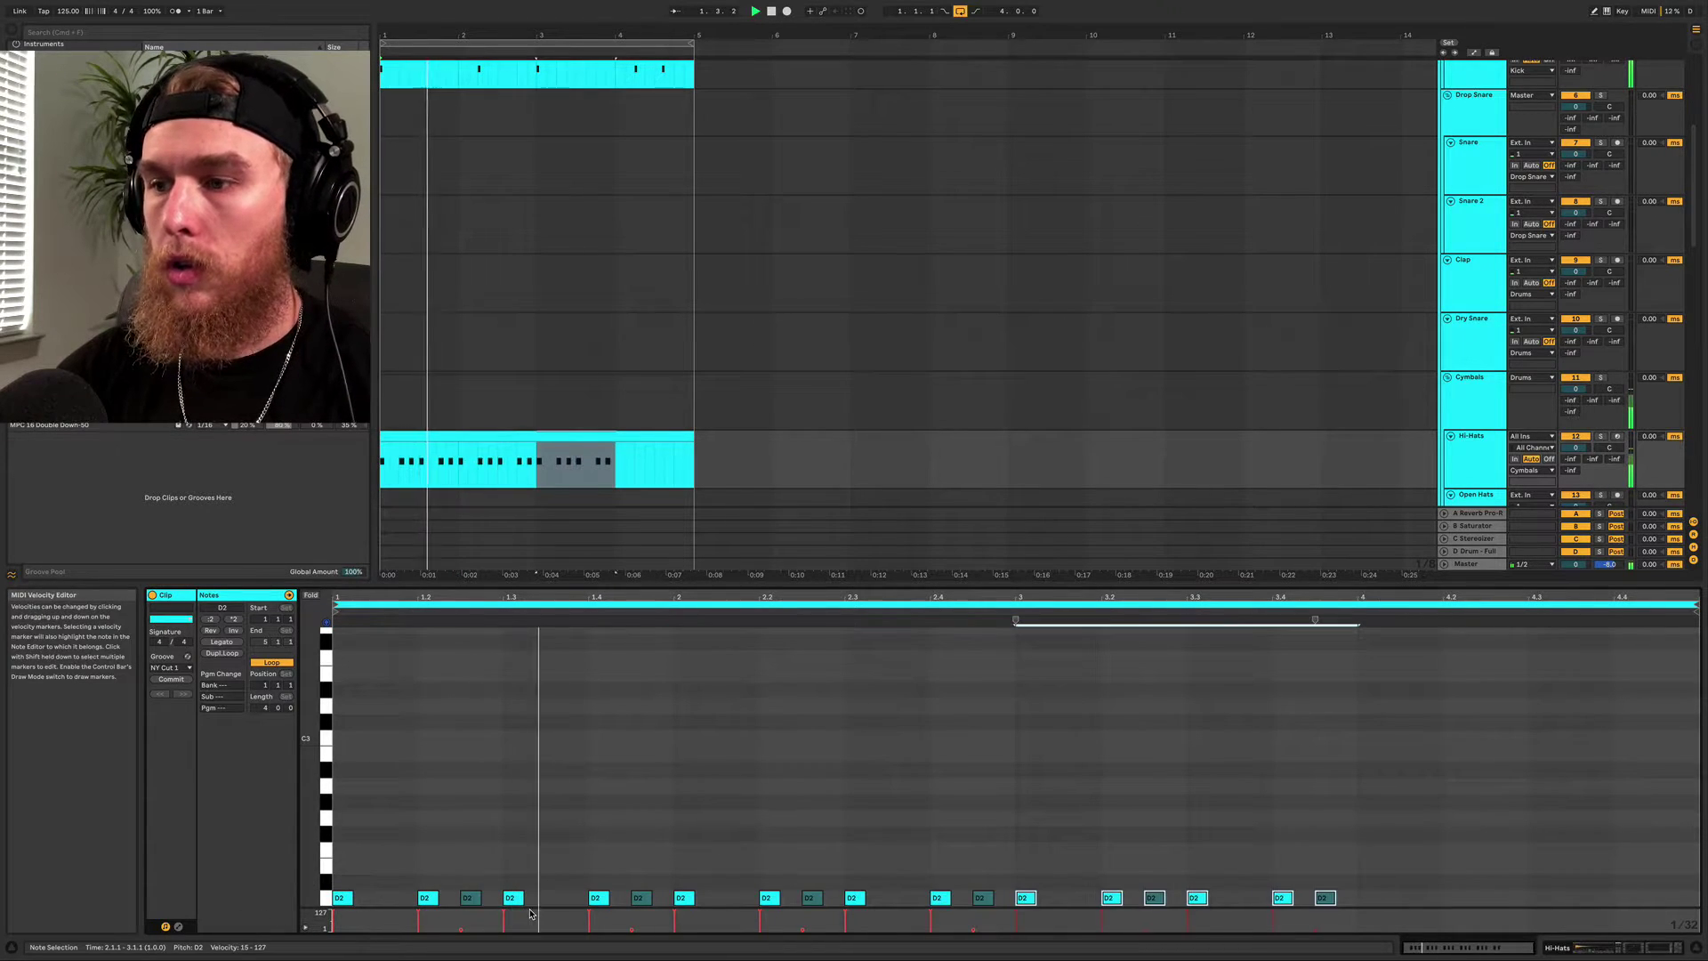
key("super+d")
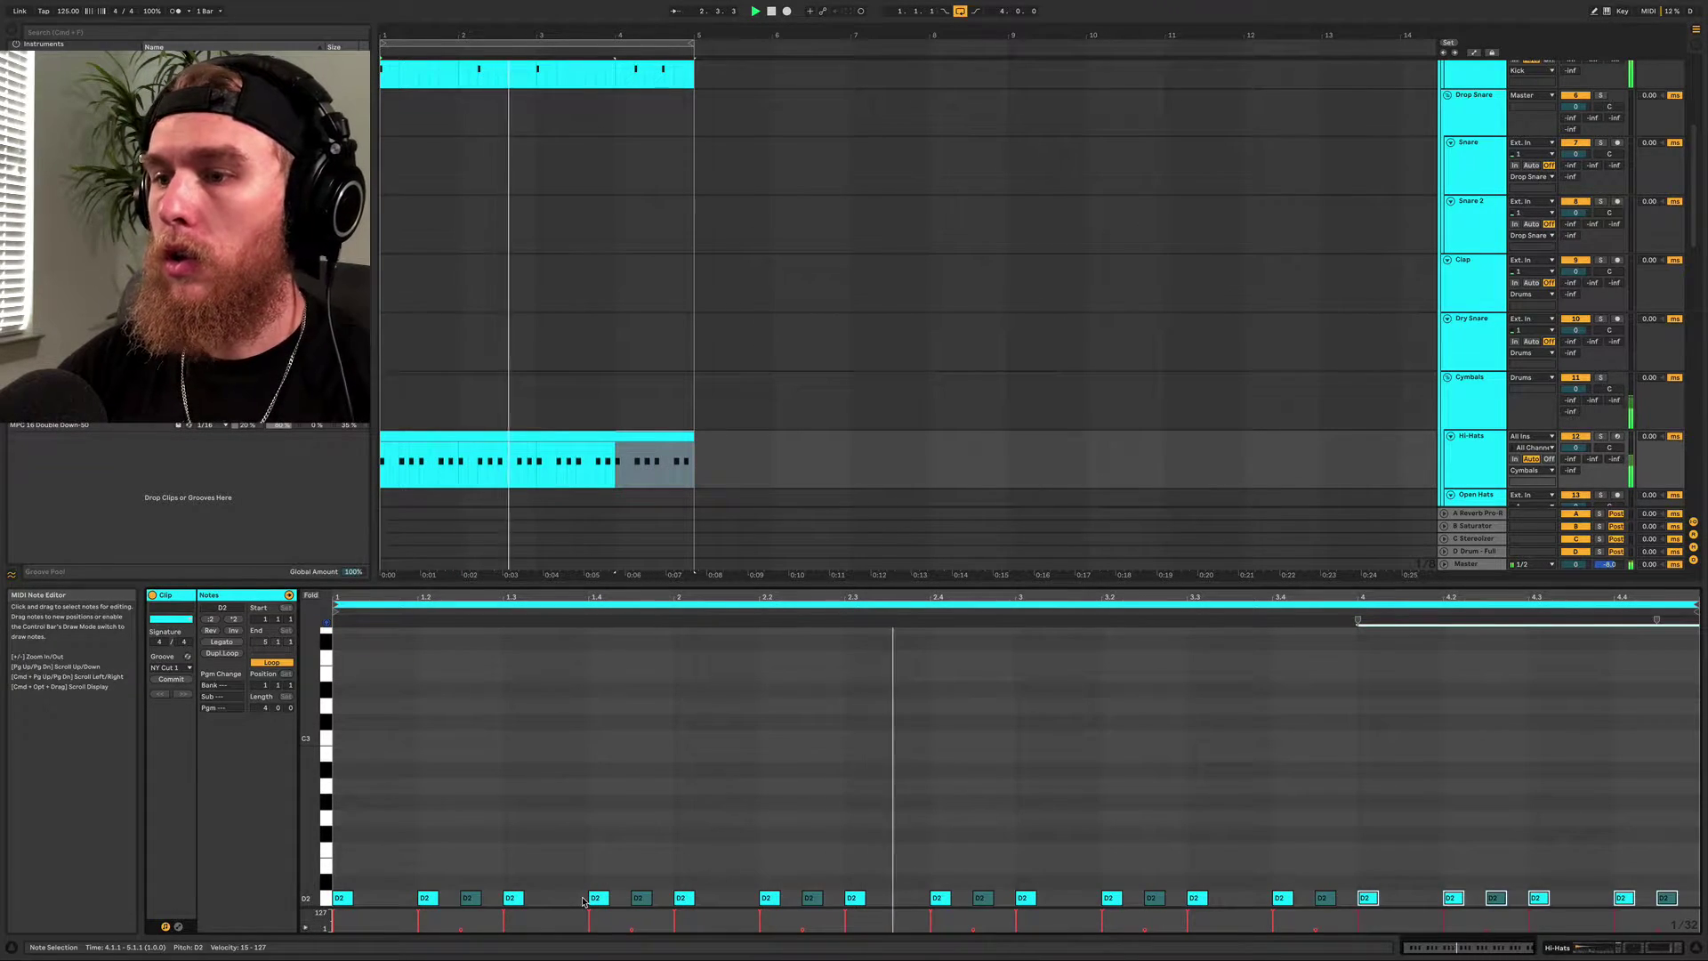
Lower the Hi-Hats track's volume to about -5.8 dB and play the beat
key("super+a")
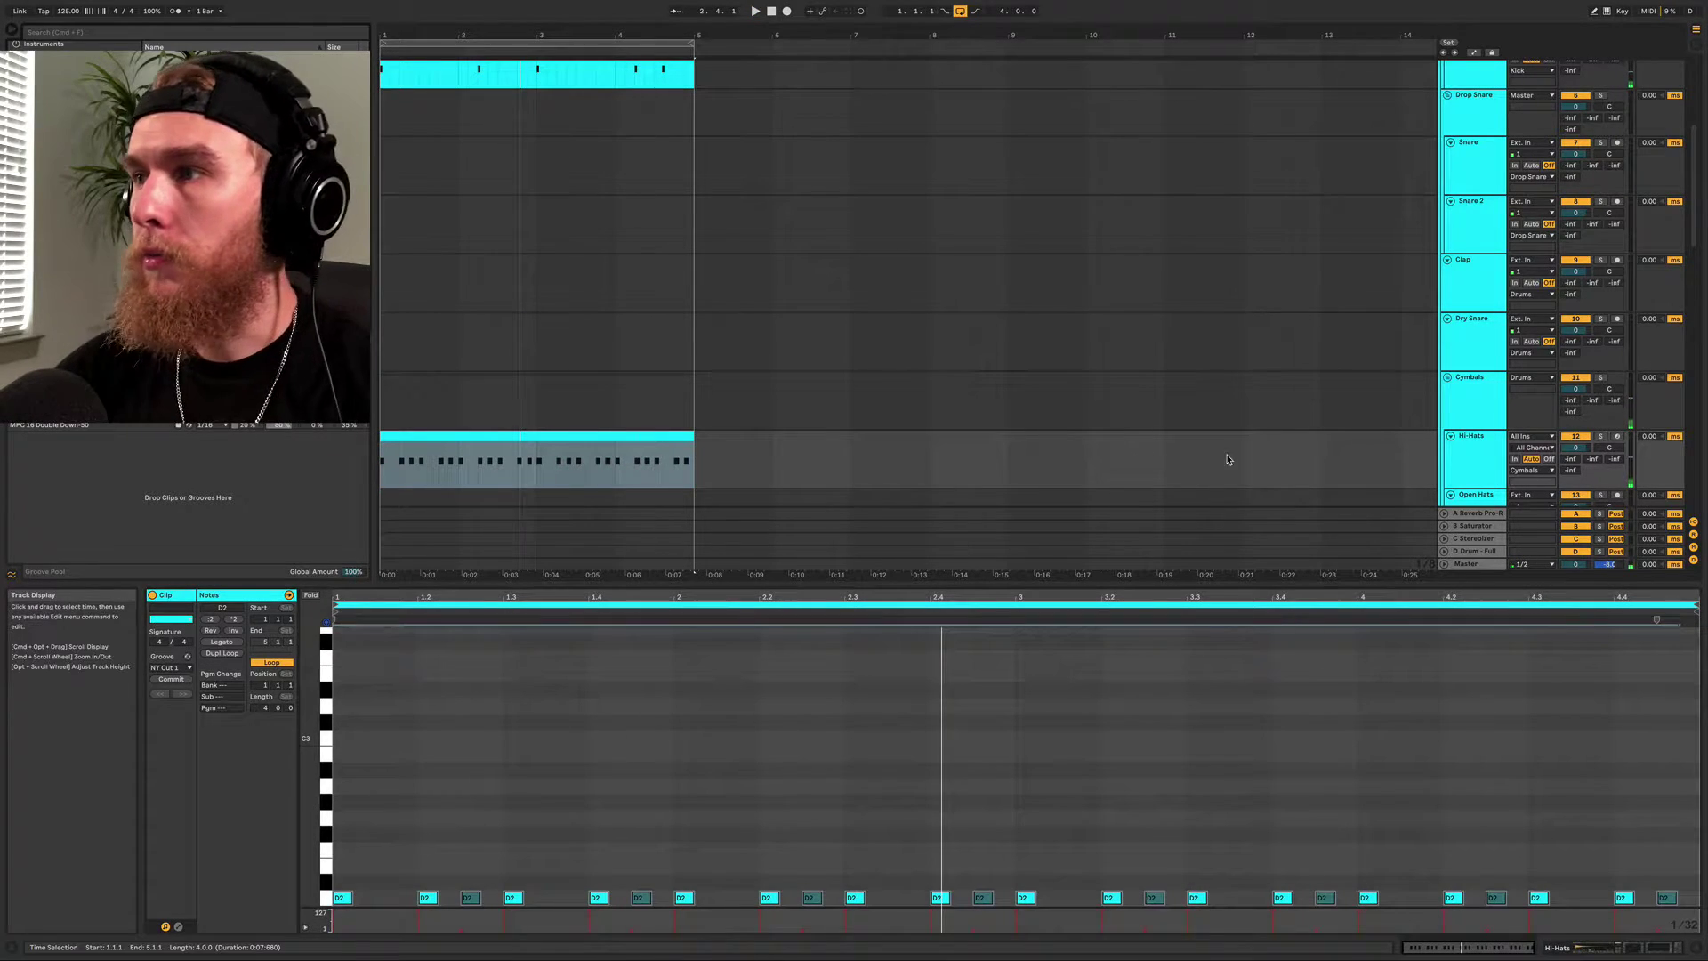
scroll(1063, 407, "down", 5)
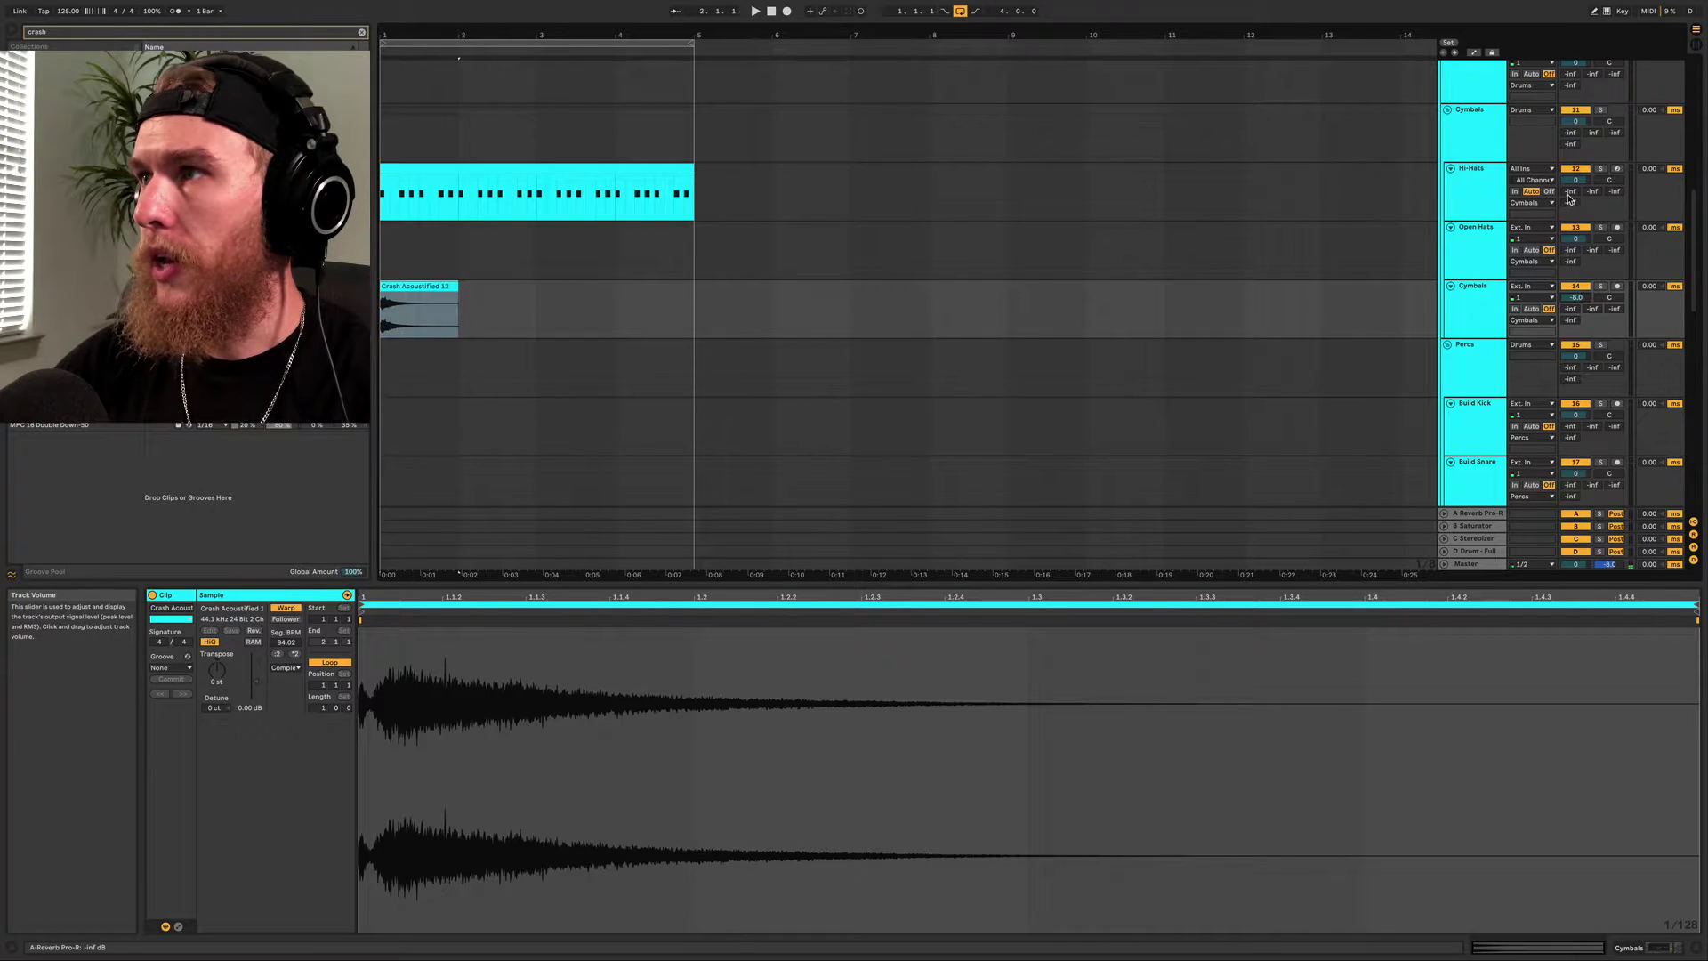
left_click_drag(1570, 197, 1570, 208)
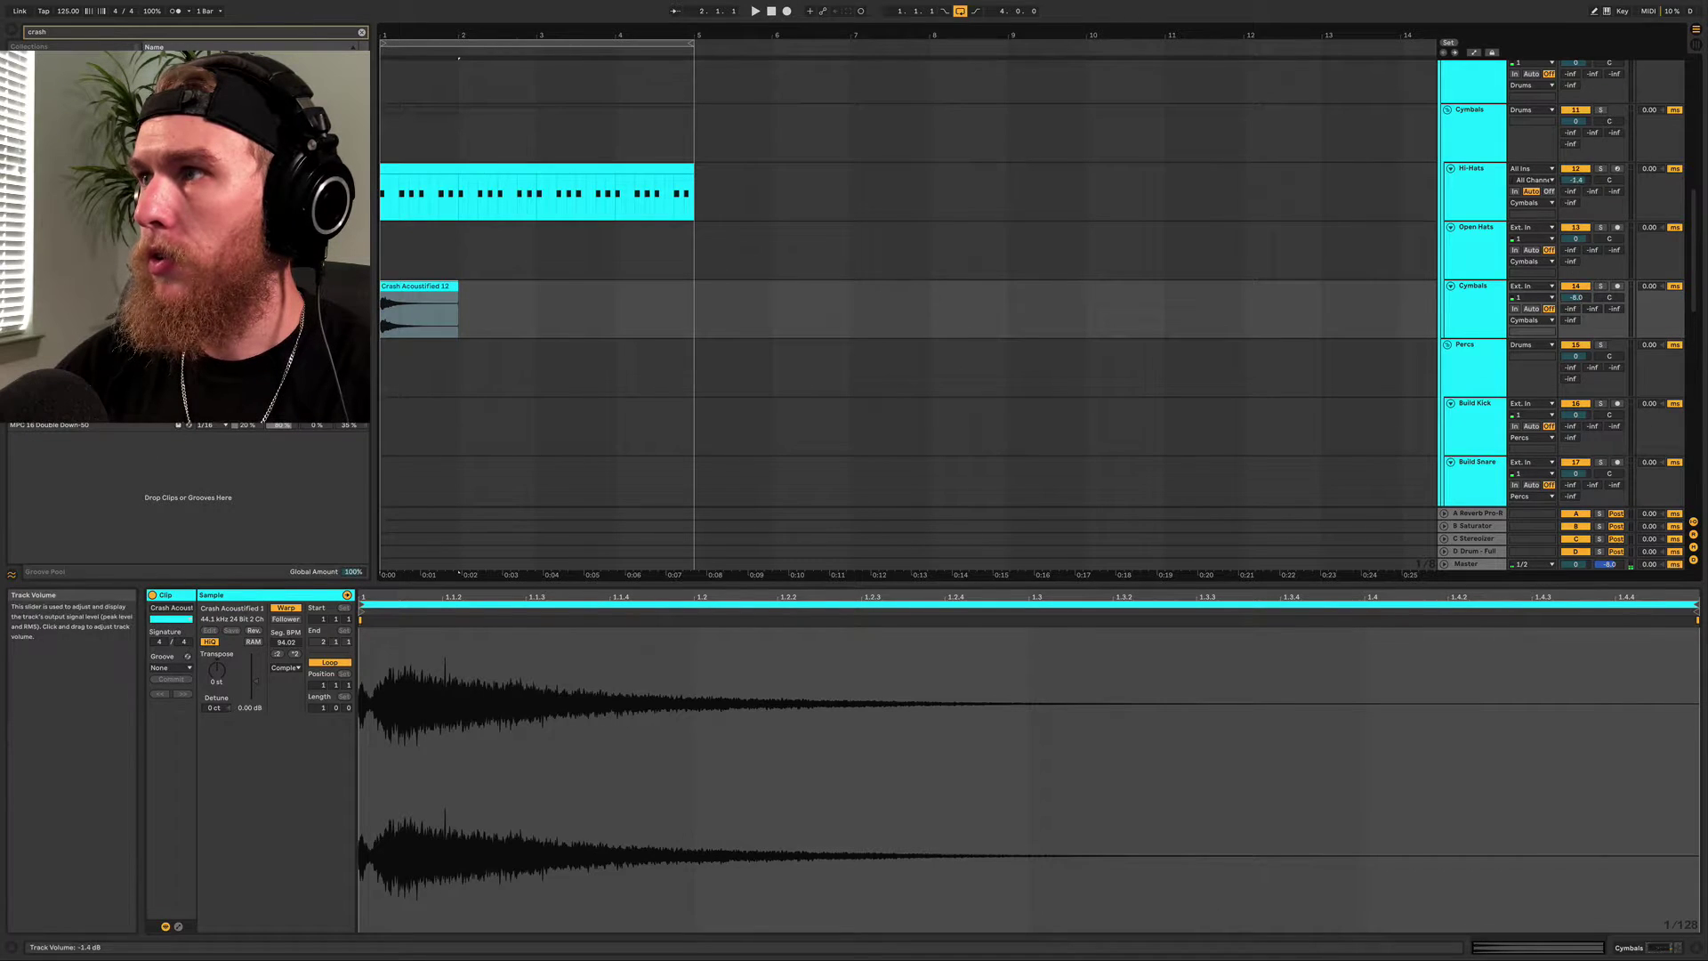
key("space")
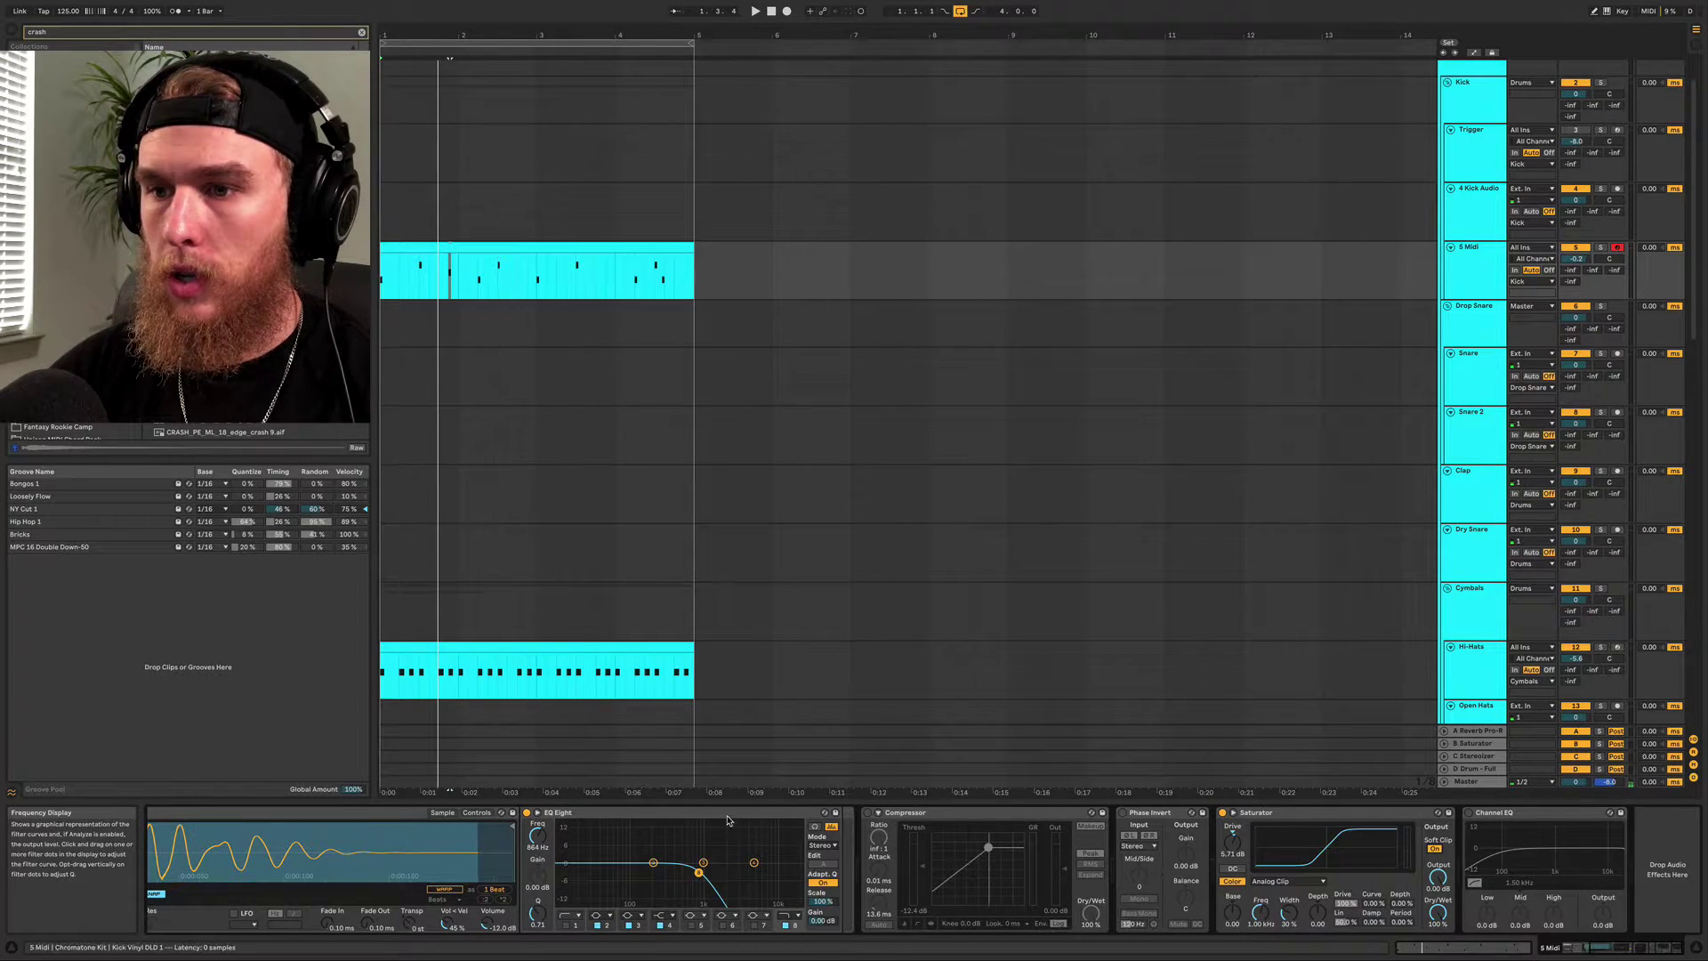
Copy the snare pad's EQ Eight onto the Rim pad in the Chromatone Kit and play the beat
scroll(722, 818, "left", 5)
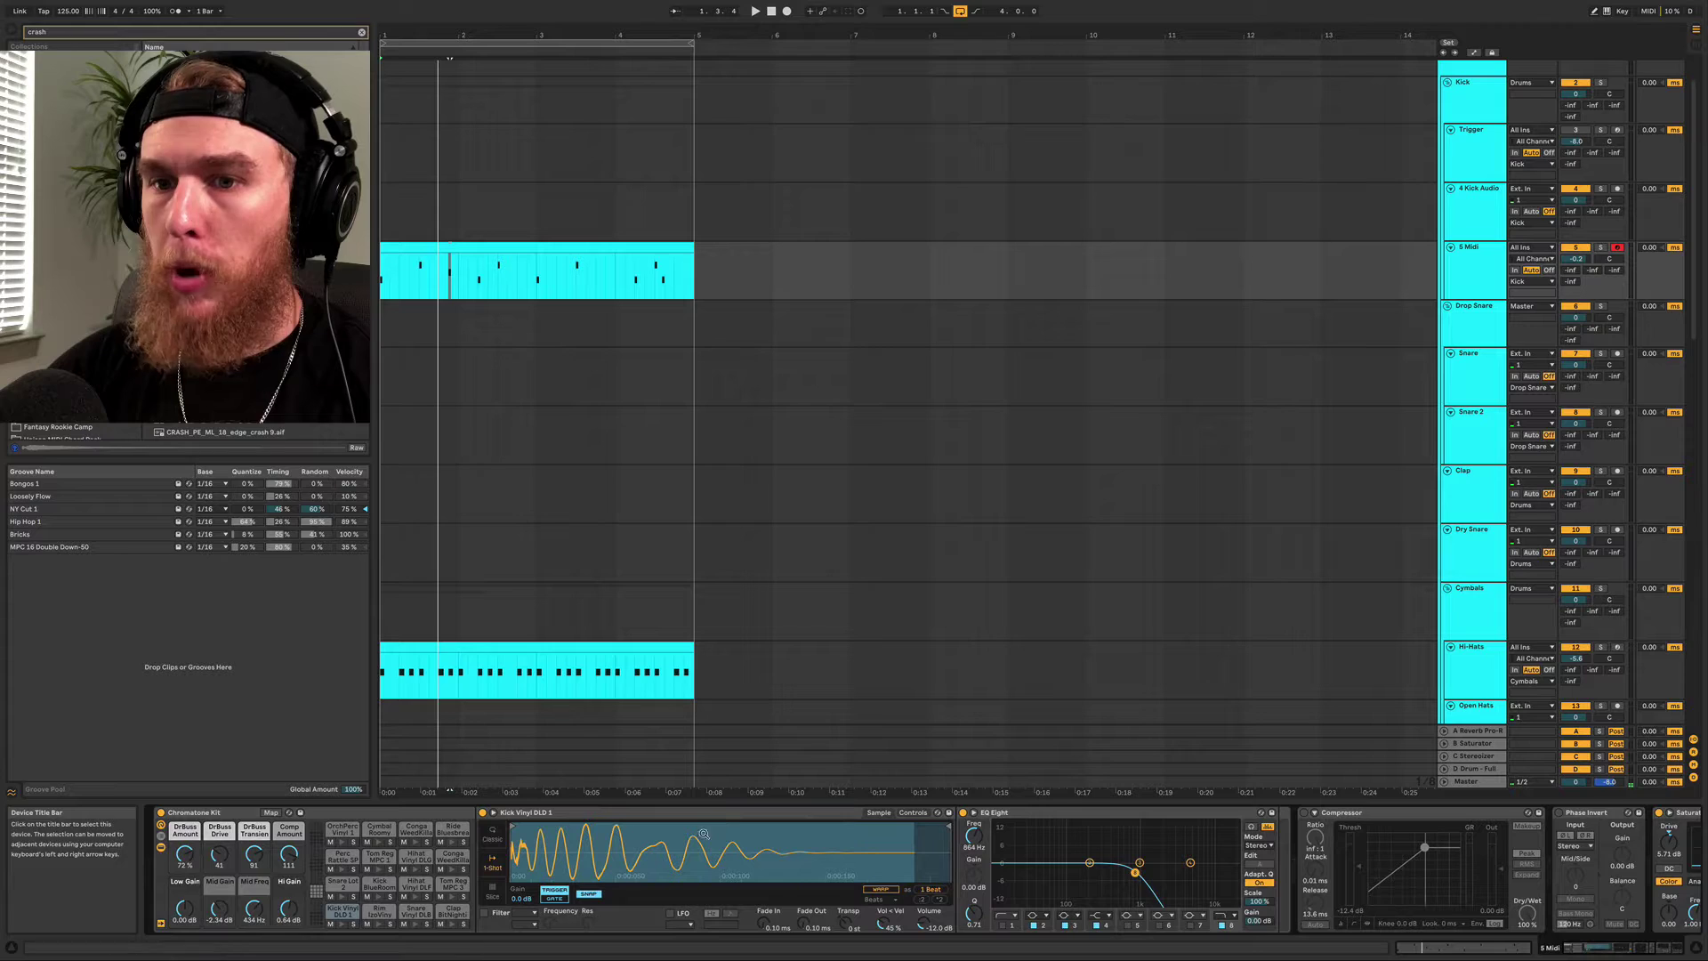
left_click(414, 897)
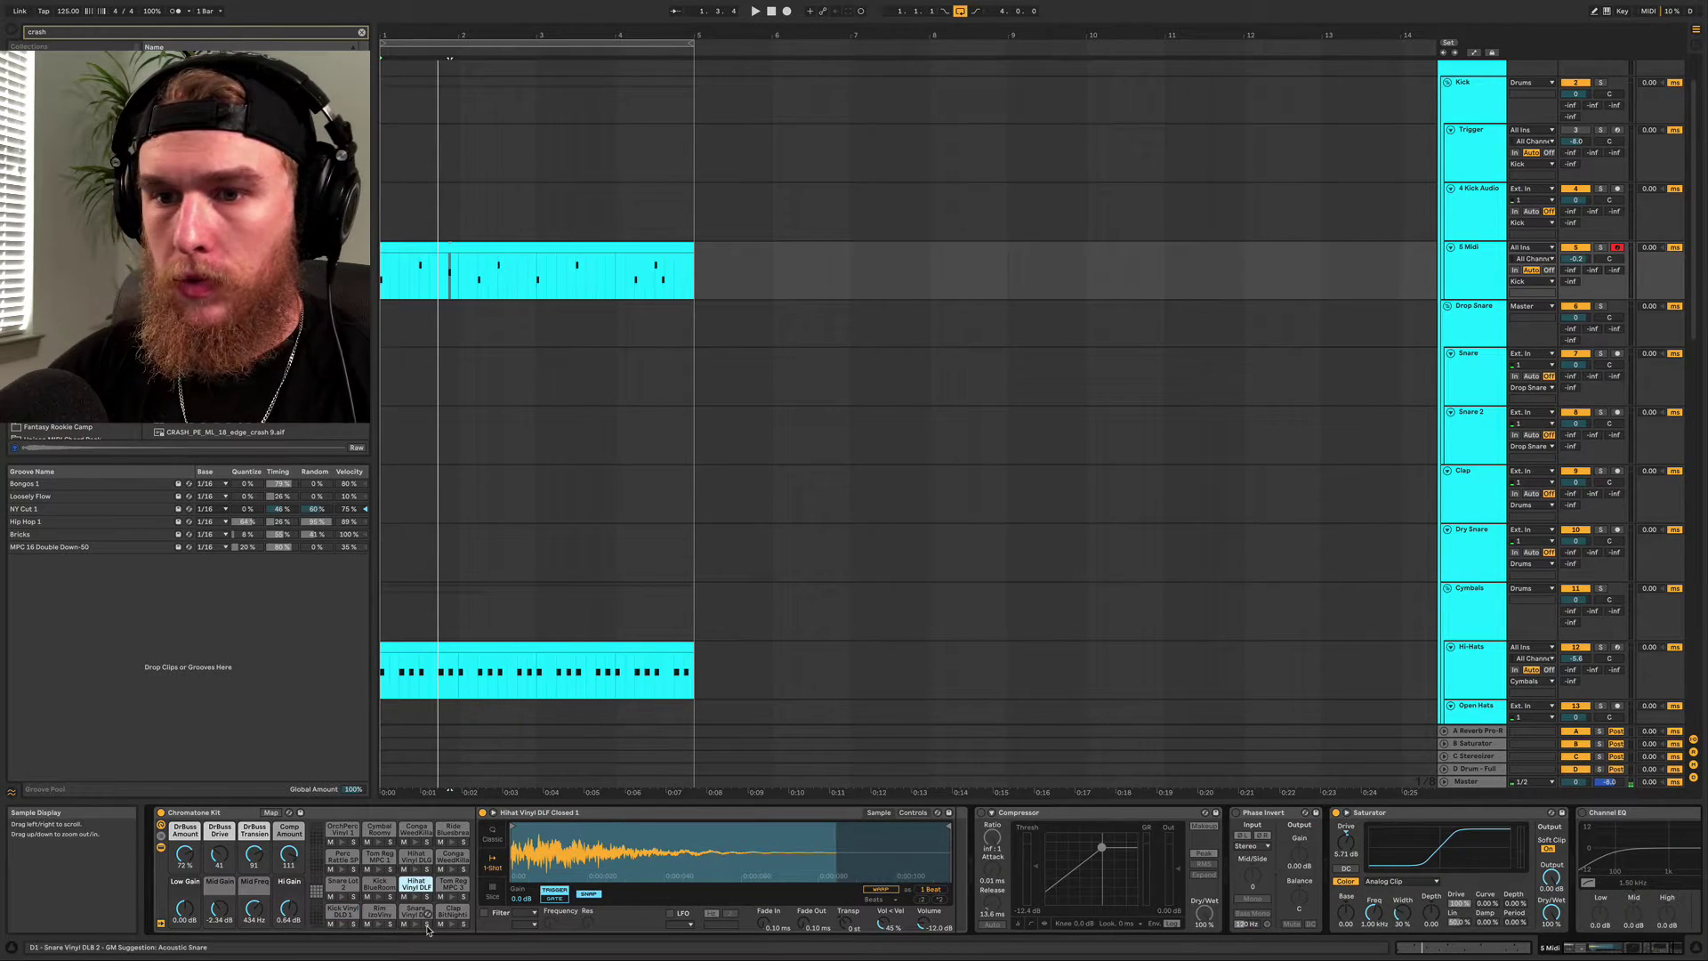
left_click(428, 926)
left_click(1026, 819)
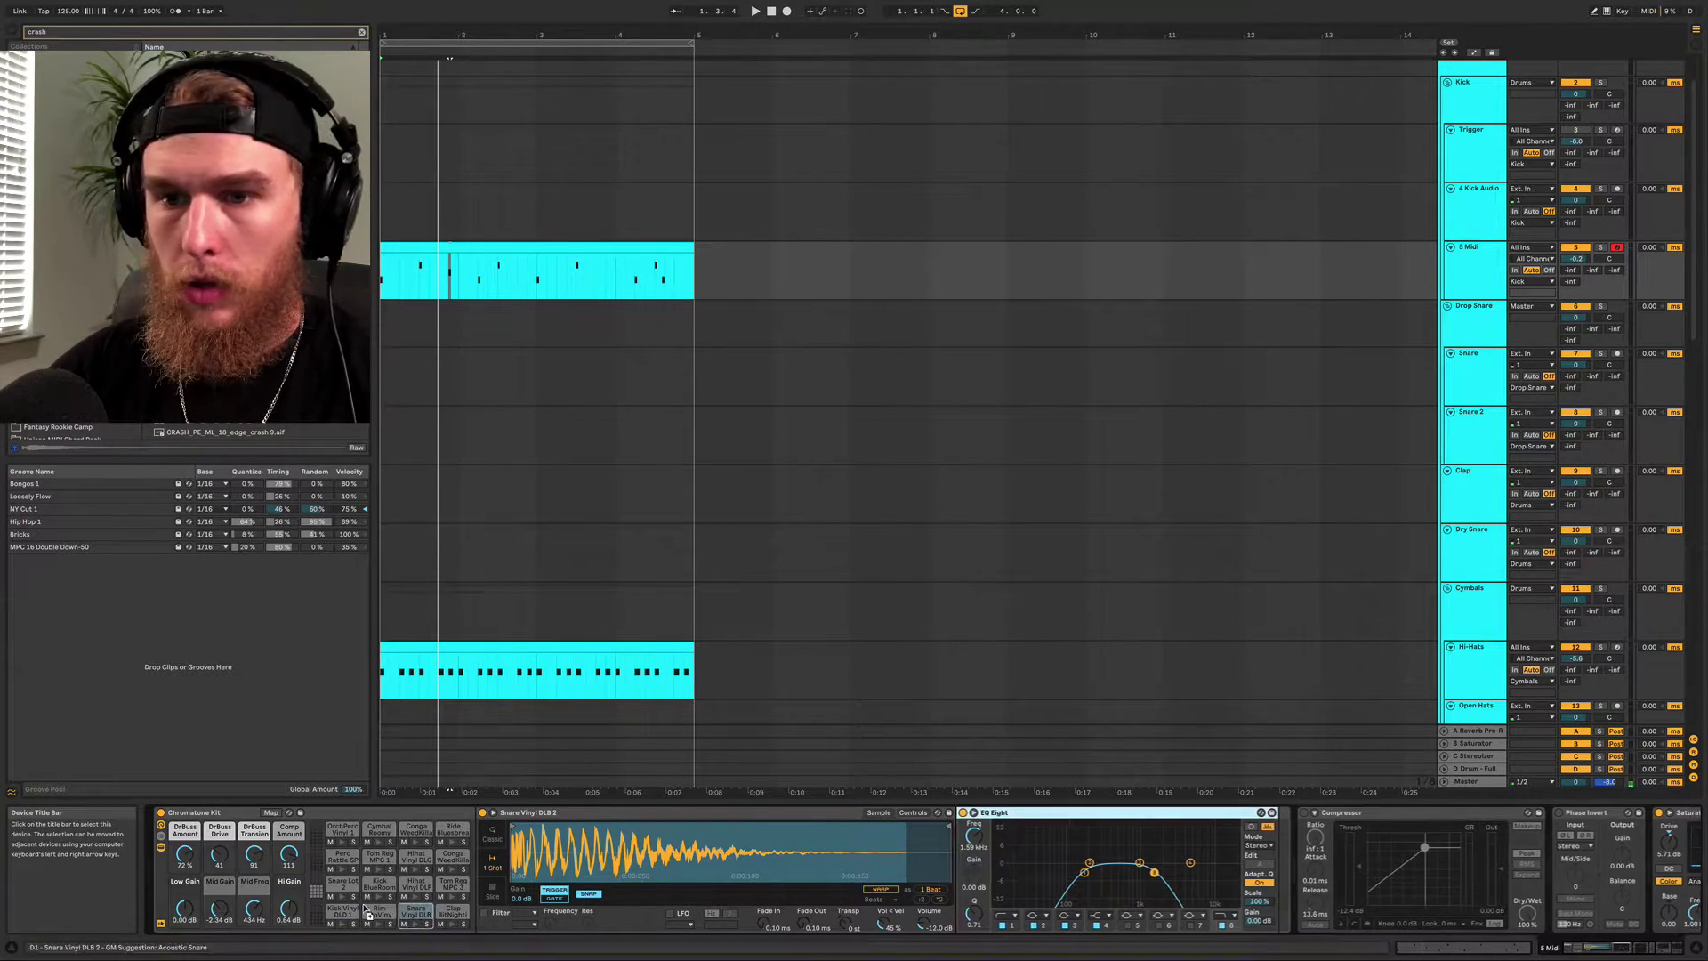
left_click(378, 909)
key("space")
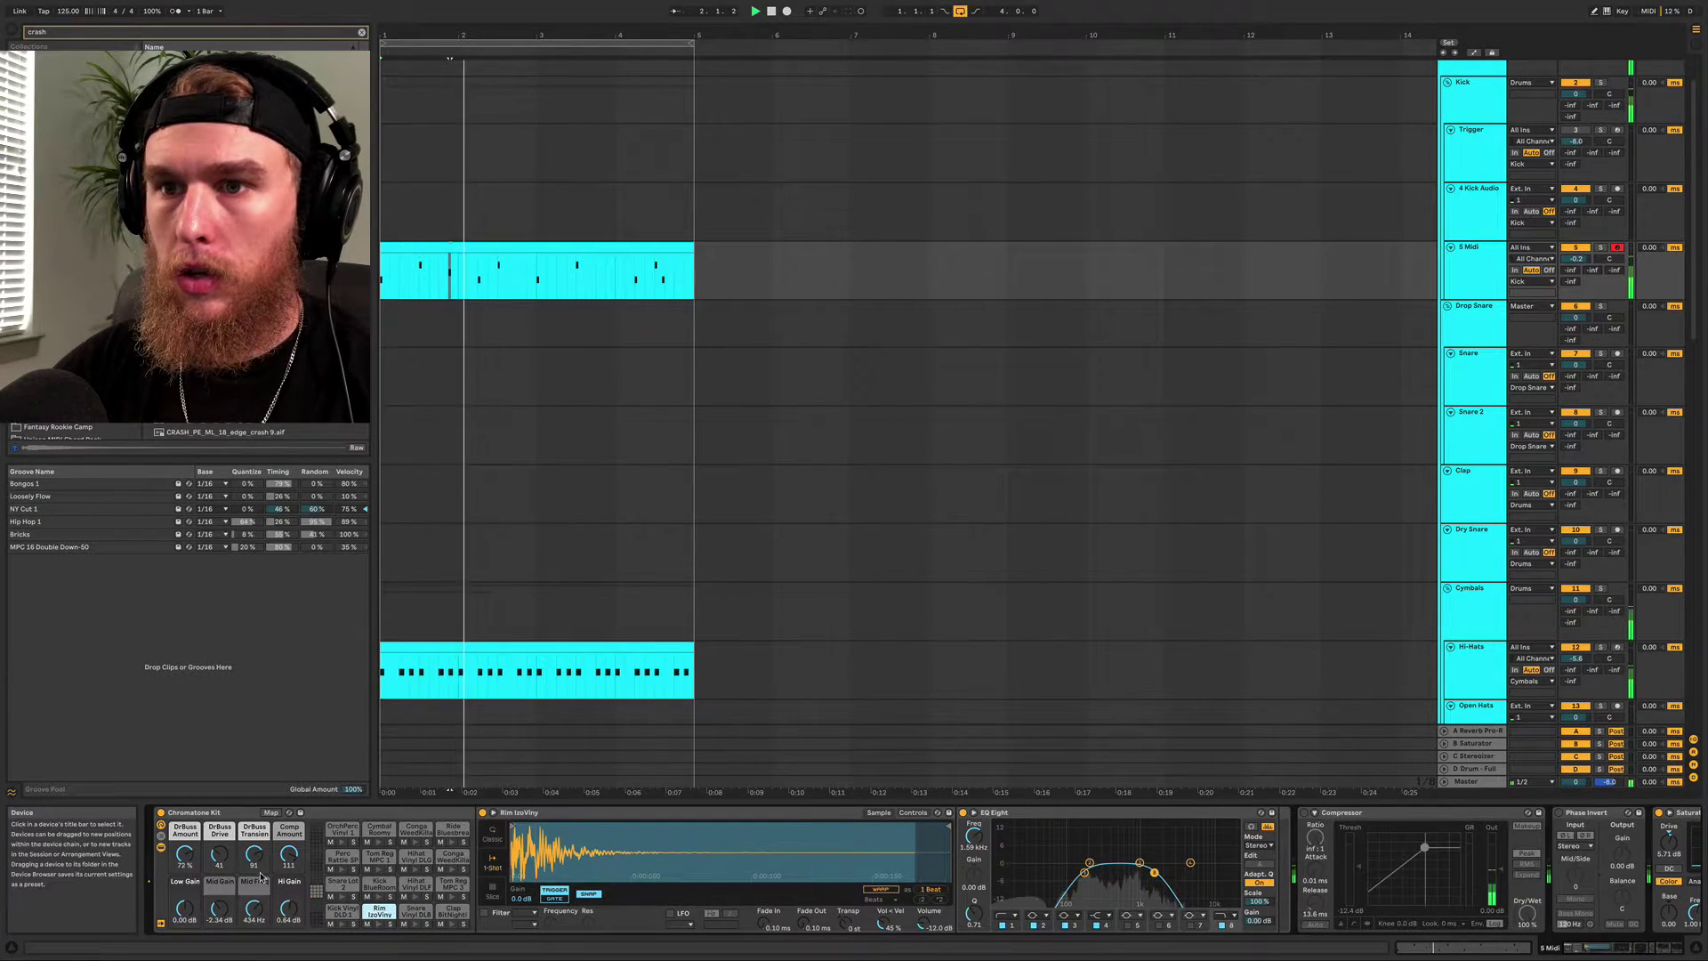
Open the kick and snare MIDI clip and copy it onto the Trigger track
left_click(546, 274)
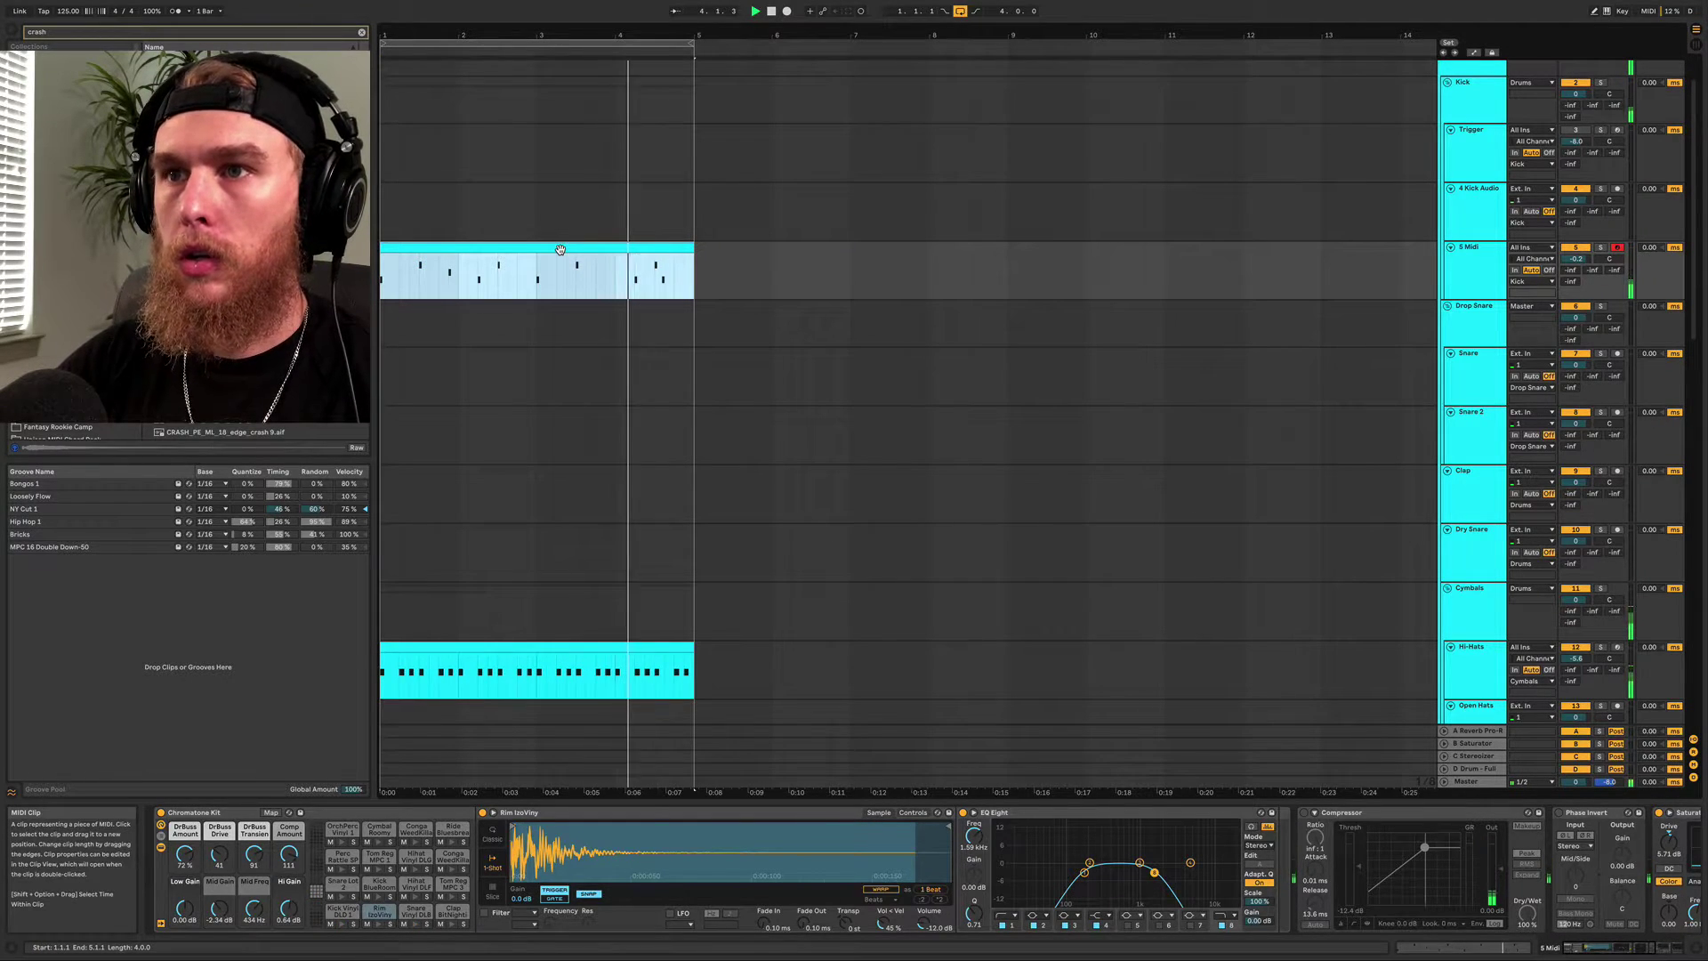
double_click(658, 250)
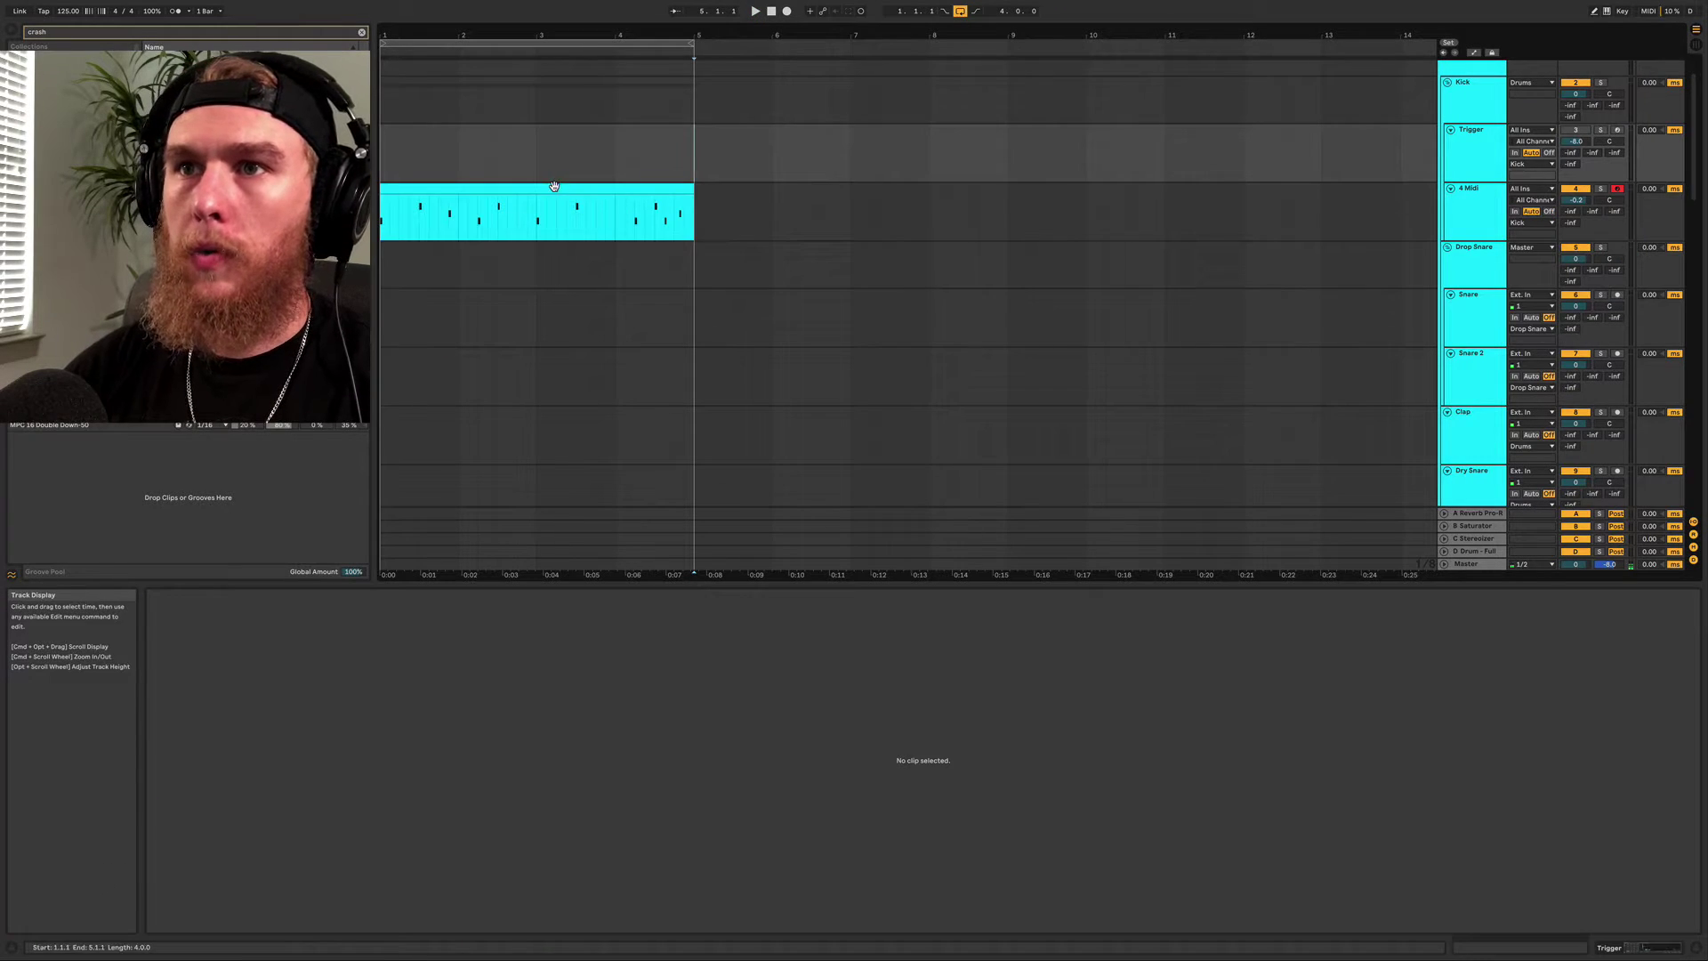
mouse_move(554, 186)
left_mouse_down()
mouse_move(552, 125)
mouse_move(553, 156)
left_mouse_up()
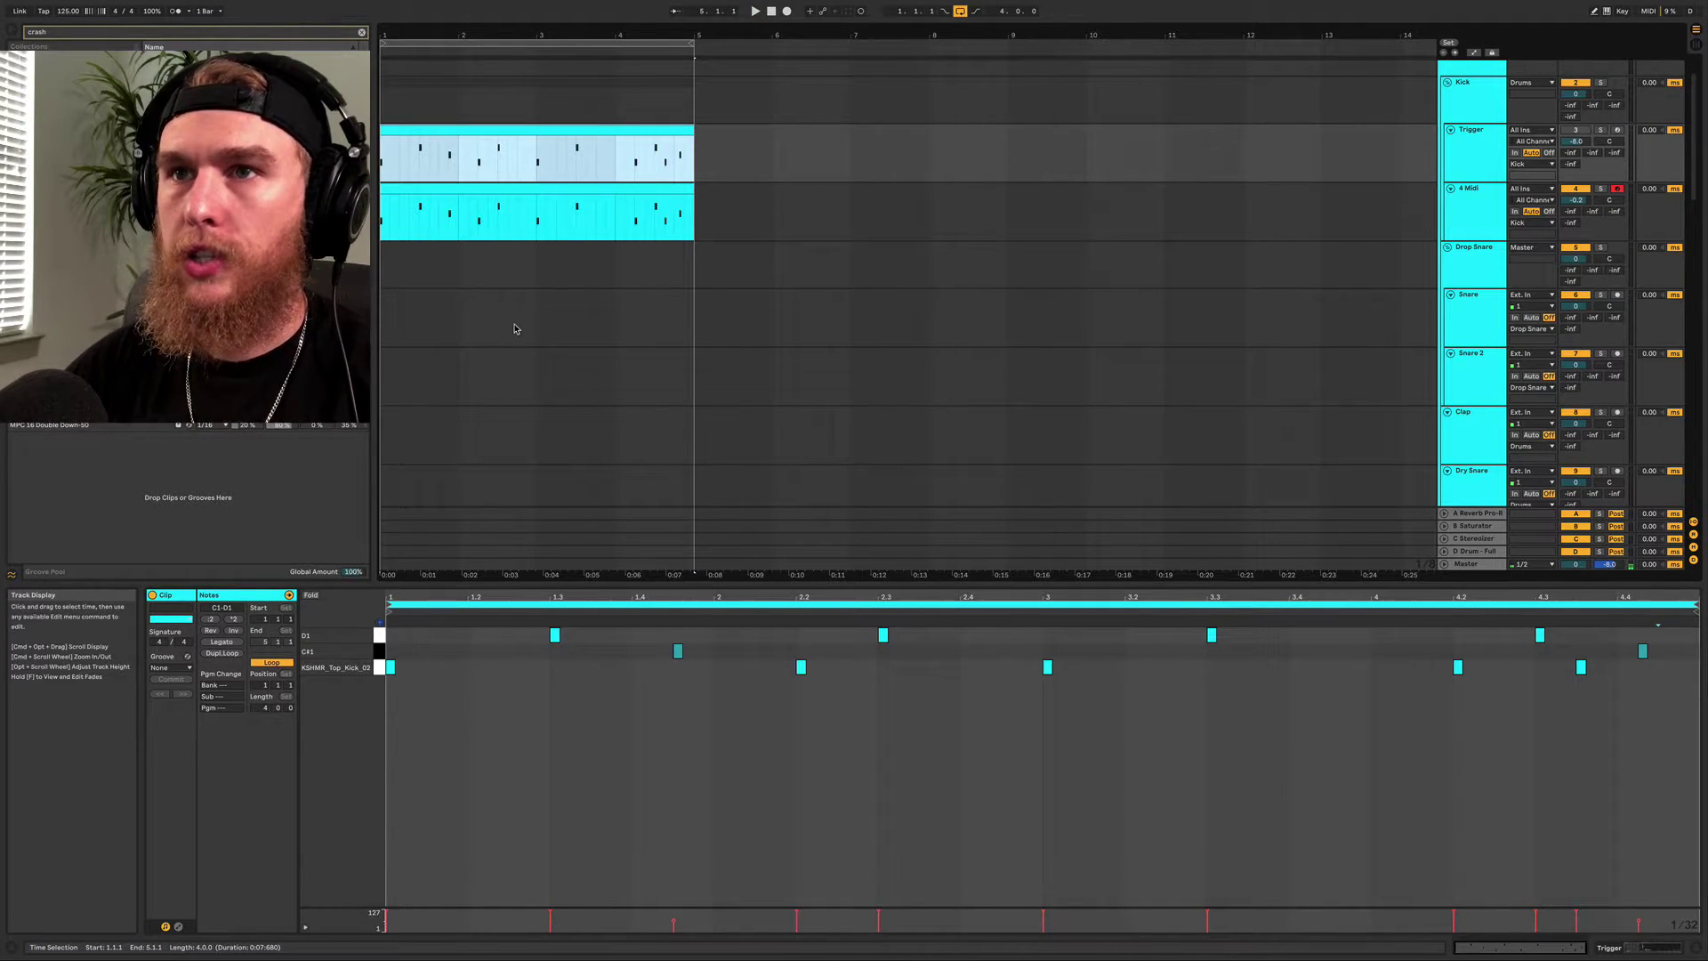
Move all D1 and C#1 notes in the Trigger clip down onto the C1 kick row
left_click(377, 636)
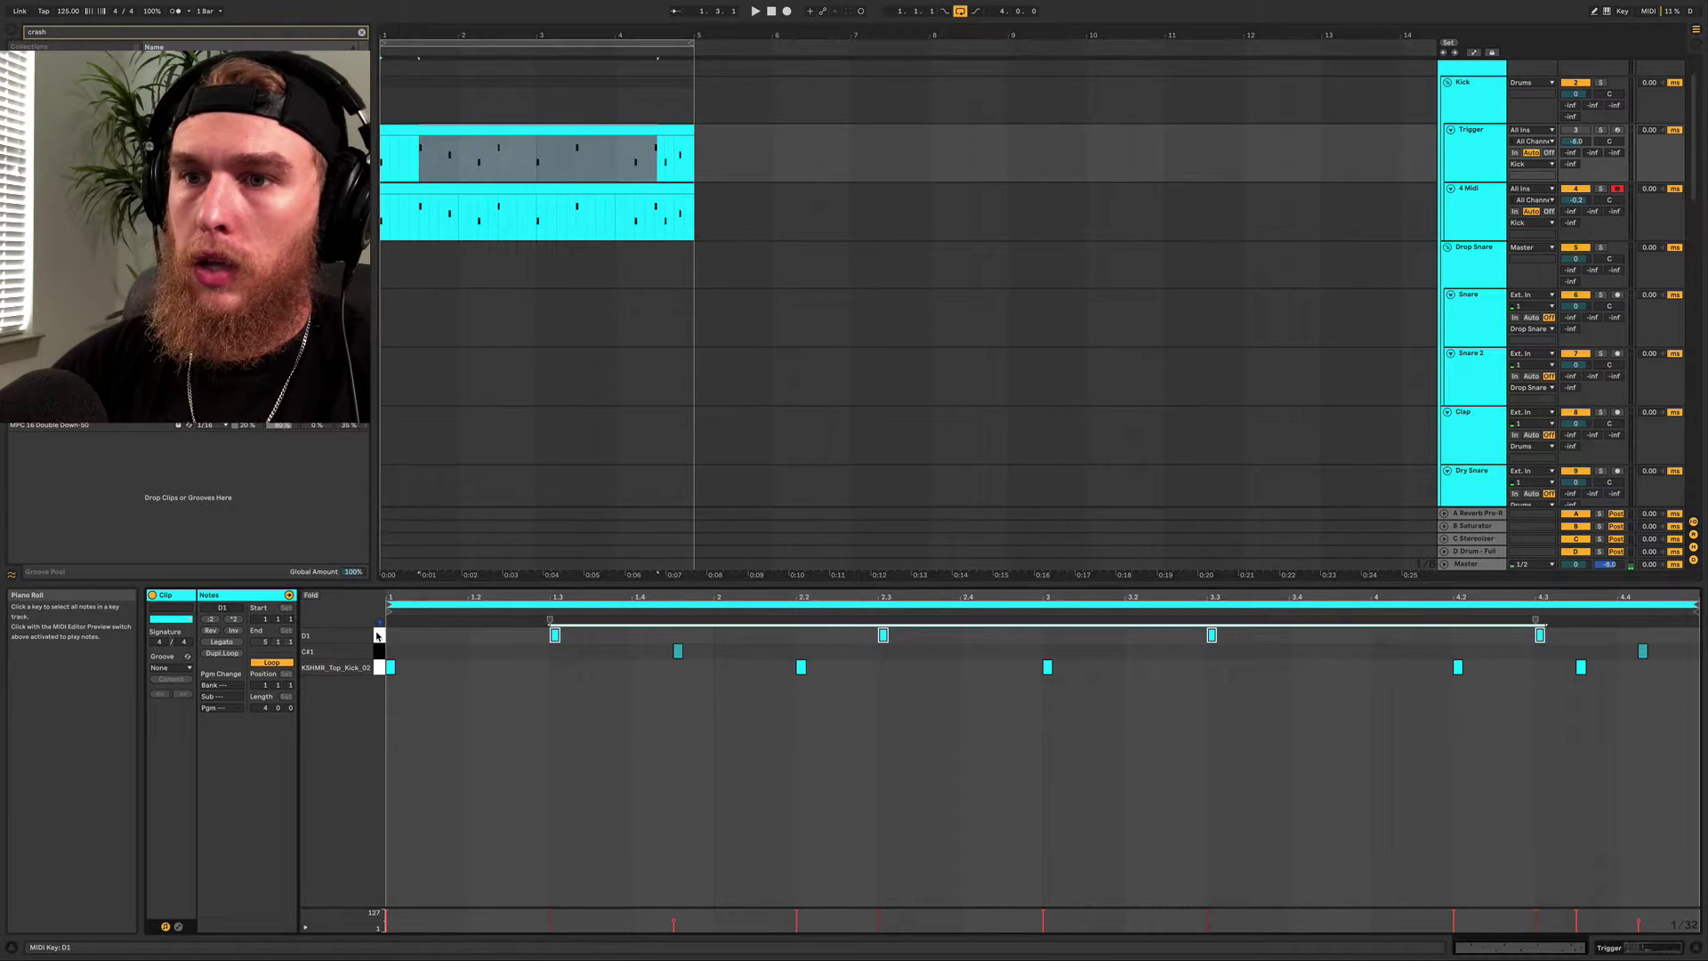
left_click(379, 650)
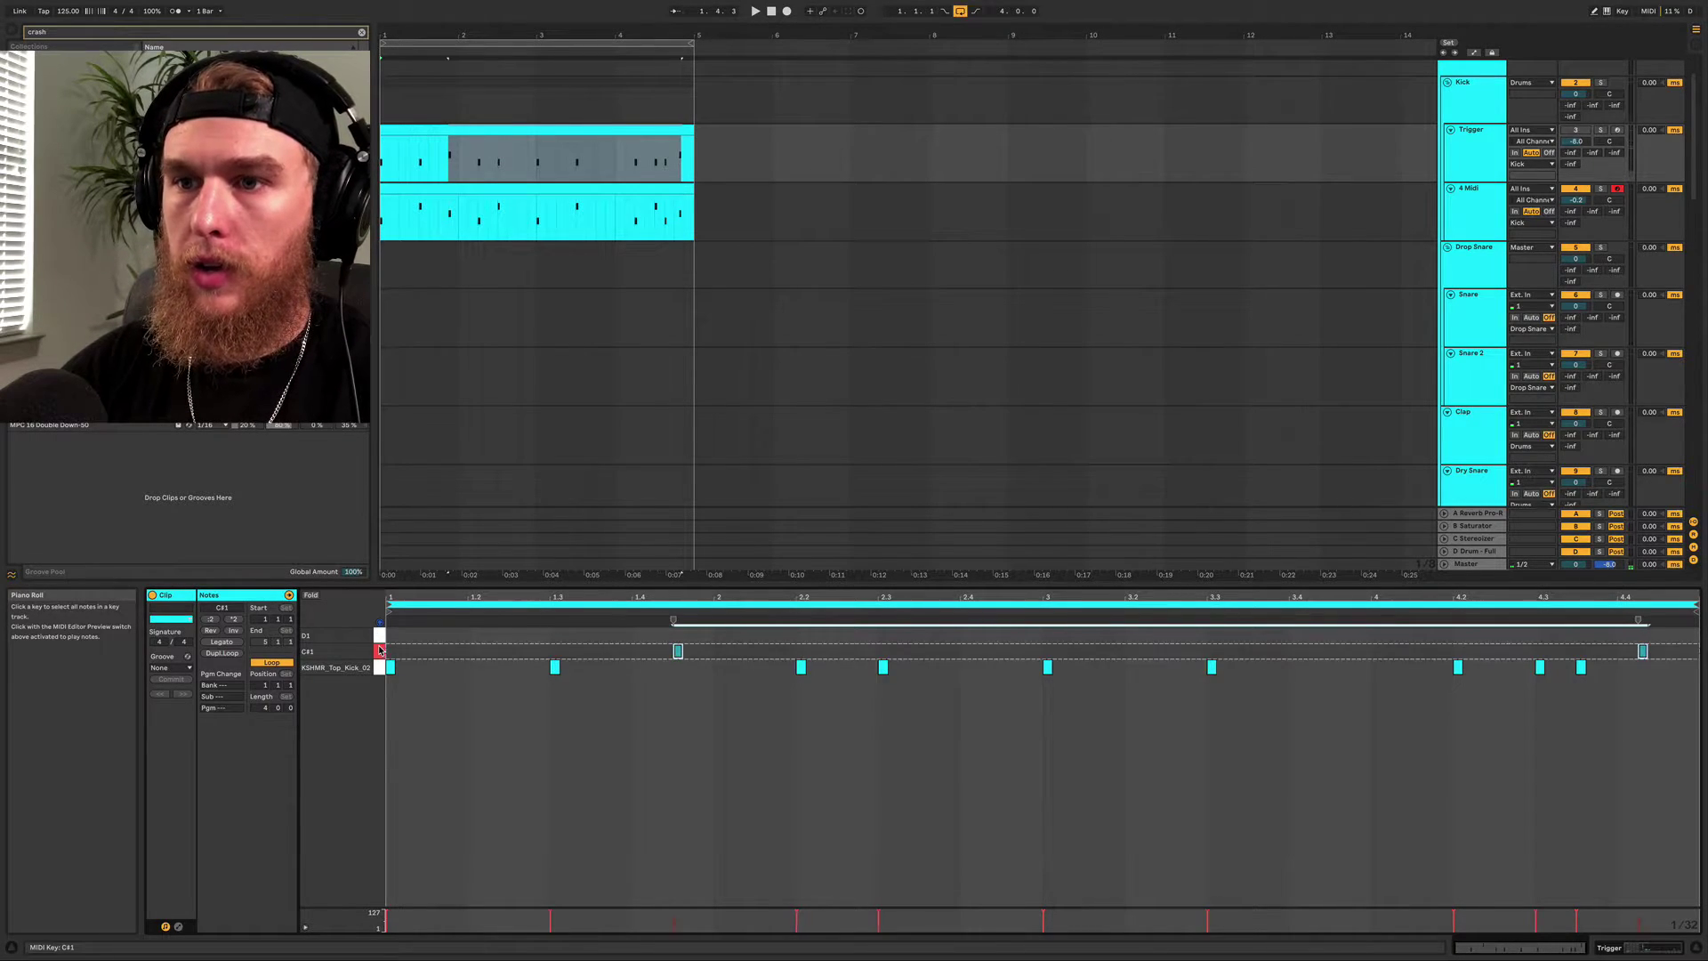
left_click(502, 129)
Collapse the Trigger track and select the drum clip on the 4 Midi track
left_click(1485, 151)
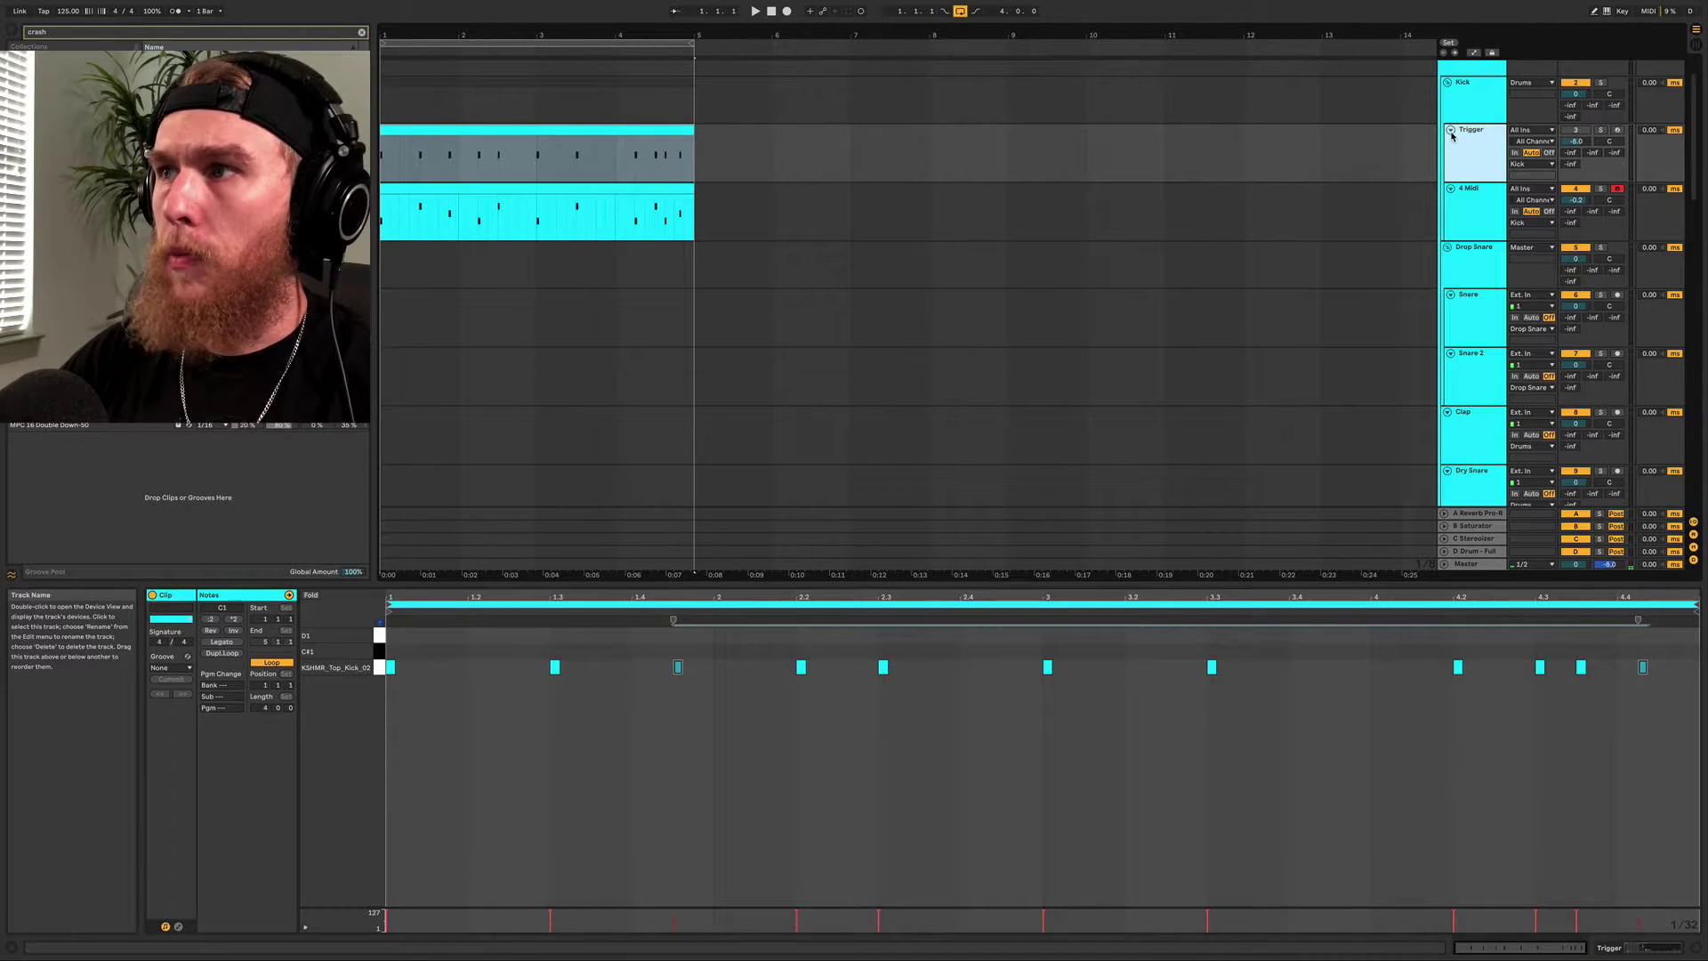
left_click(1451, 131)
left_click(1469, 167)
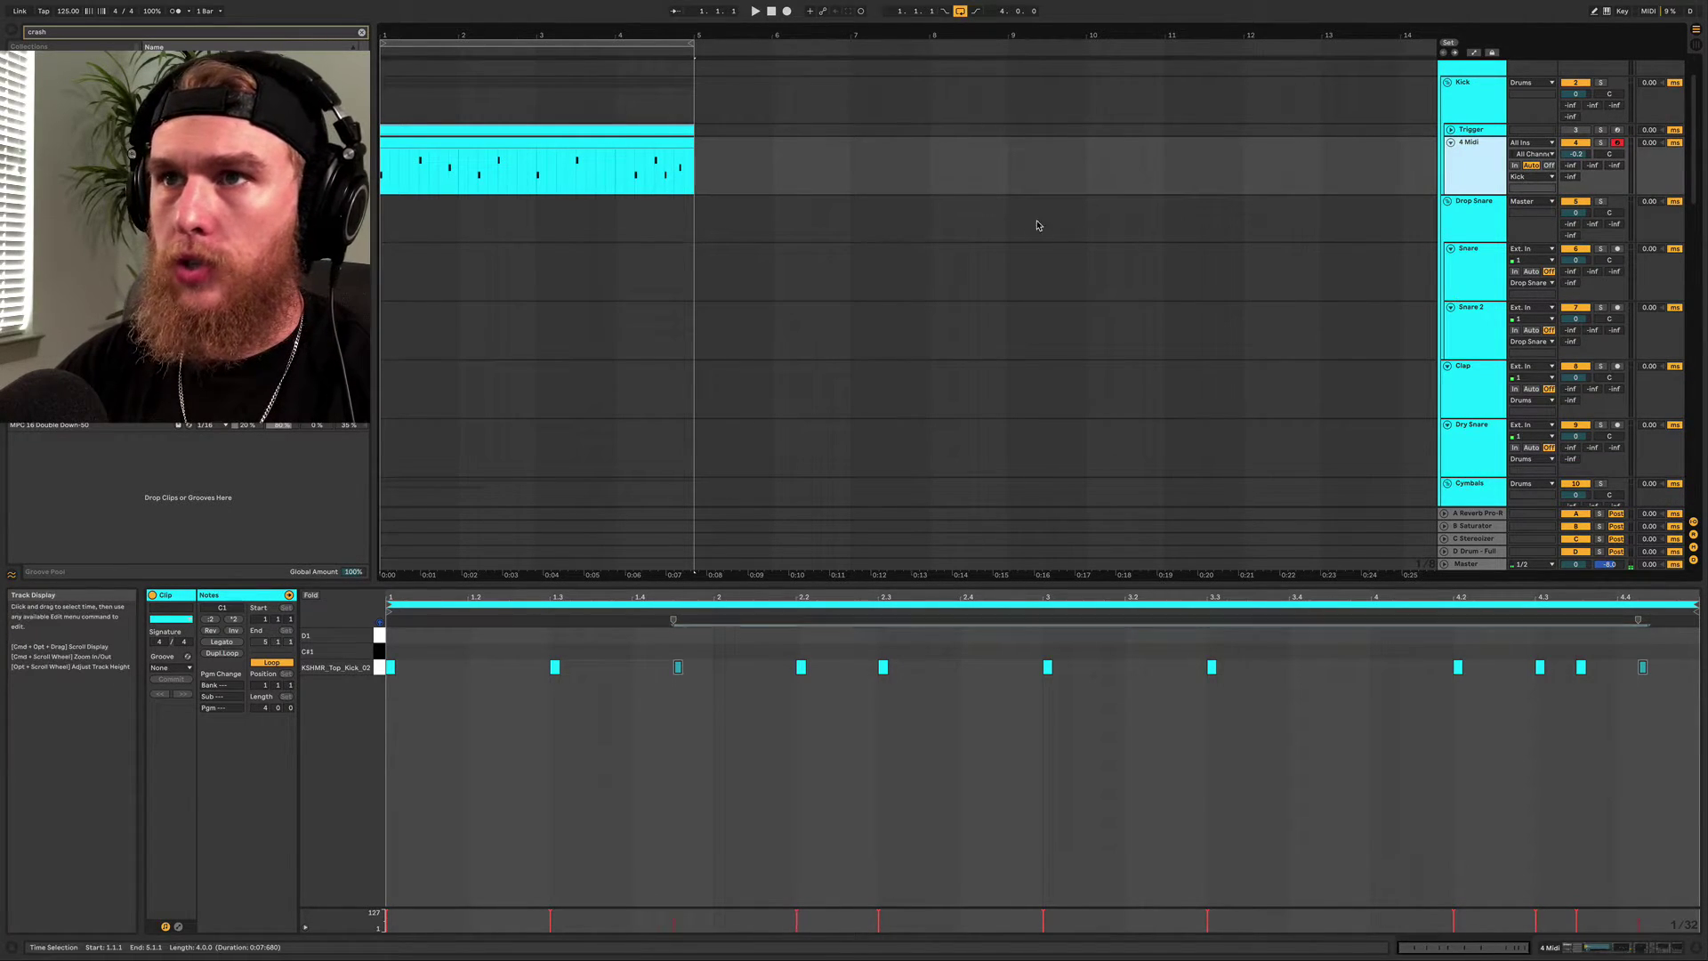
left_click(614, 145)
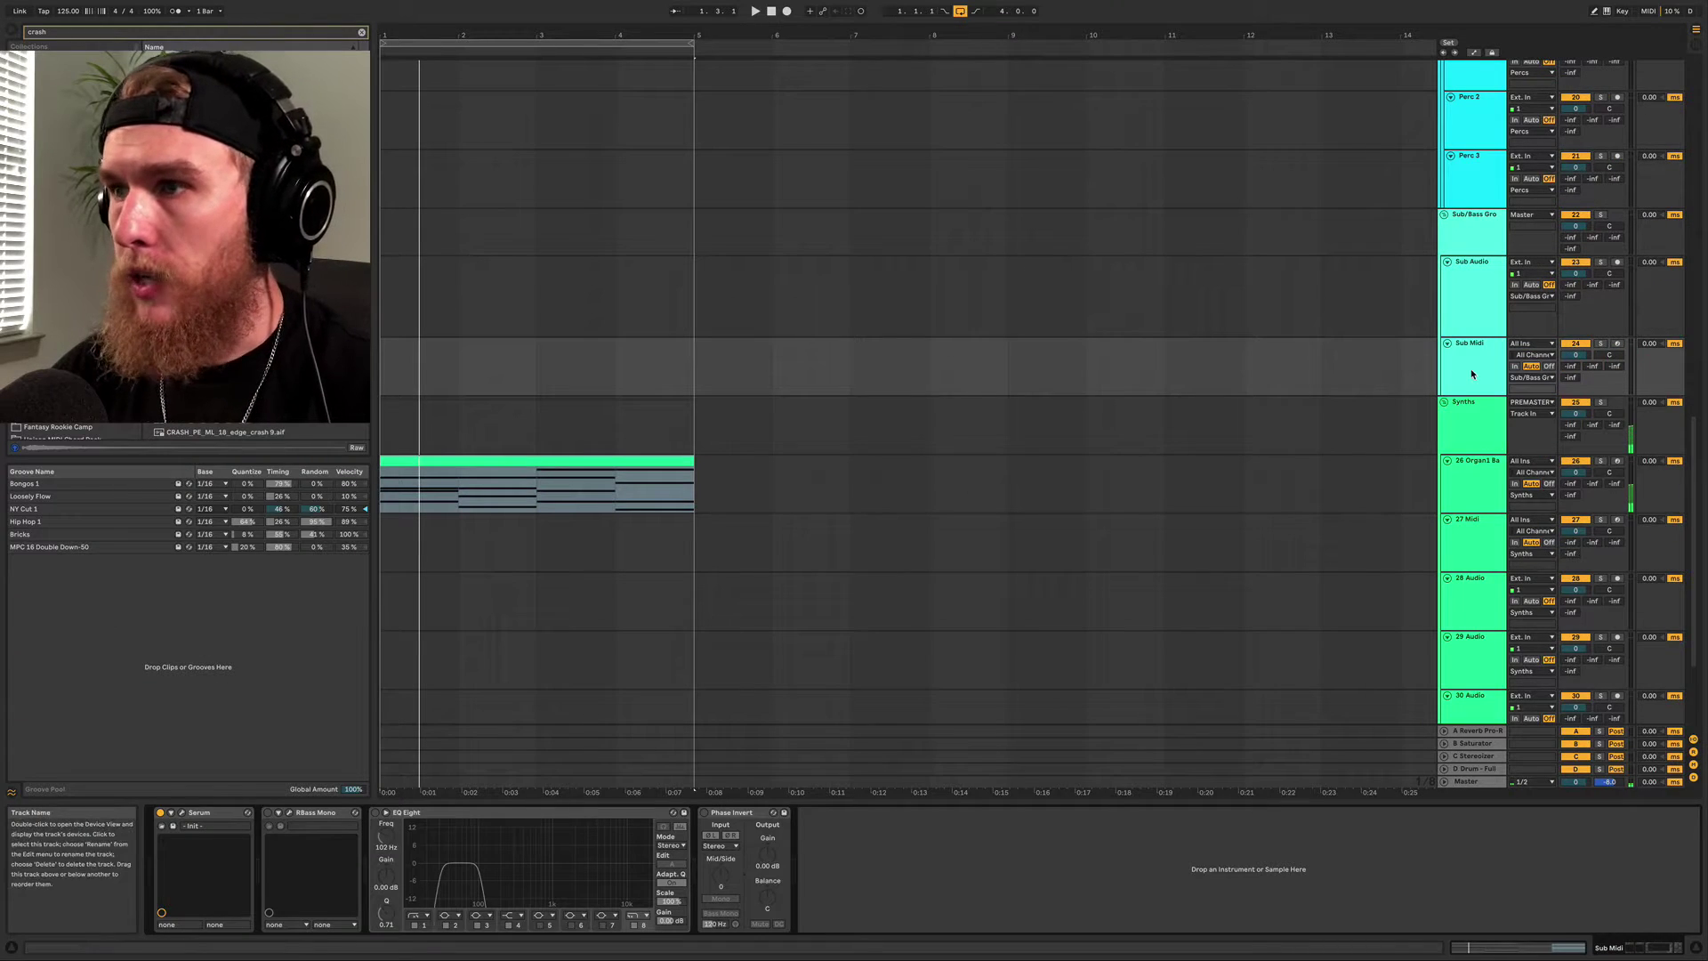
Set up the Electric Bass Palm instrument chain on the Sub Midi track and toggle band 8 of its EQ Eight
left_click(1472, 373)
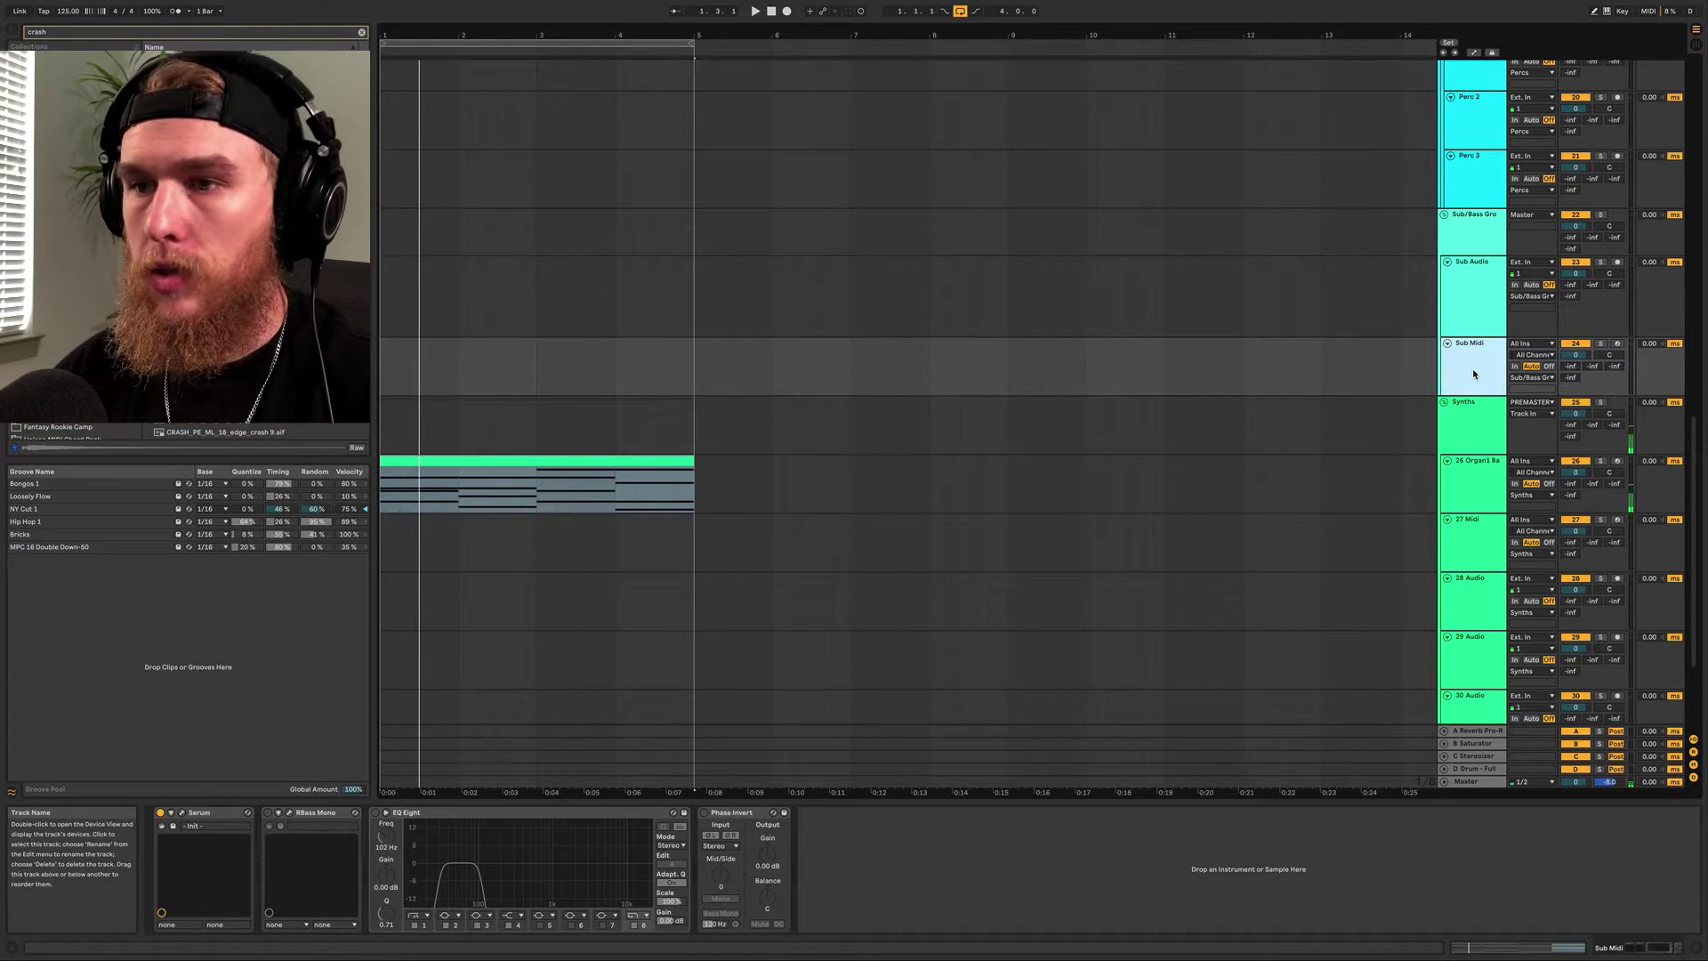
right_click(1473, 373)
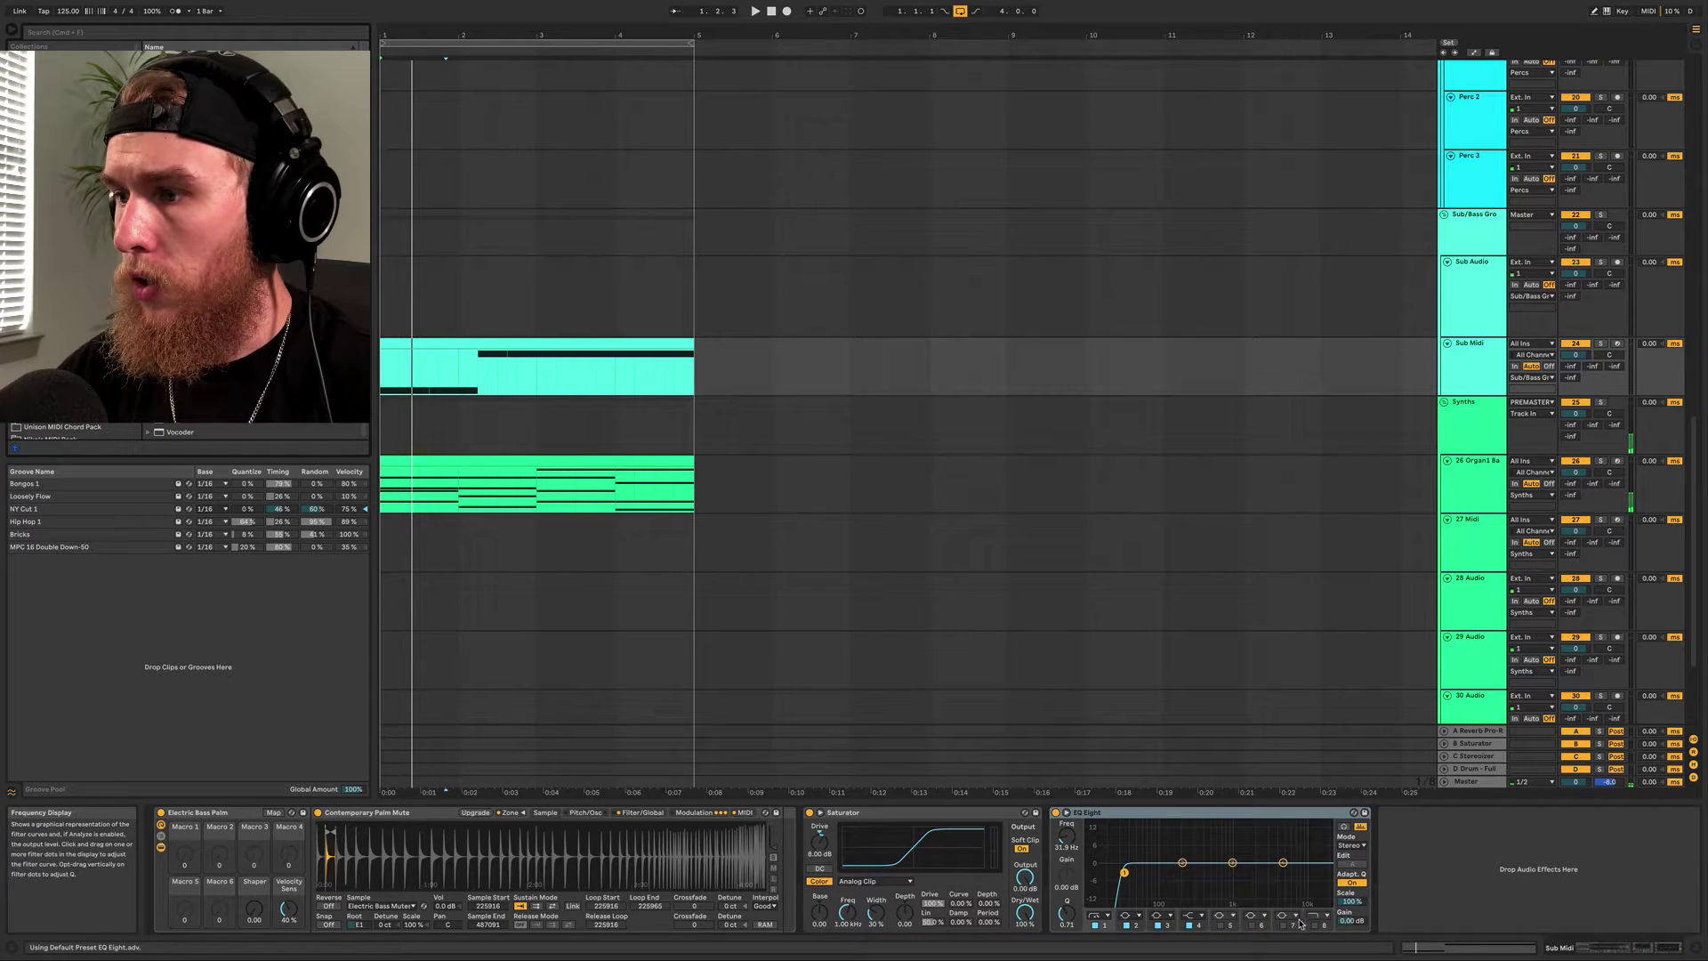
left_click(1314, 925)
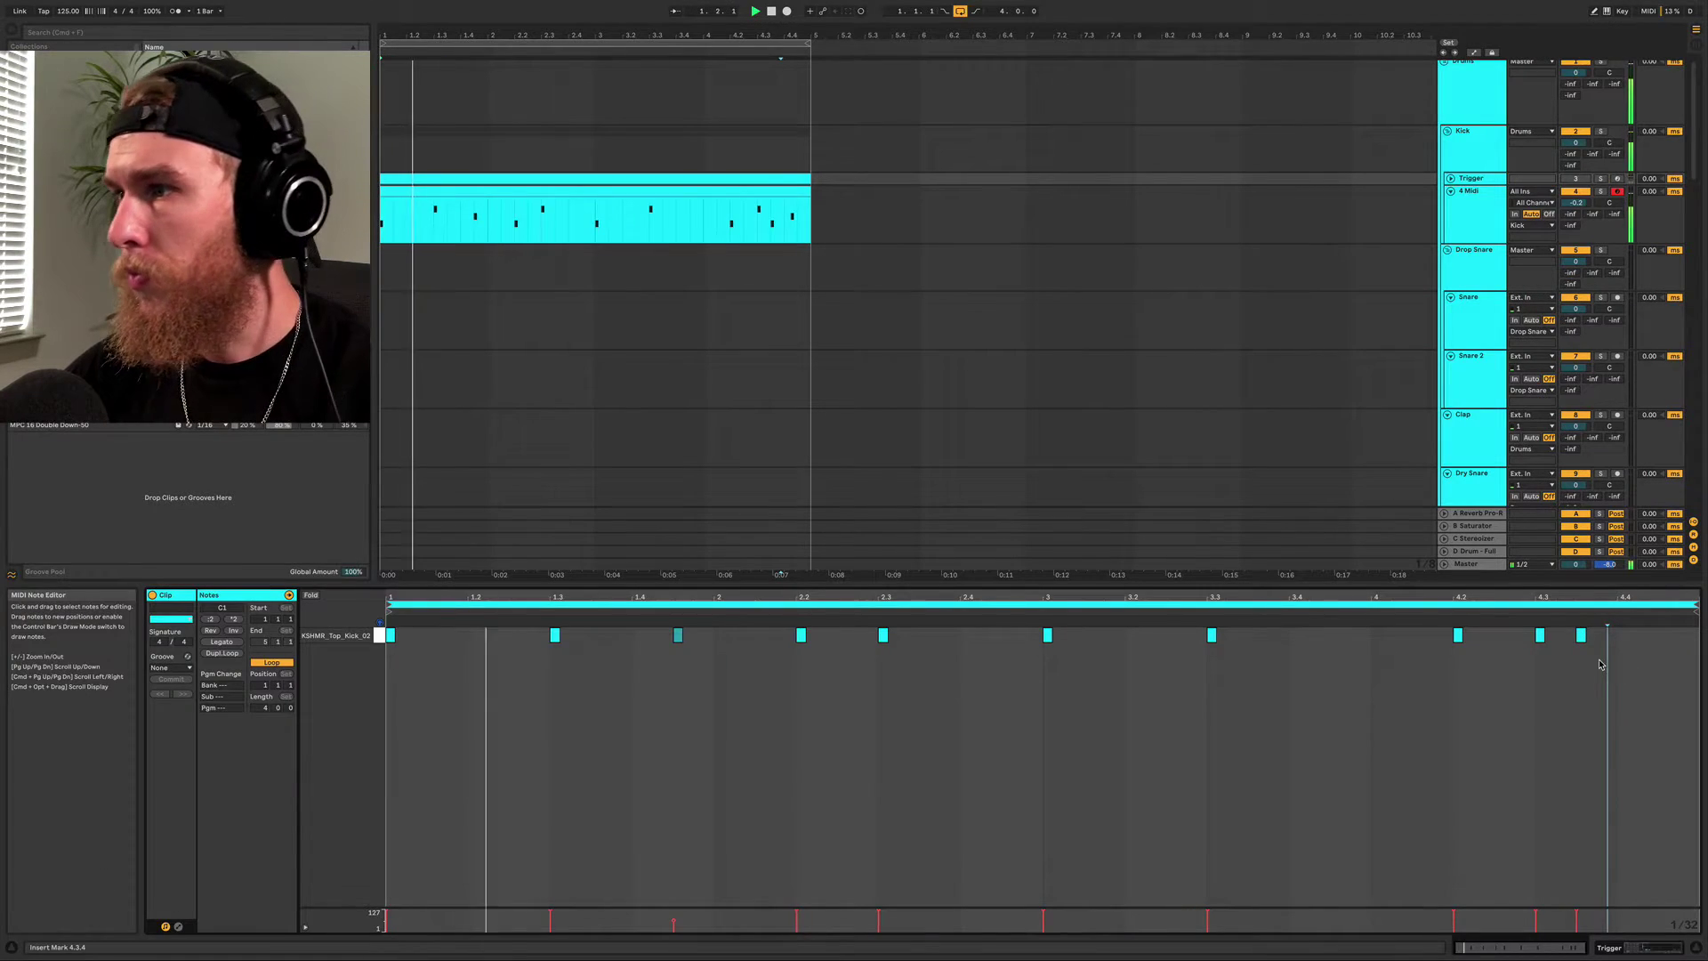
Delete the low-velocity note at 1.4.3 from the Trigger clip during playback and collapse the 4 Midi track
double_click(678, 635)
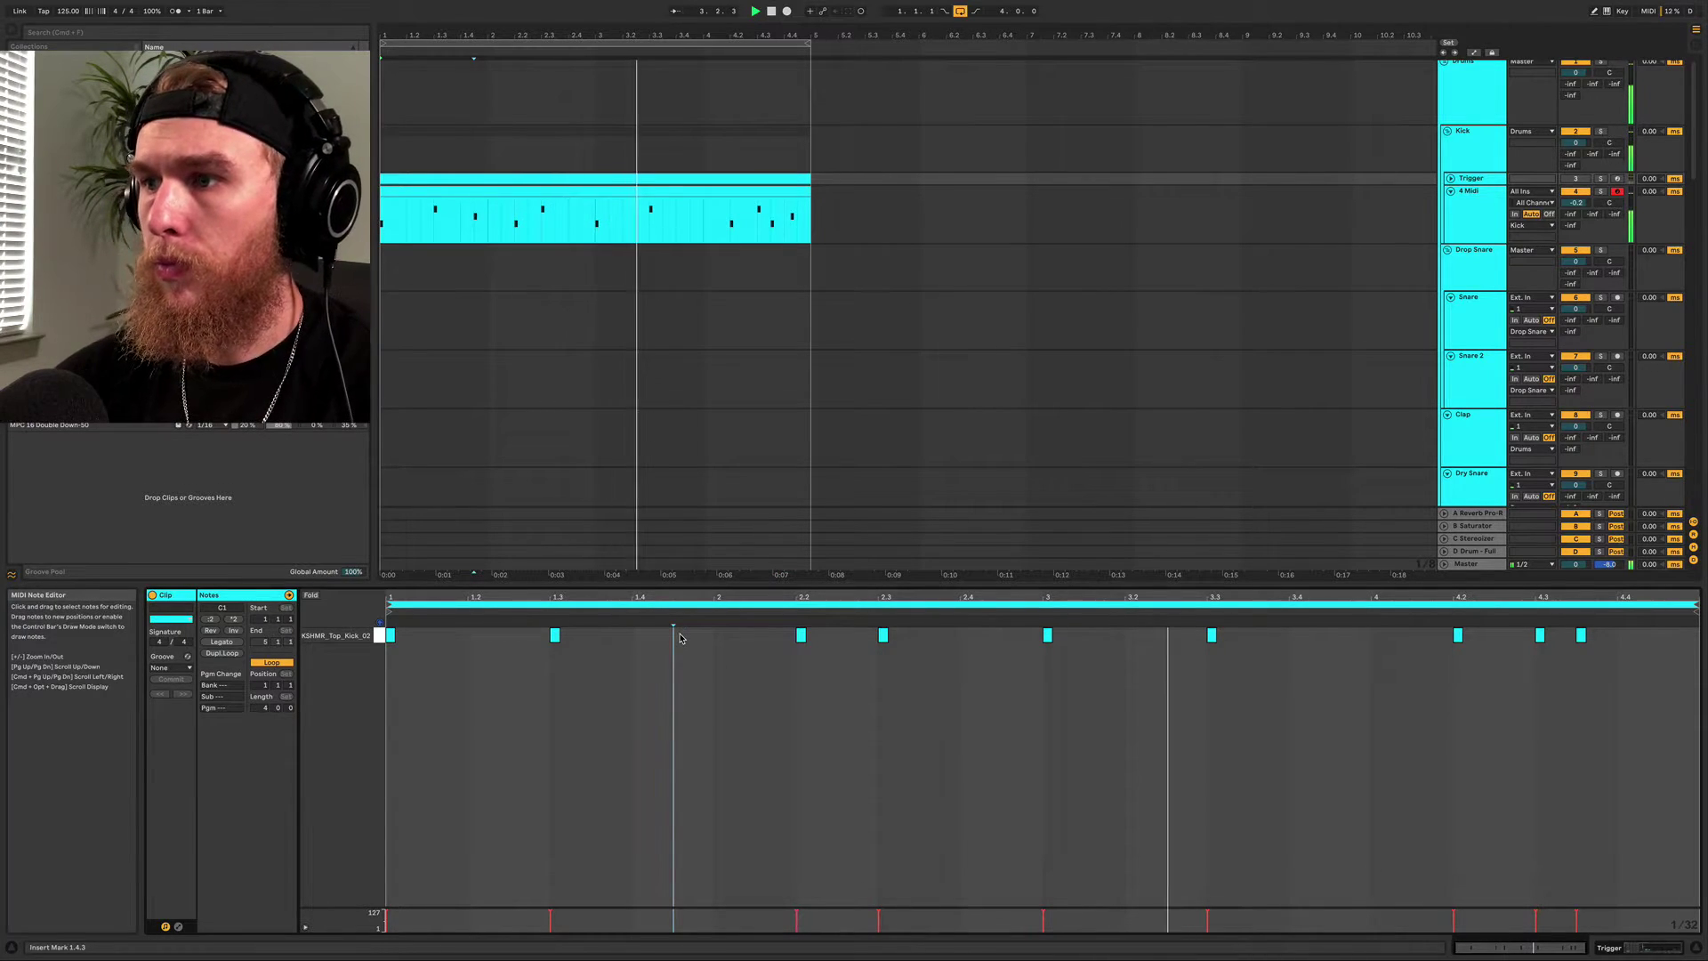
scroll(717, 217, "down", 2)
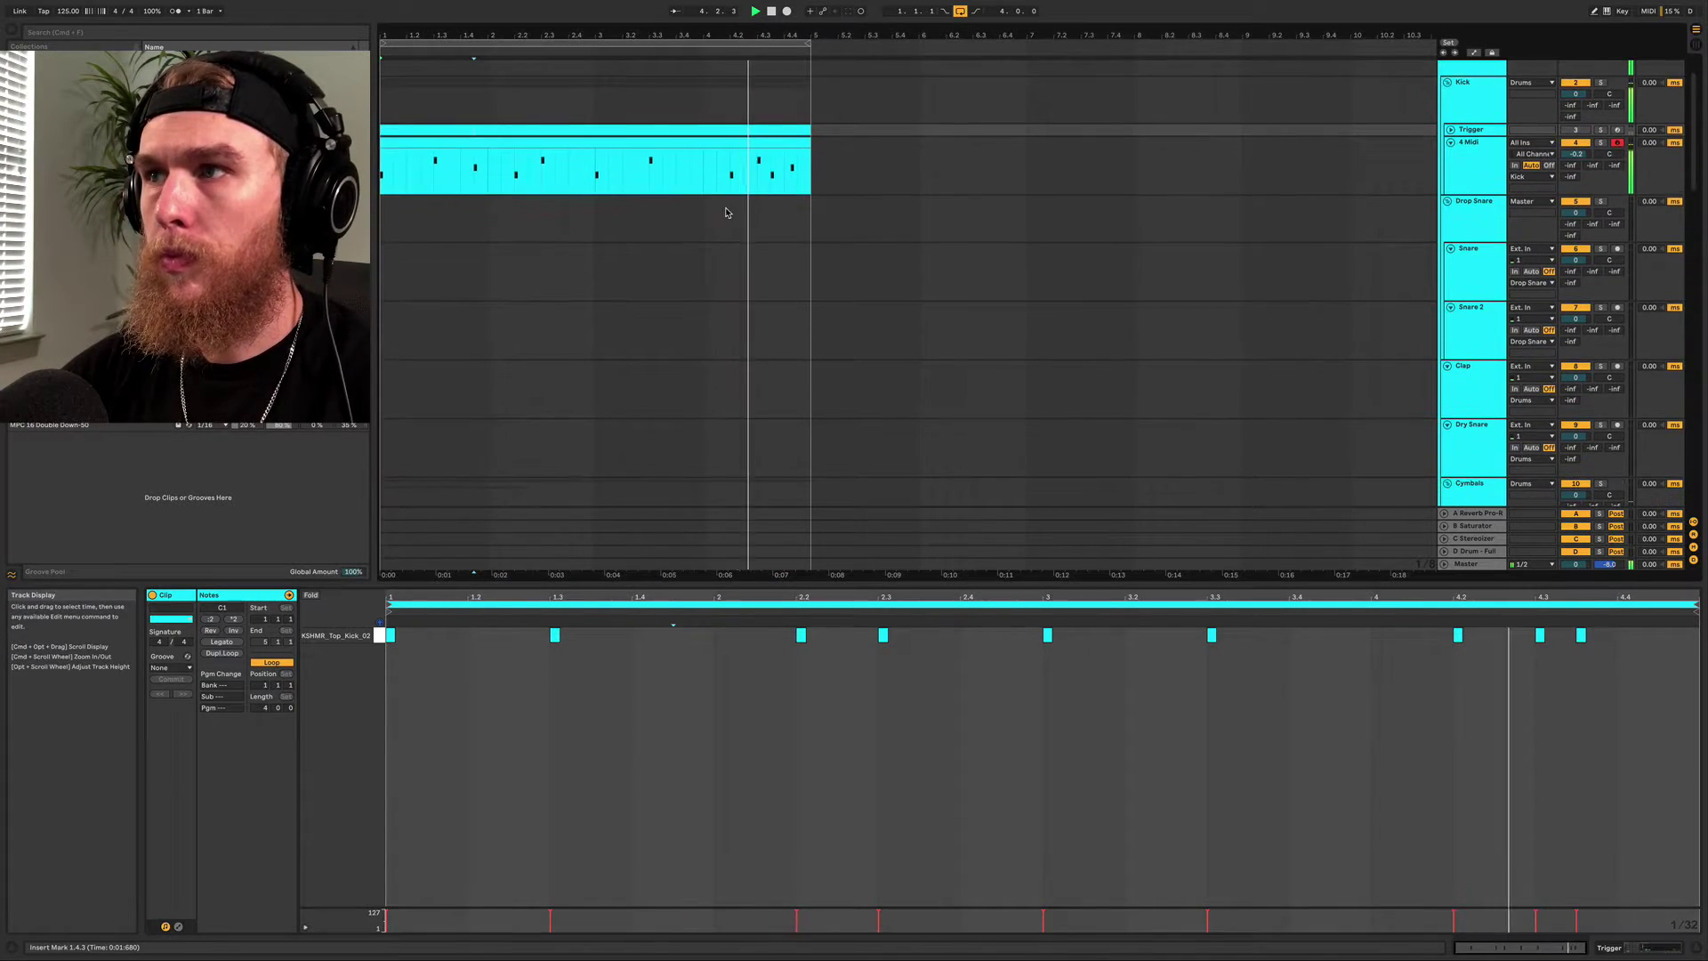
scroll(839, 320, "down", 10)
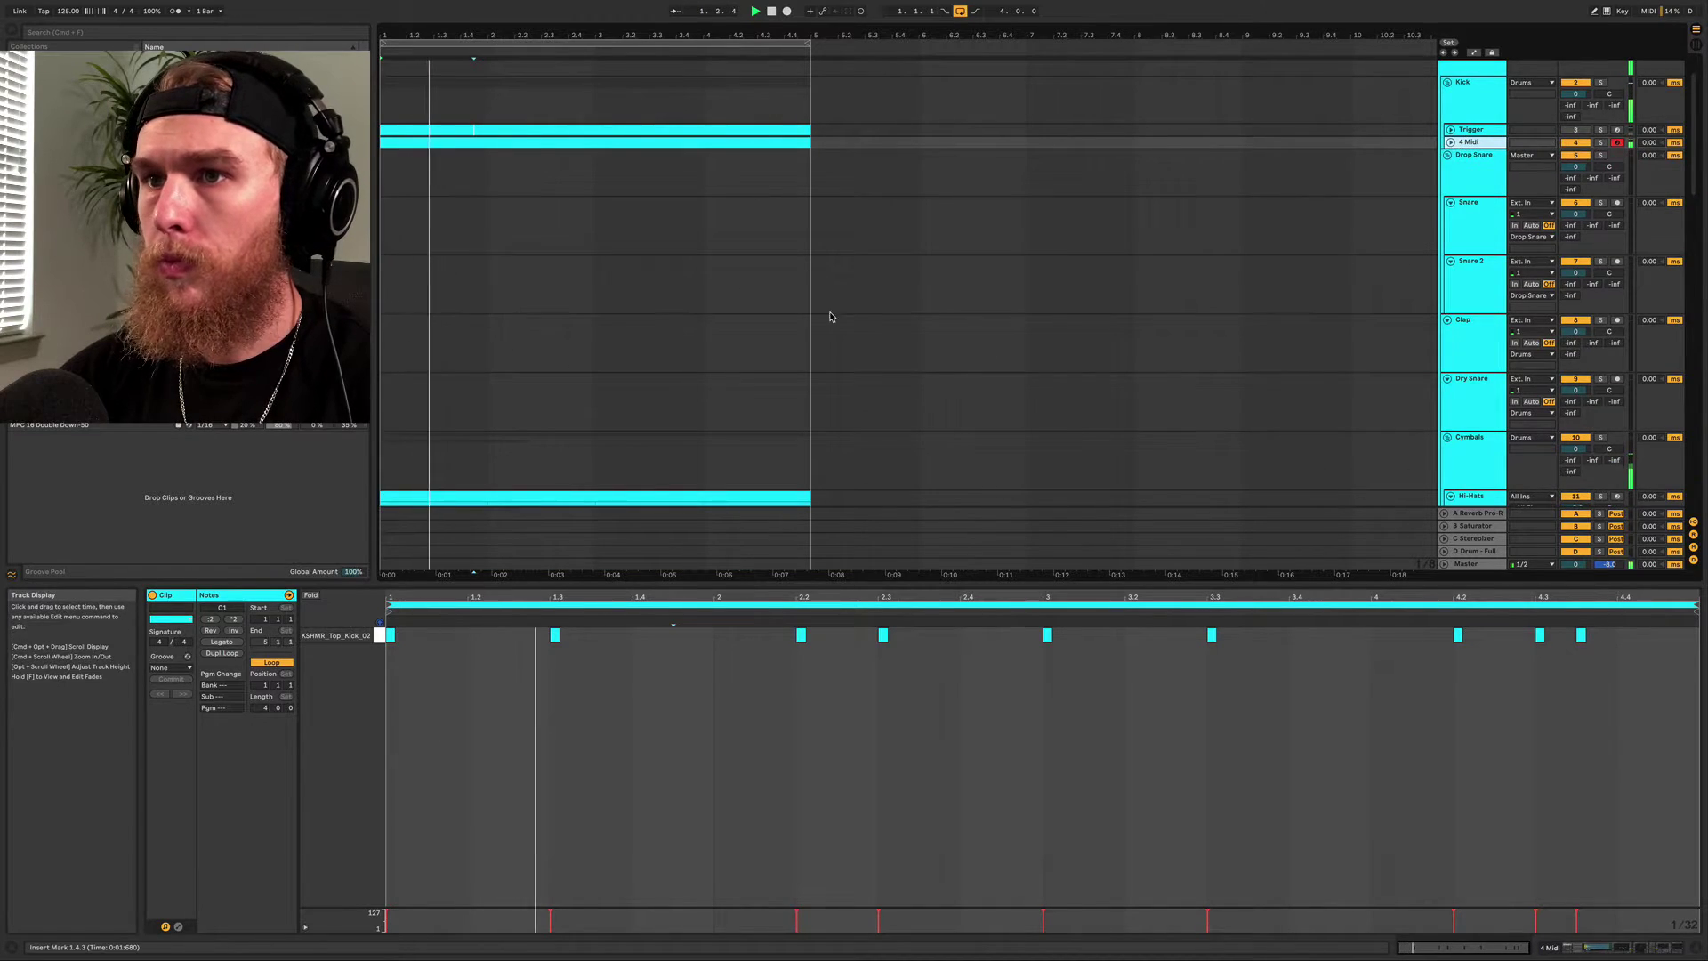
scroll(690, 305, "down", 10)
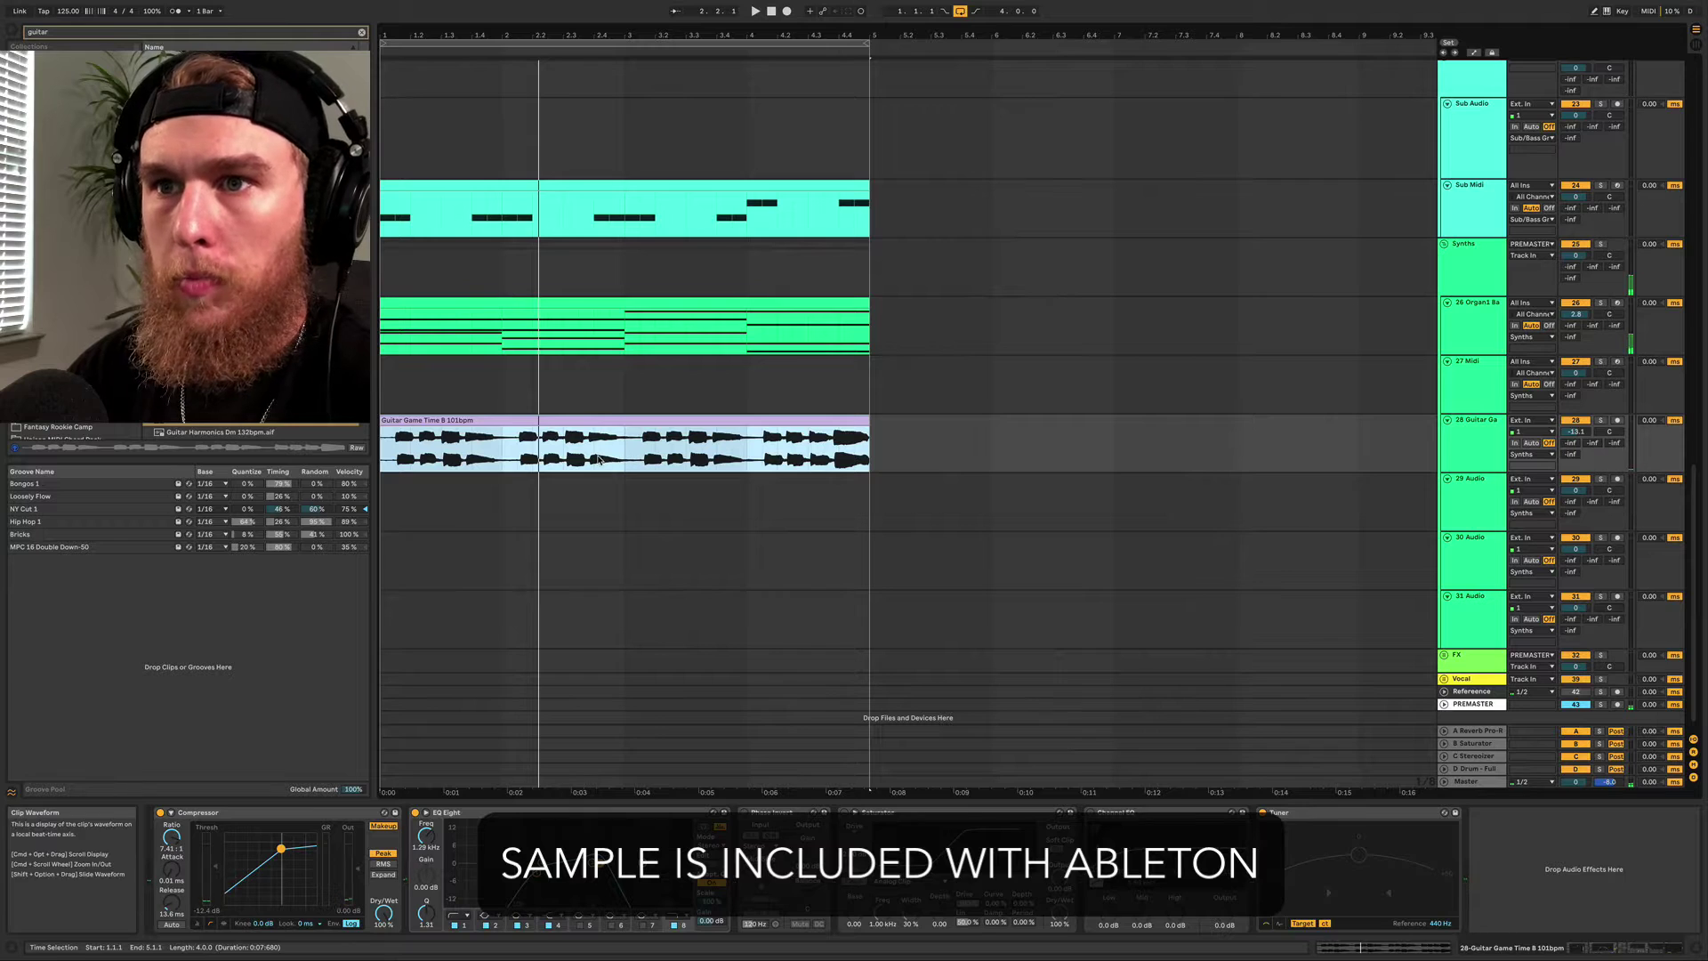
Open the Guitar Game Time B 101bpm clip and try transposing it up to 1 st
left_click(554, 420)
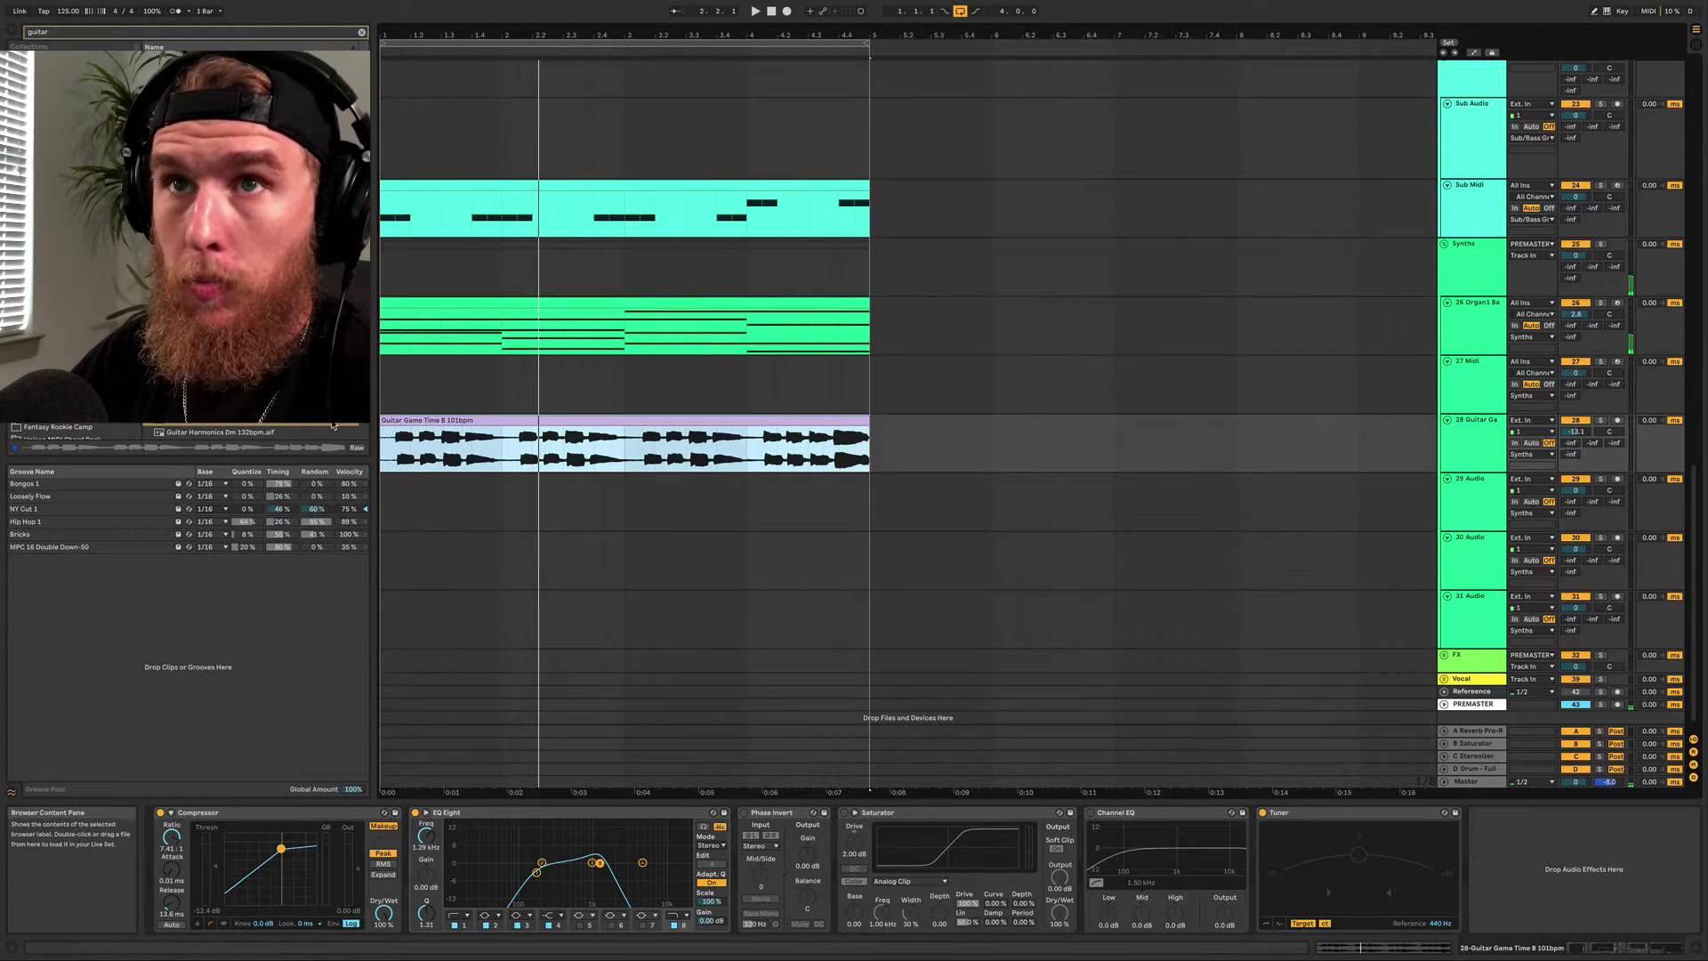
left_click(761, 468)
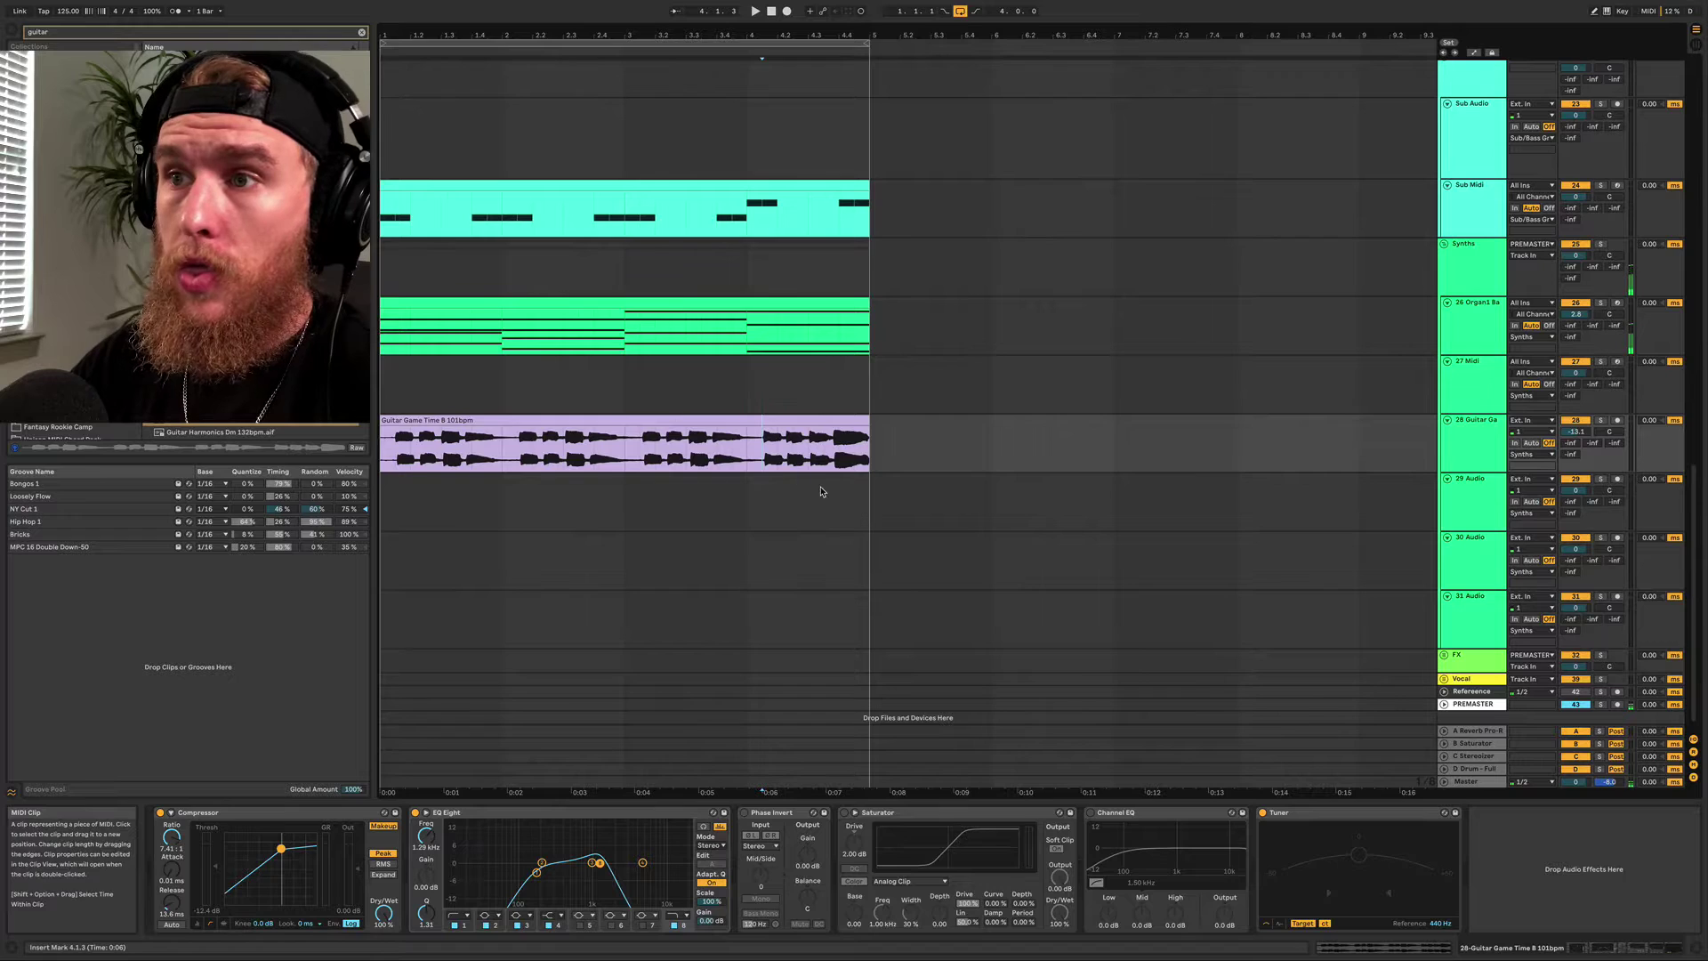
double_click(478, 422)
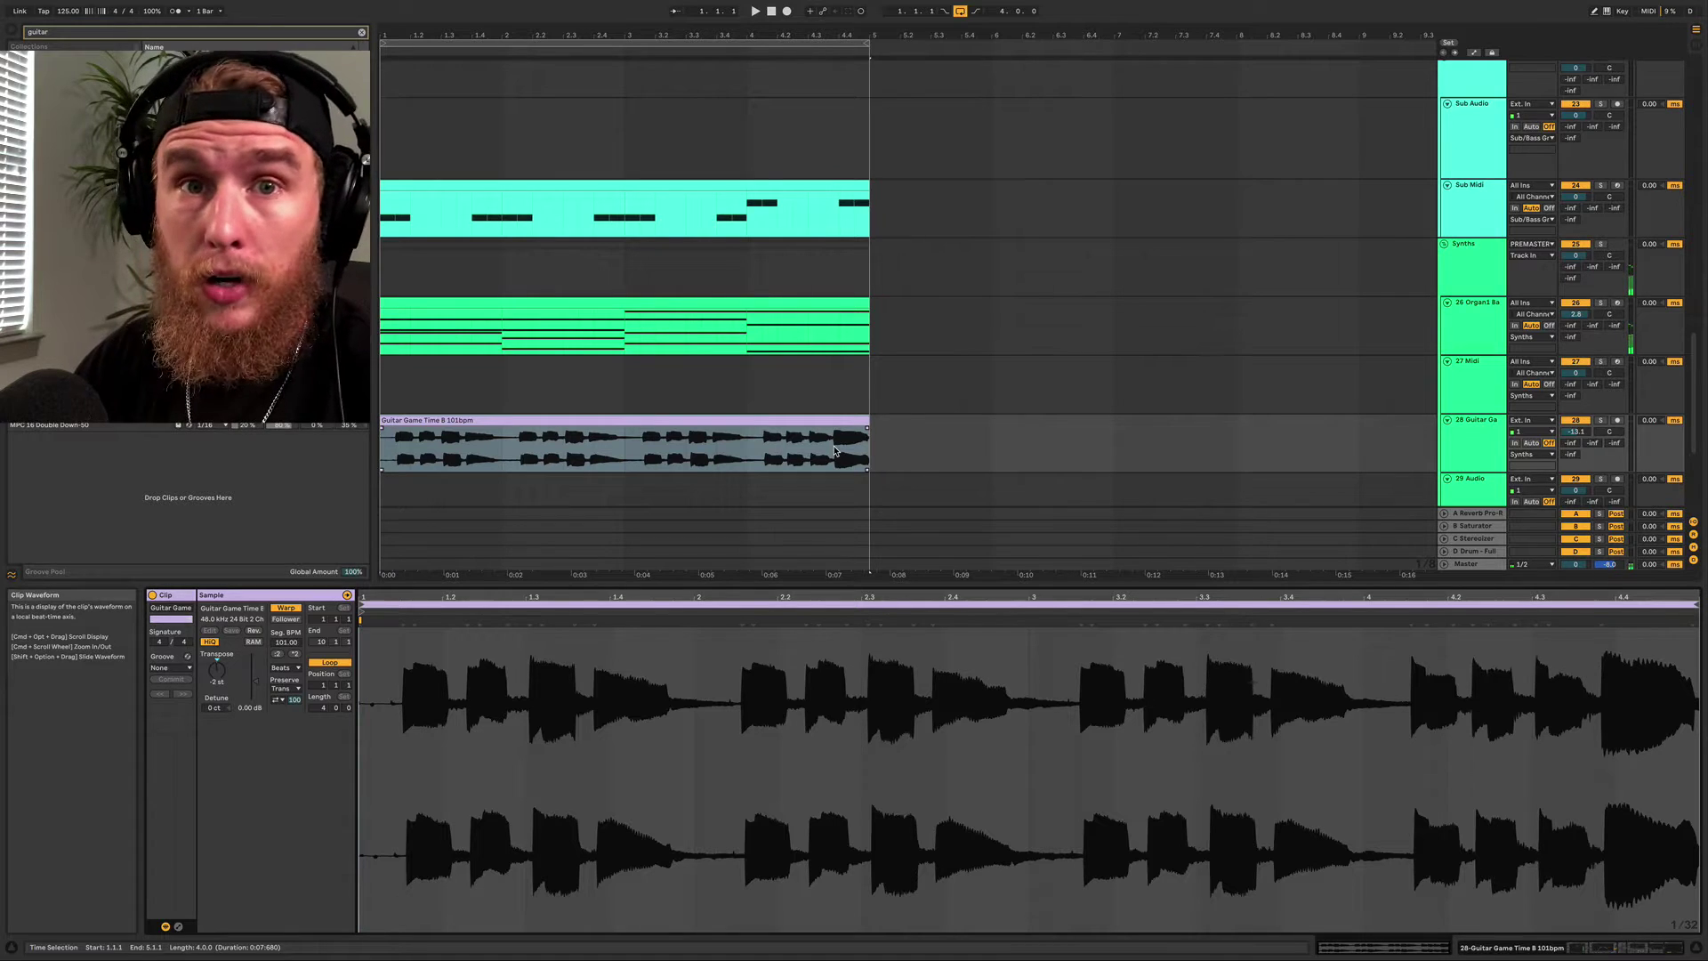
left_click_drag(218, 678, 217, 669)
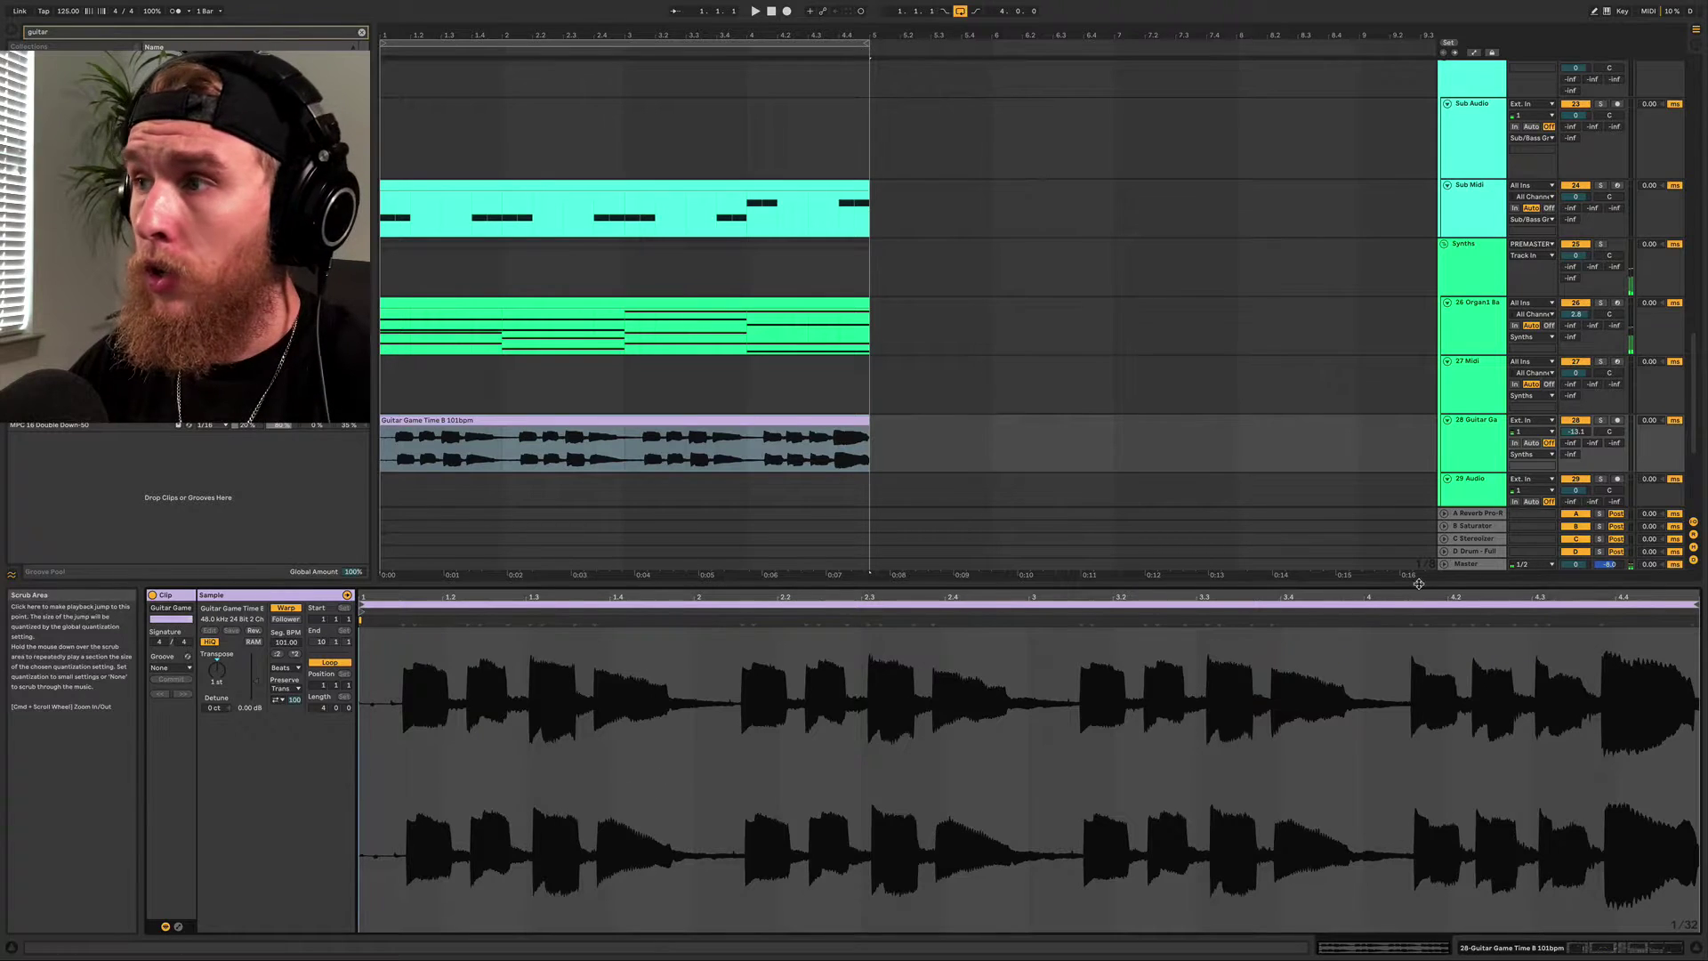
Play the loop and read the guitar's pitch in the Tuner on the guitar track
left_click(1472, 419)
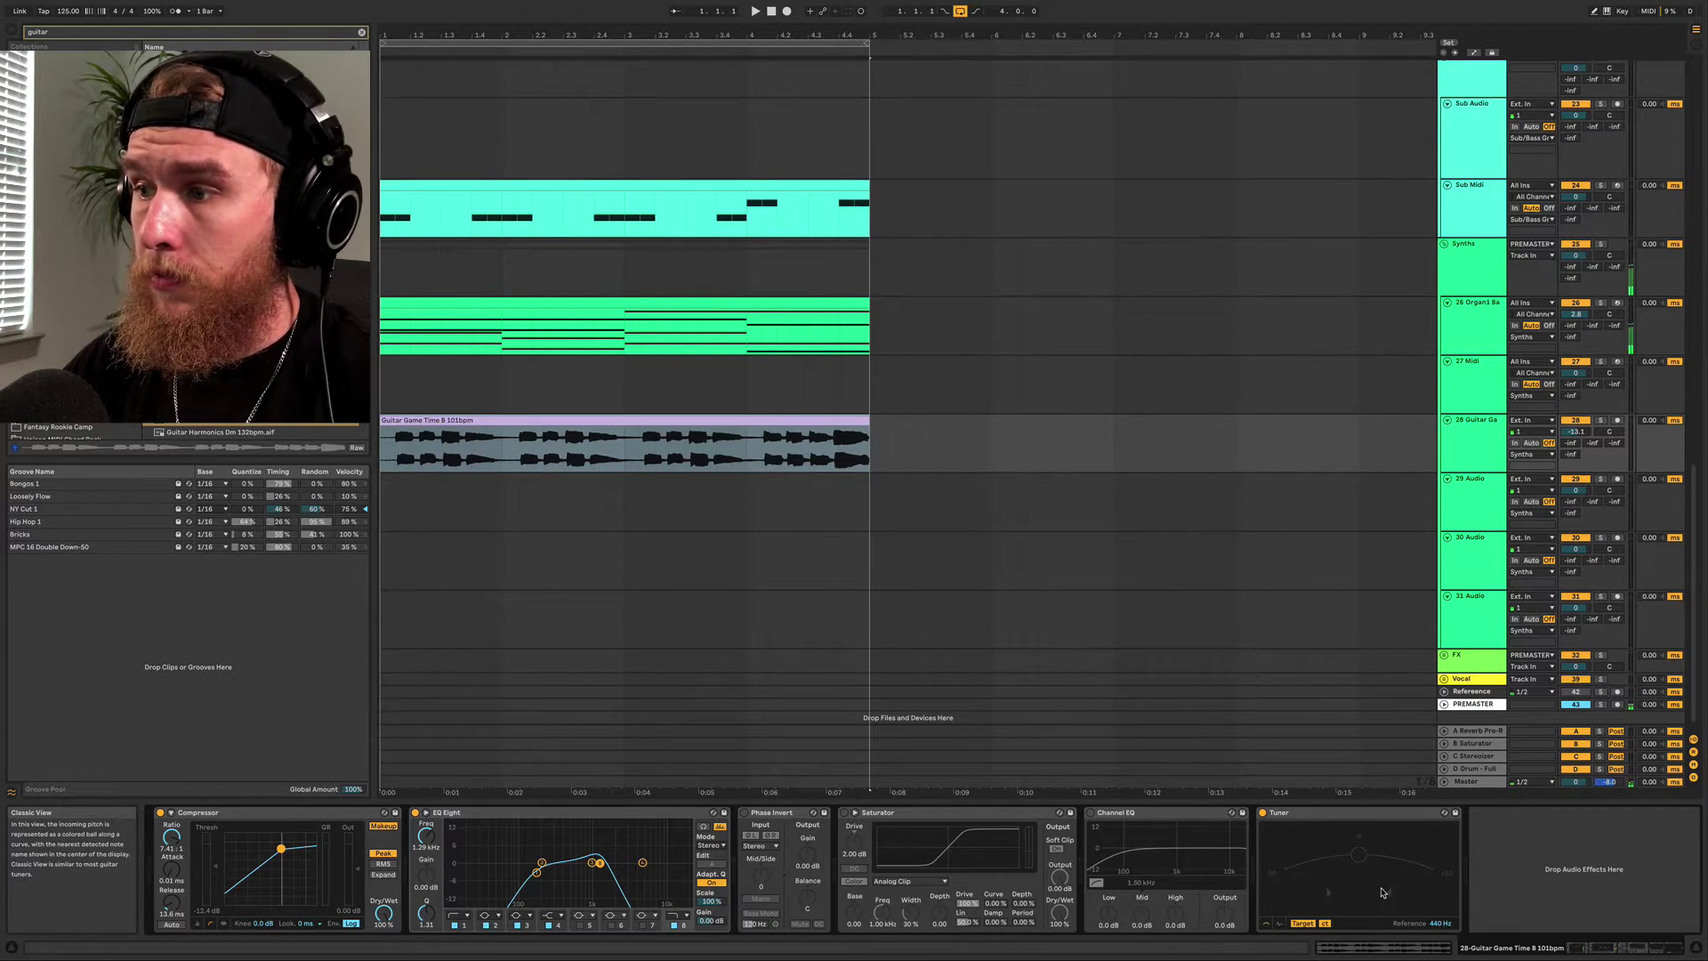
key("space")
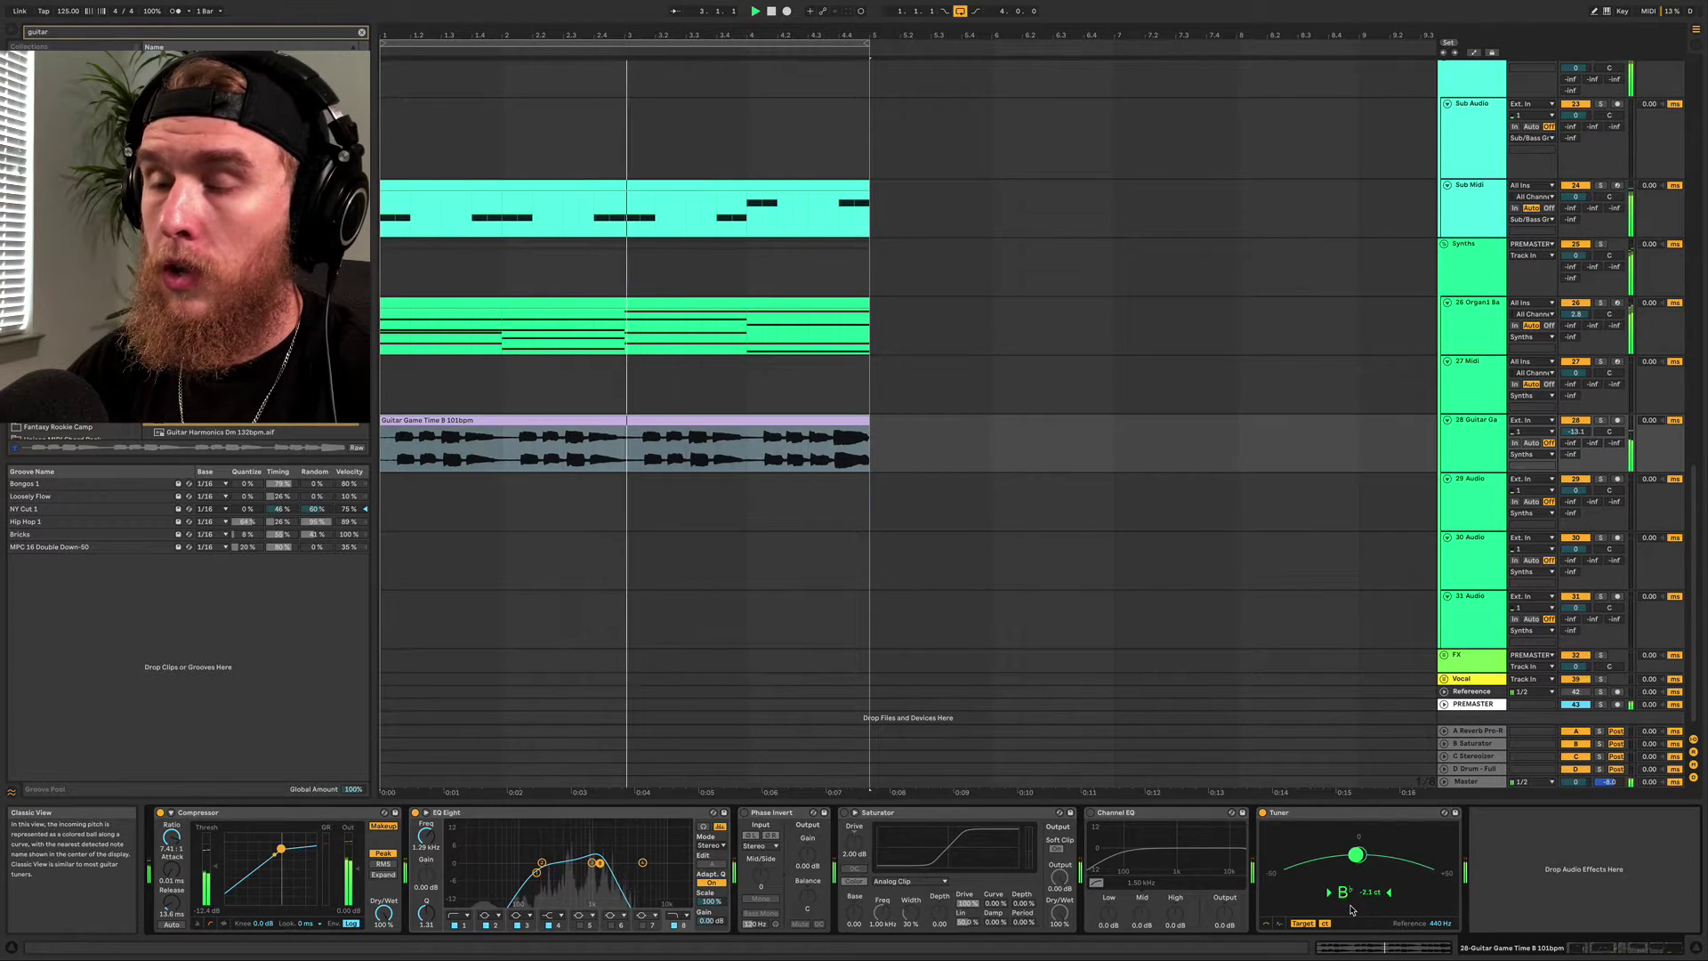
key("space")
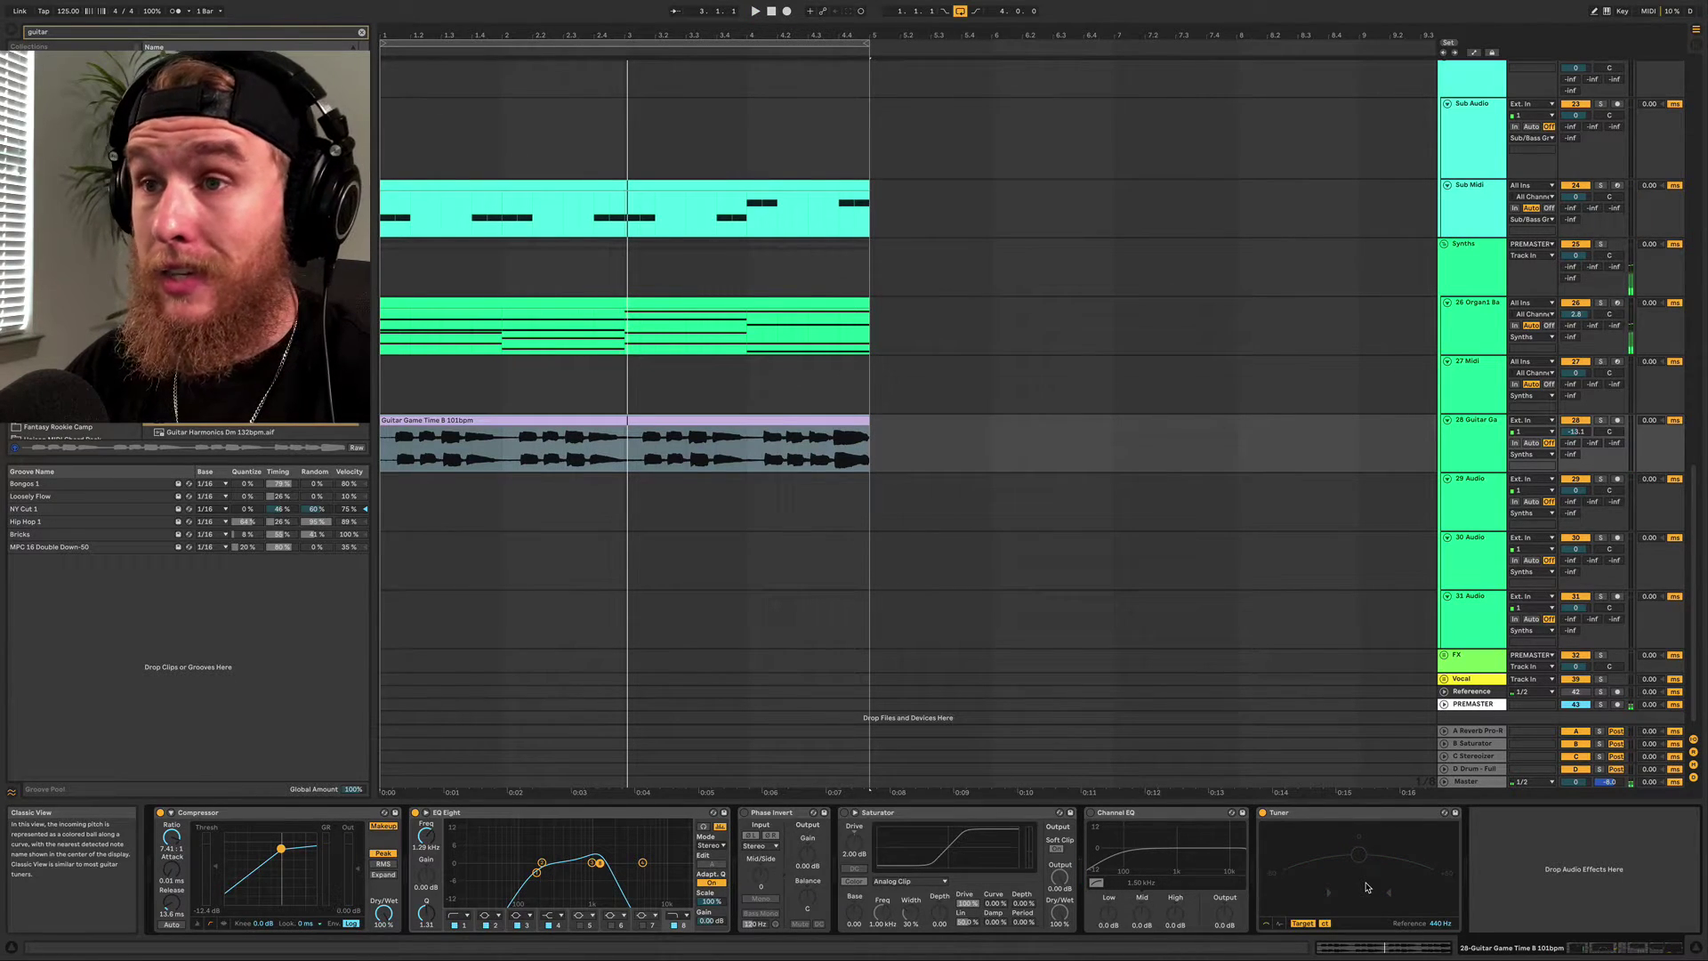
Review the guitar clip's sample settings and play its last notes from 4.3.1 to check their pitch in the Tuner
double_click(529, 420)
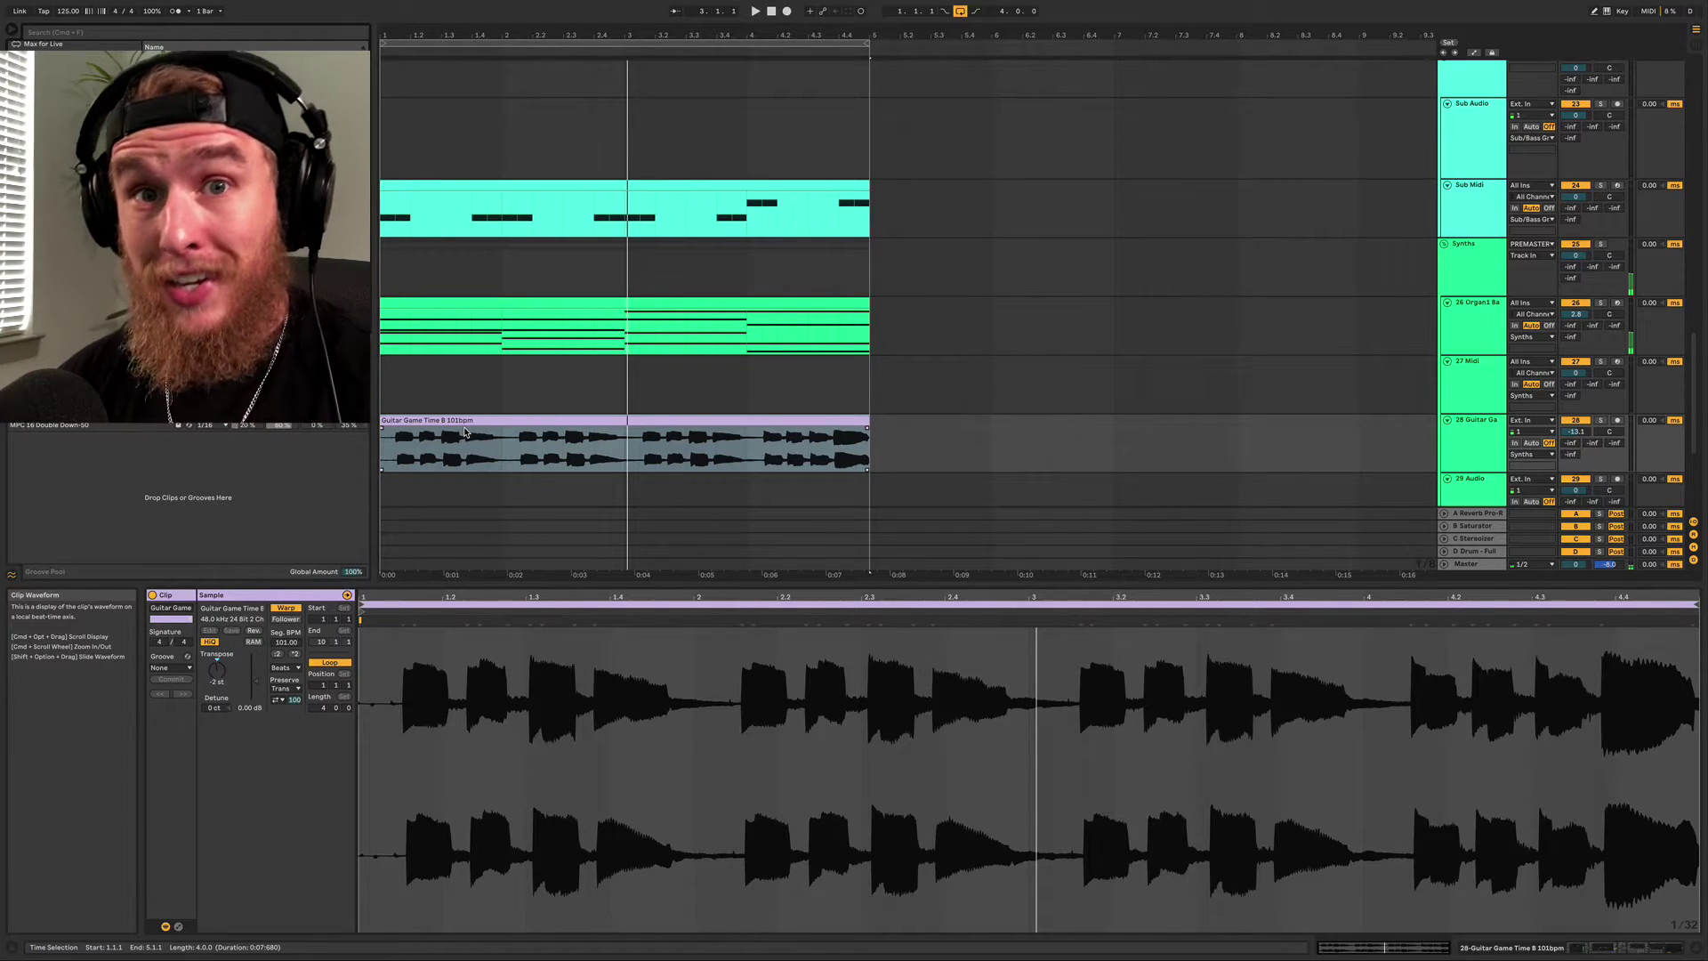
left_click(464, 434)
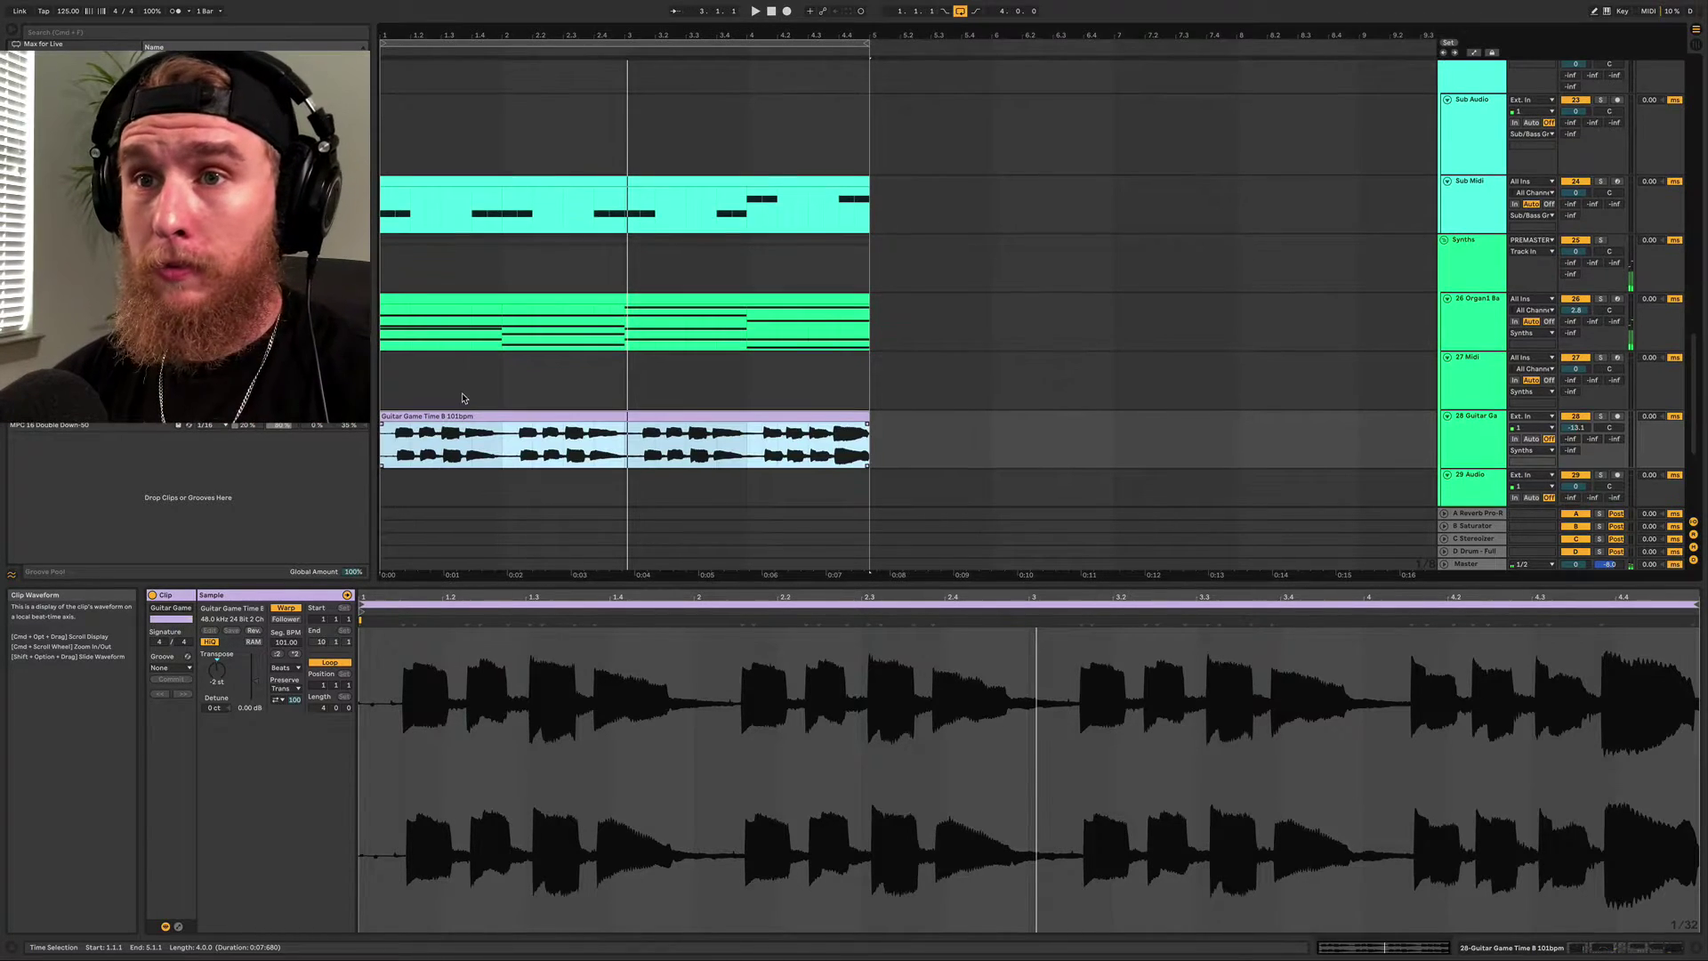
key("space")
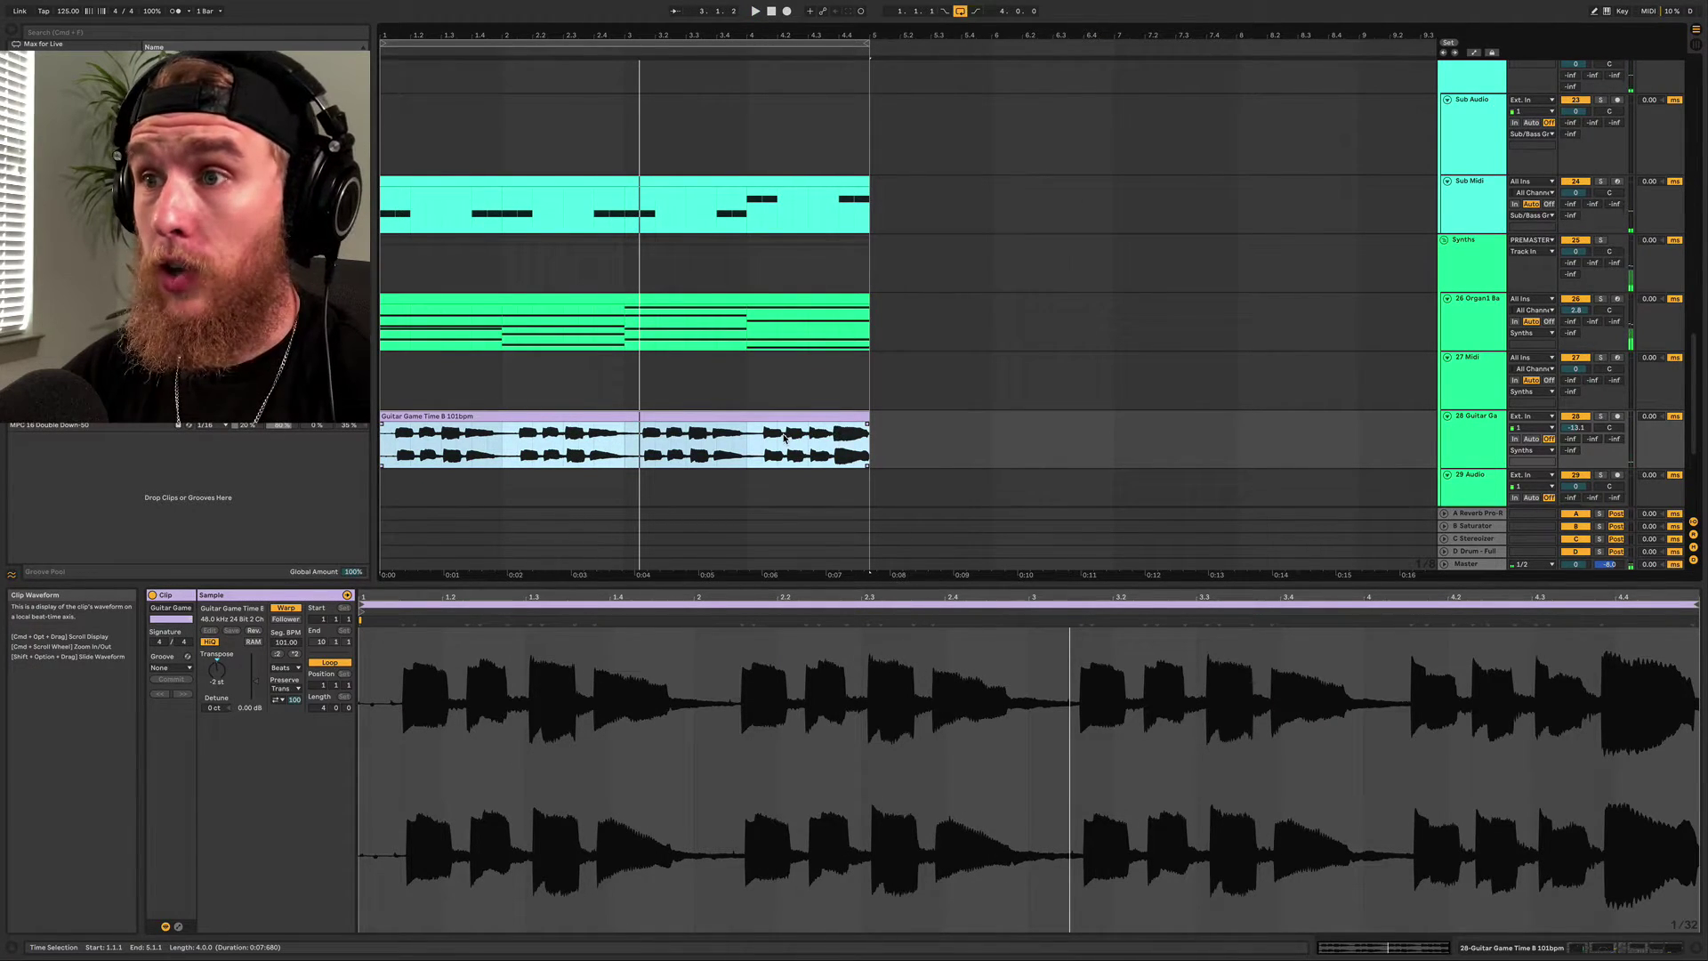
left_click(805, 449)
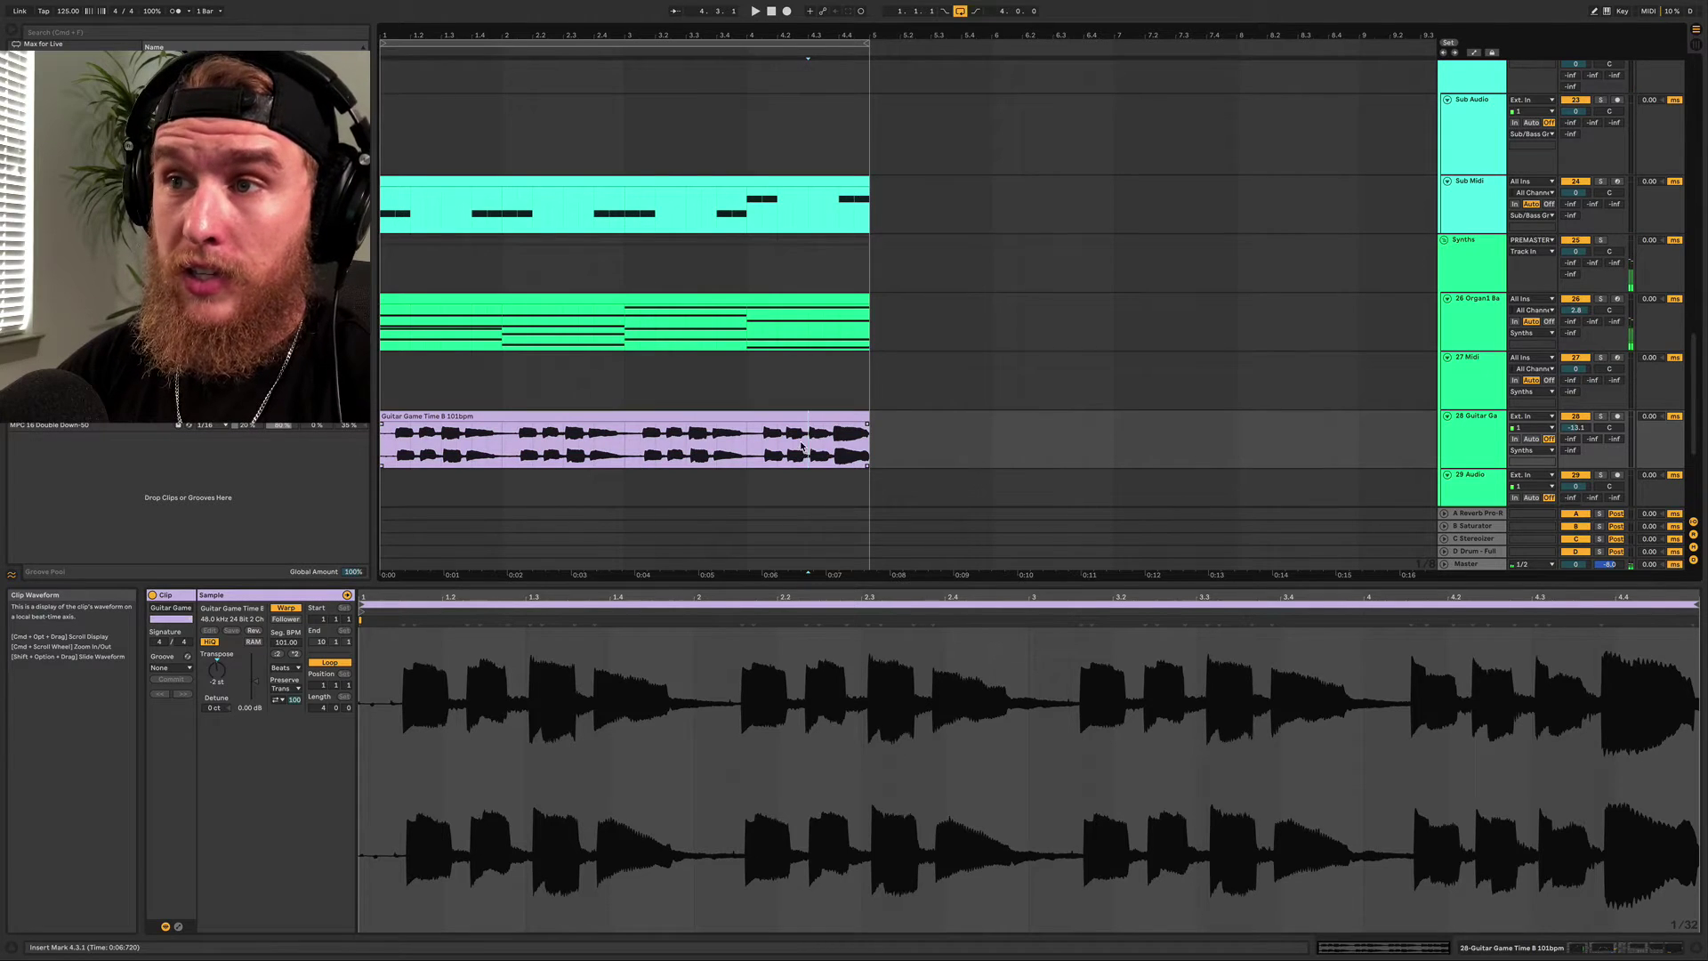
key("space")
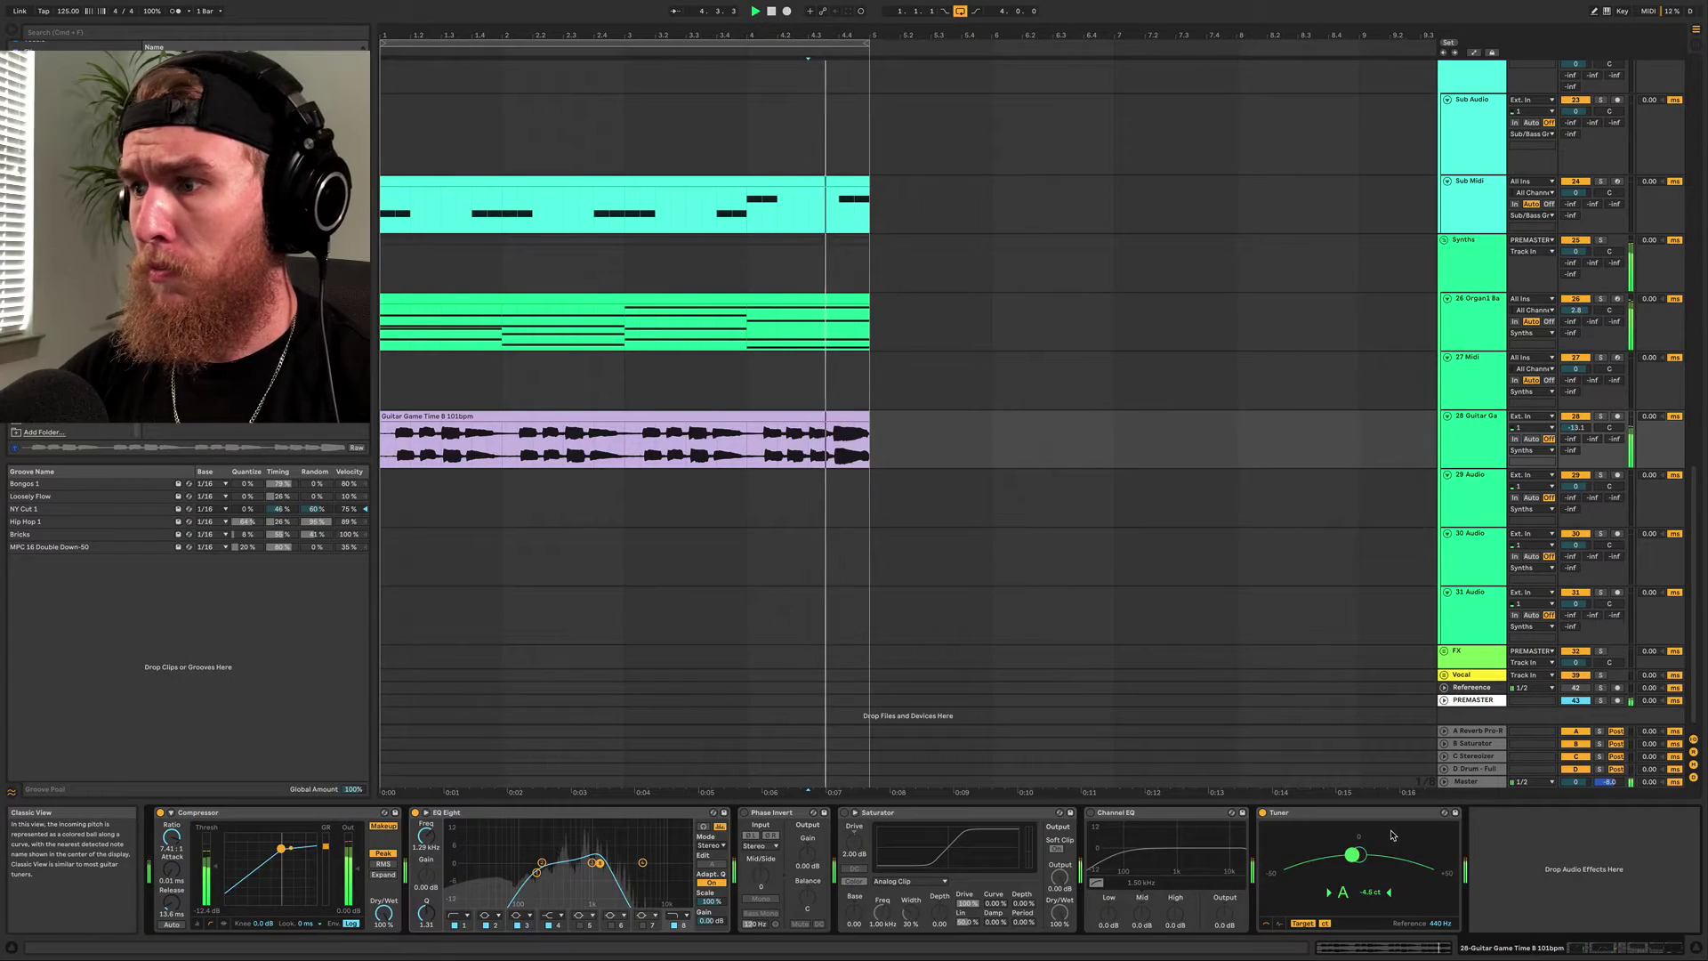
Split the guitar clip after 4.3.4, just before its last note, and adjust the transposition of the end piece
key("space")
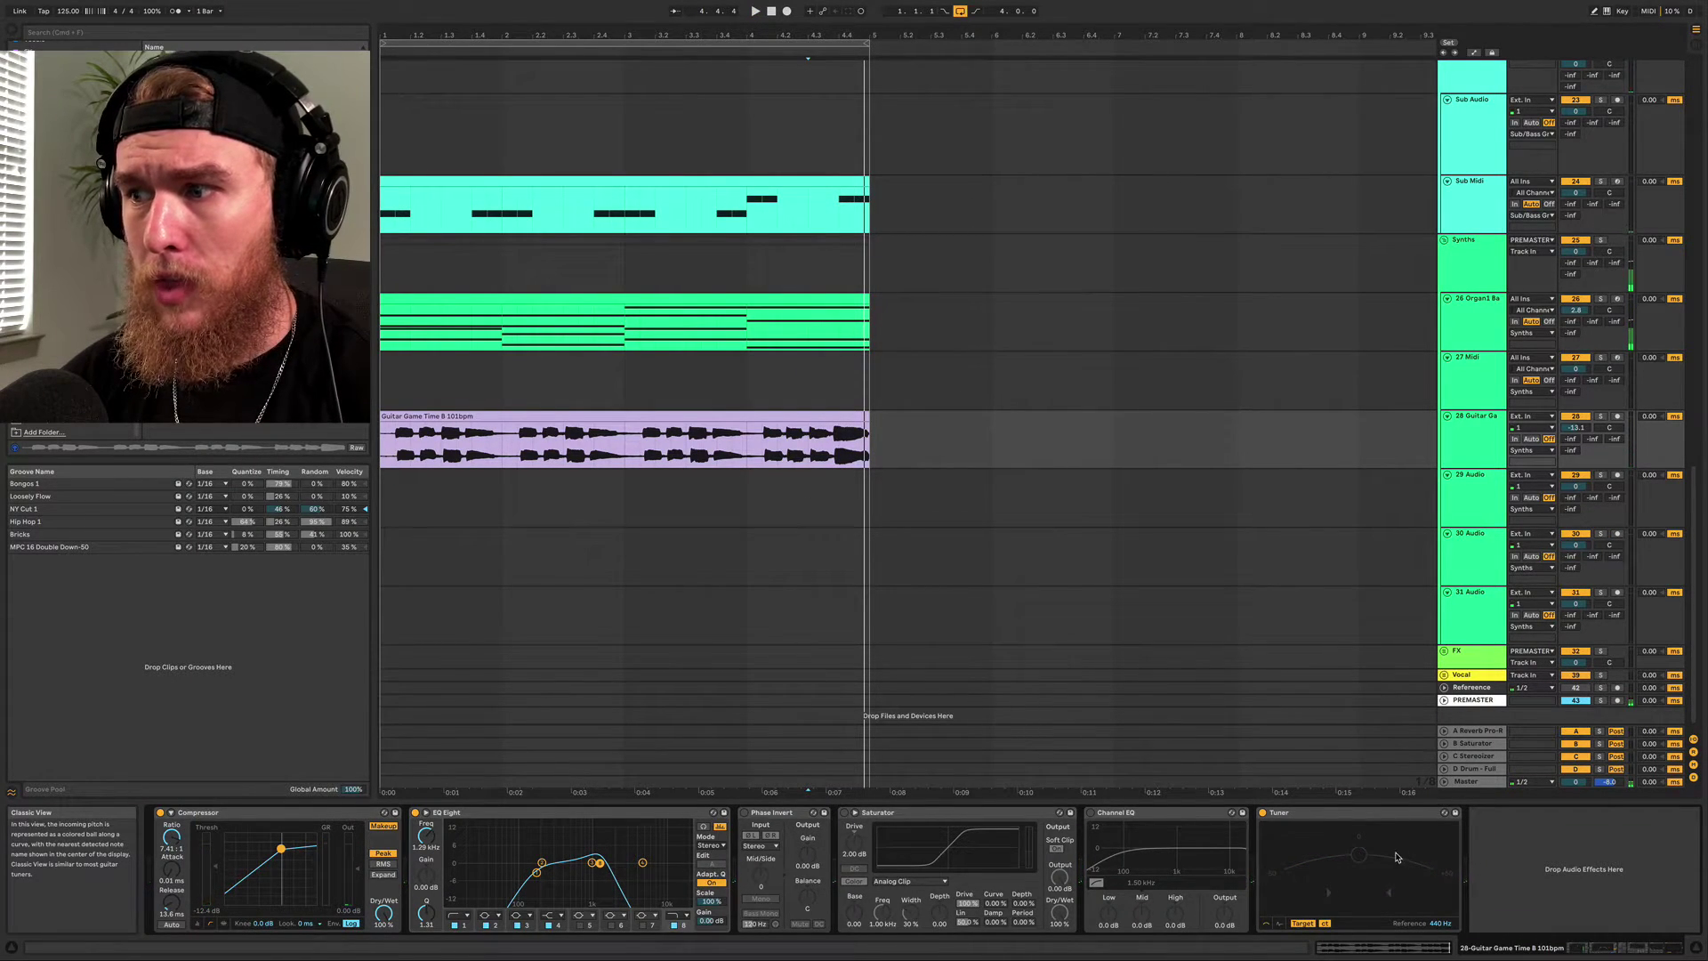
scroll(846, 433, "up", 5)
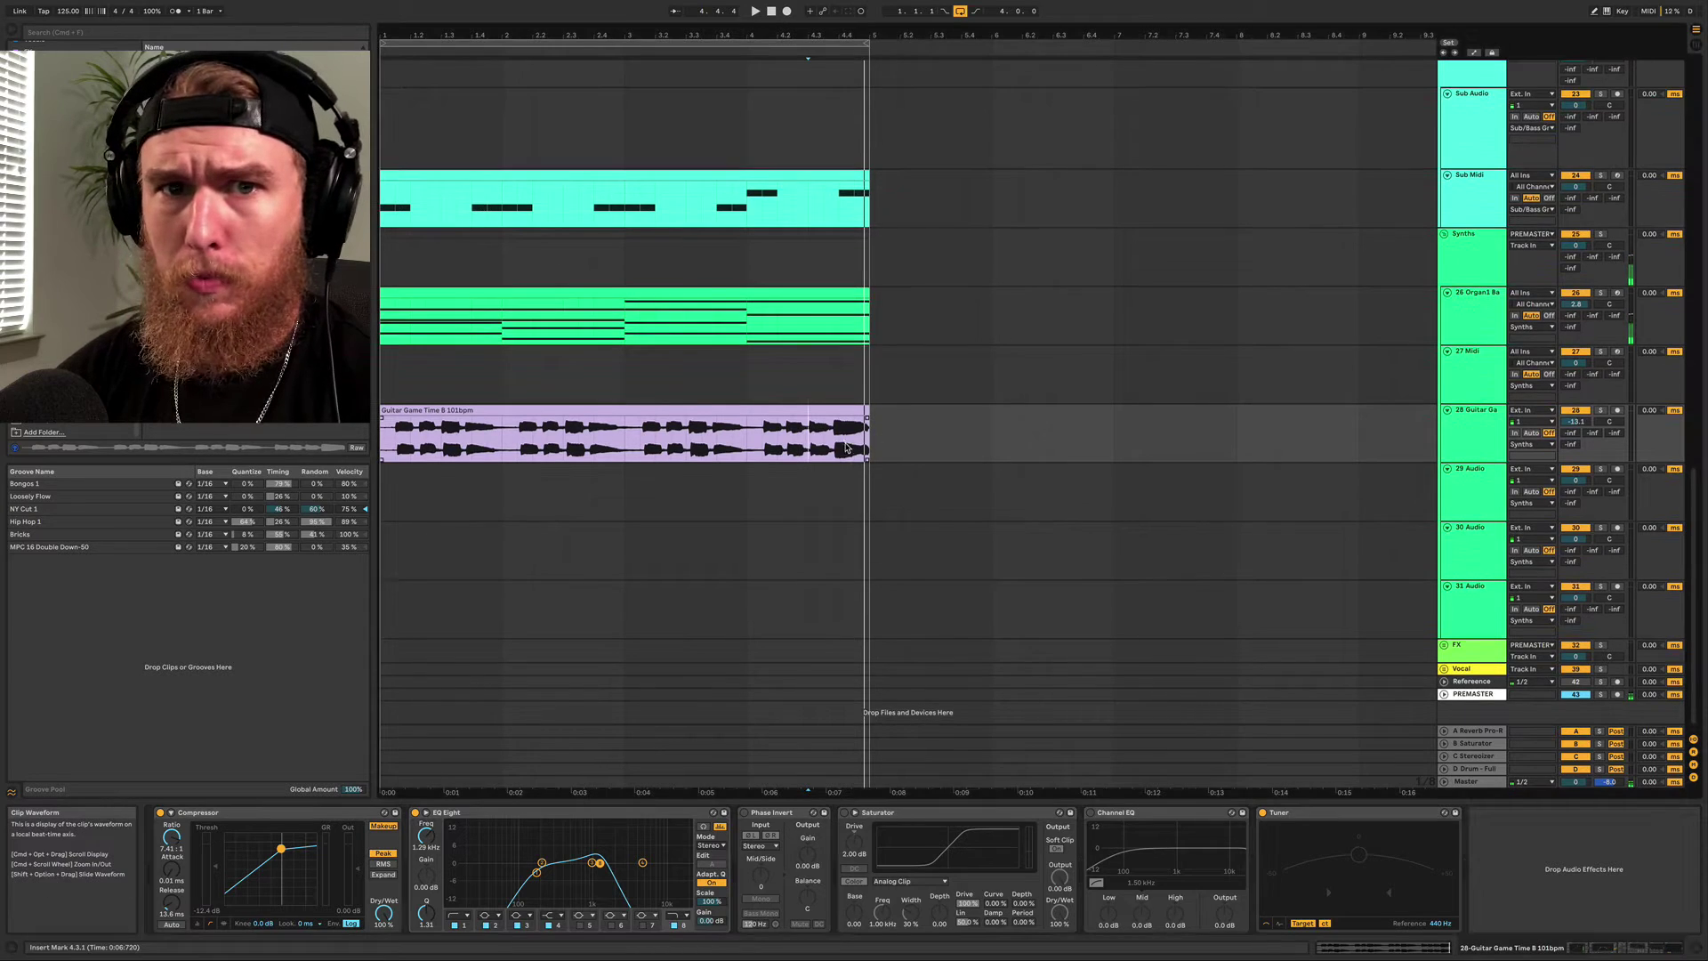
scroll(846, 433, "up", 10)
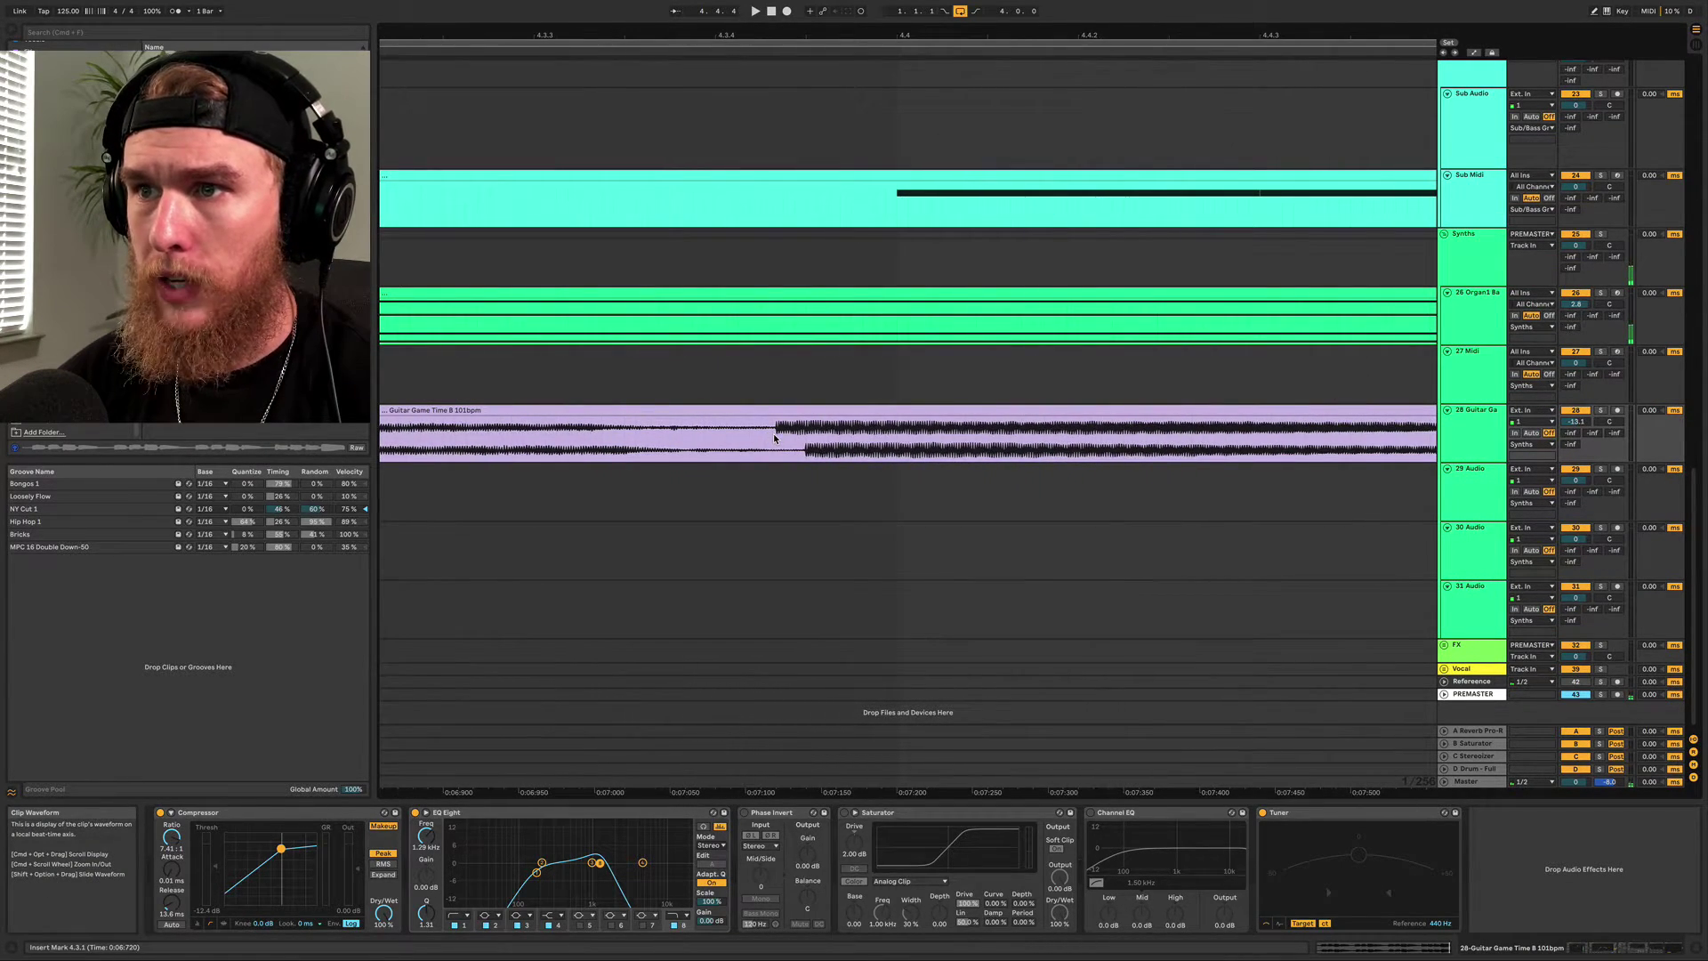
scroll(775, 438, "up", 3)
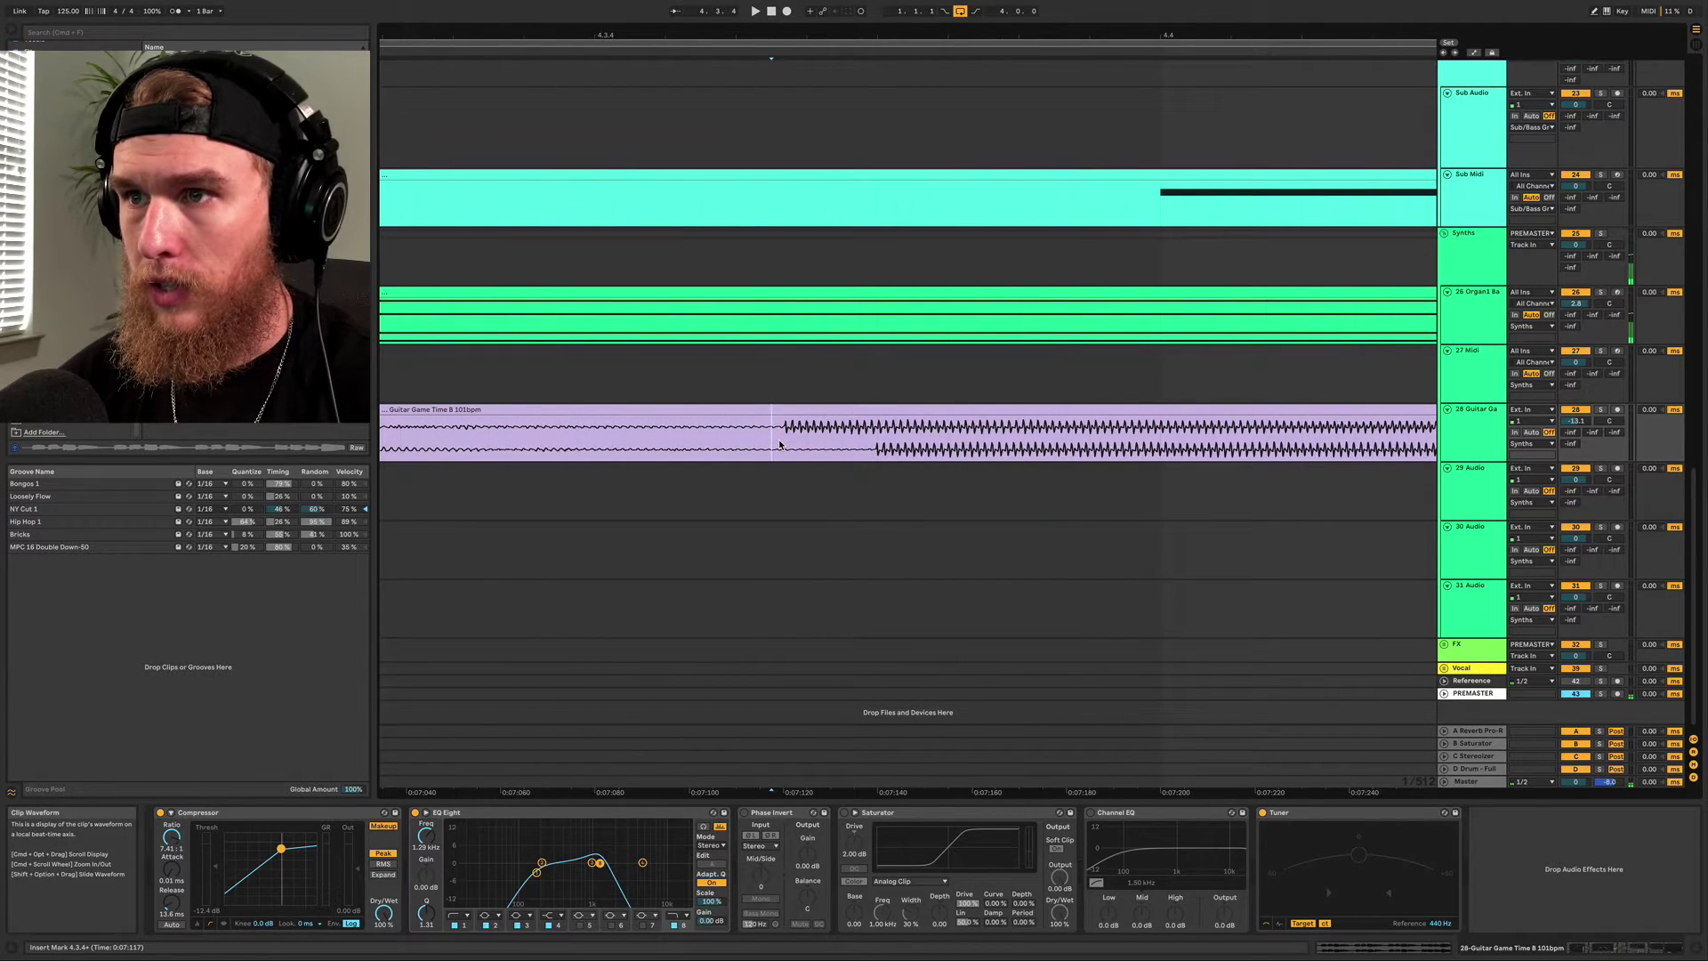
key("super+e")
double_click(780, 444)
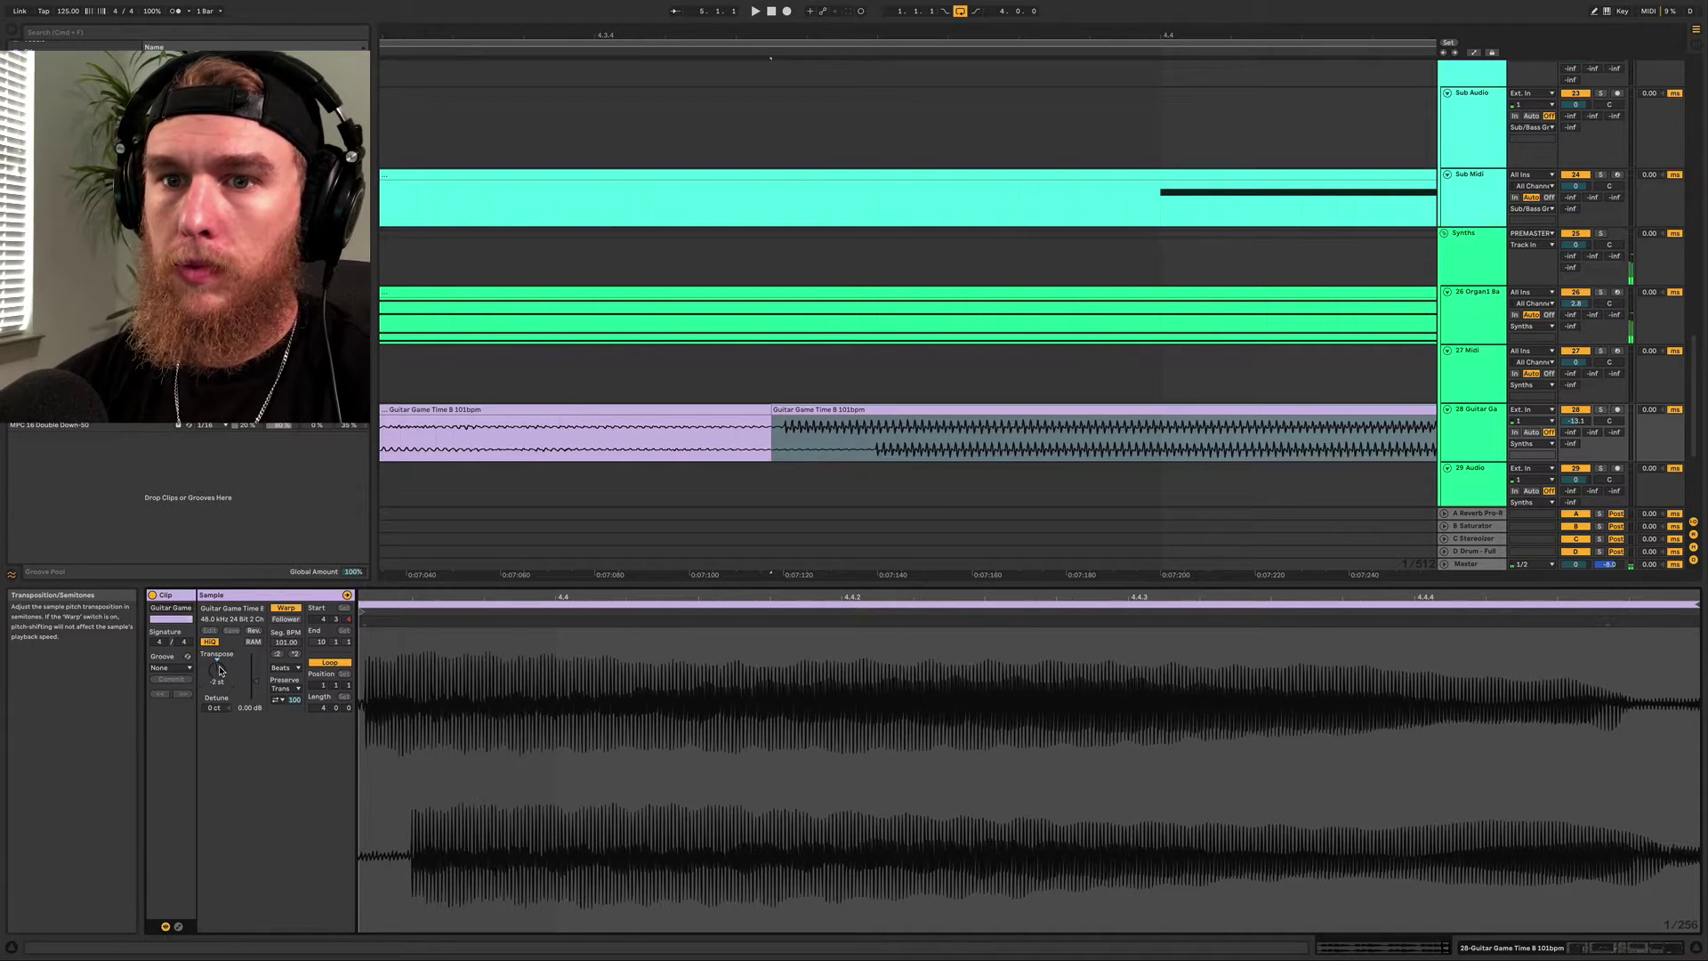
key("space")
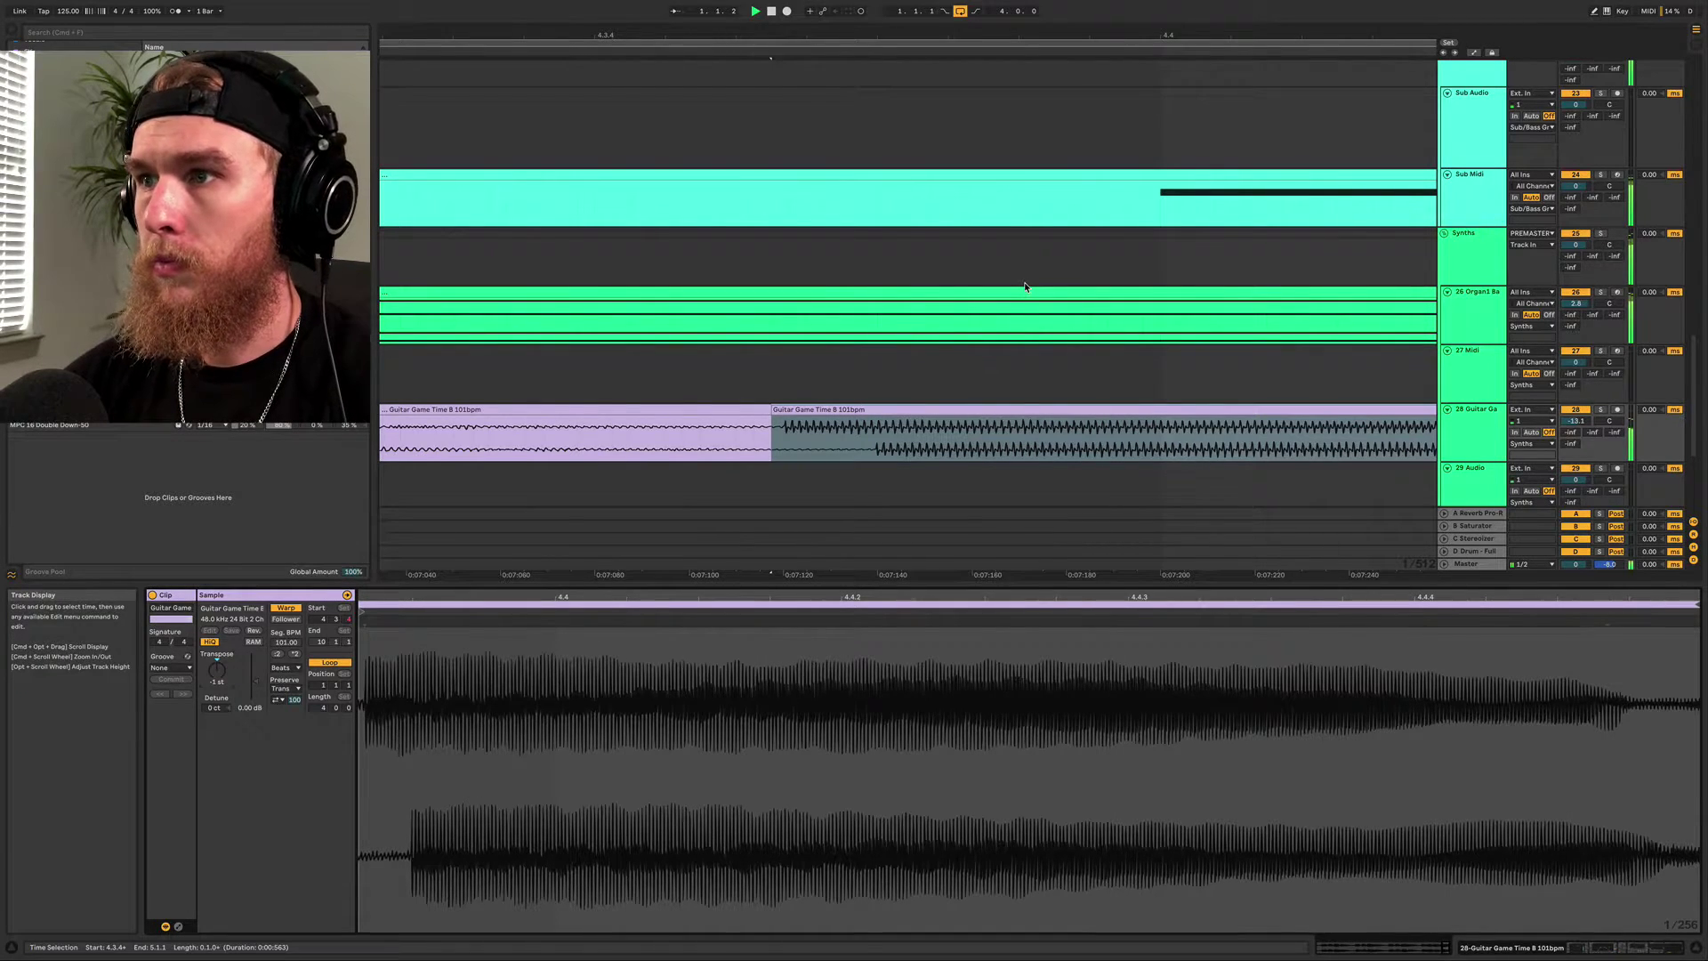
Add a Reverb at the end of the guitar track's effects and increase its size and decay time
scroll(1023, 287, "down", 5)
scroll(1025, 286, "down", 5)
scroll(1024, 286, "up", 2)
left_click(1448, 472)
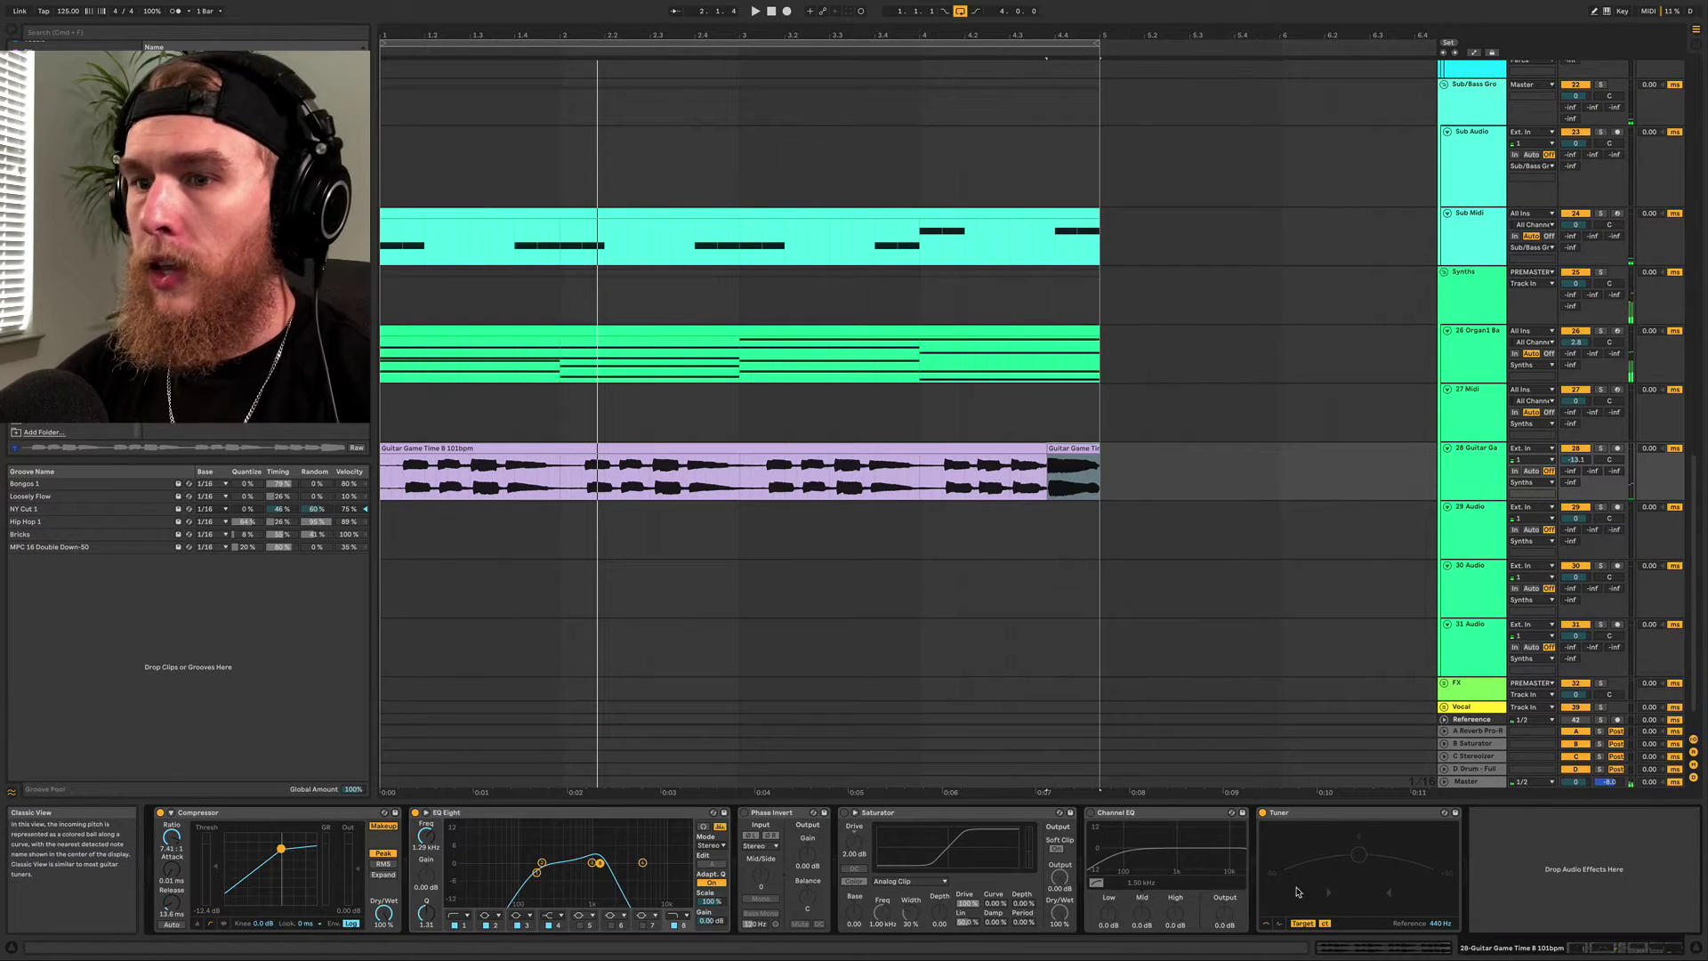
left_click(53, 136)
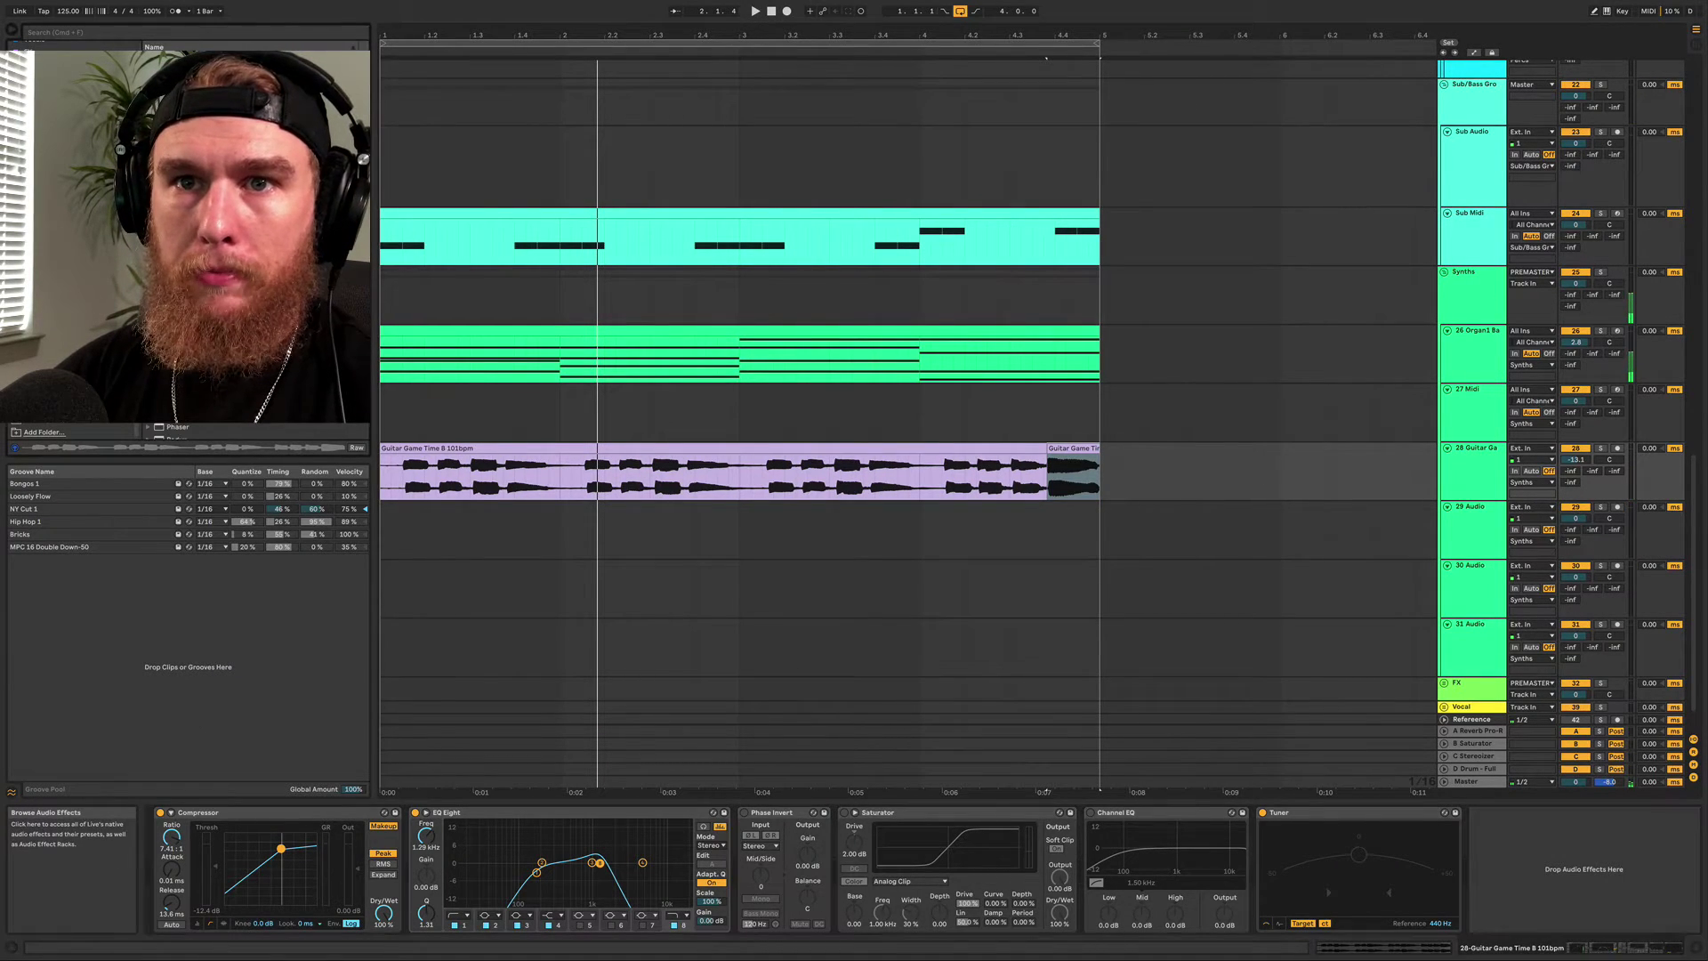
left_click_drag(181, 317, 1479, 849)
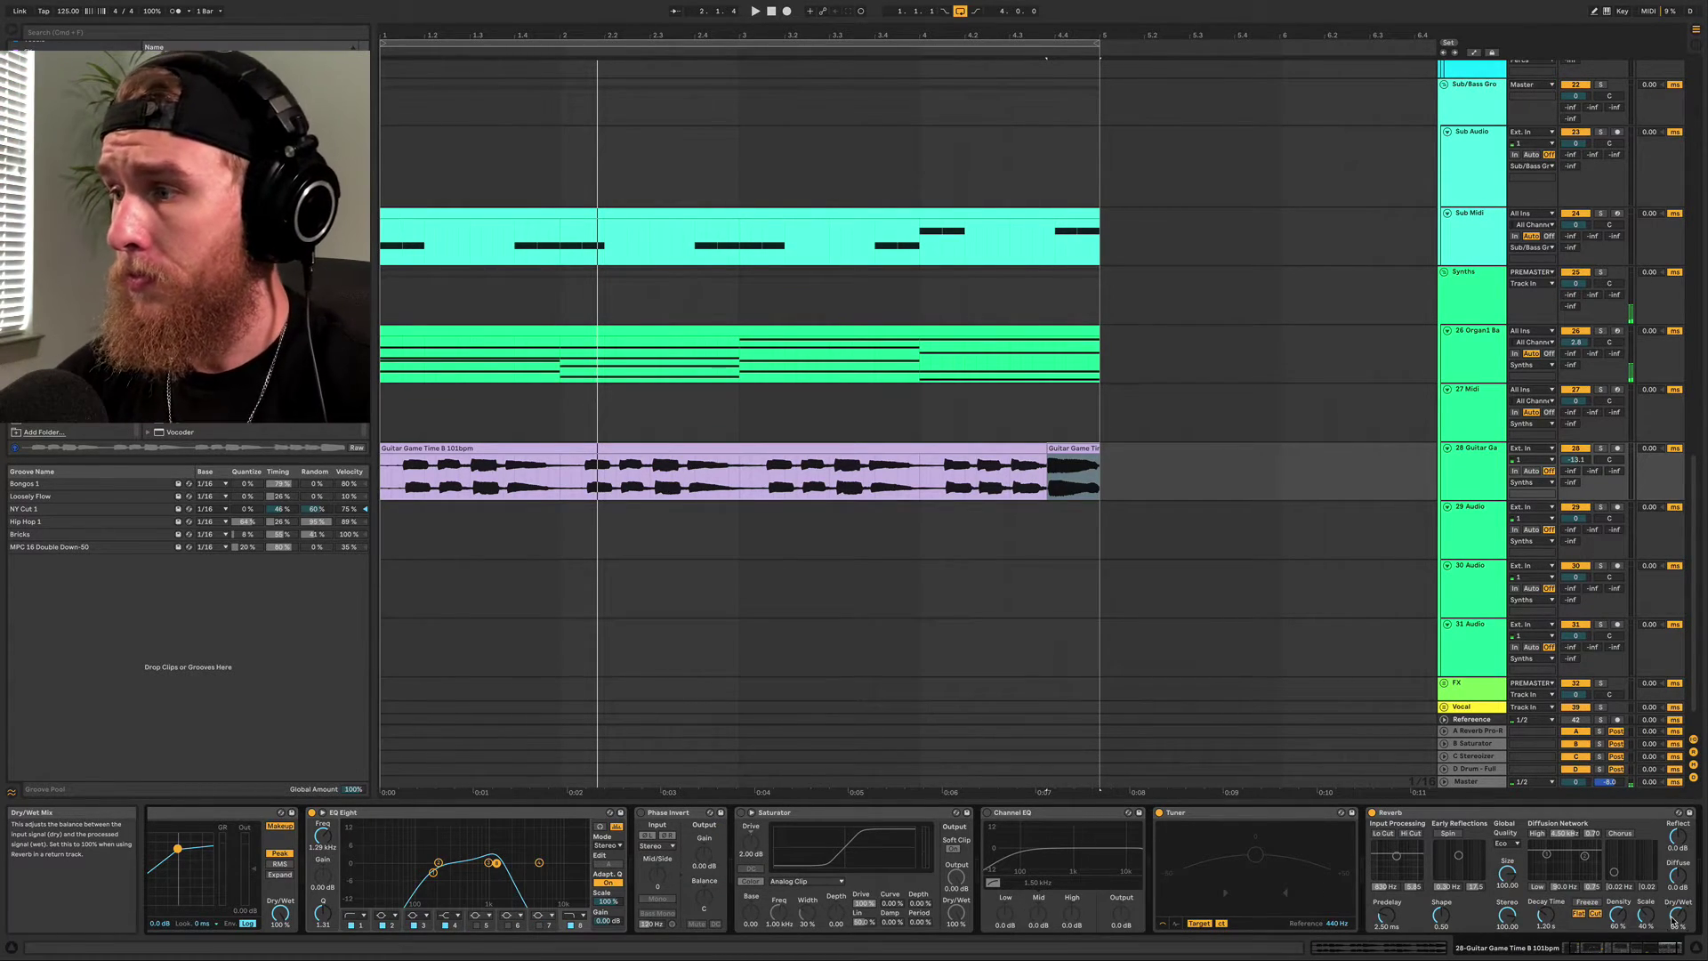
left_click(1507, 844)
left_click(1506, 866)
left_click_drag(1507, 873, 1507, 849)
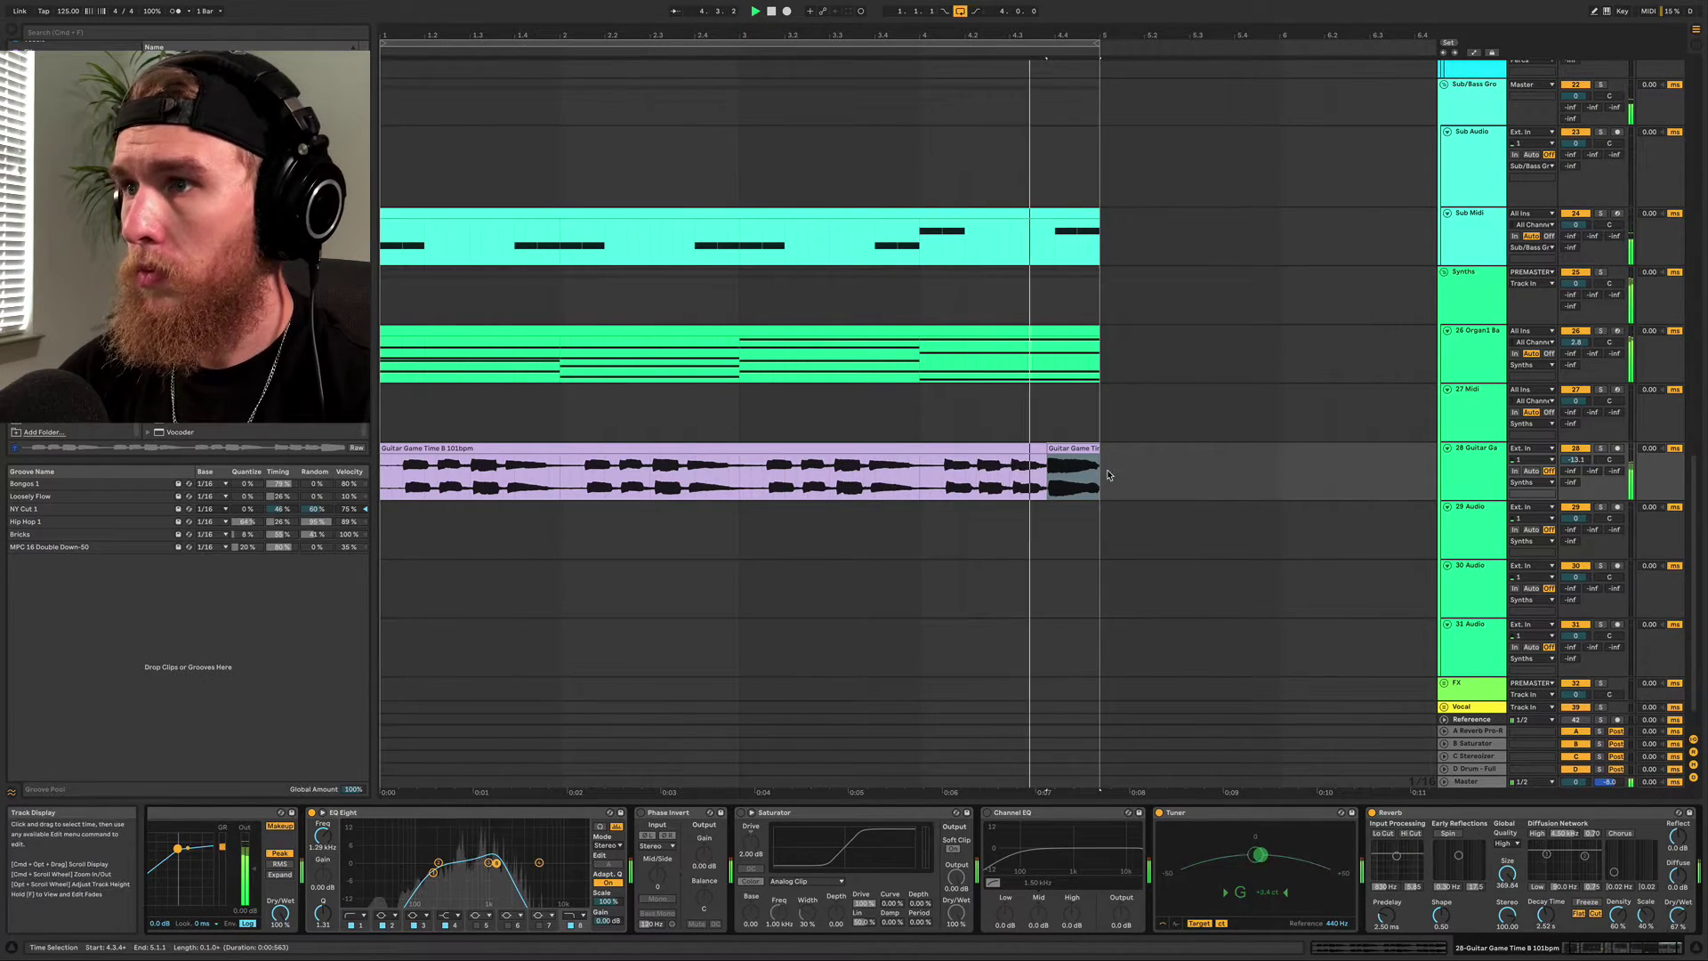
Replace the Sub Midi bass notes with sustained one-bar notes C1, E1, E1 and D1 taken from the organ chords
key("minus")
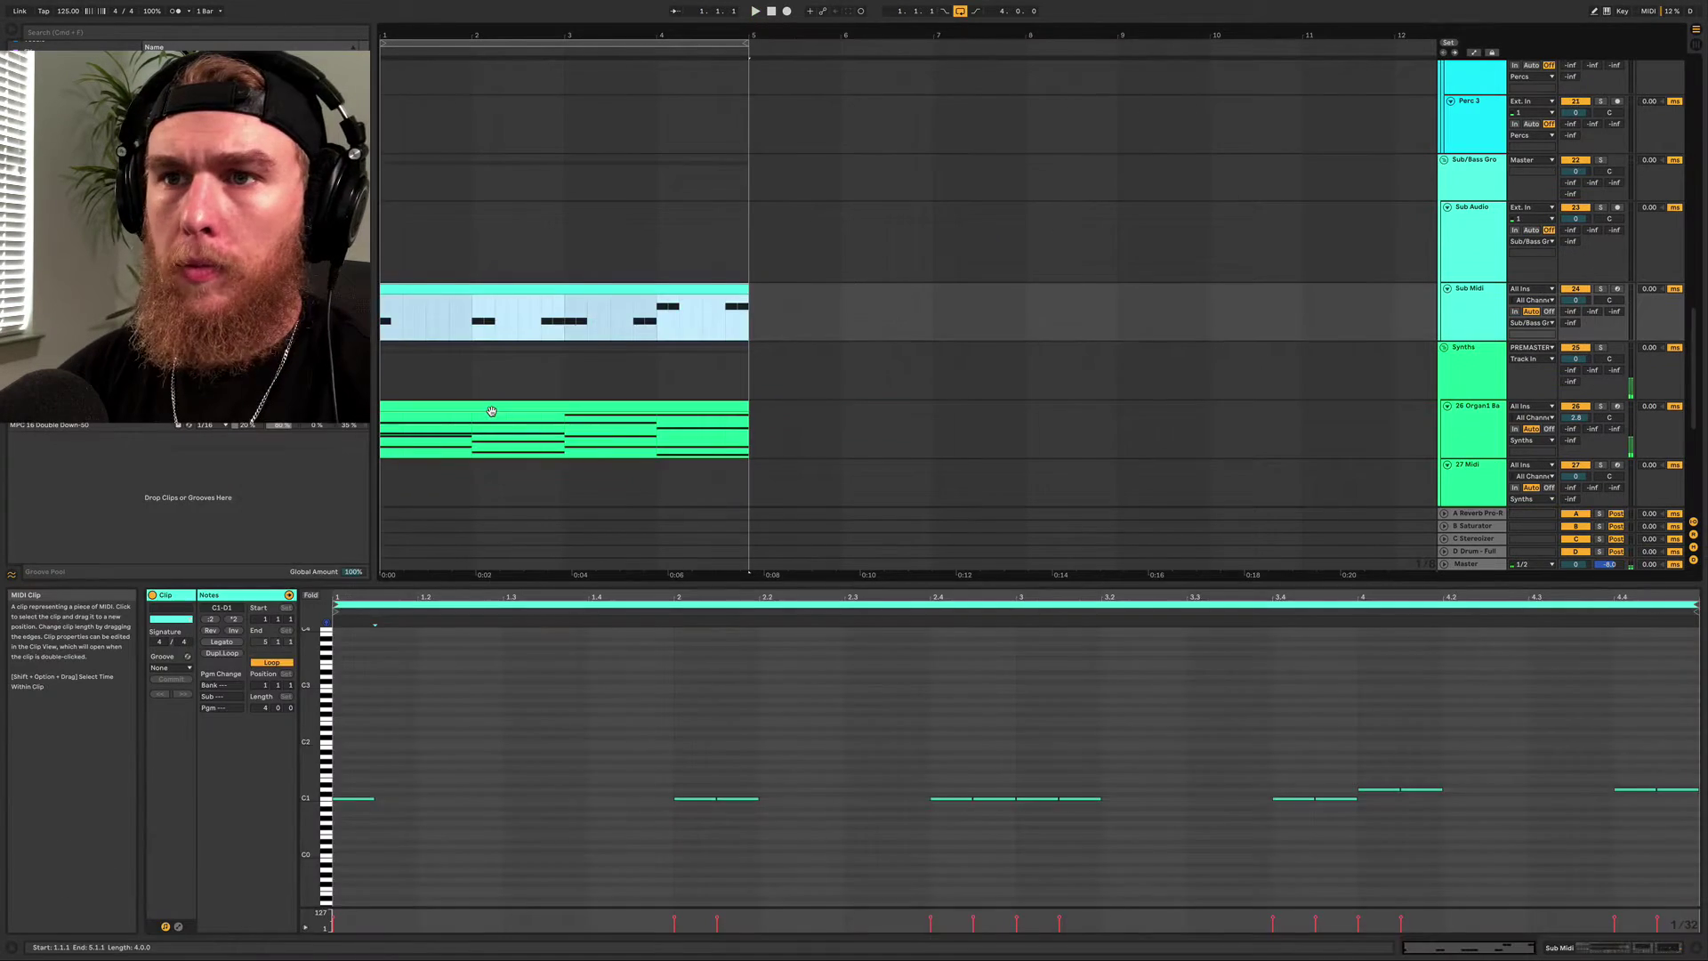
left_click(514, 431)
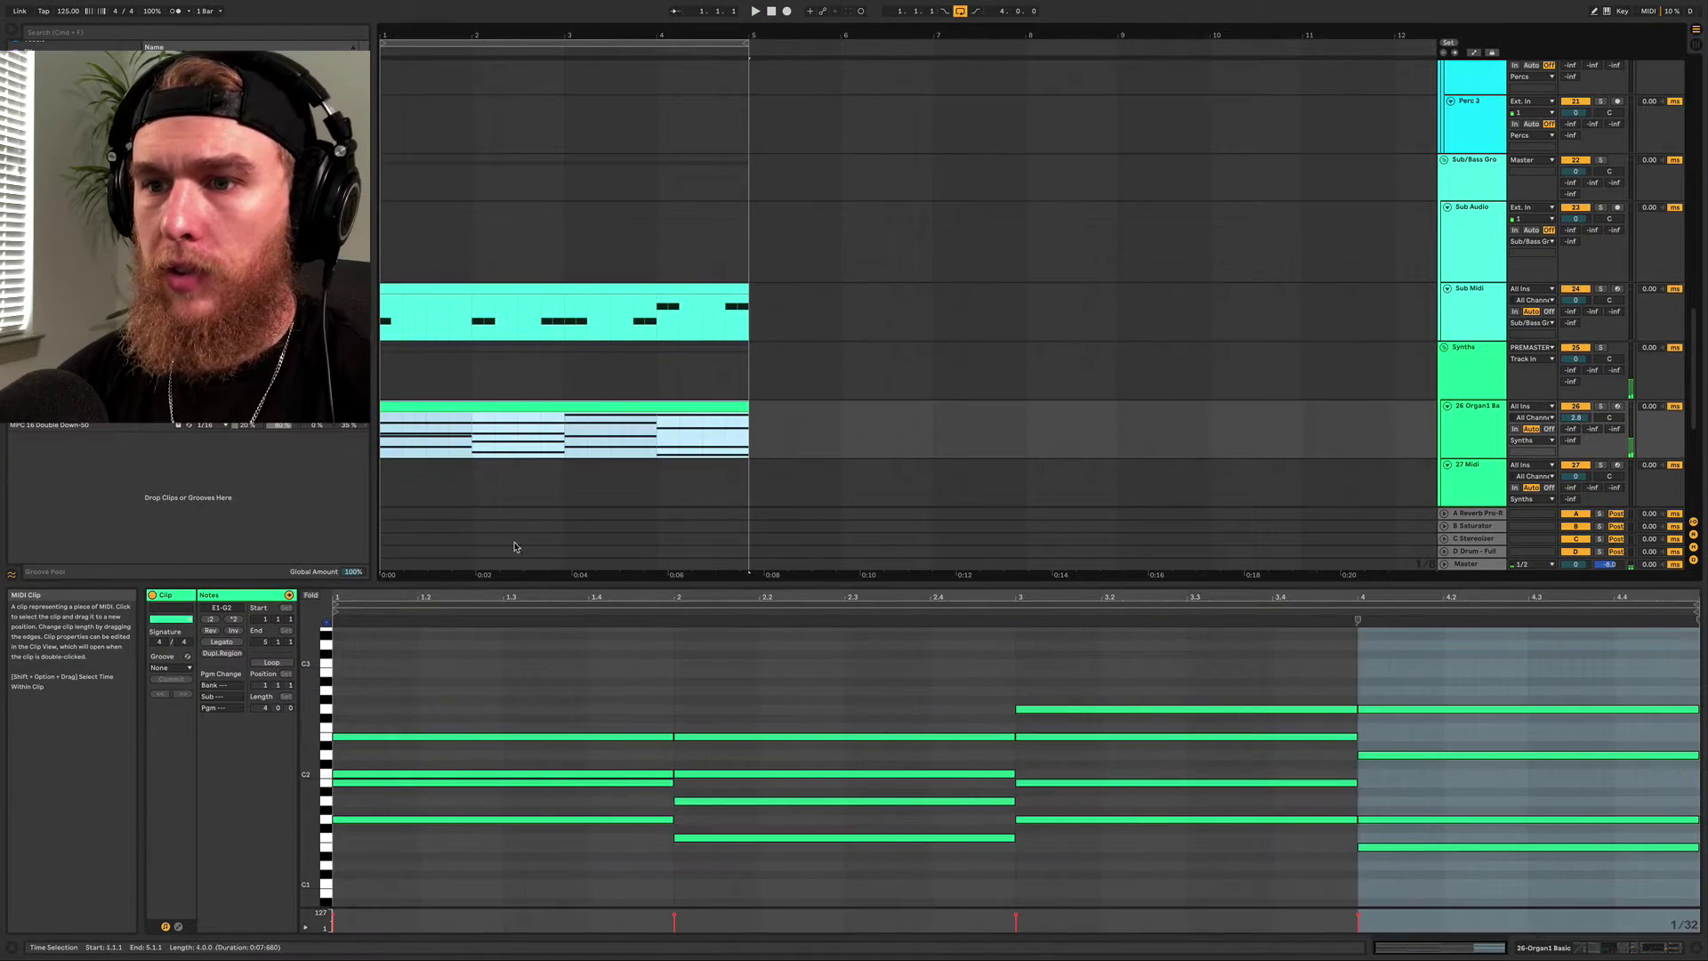
left_click(421, 775)
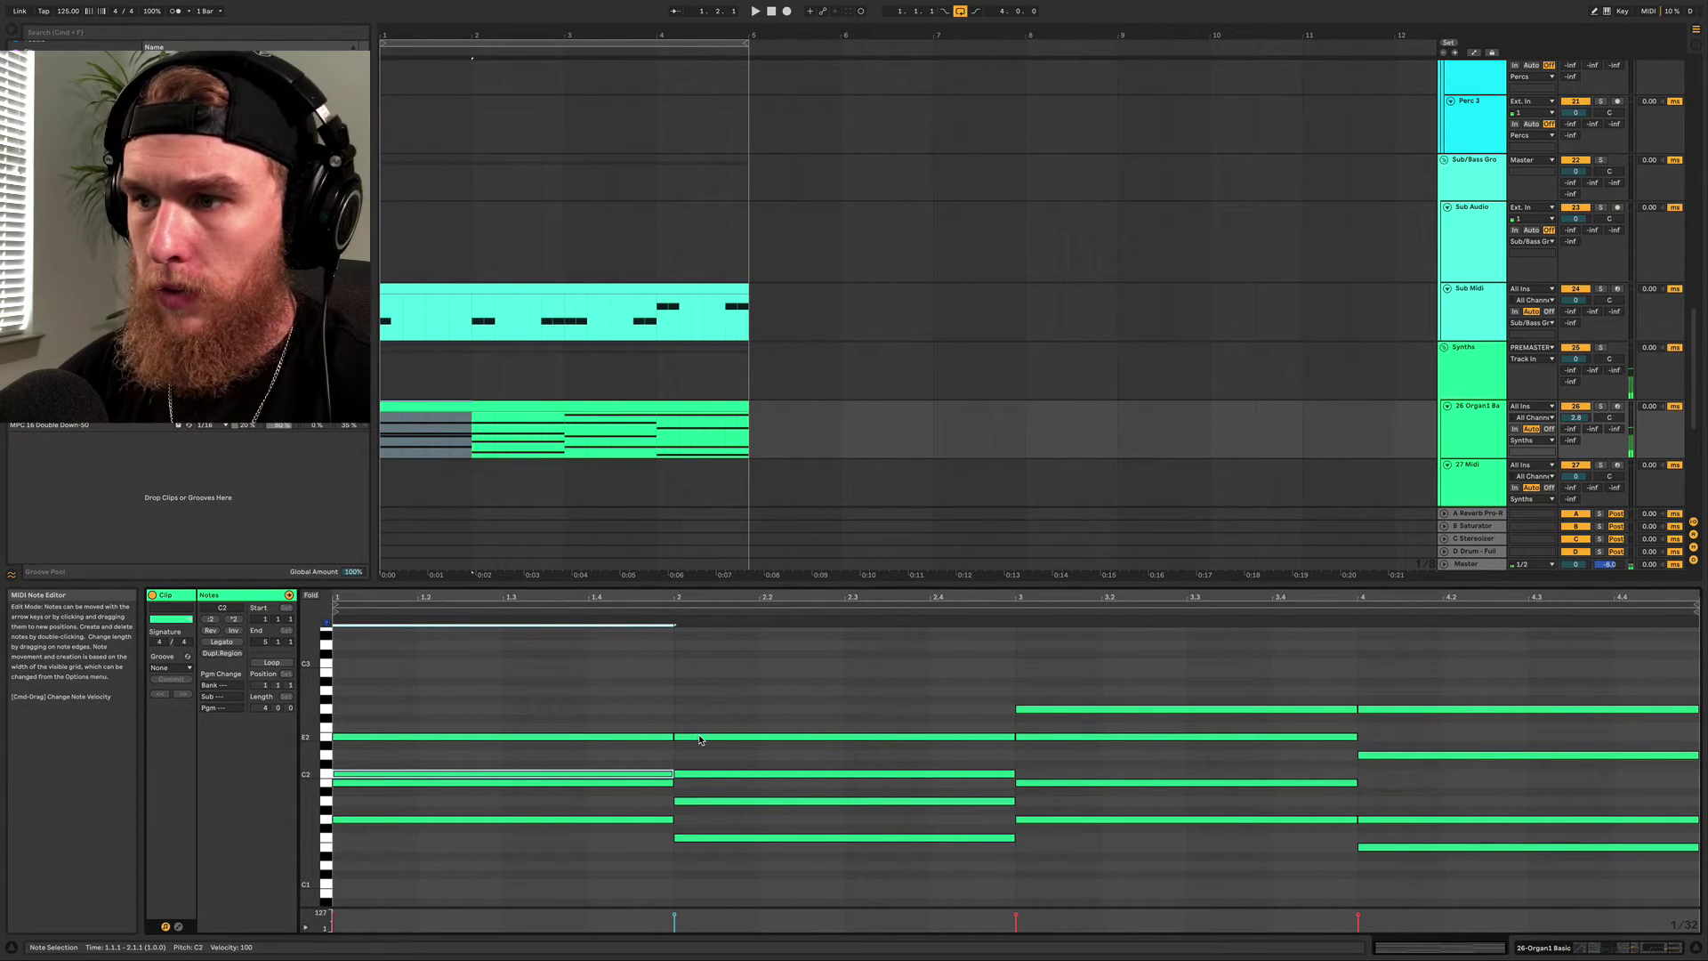
left_click(699, 737, "shift")
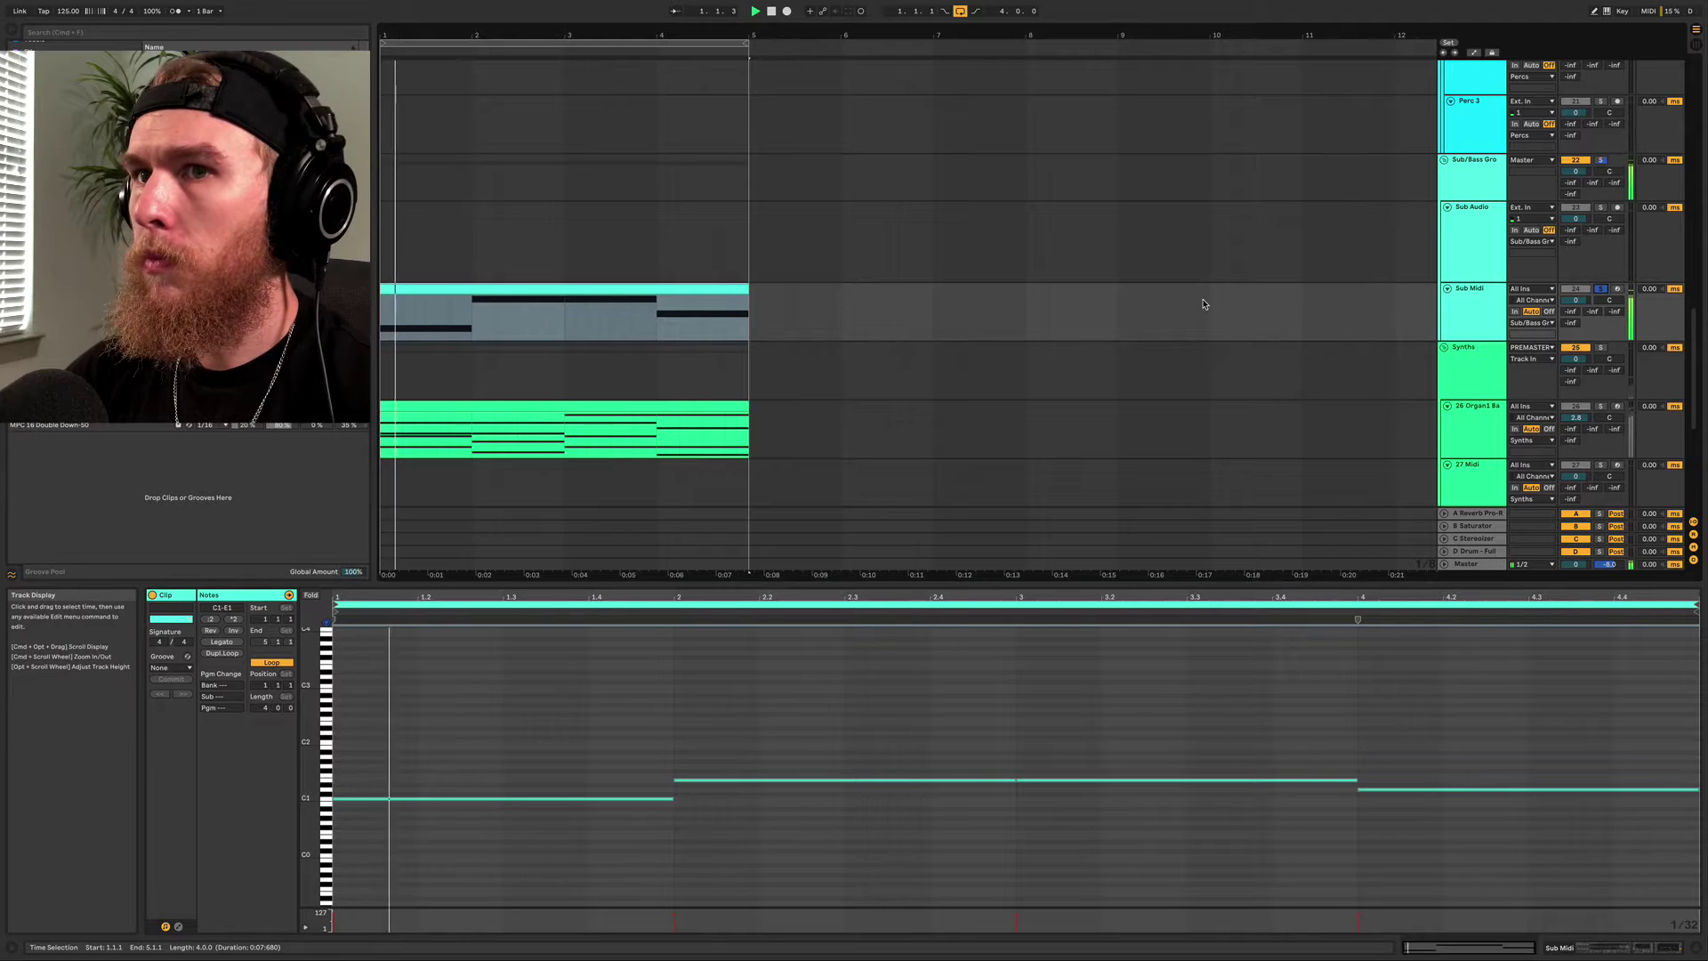
Raise the Saturator drive on Sub Midi to 11.4 dB and lower the EQ Eight high cut to about 272 Hz
double_click(1474, 320)
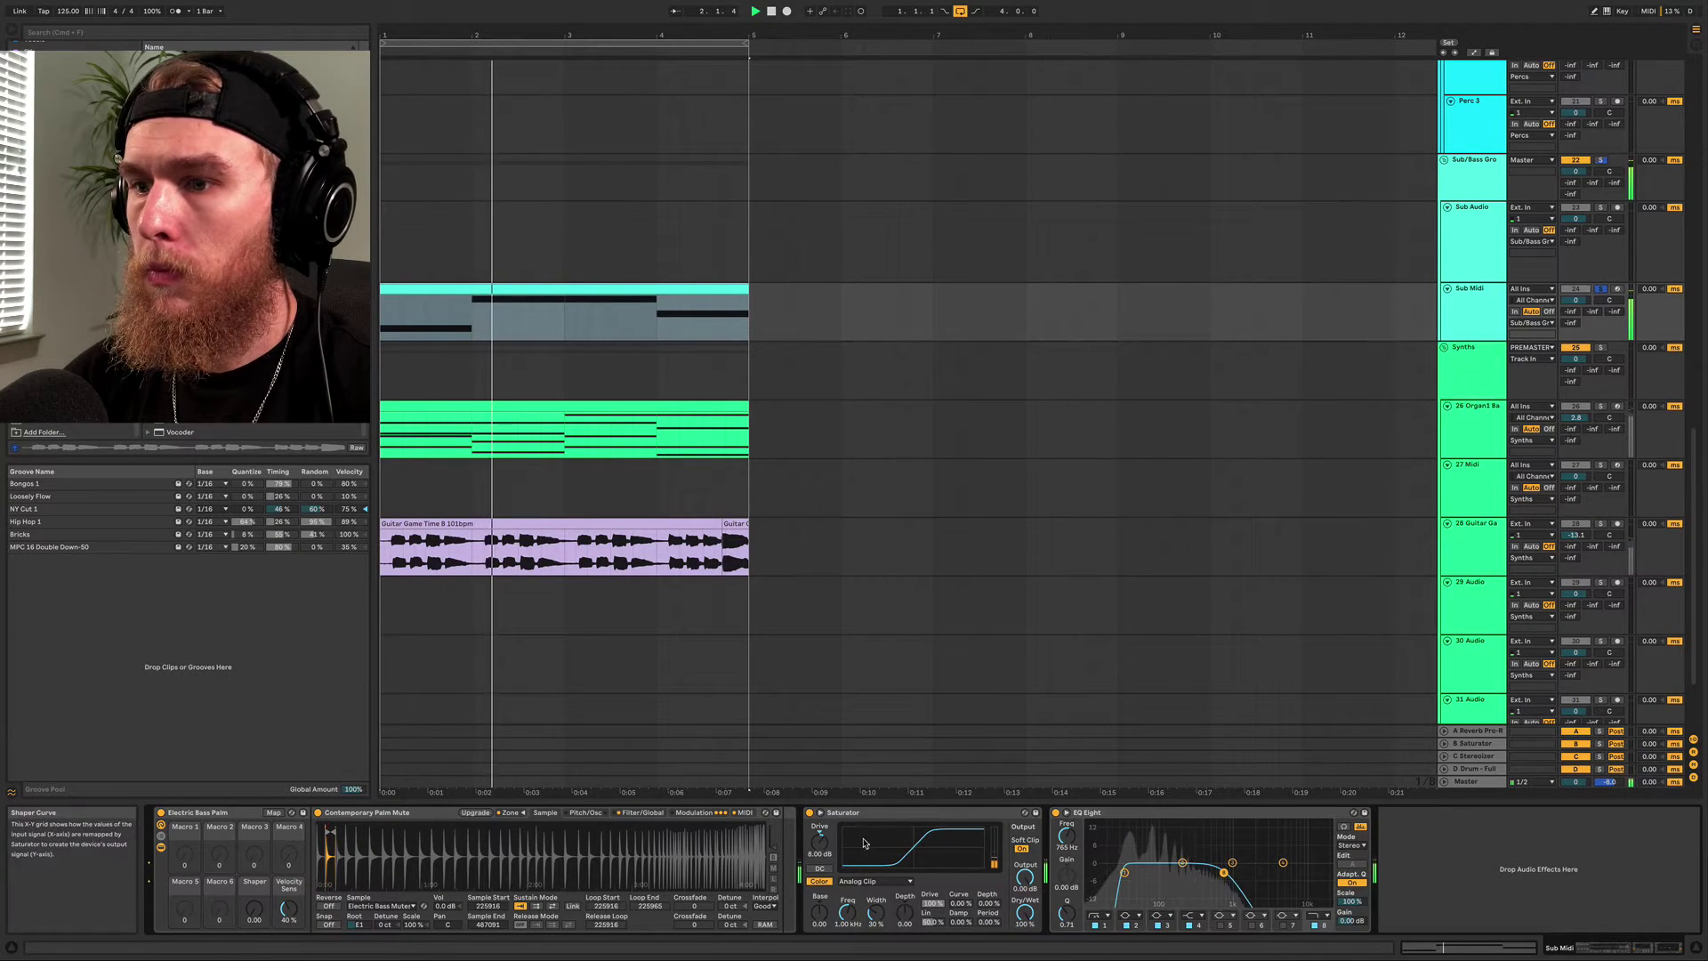
left_click_drag(820, 841, 820, 823)
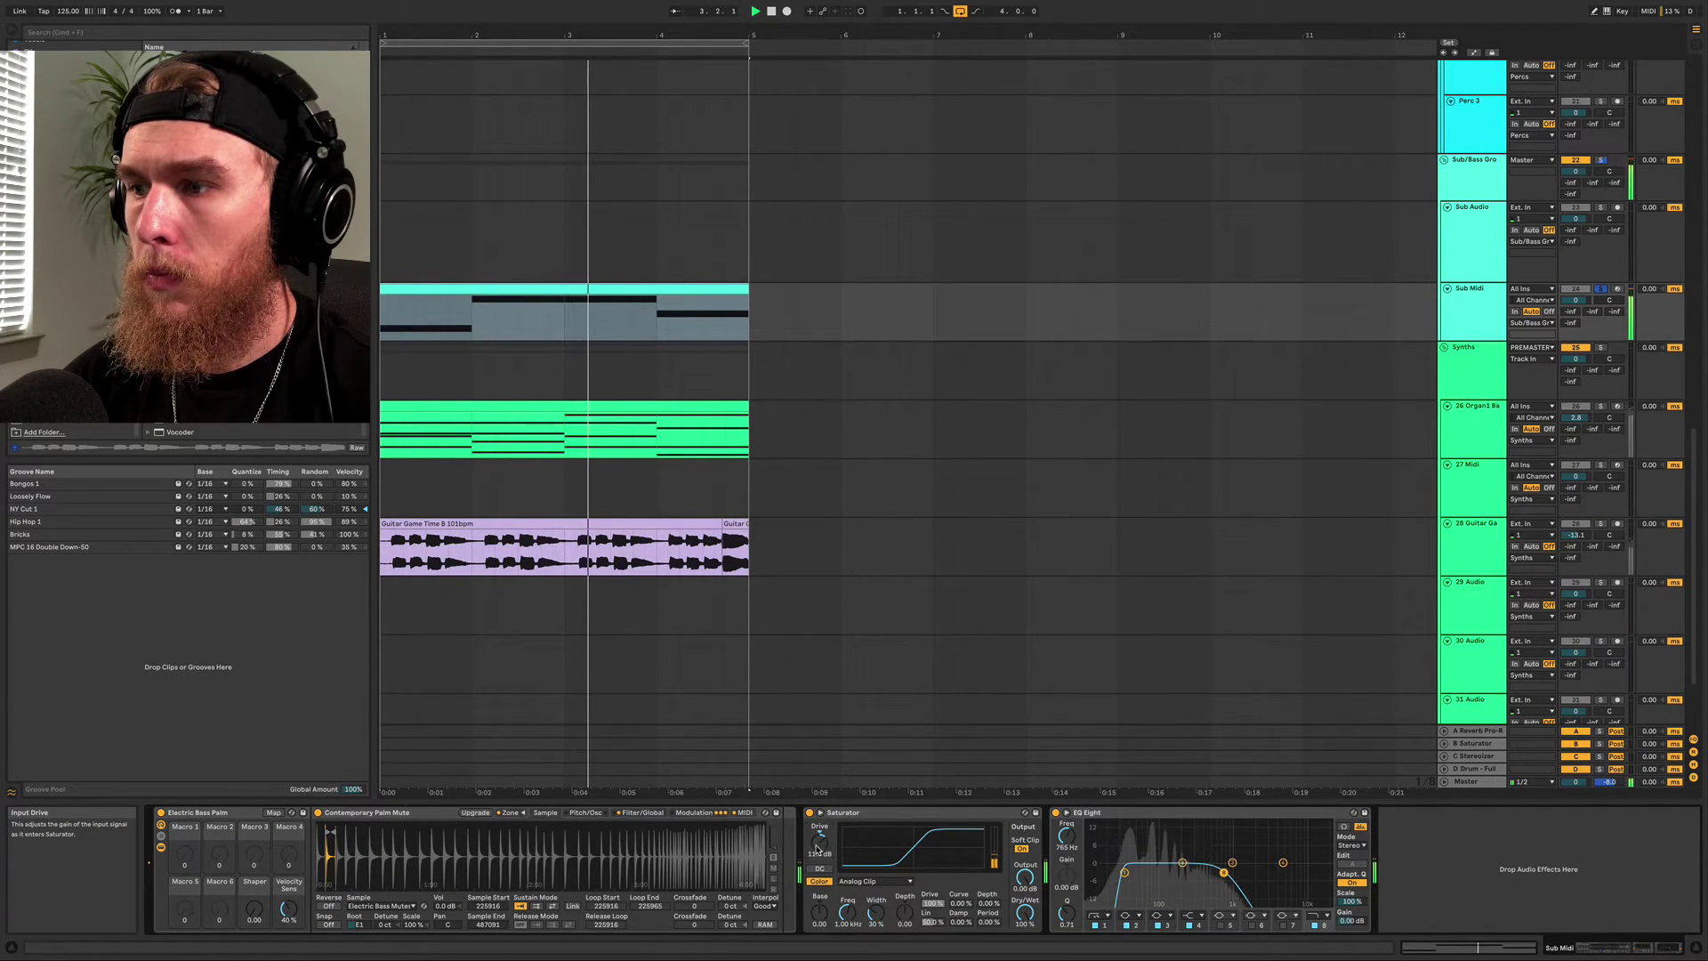
left_click_drag(1224, 872, 1213, 872)
left_click(670, 302)
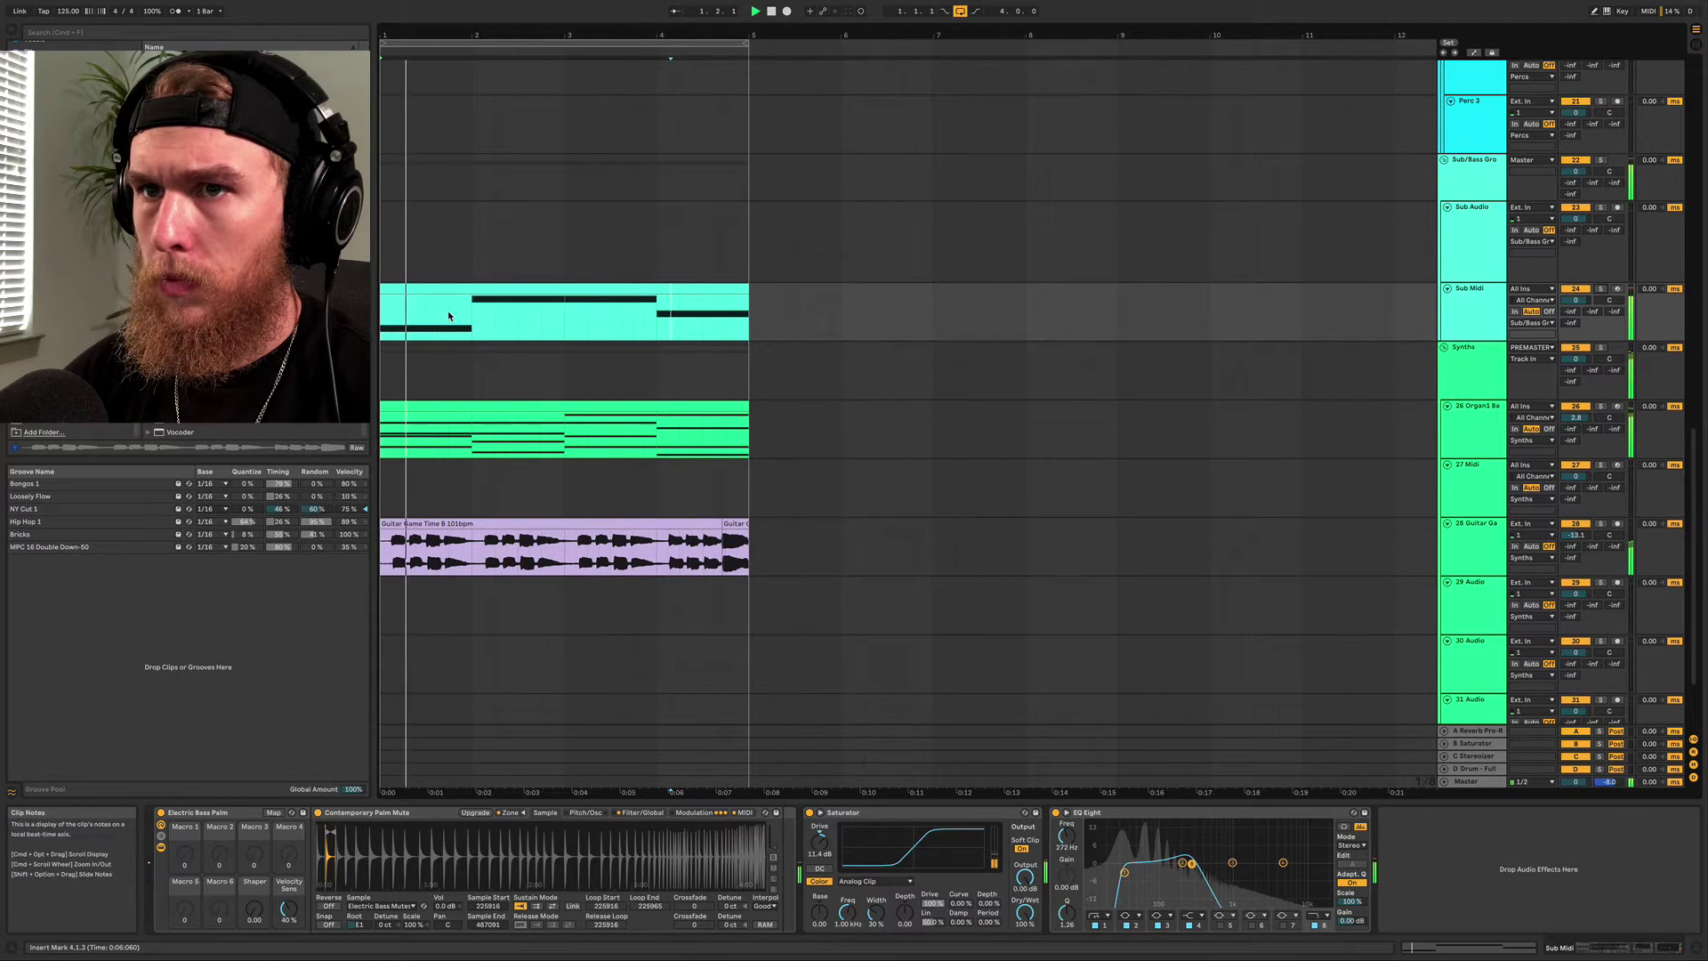
left_click(562, 293)
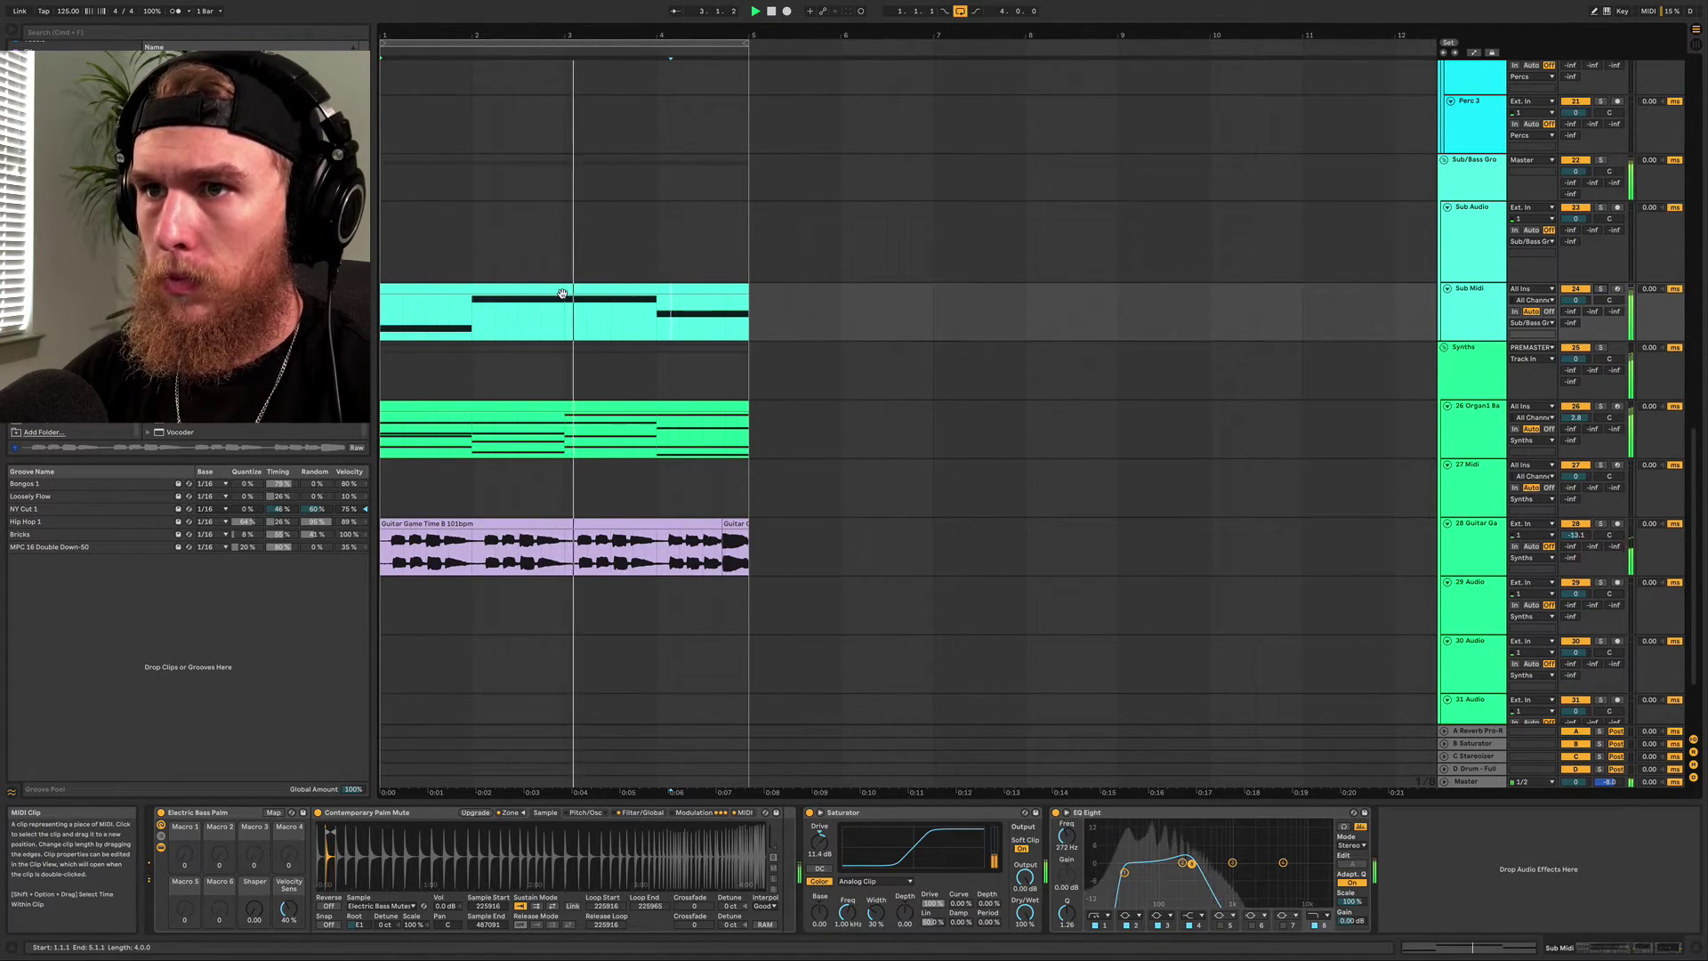
Extend the arrangement to eight bars with only the organ chords in bars 1–4 and the full loop in bars 5–8, and play it
left_click(656, 369)
left_click(700, 406)
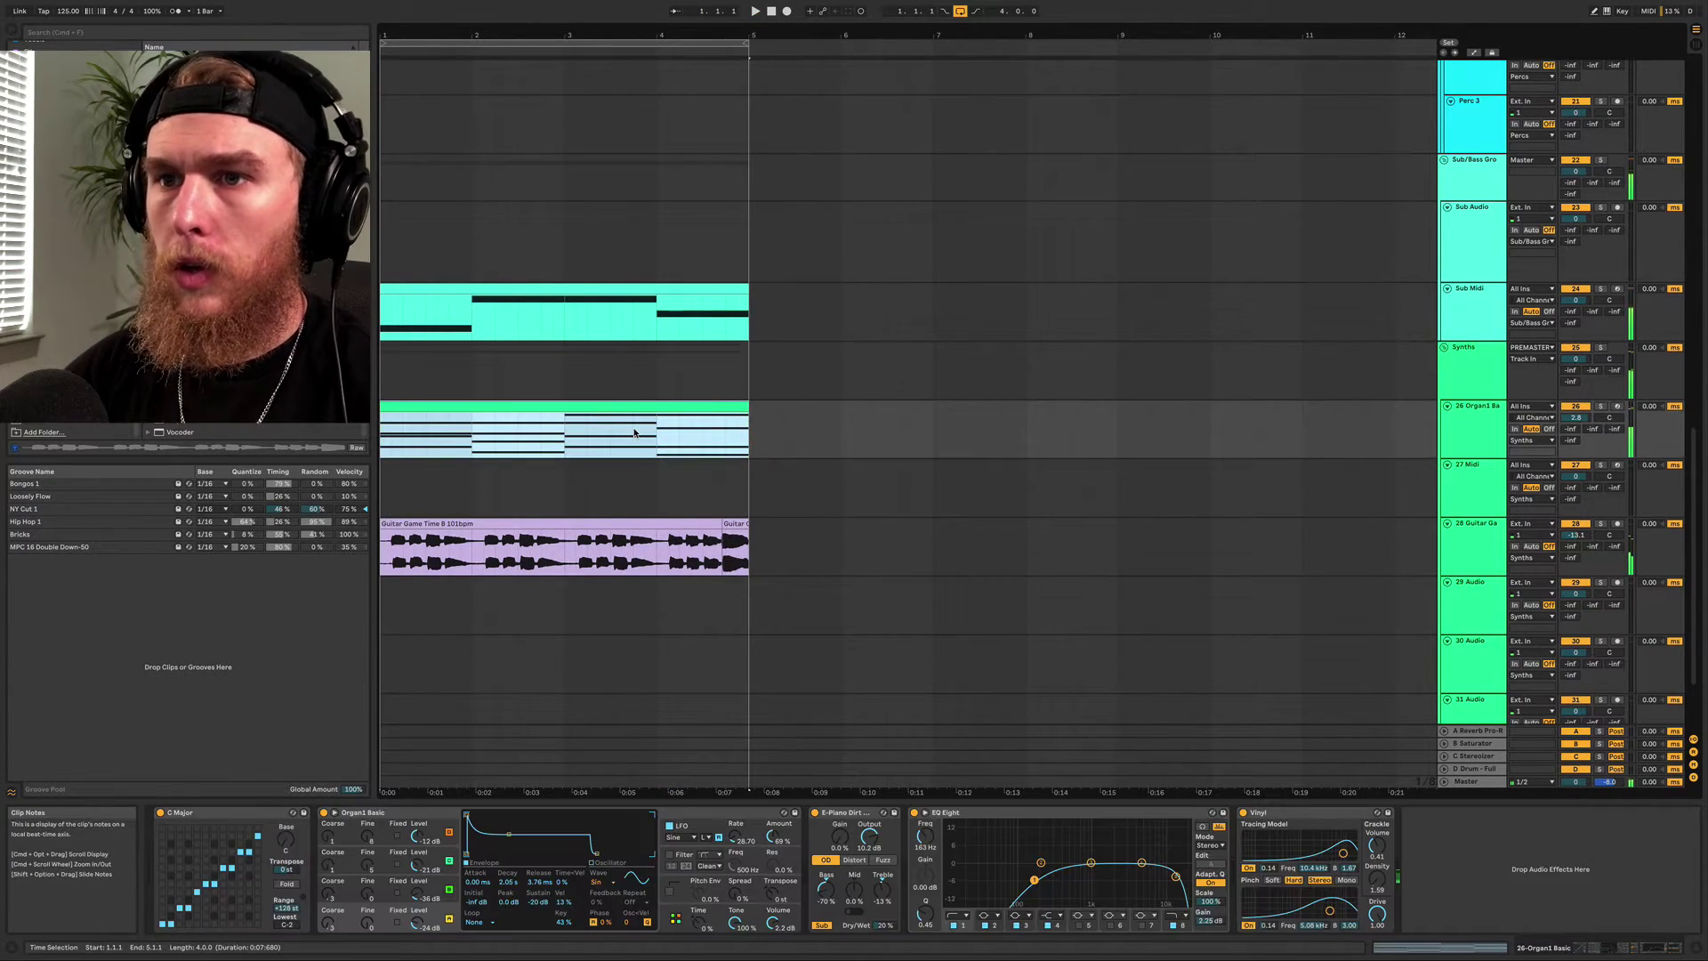
scroll(635, 434, "down", 3)
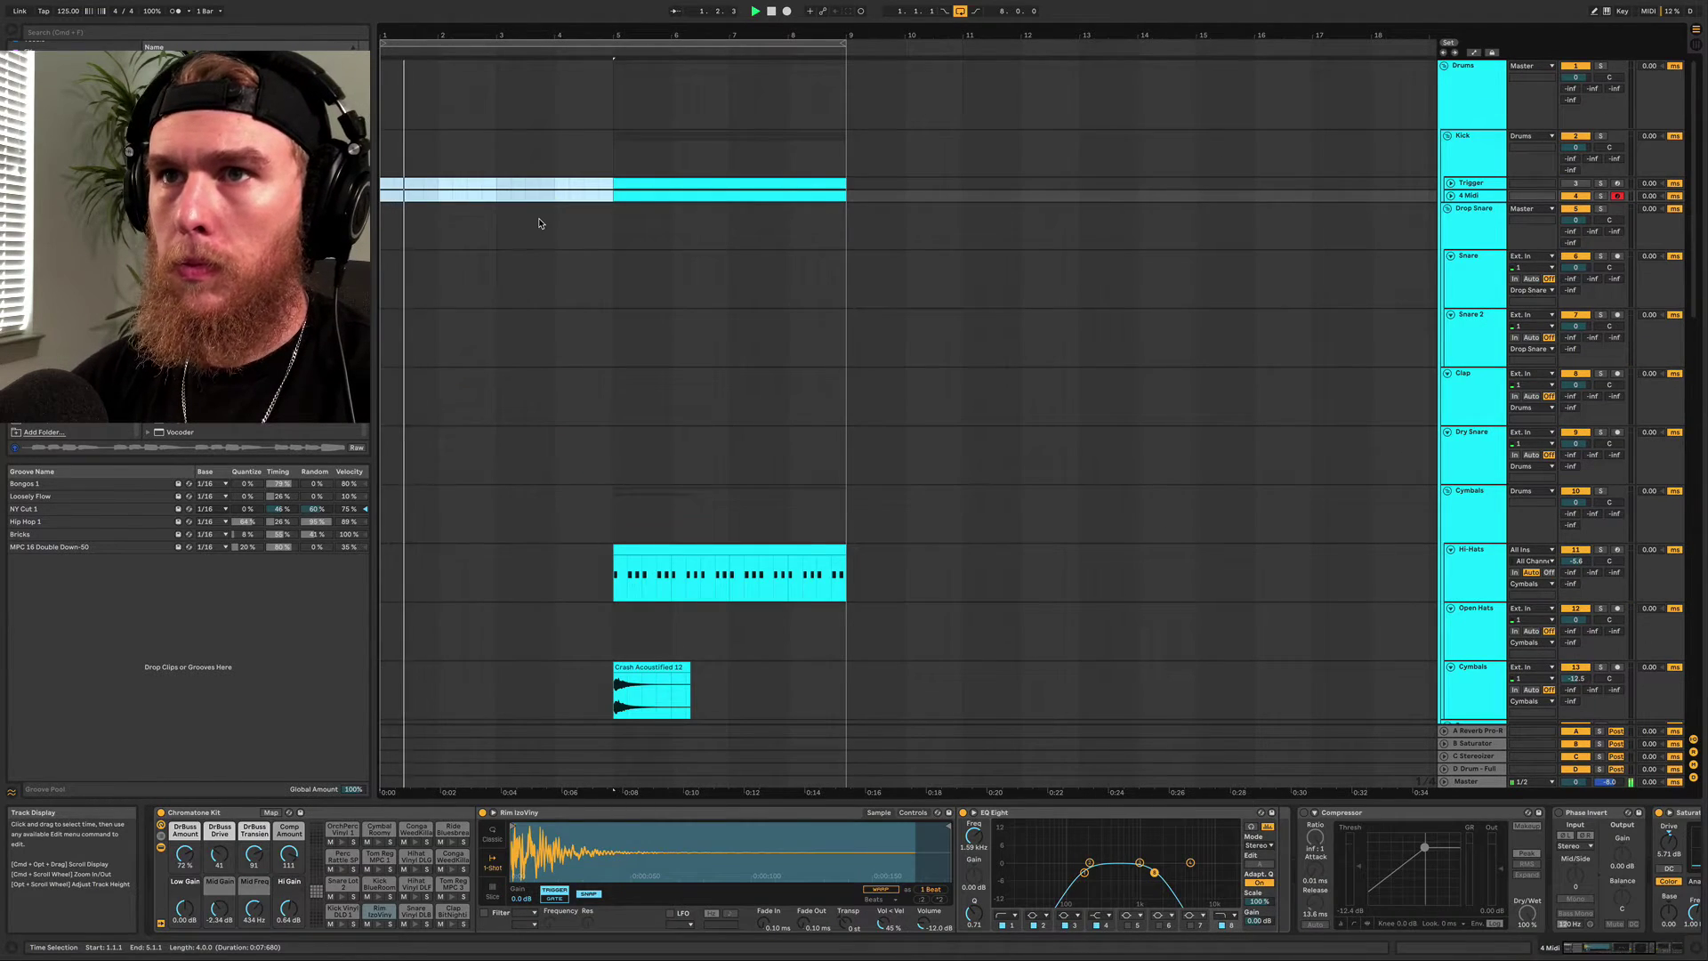
scroll(540, 206, "up", 5)
left_click(506, 288)
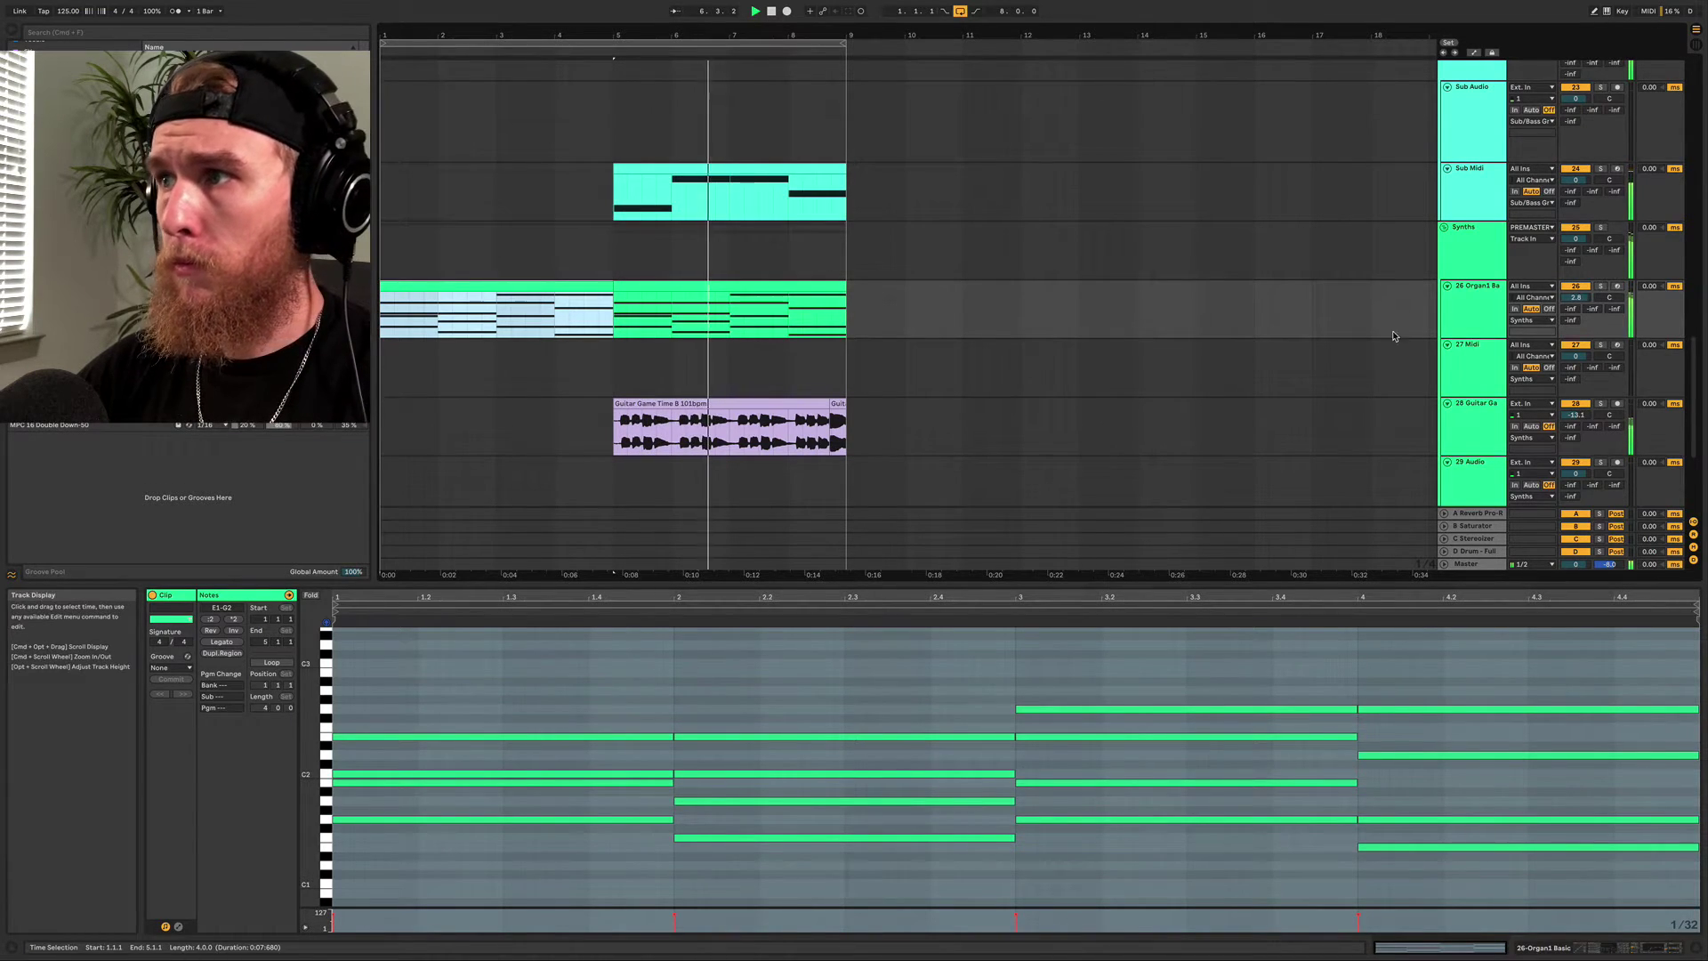
left_click(1481, 313)
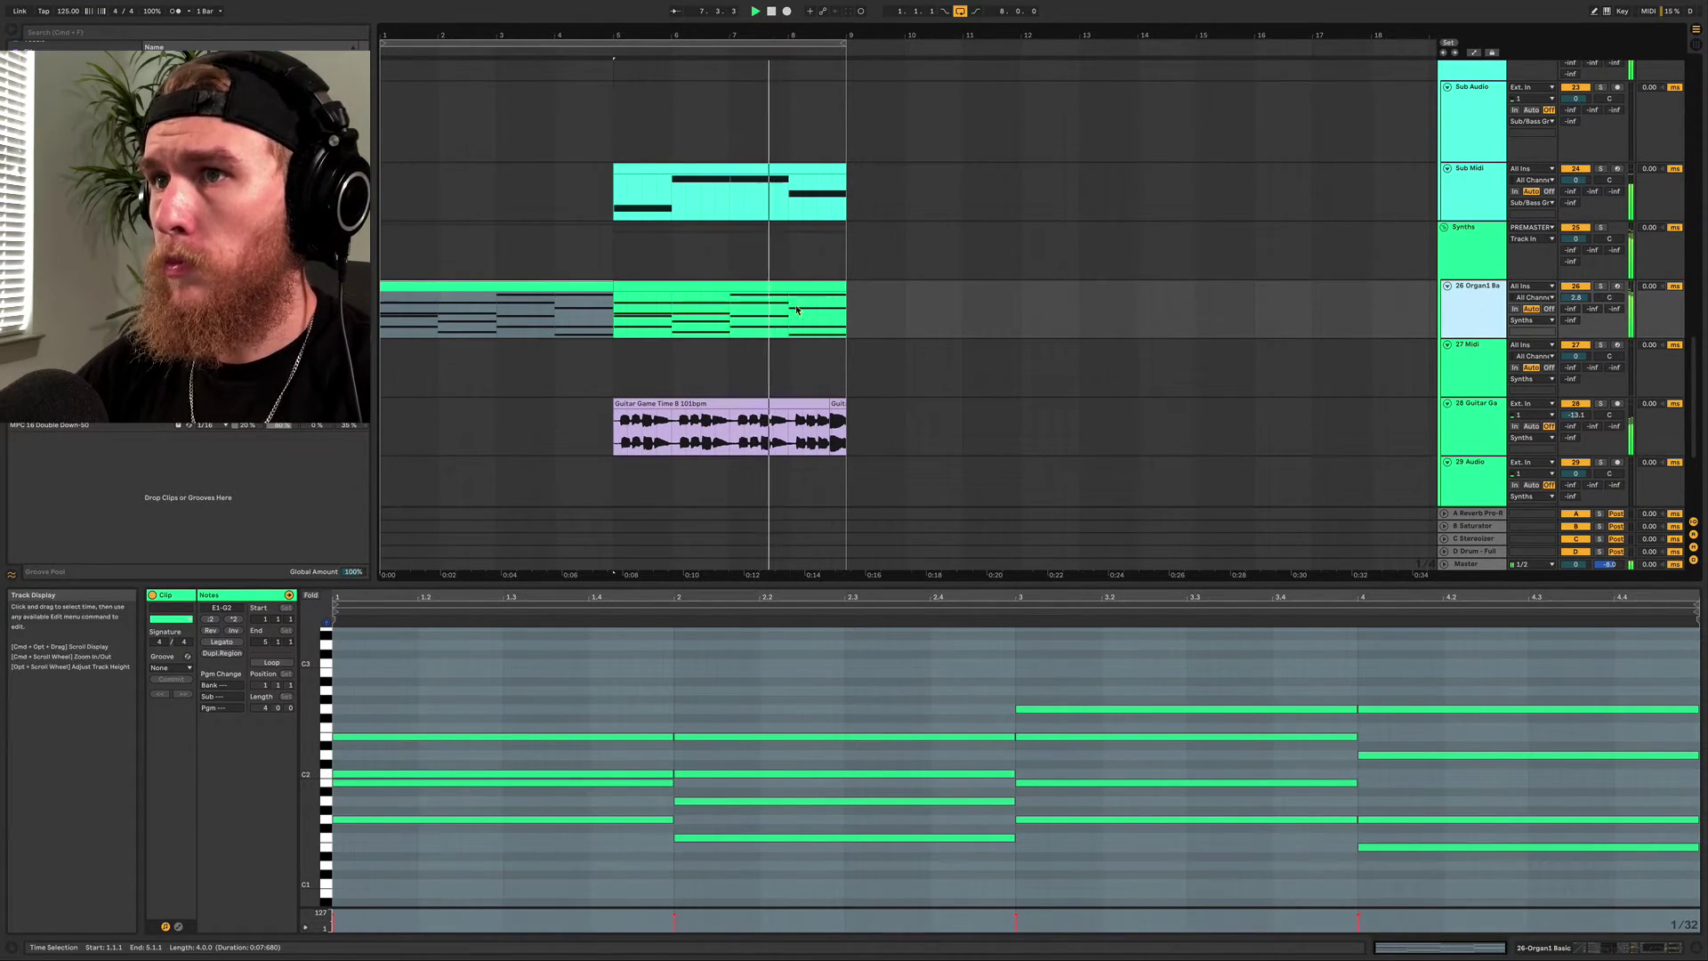
left_click(524, 283)
scroll(706, 331, "down", 2)
scroll(706, 332, "up", 1)
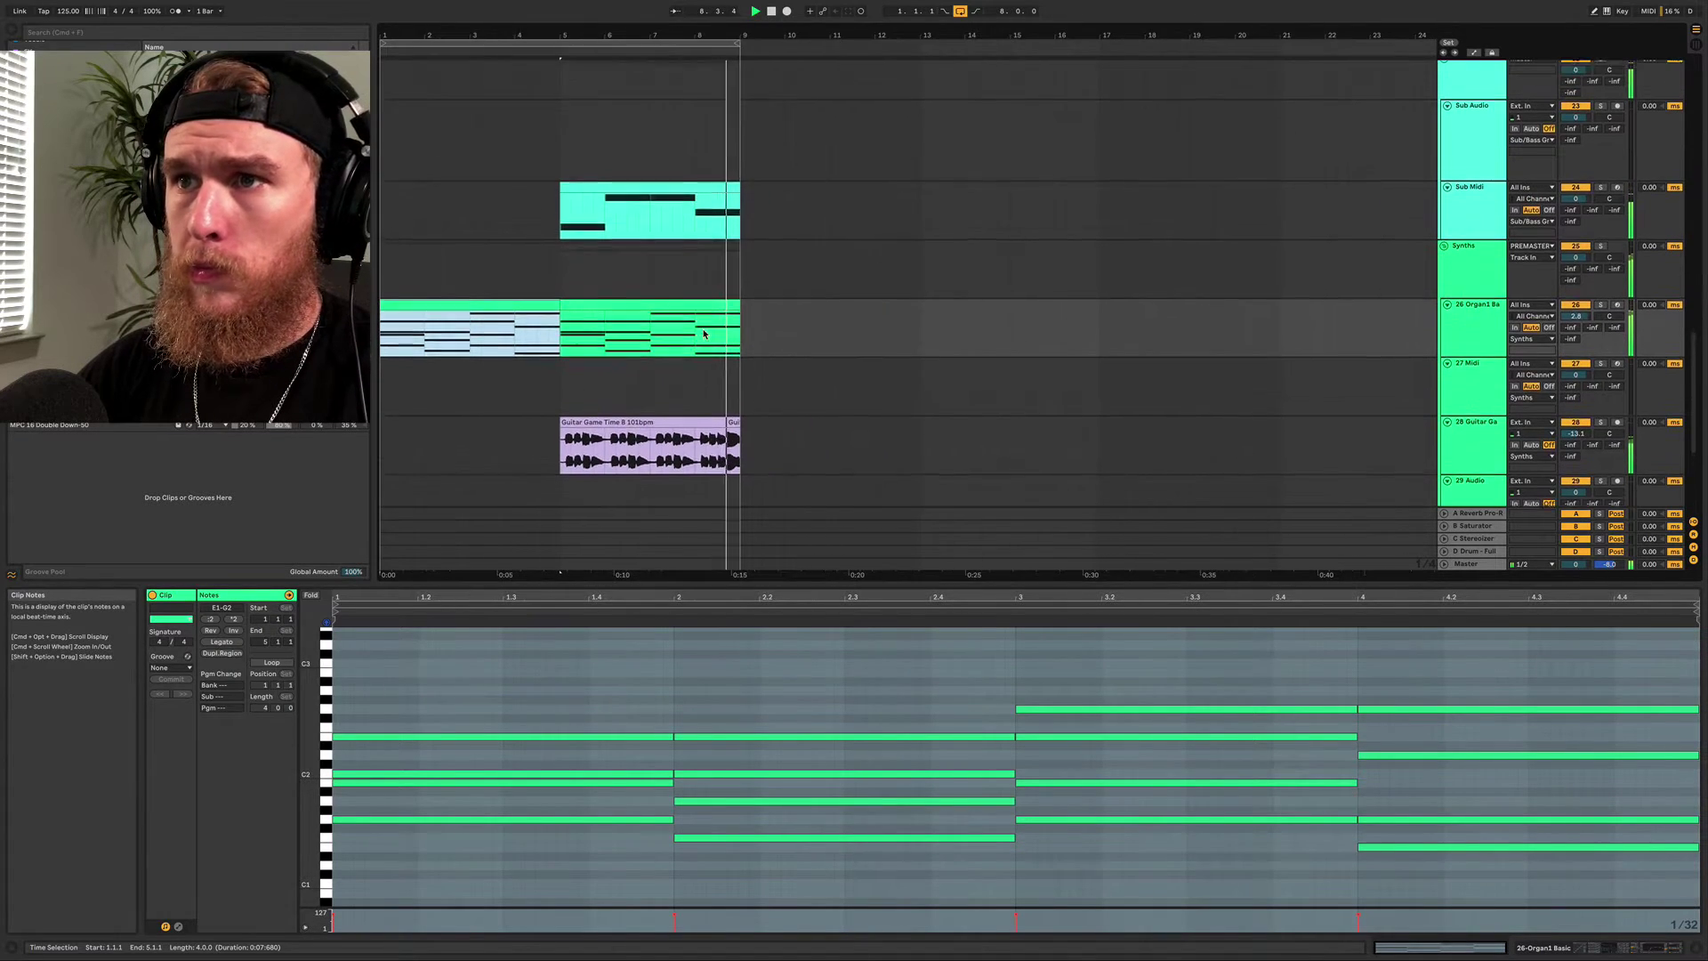
key("space")
Delete the Saturator and the Drum Buss from the 4 Midi track's effects chain
scroll(1408, 345, "up", 15)
left_click(1466, 195)
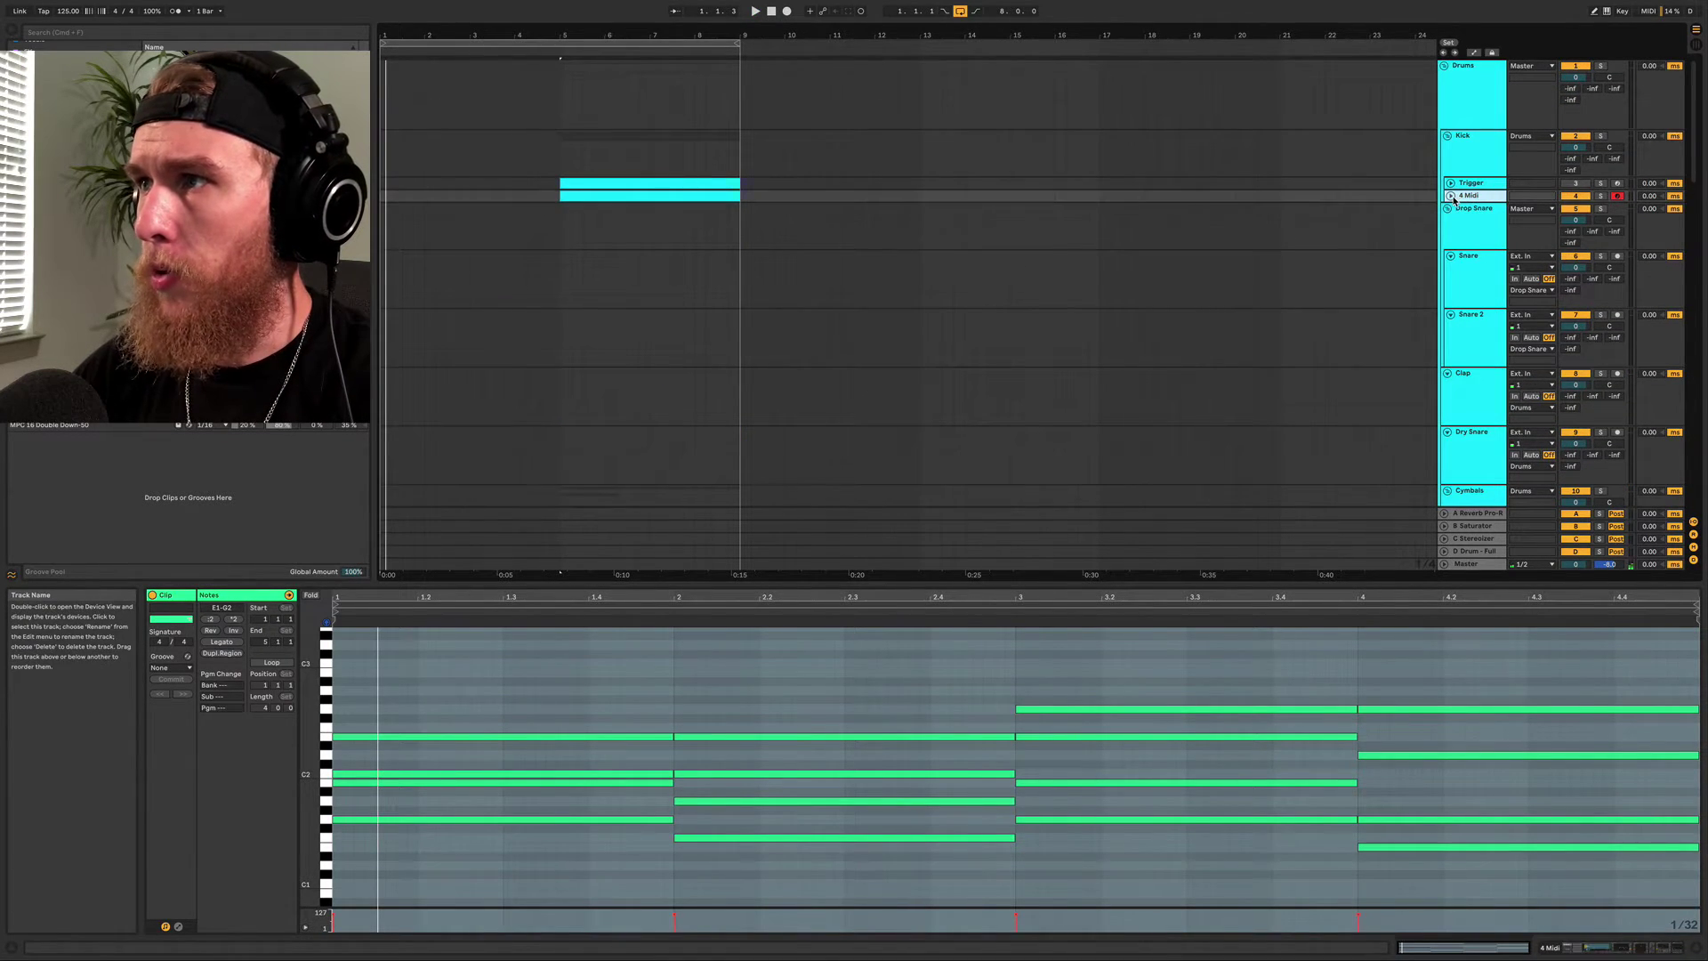
double_click(1466, 195)
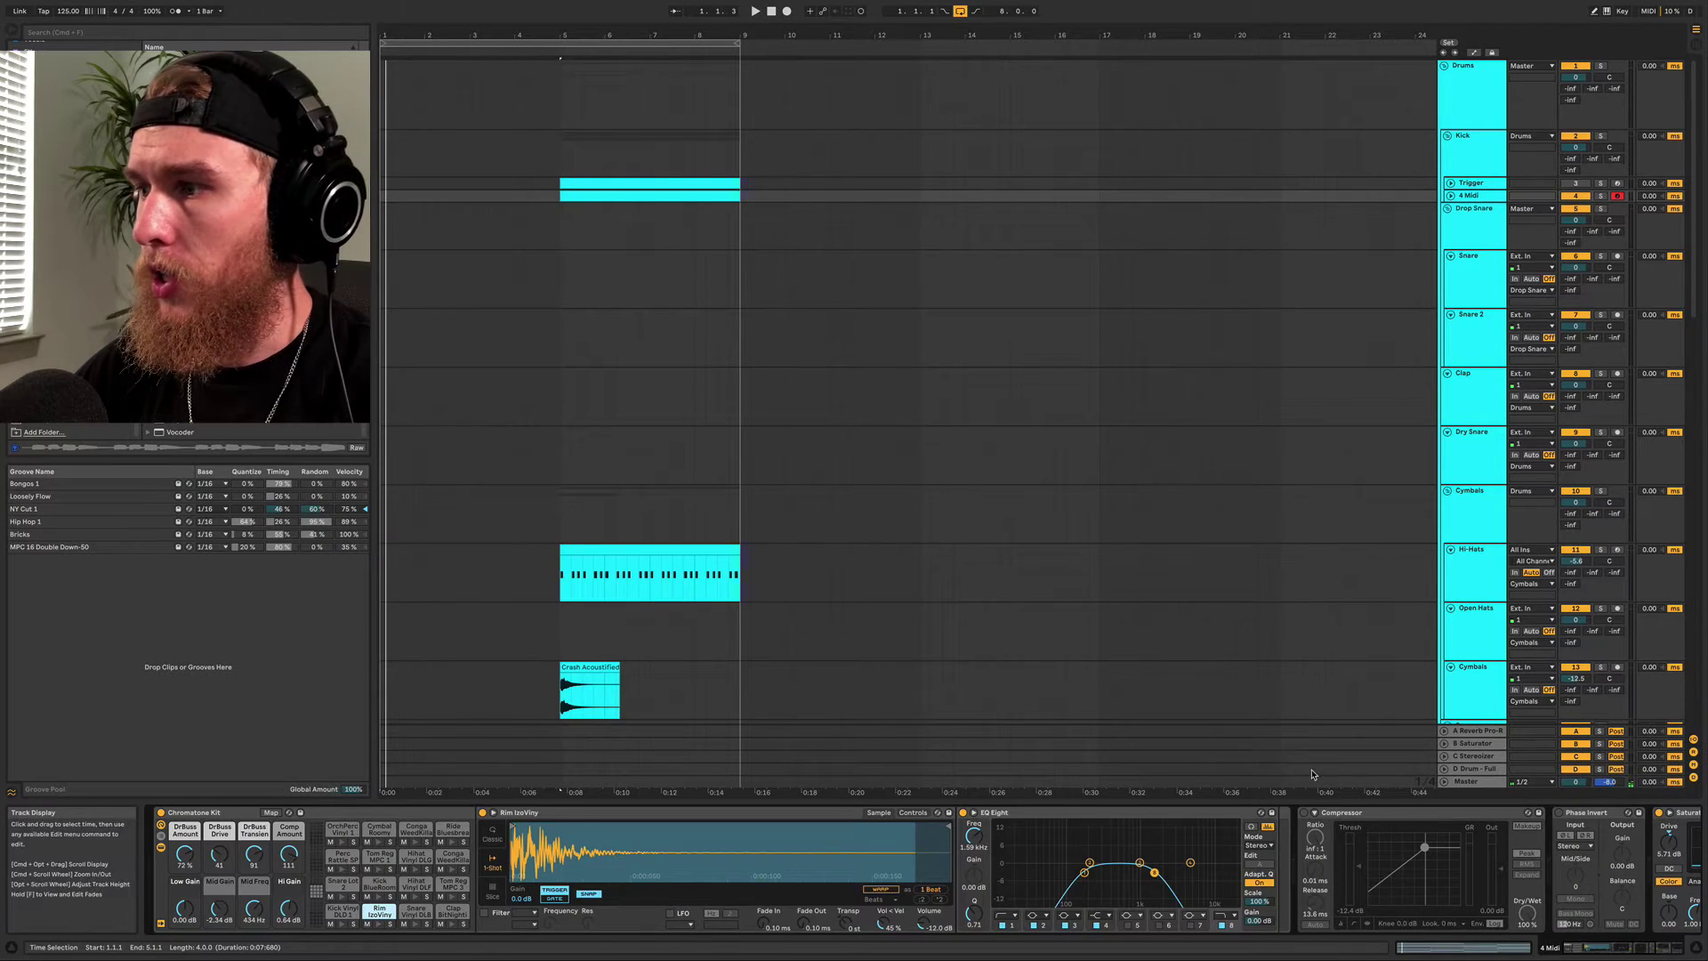
scroll(890, 867, "right", 5)
left_click(1270, 816)
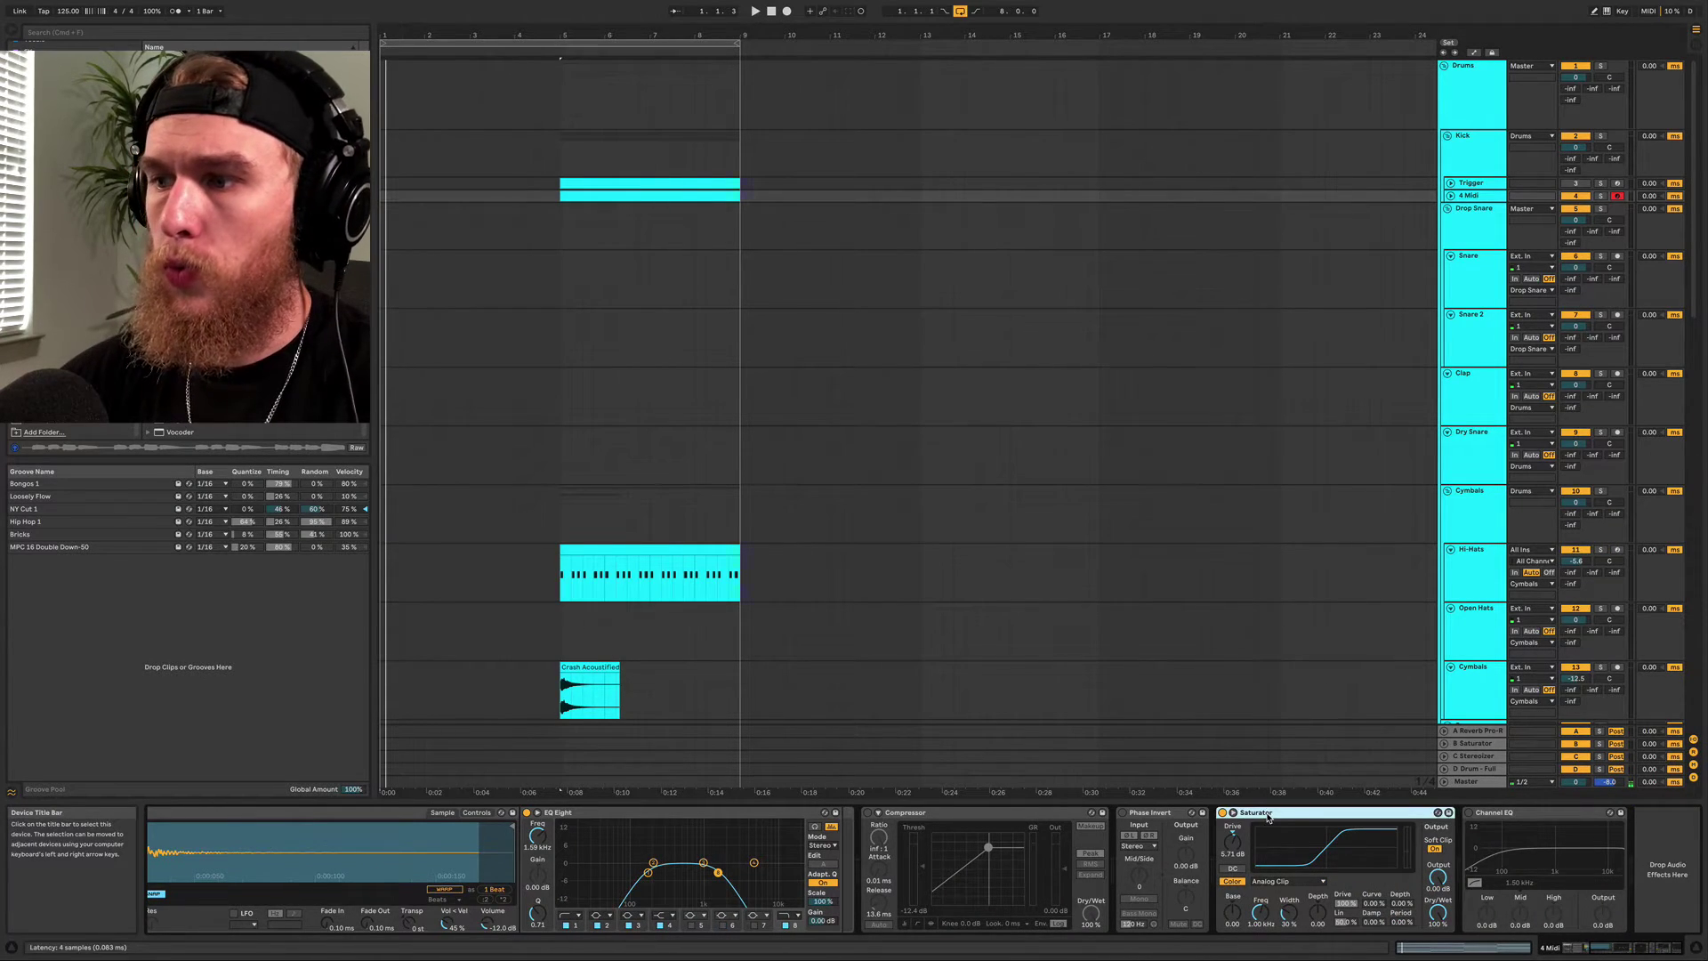
key("Delete")
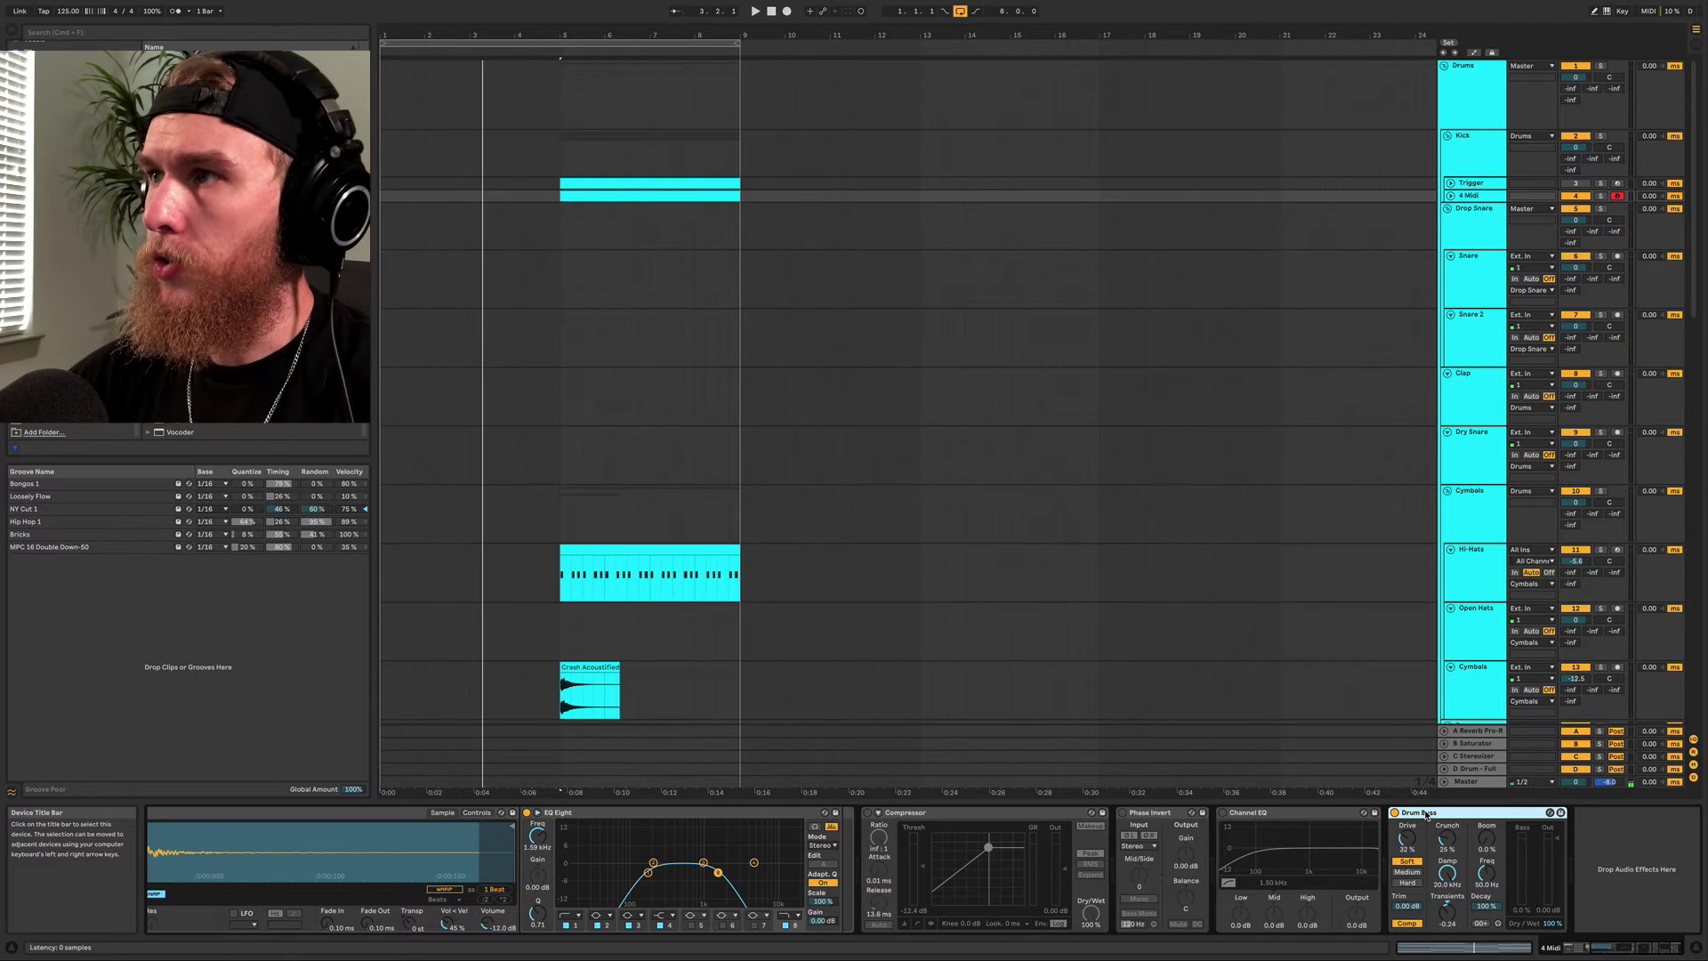
key("Delete")
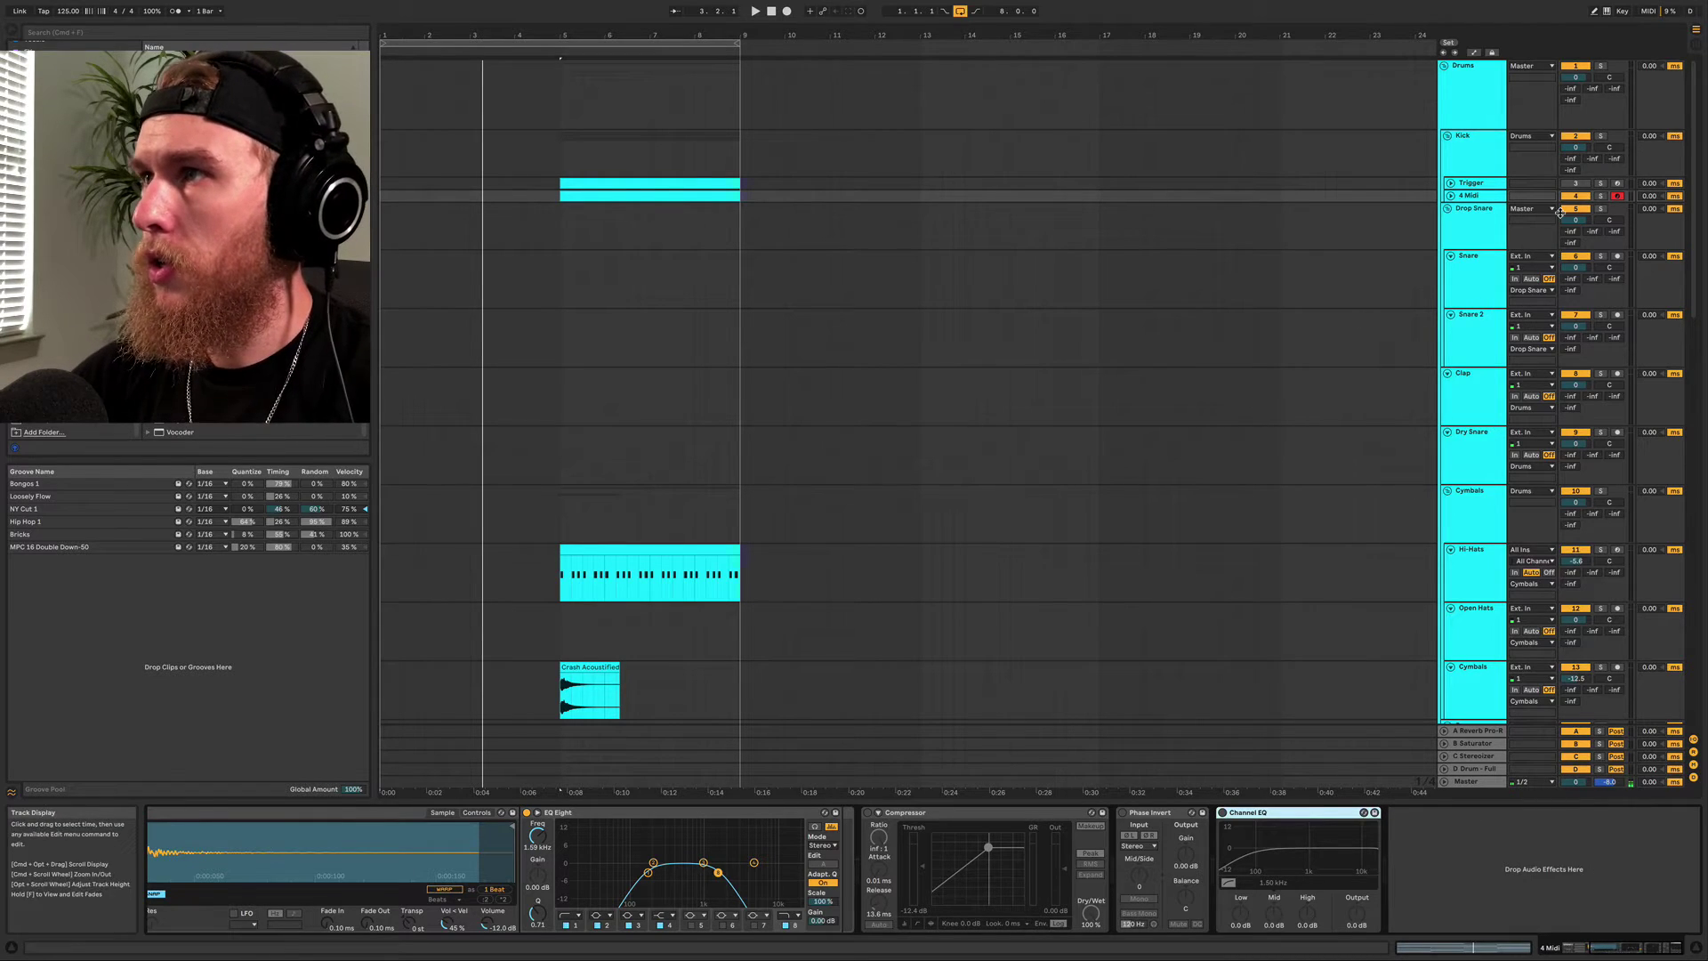
Enable the Drum Buss on the Drums group with added Crunch and Transients at -0.25, and lower the Cymbals track to -17.2 dB
left_click(1478, 99)
left_click(160, 812)
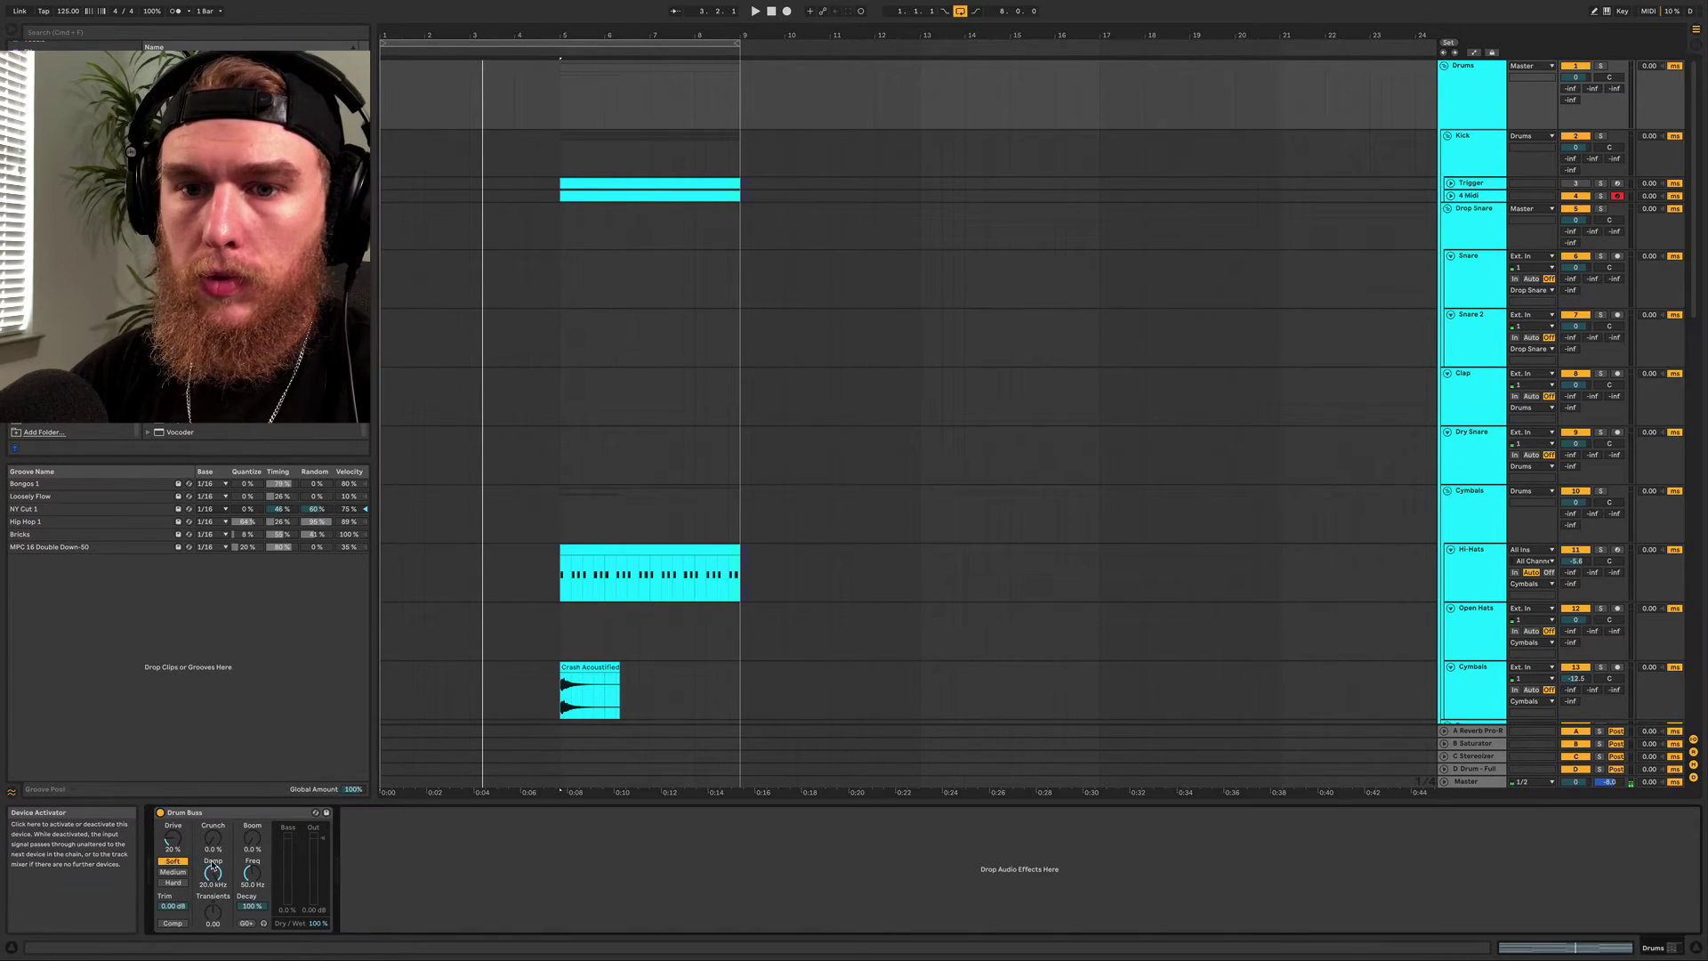
key("space")
left_click_drag(213, 912, 213, 934)
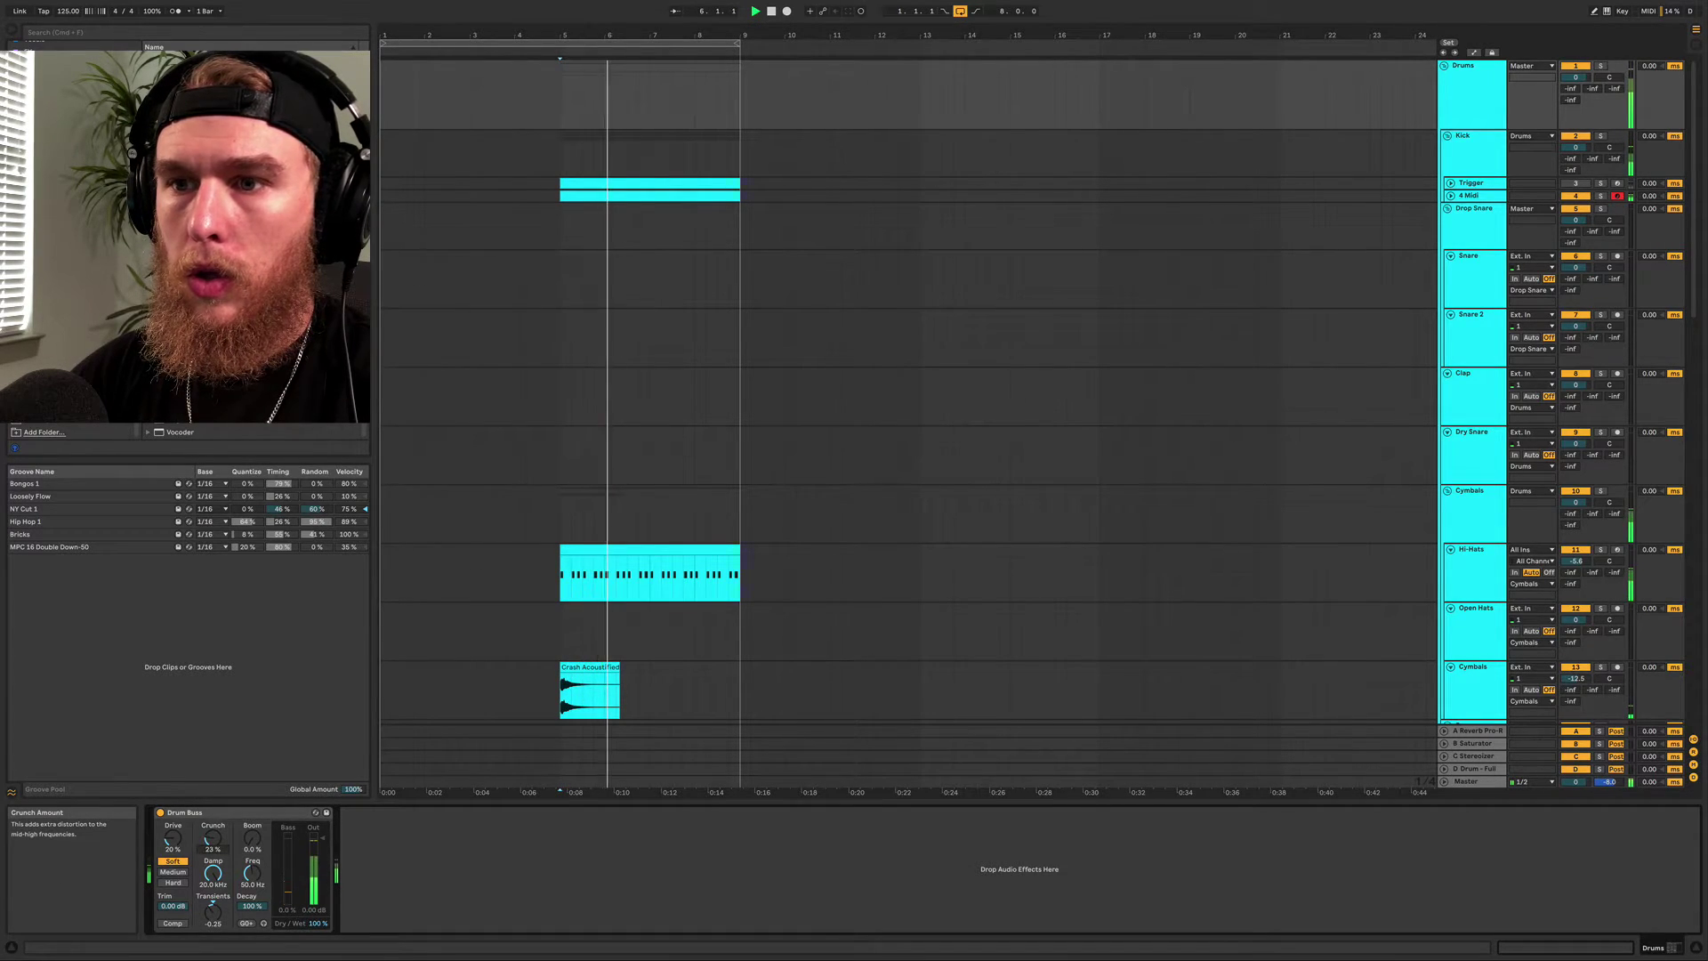
left_click_drag(1573, 680, 1573, 699)
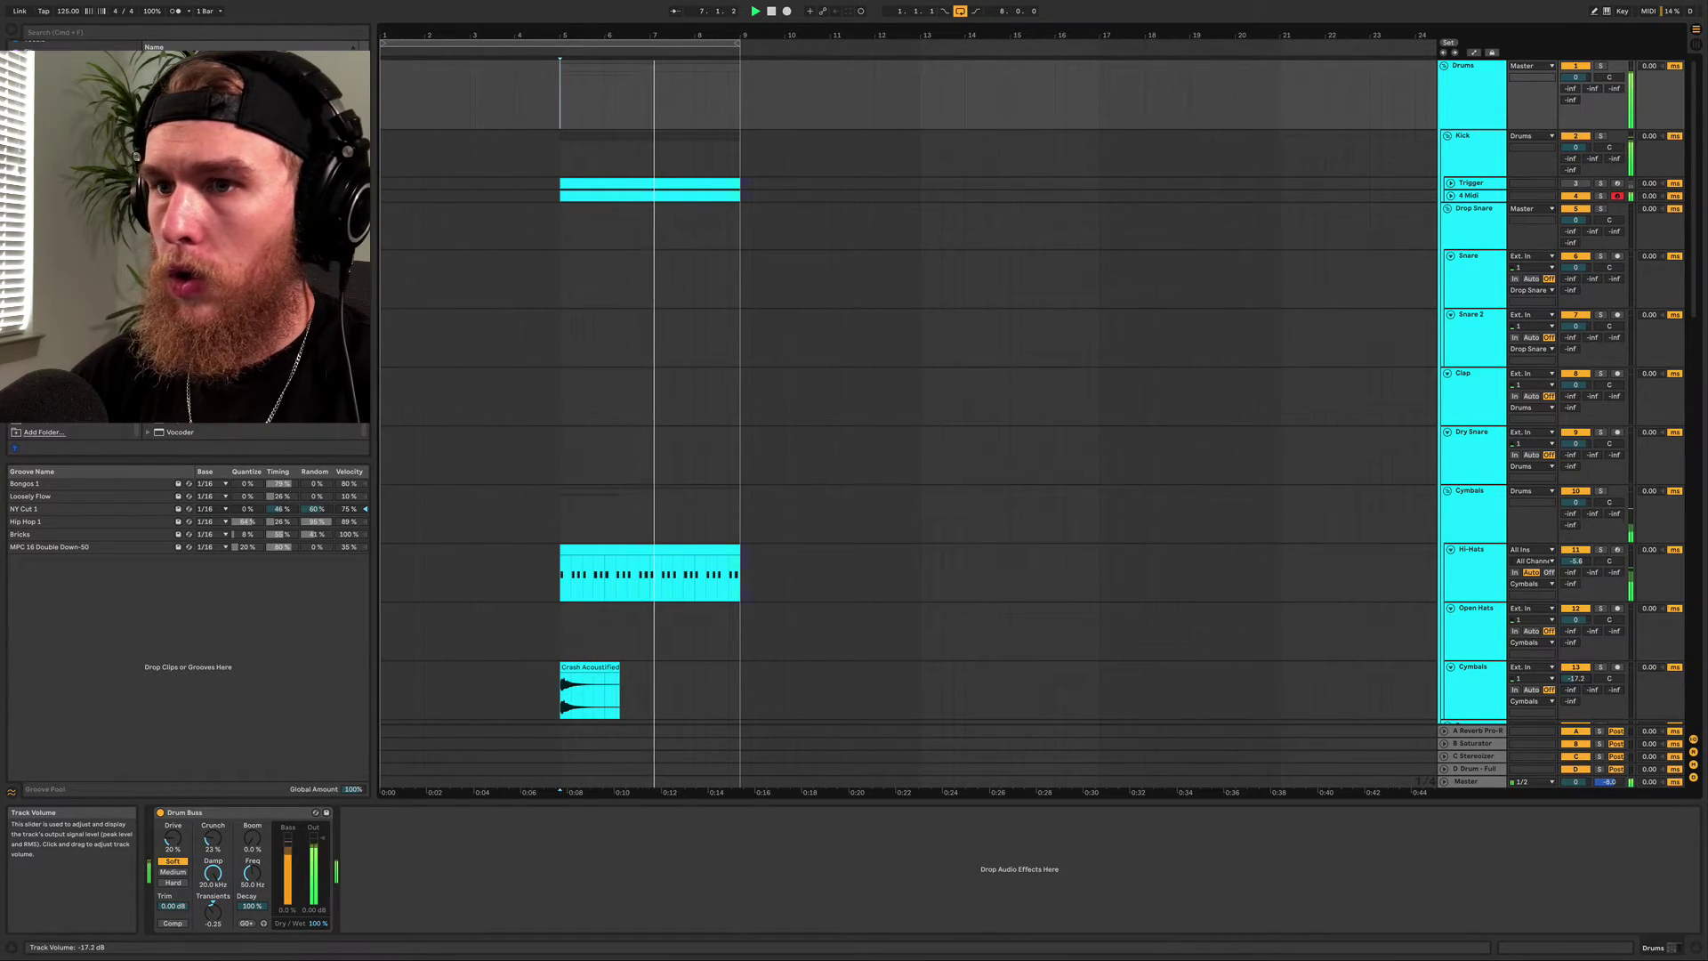
left_click(576, 669)
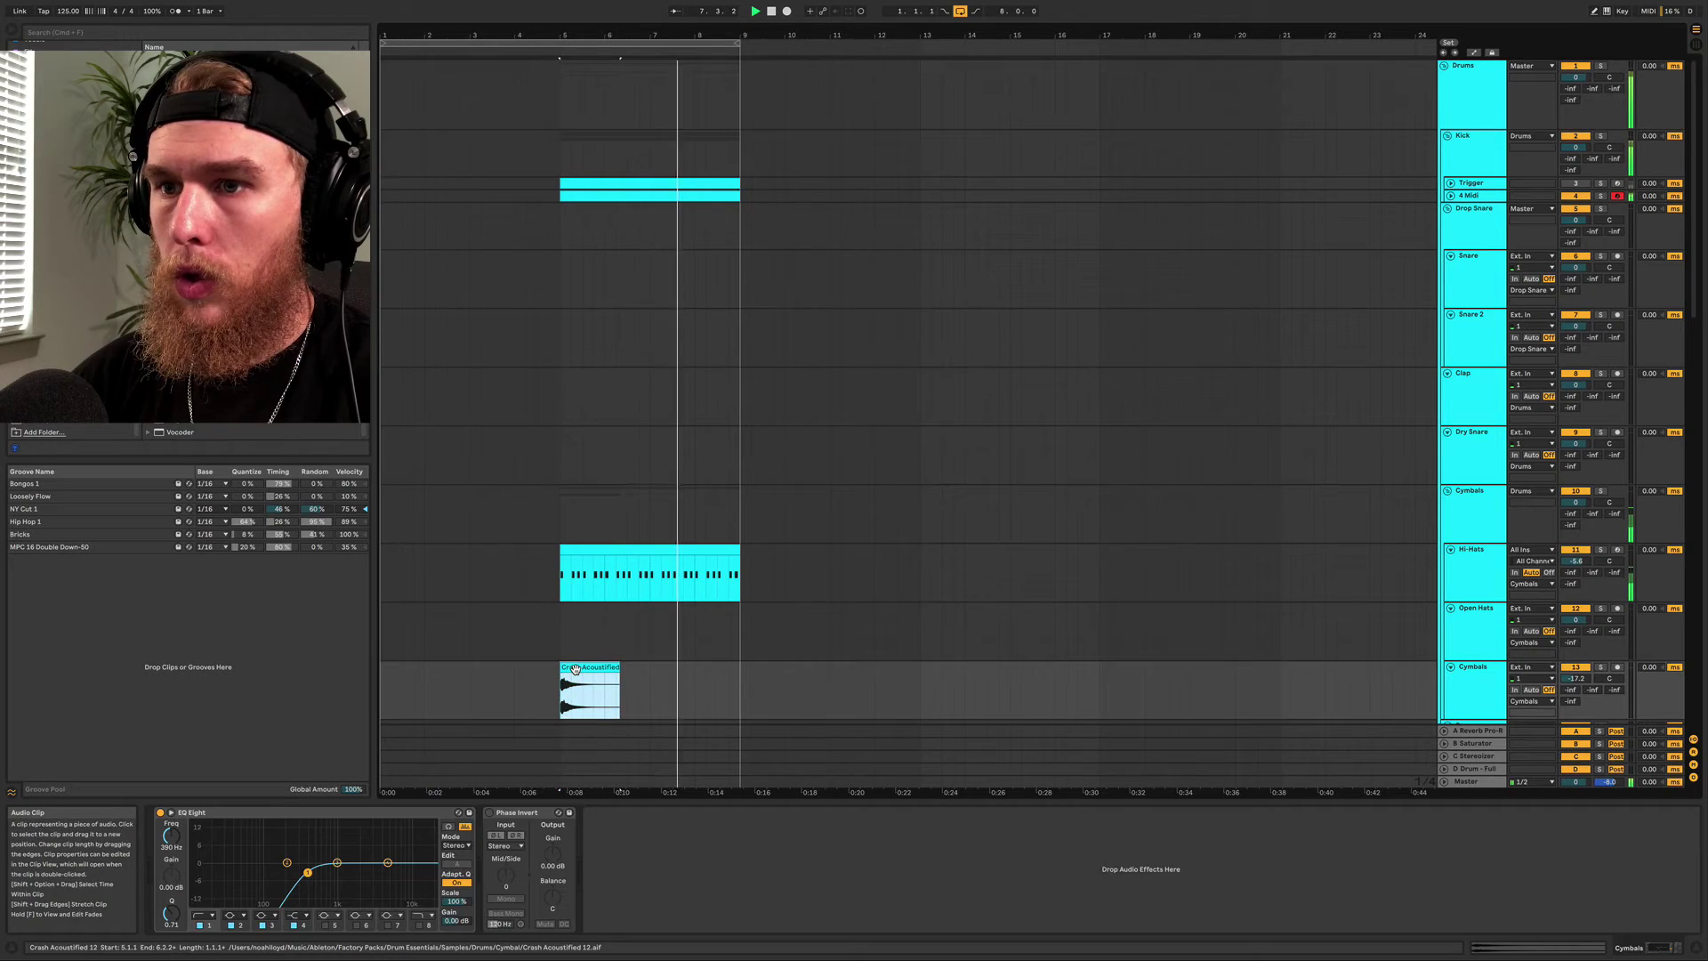
Duplicate the full section in bars 5–8 across all tracks into bars 9–12
left_click(659, 560)
key("space")
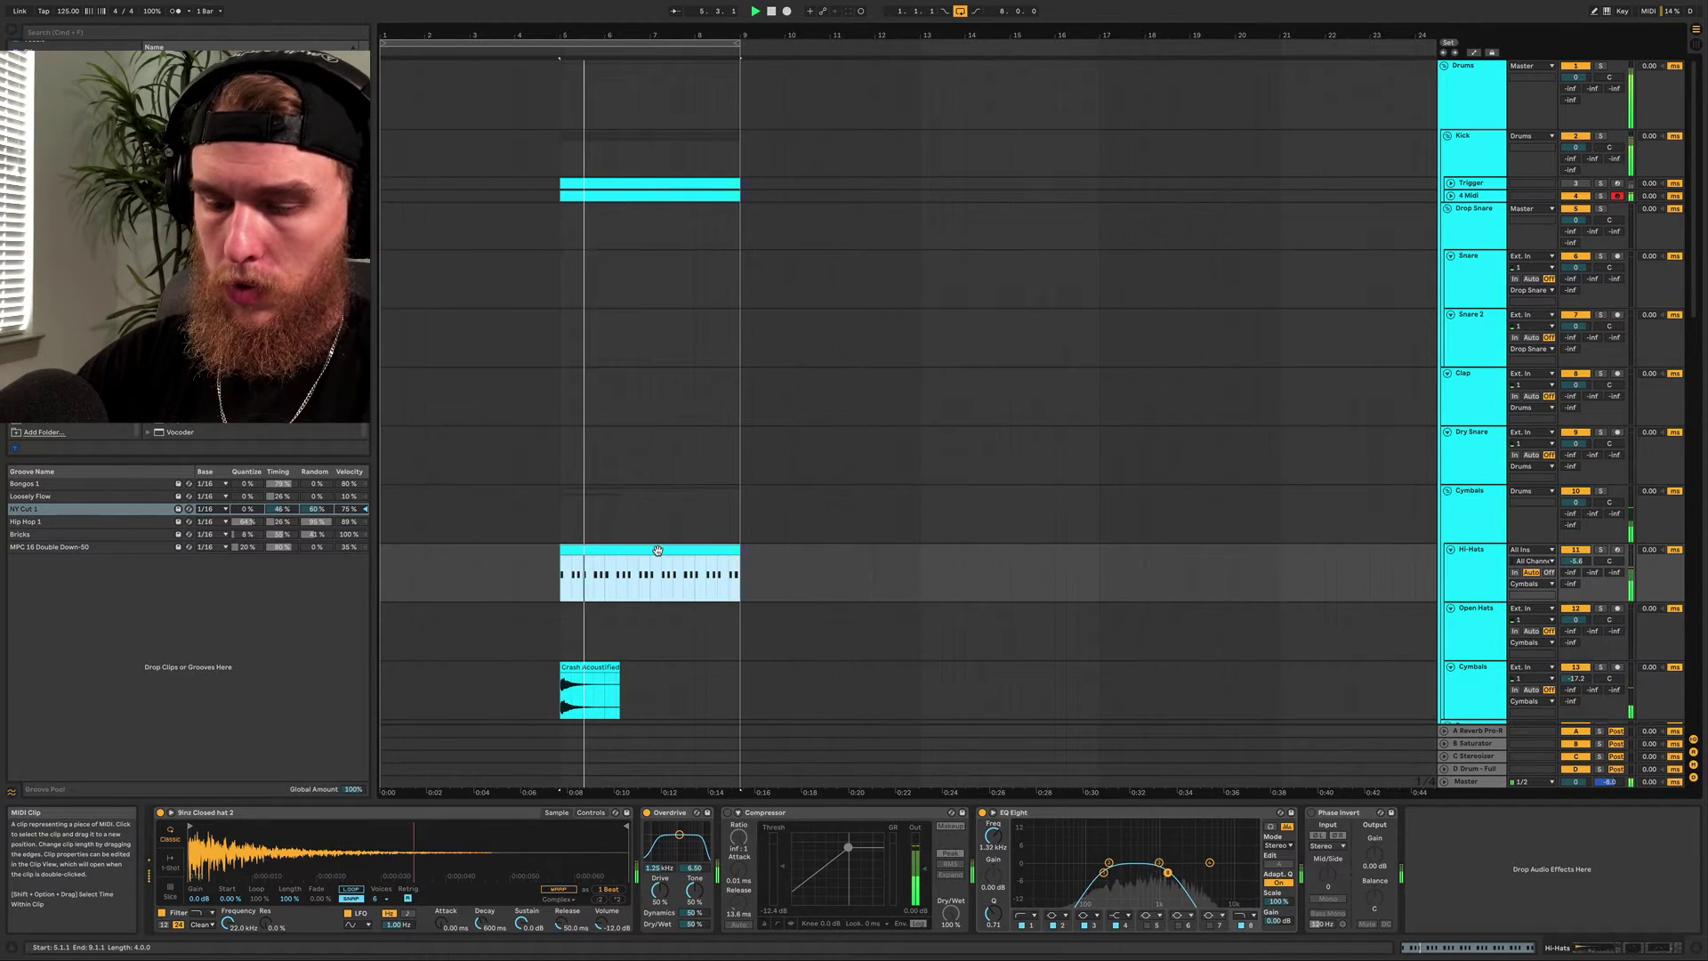
key("super+d")
scroll(745, 402, "down", 15)
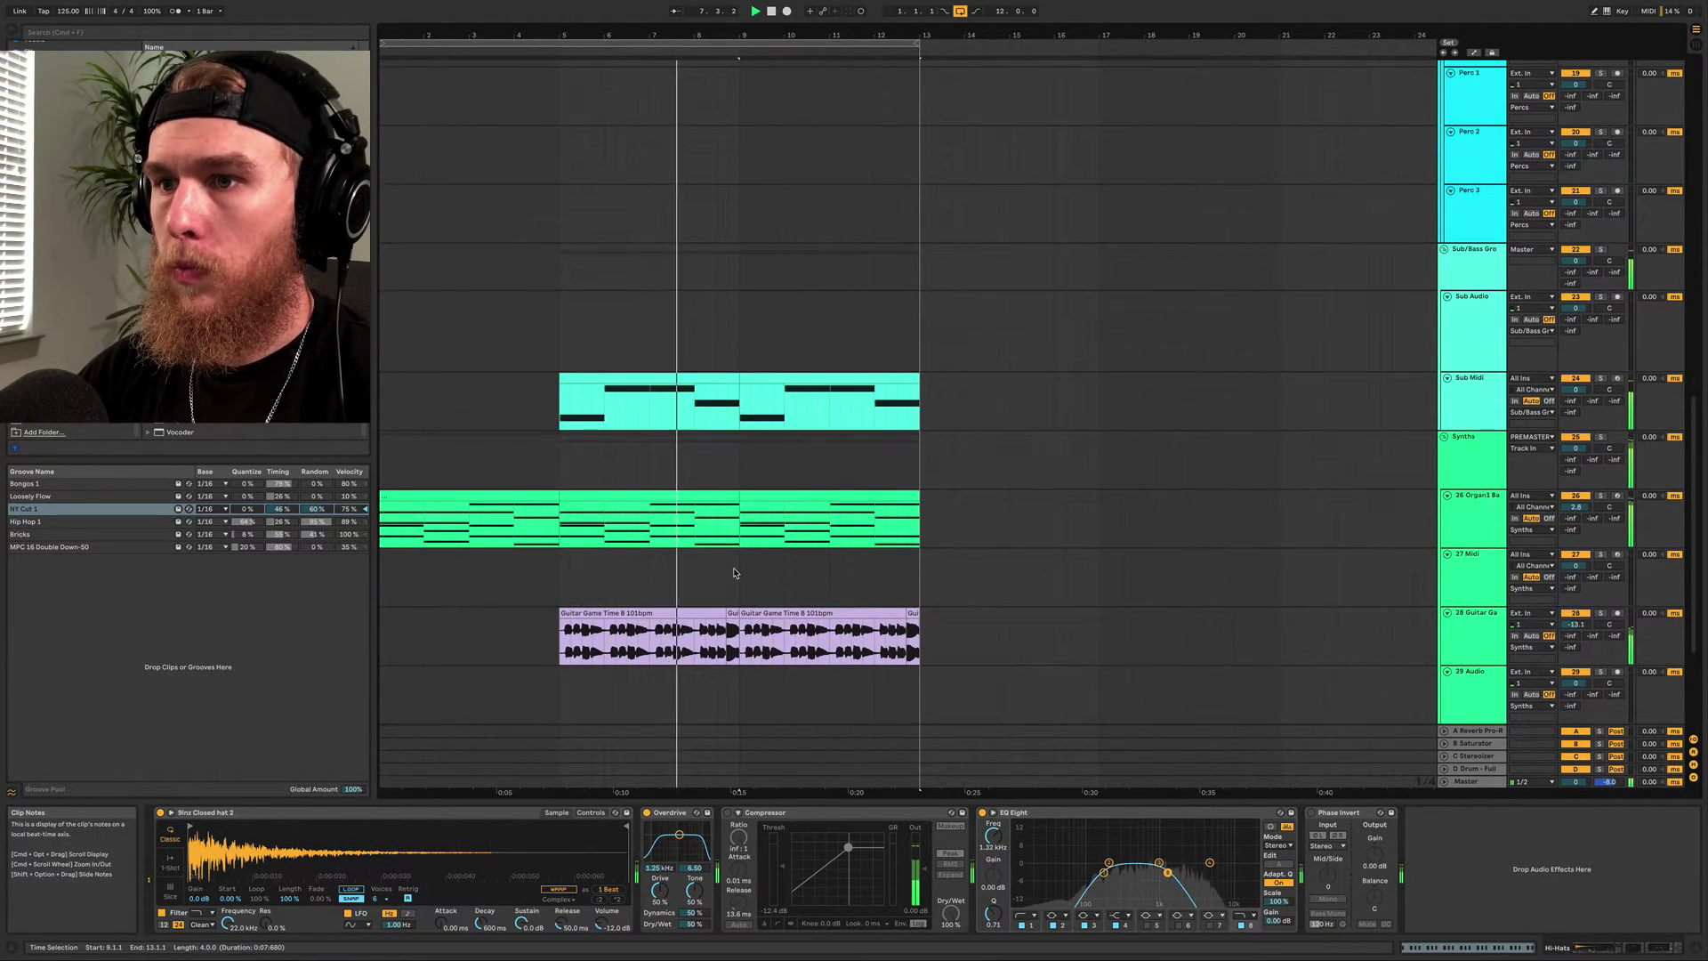
Lower the guitar track's volume to -14.2 dB during playback and open the organ track's devices
left_click_drag(1582, 624, 1582, 630)
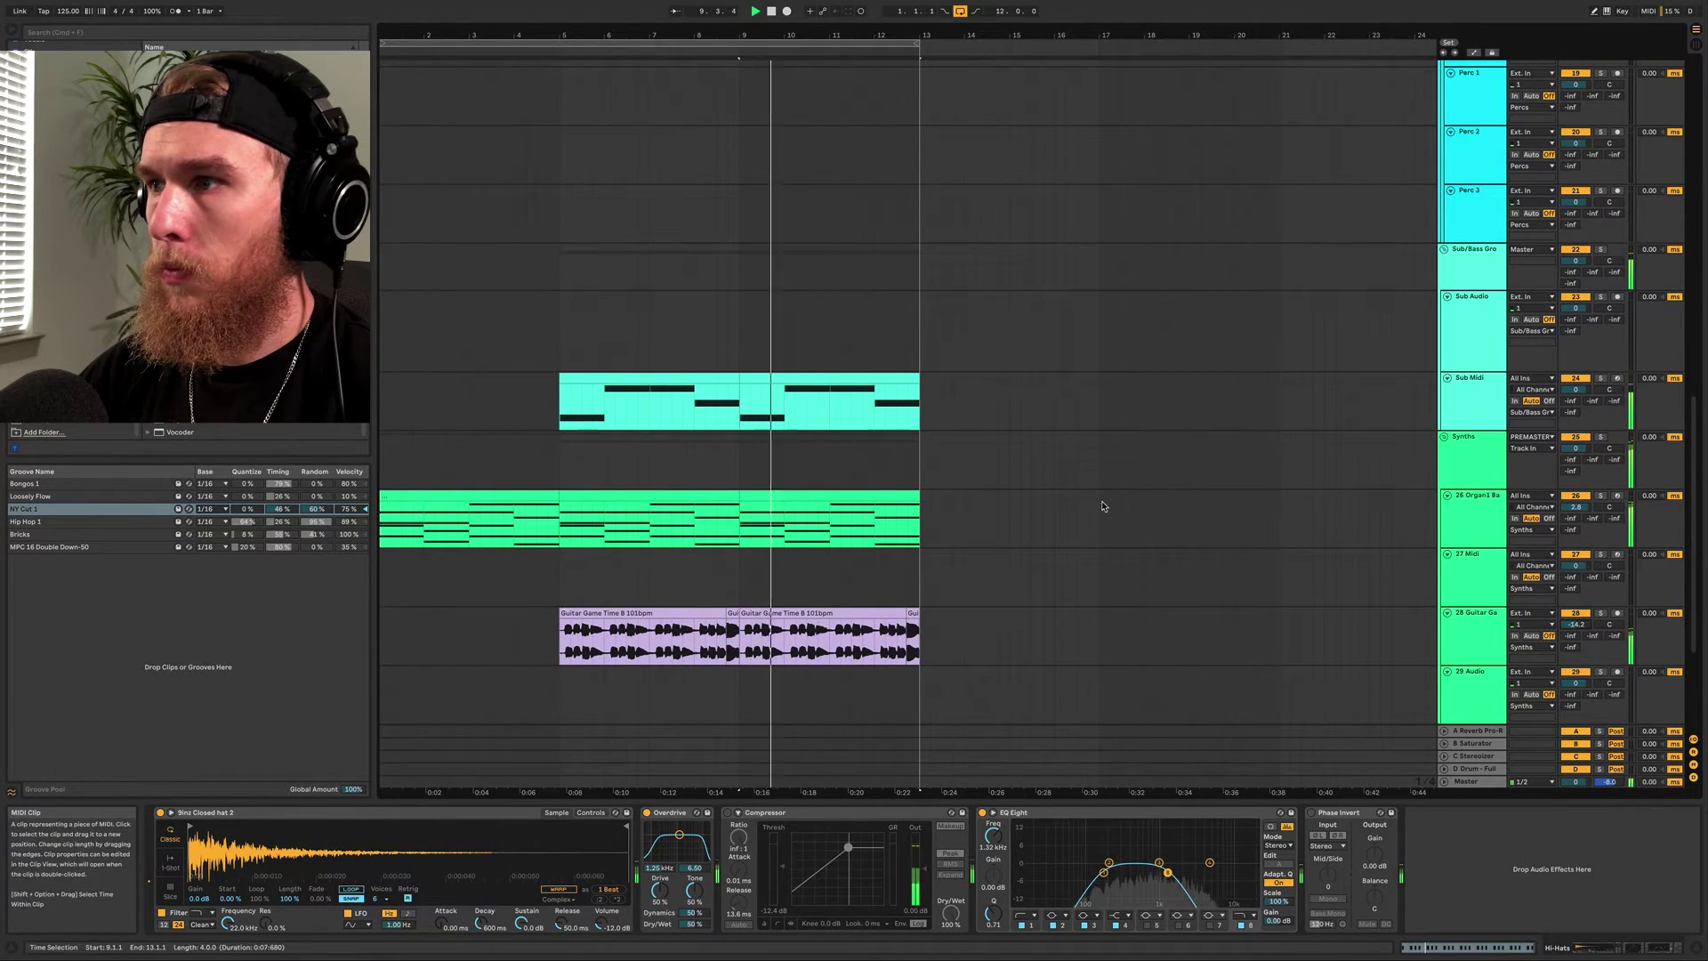
left_click(1475, 525)
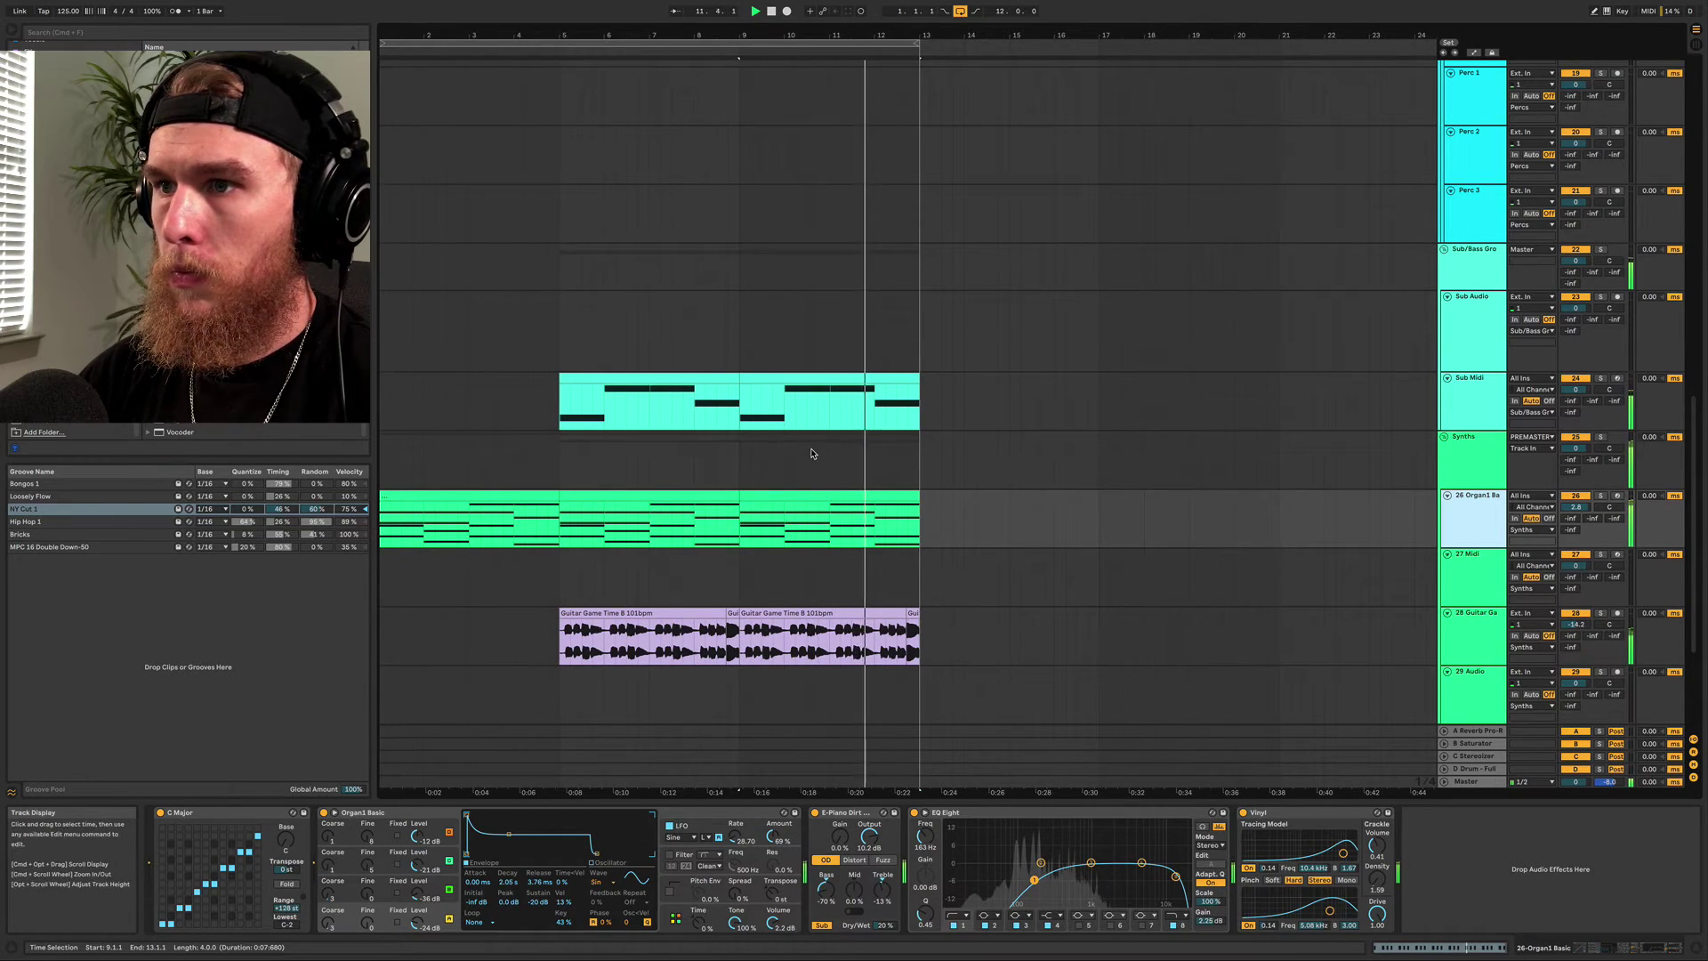
left_click(662, 500)
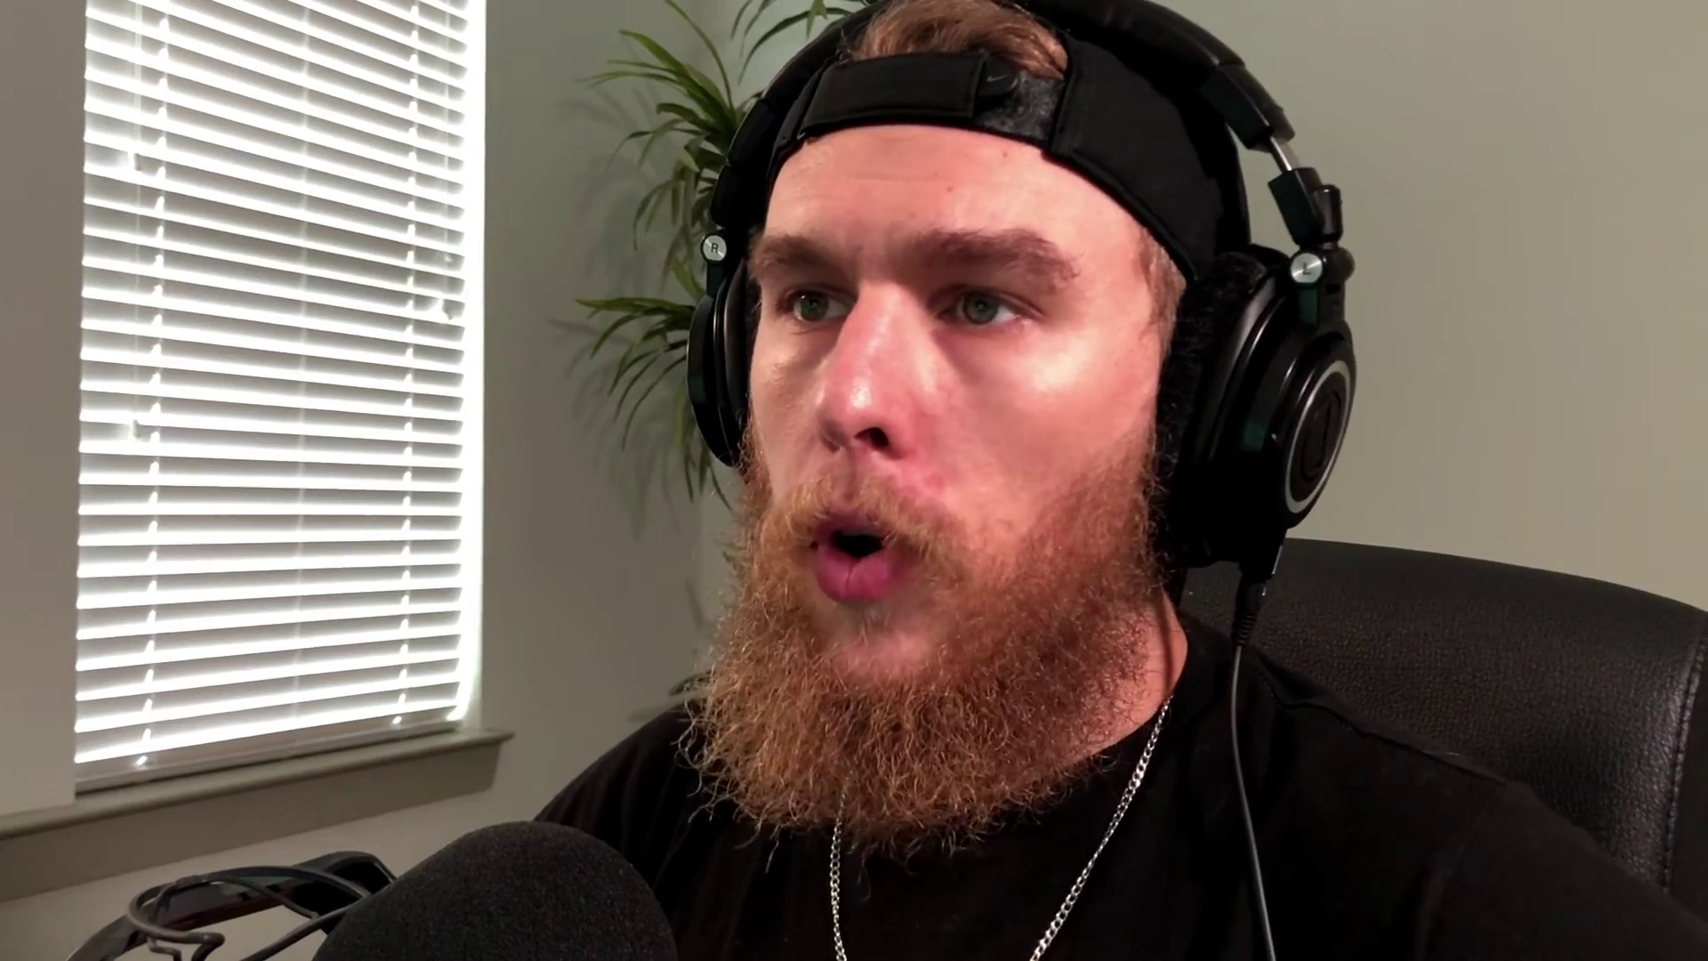